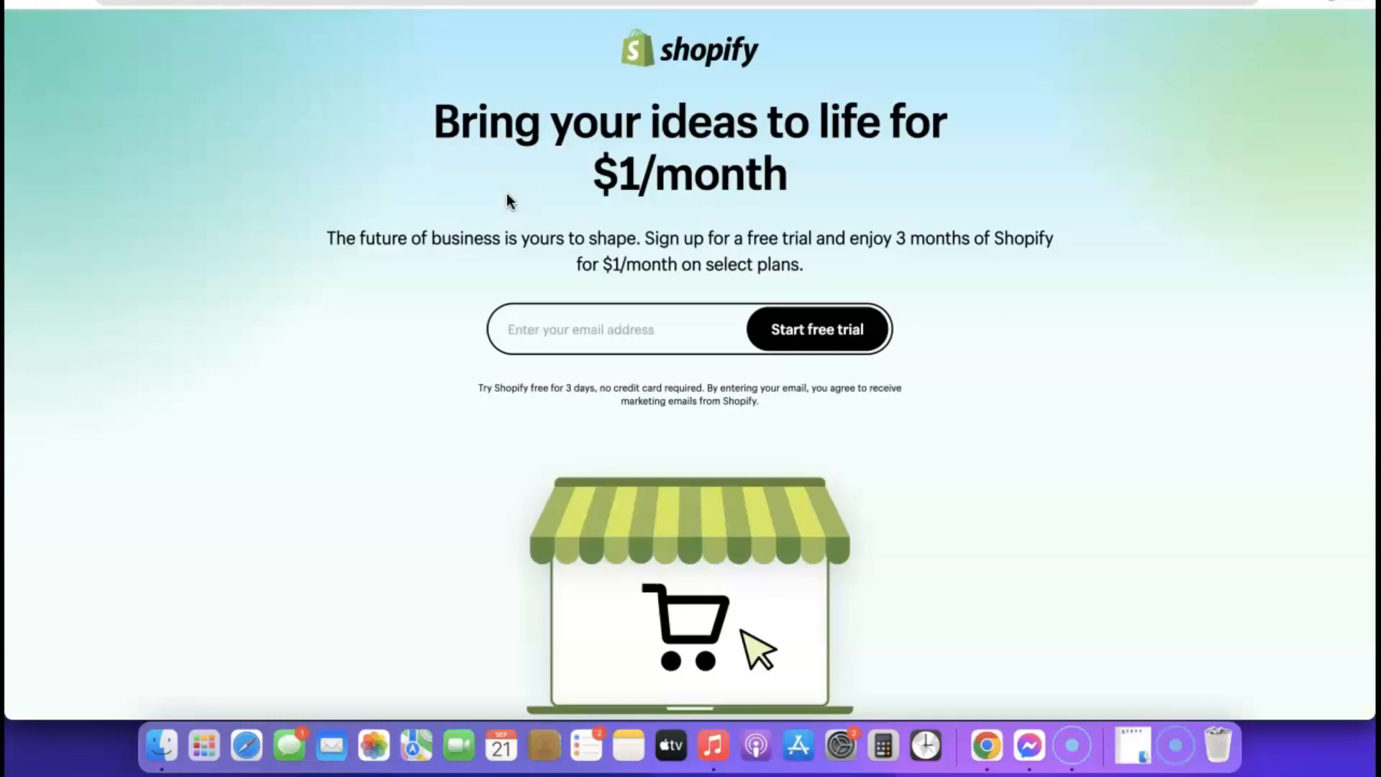
- Fill the email field with a saved autofill address and start the Shopify free trial
left_click(563, 328)
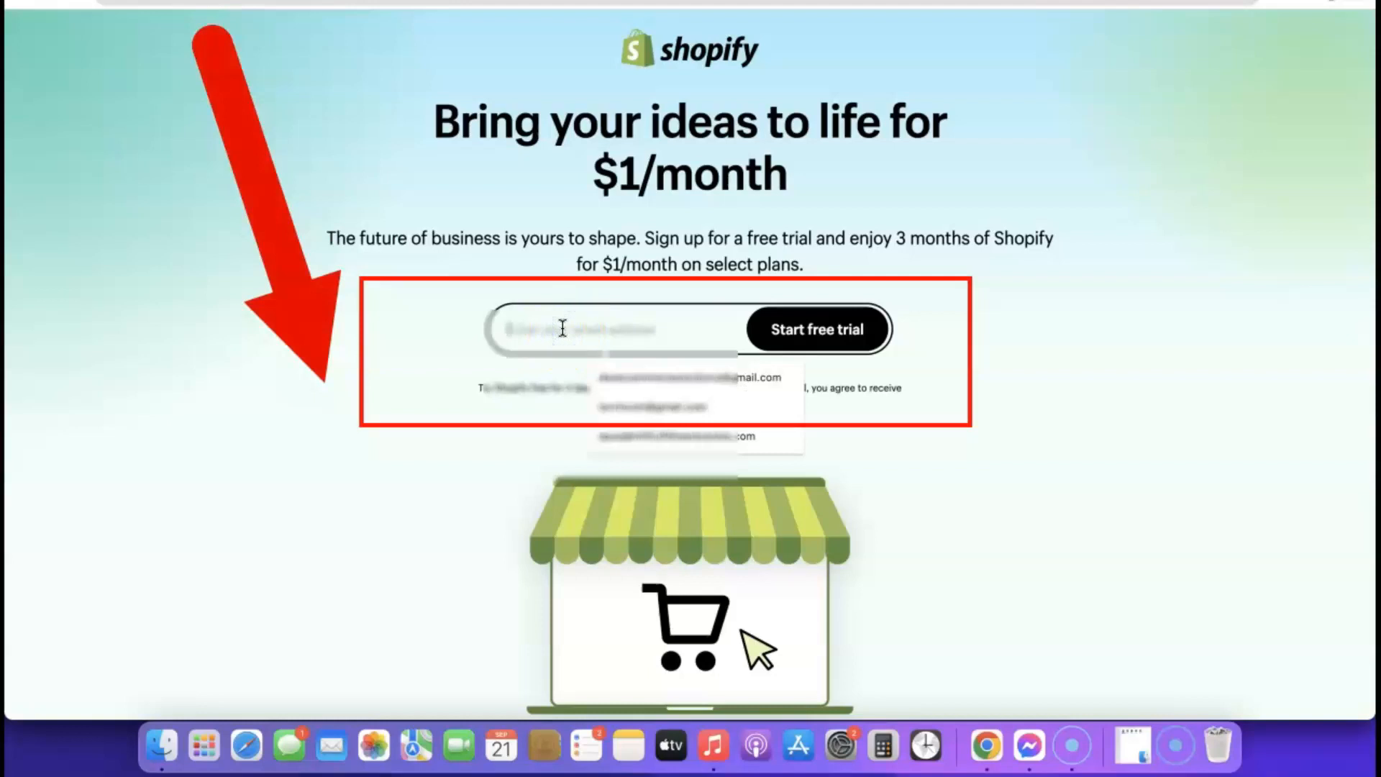
left_click(636, 378)
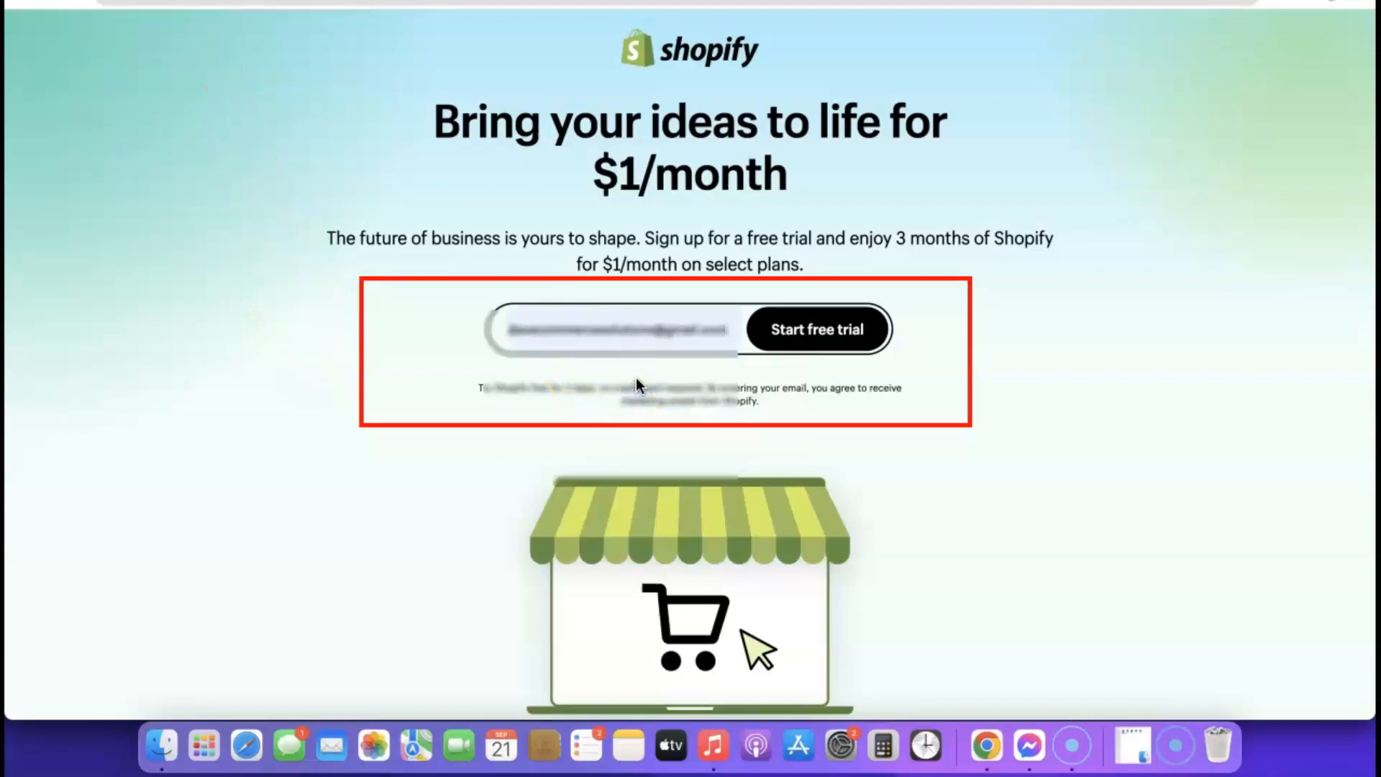
left_click(563, 318)
left_click(823, 329)
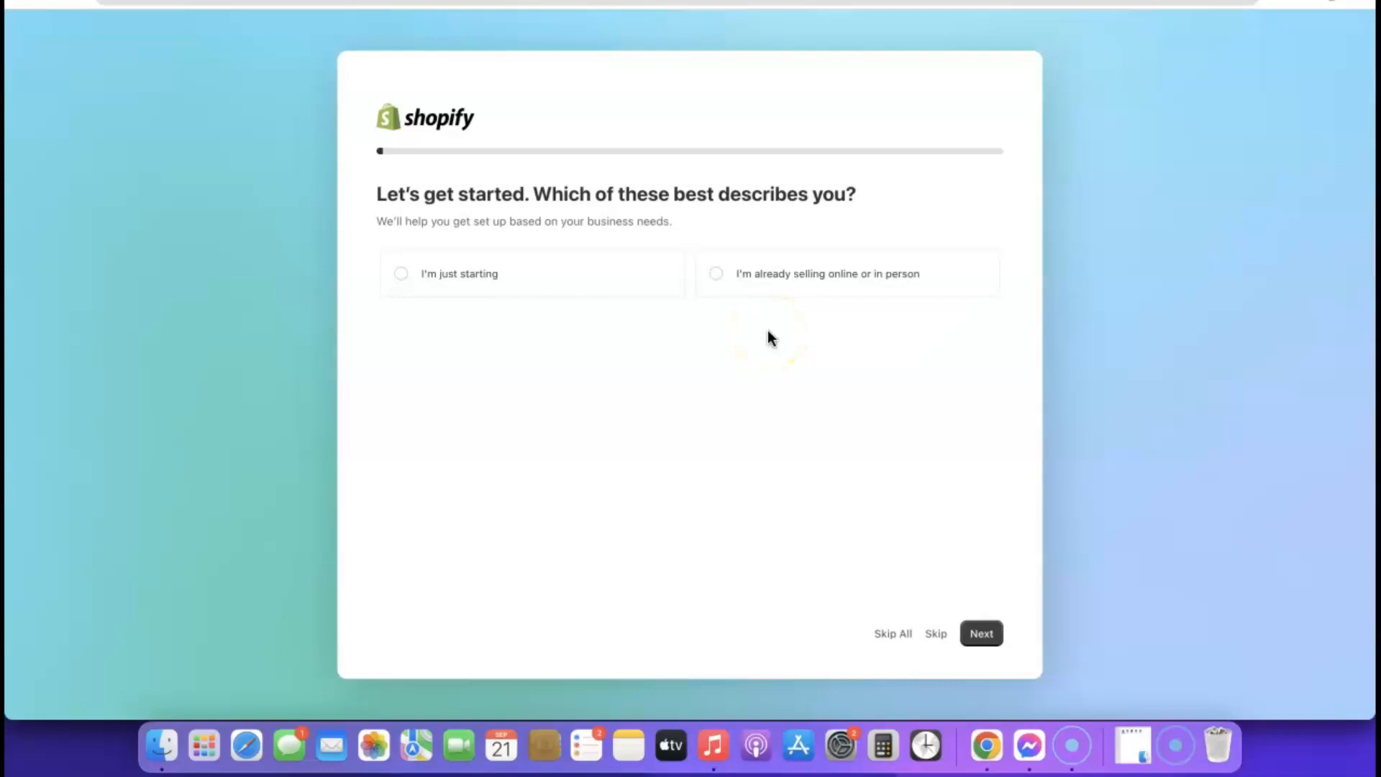
- Answer that you're just starting, selling in an online store, with dropshipping products
left_click(399, 281)
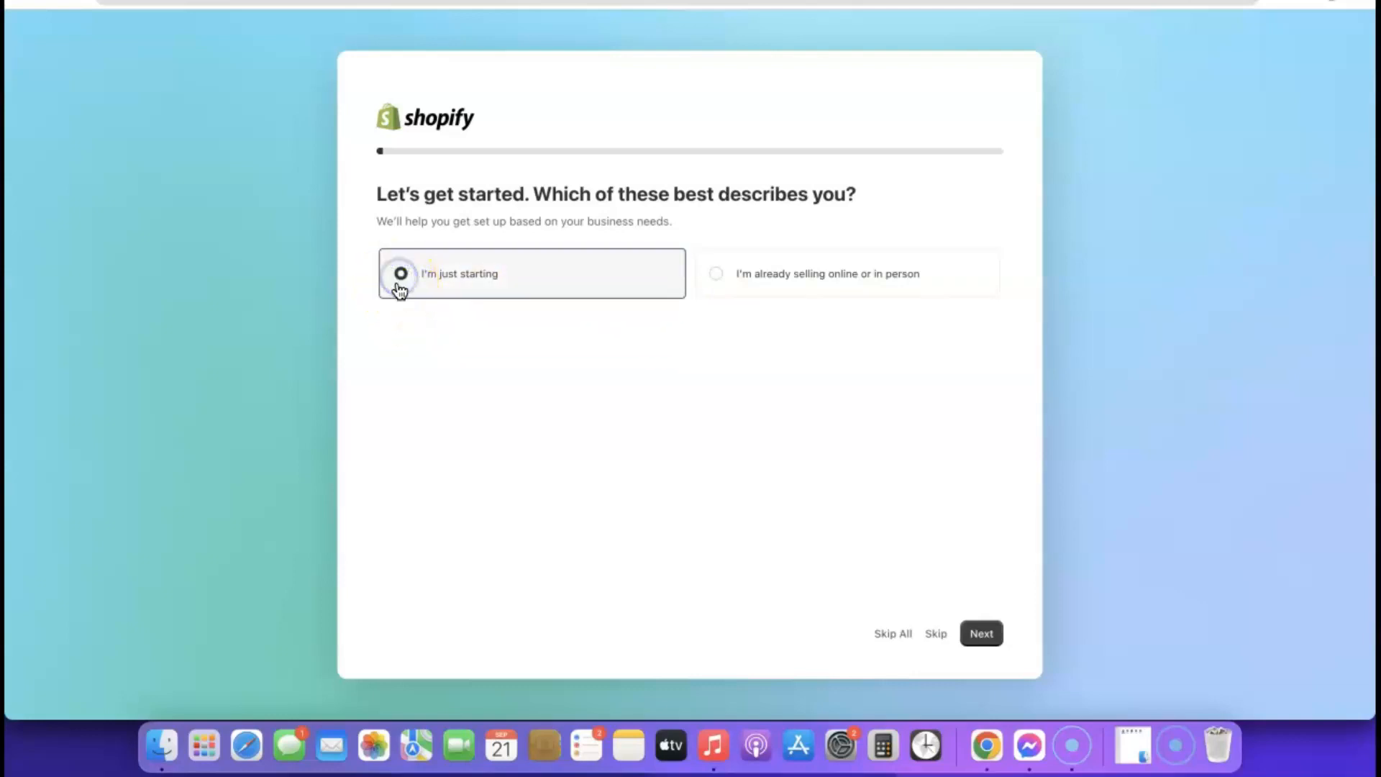
left_click(985, 635)
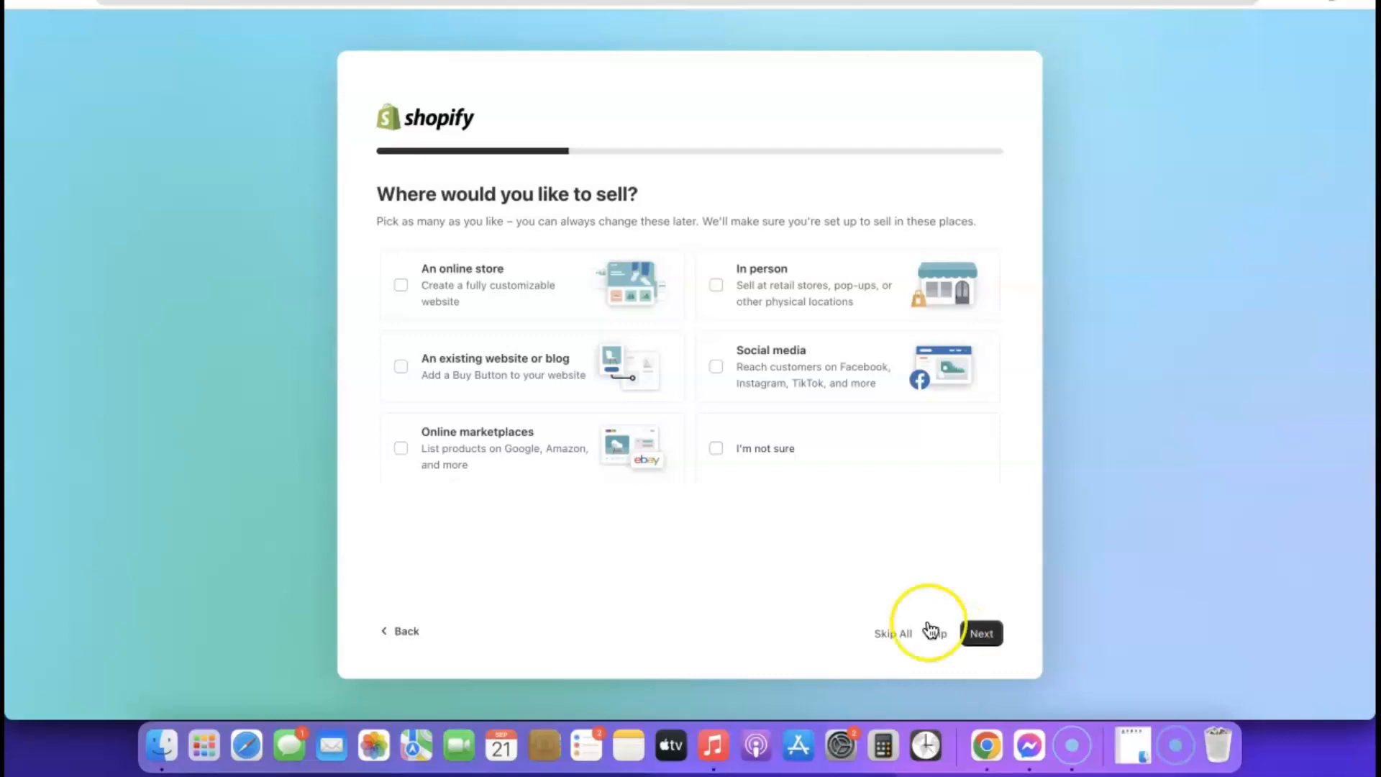
right_click(401, 285)
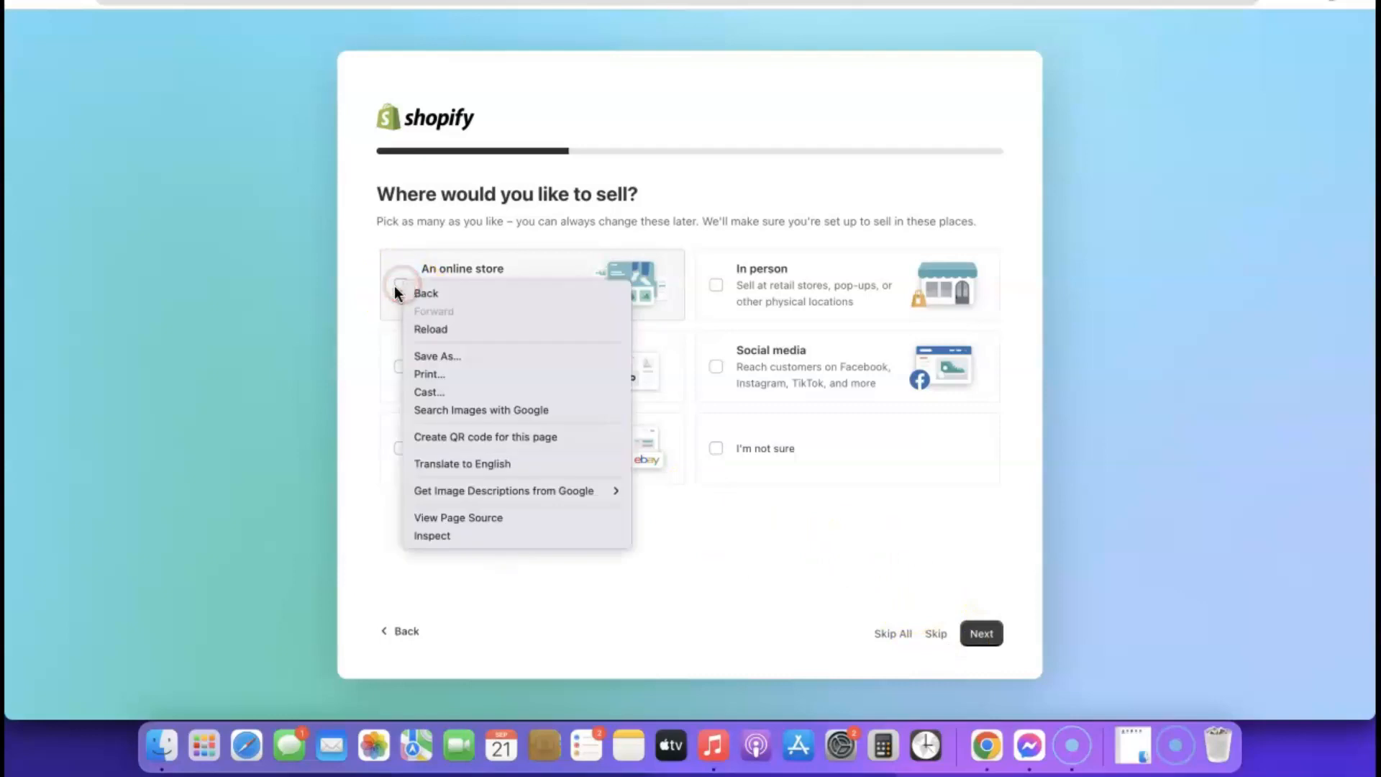
left_click(401, 284)
left_click(401, 285)
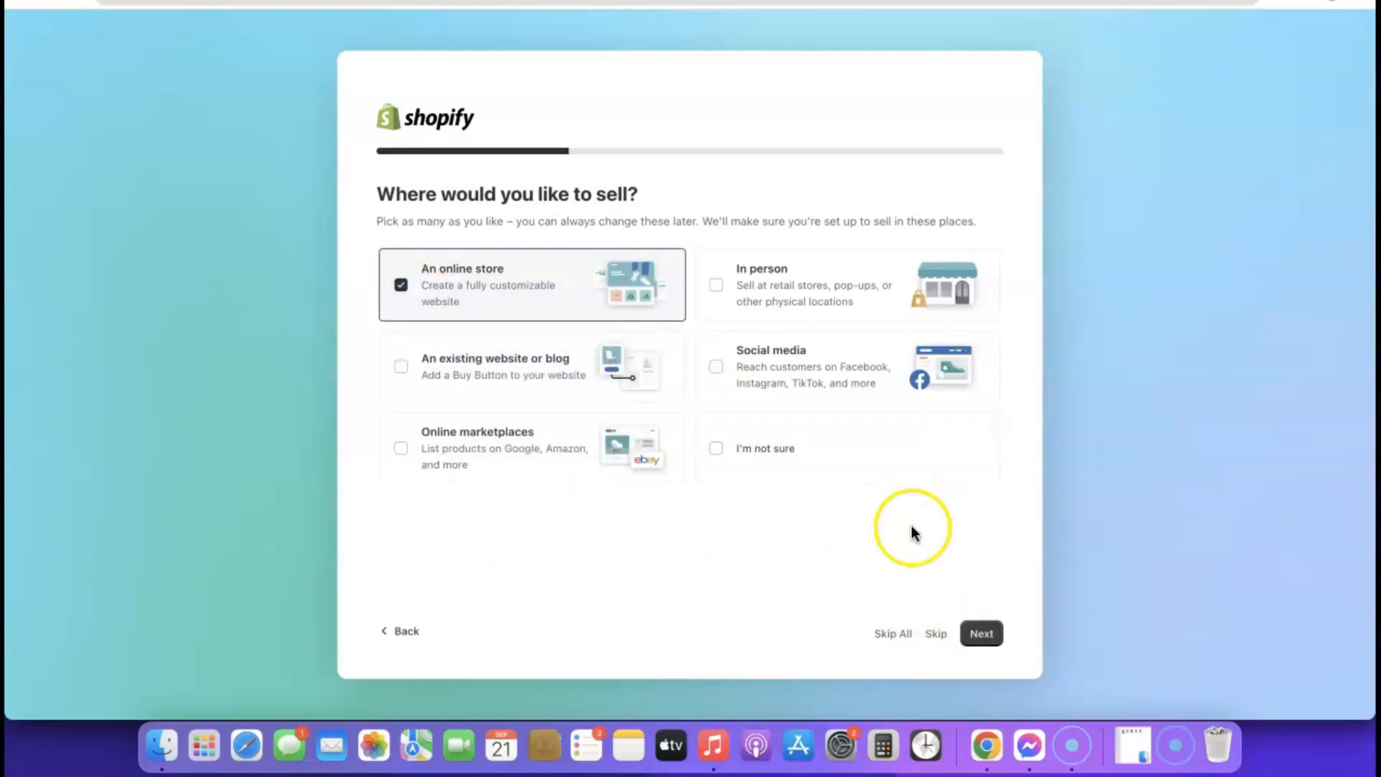
left_click(981, 634)
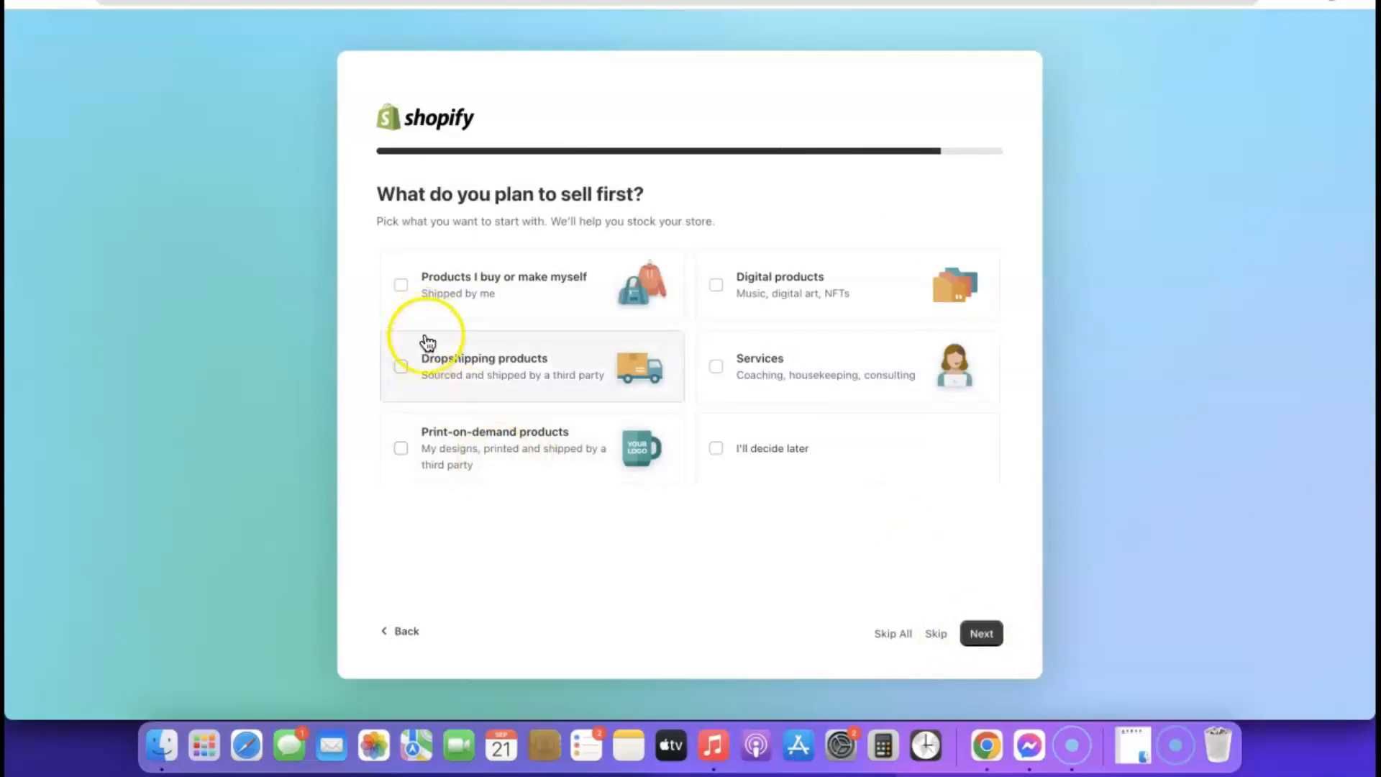
left_click(403, 374)
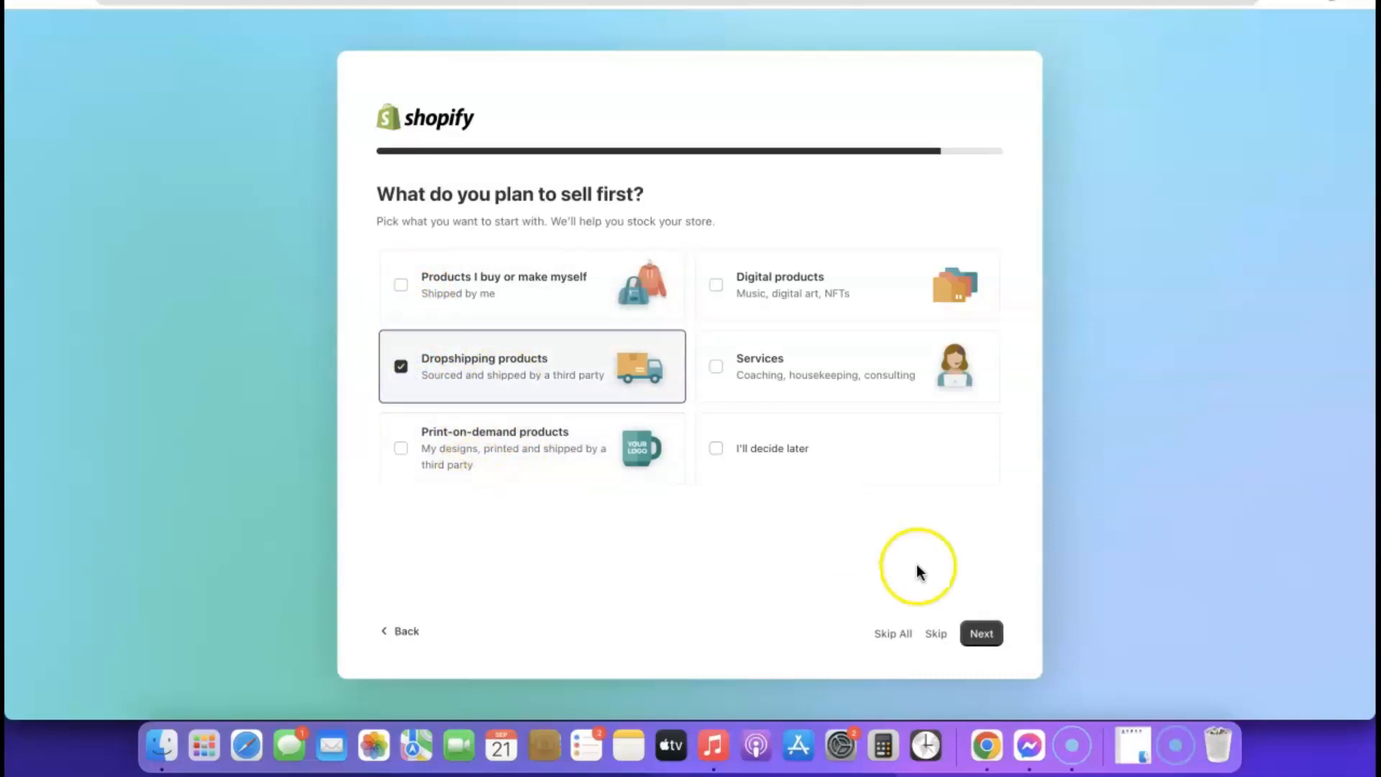
left_click(980, 635)
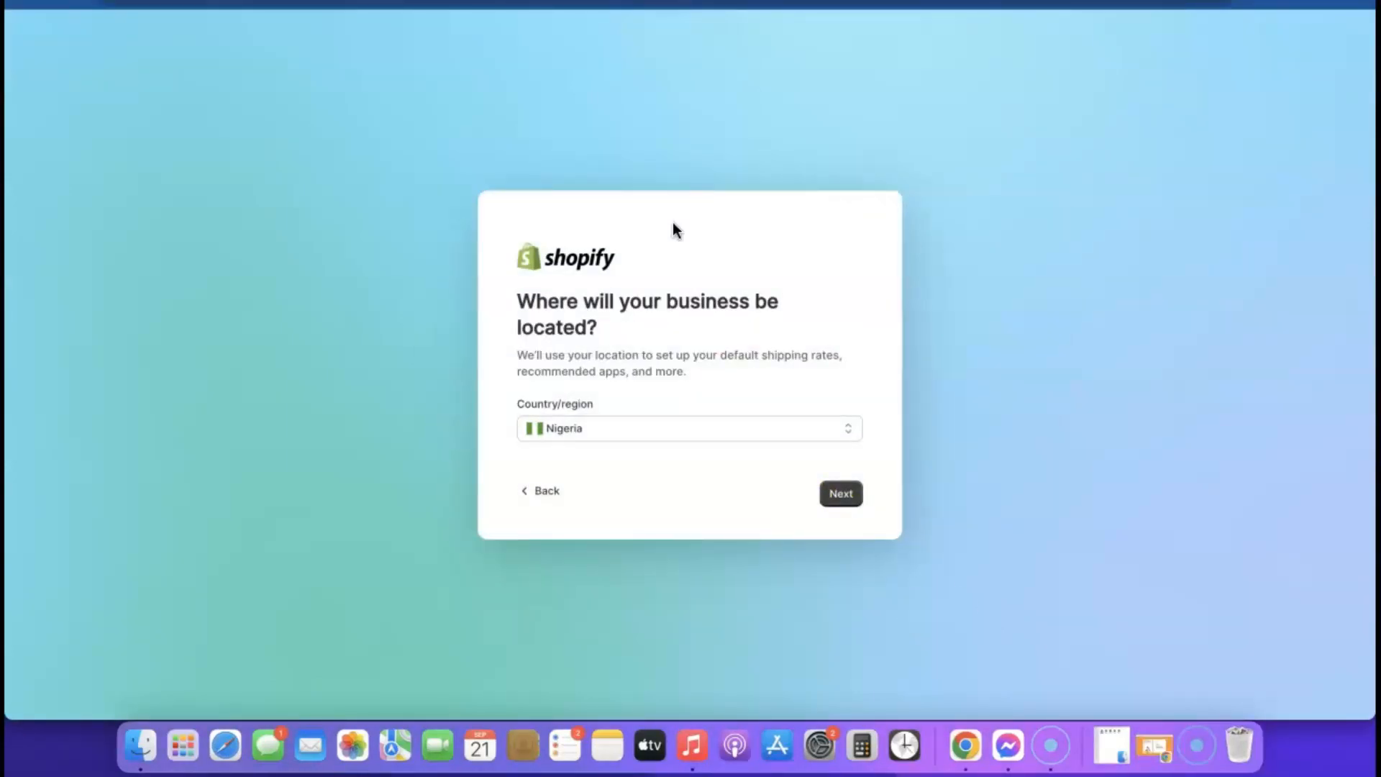
- Keep Nigeria as the business country and continue to Shopify ID creation
left_click(776, 434)
left_click(787, 429)
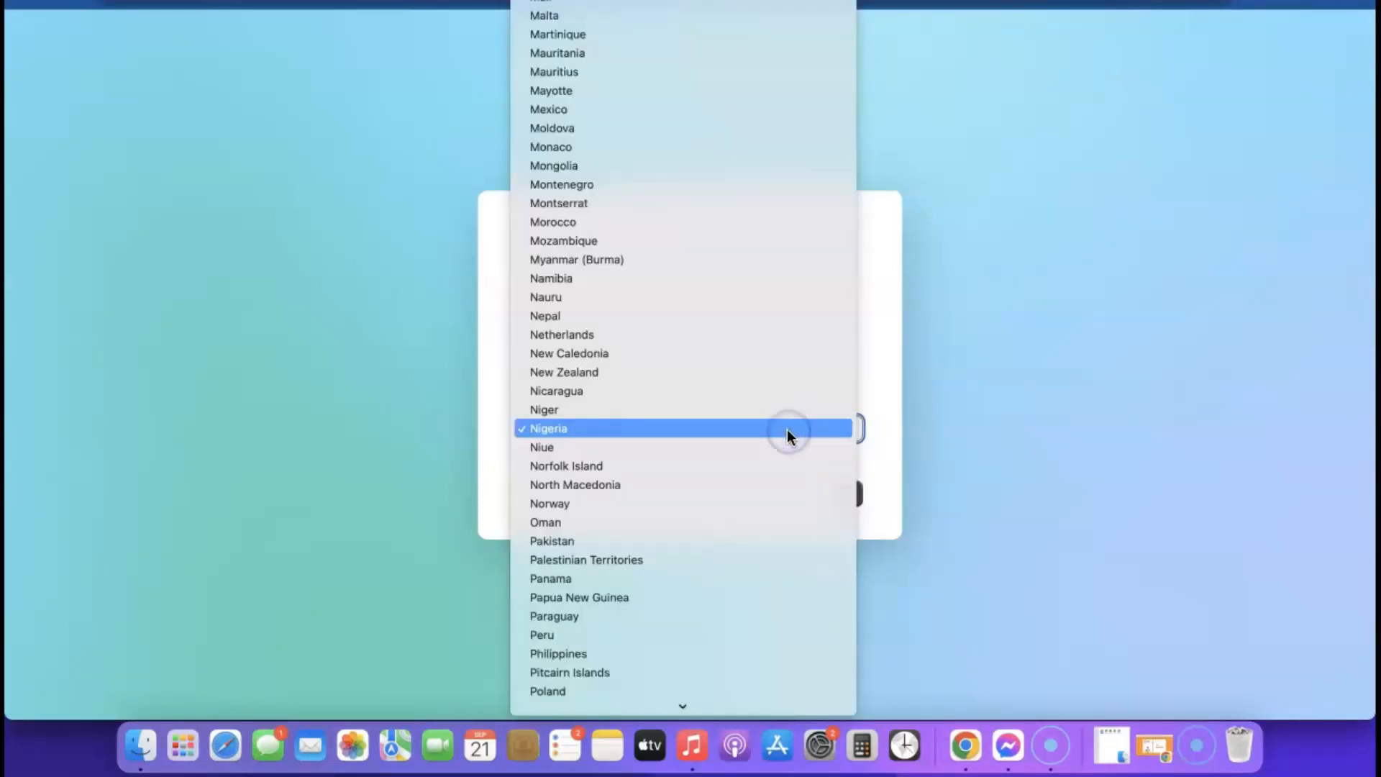
left_click(951, 433)
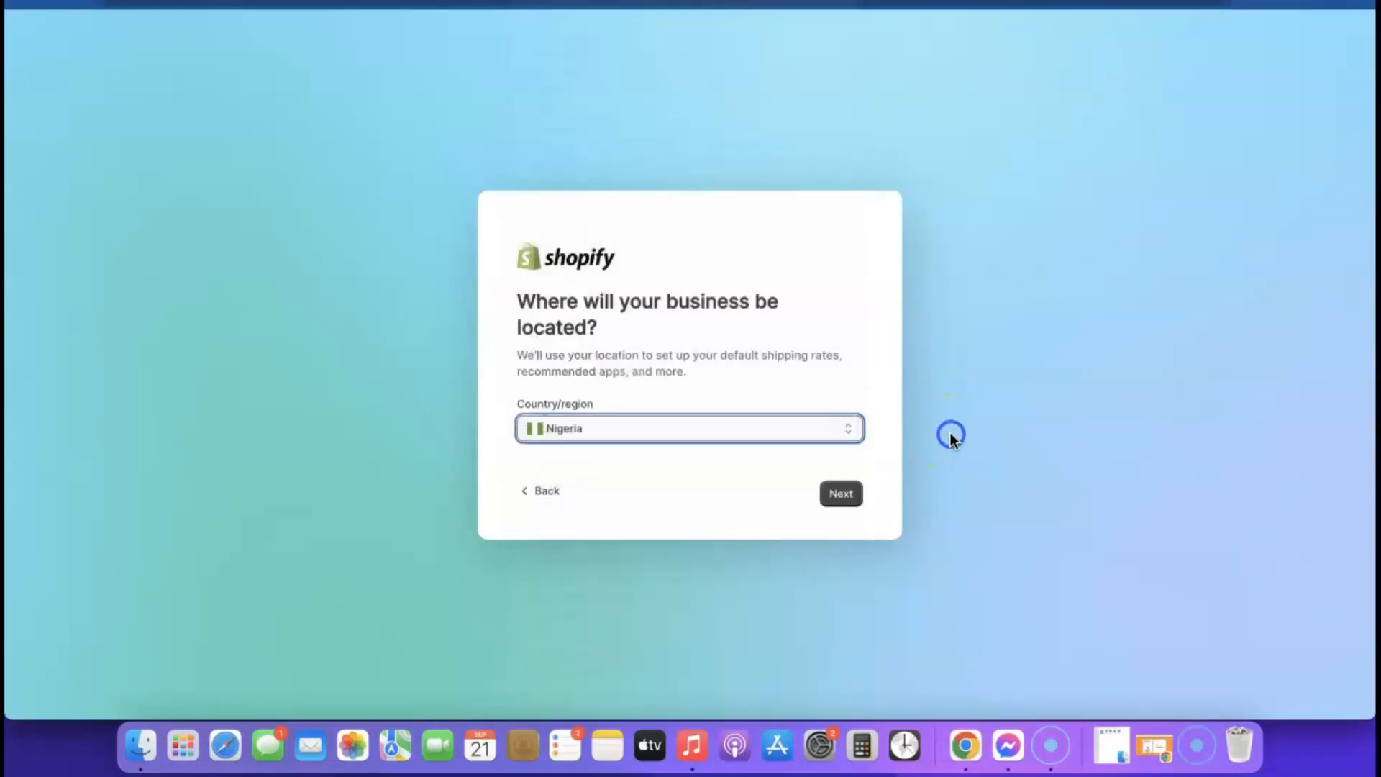
left_click(840, 495)
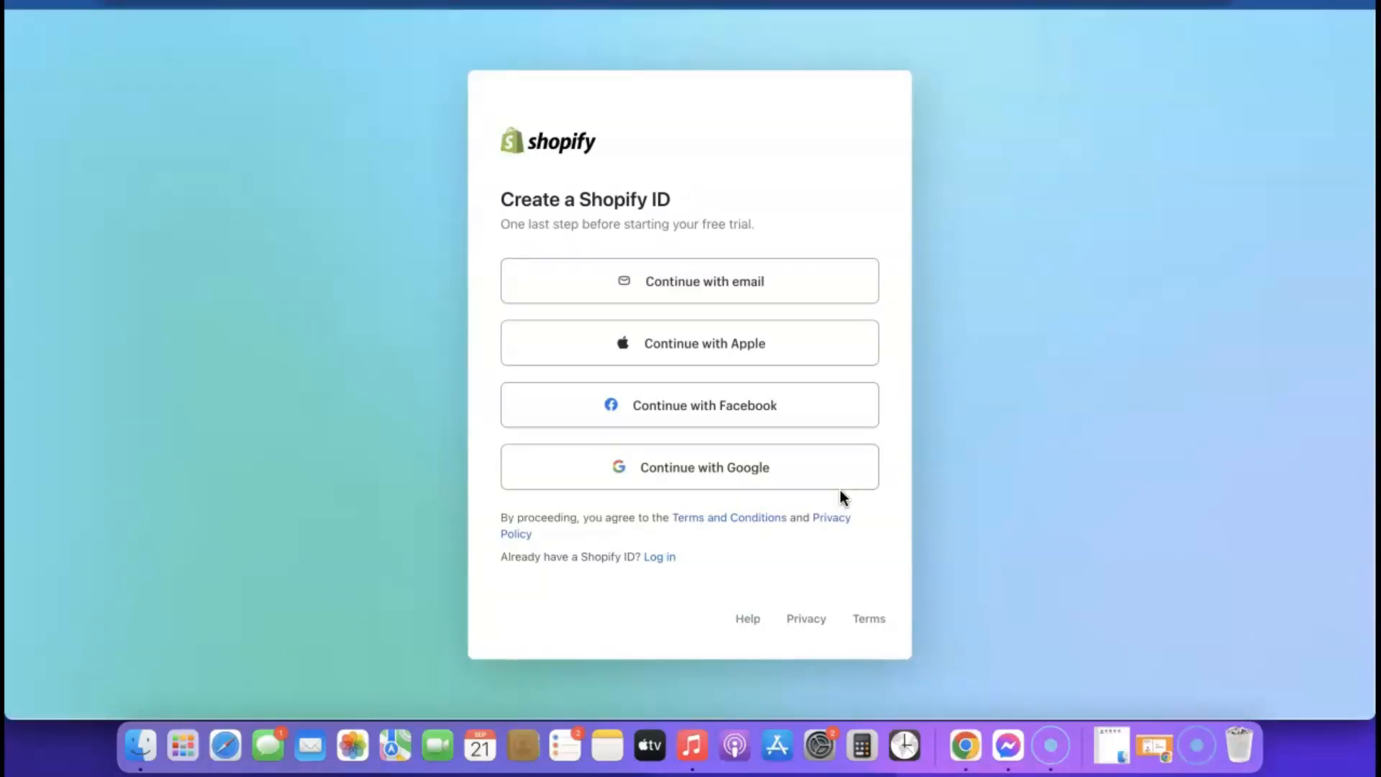
- Sign up with email, accept Chrome's suggested strong password, and create the Shopify ID
left_click(694, 287)
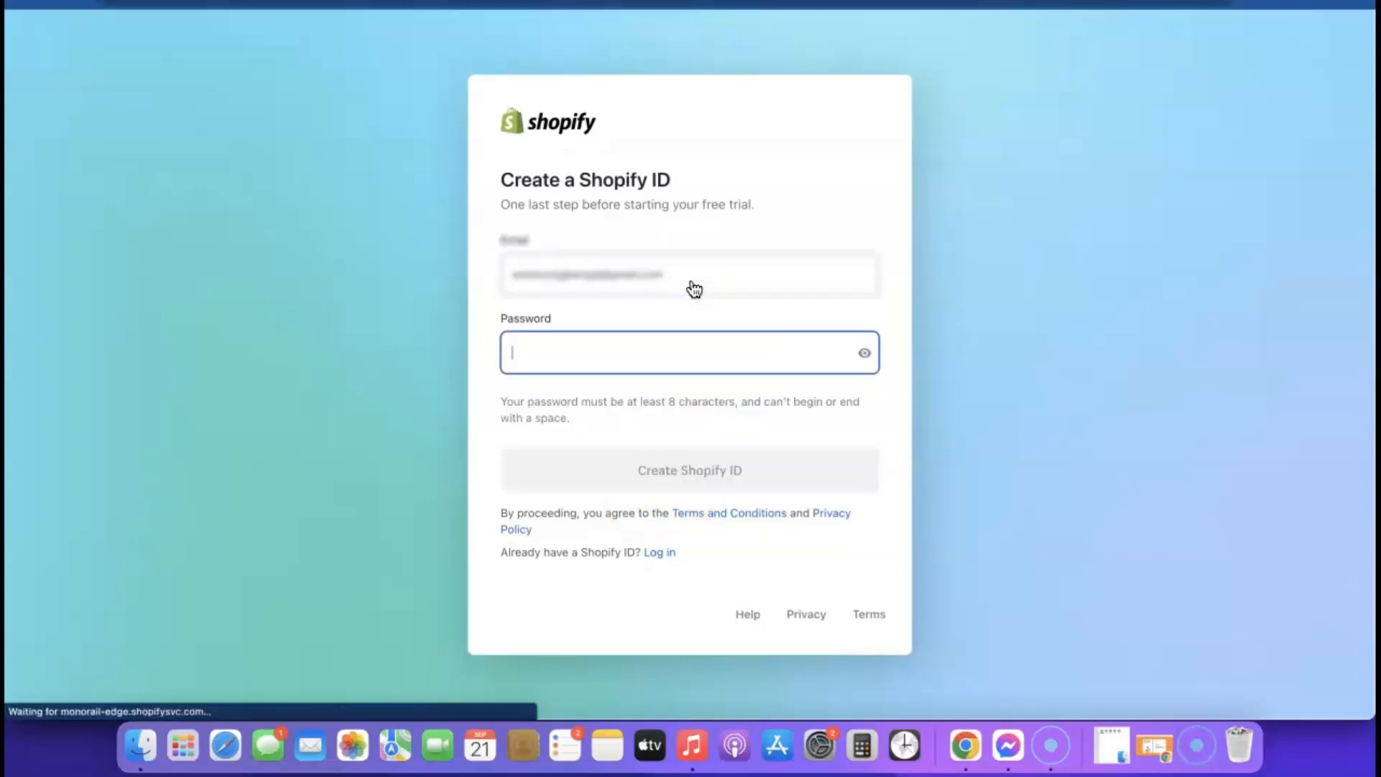
left_click(744, 356)
left_click(741, 400)
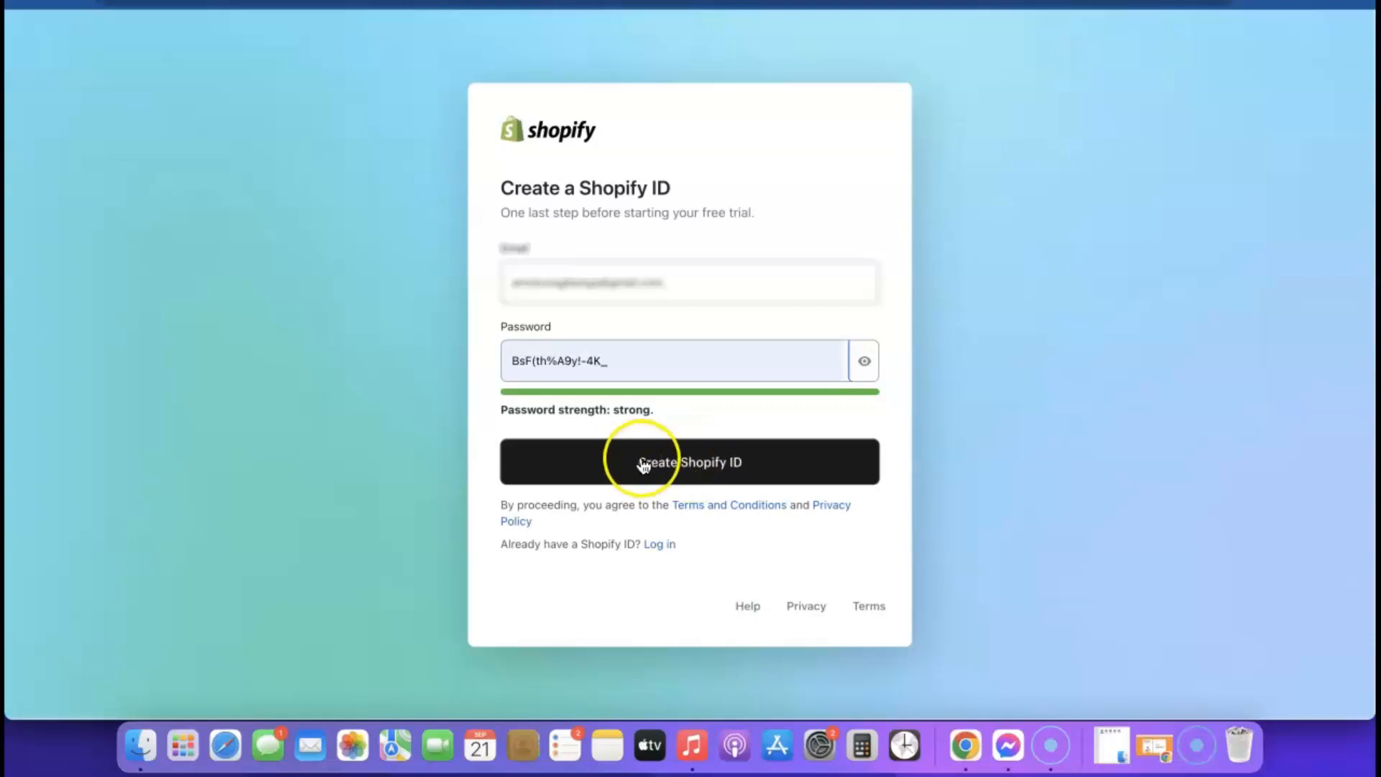
left_click(687, 463)
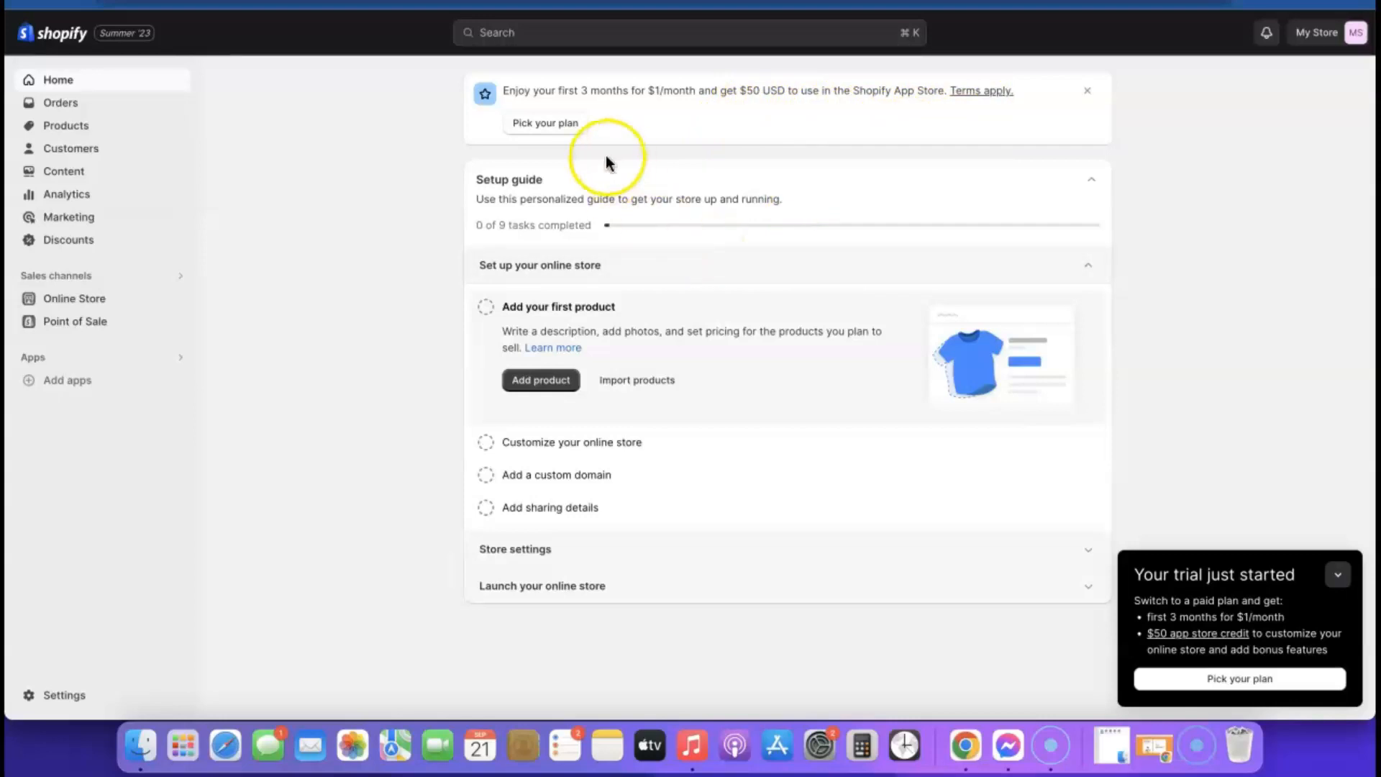
- Browse Home and Online Store Themes, then return to the Basic/Shopify/Advanced plan page
left_click(551, 126)
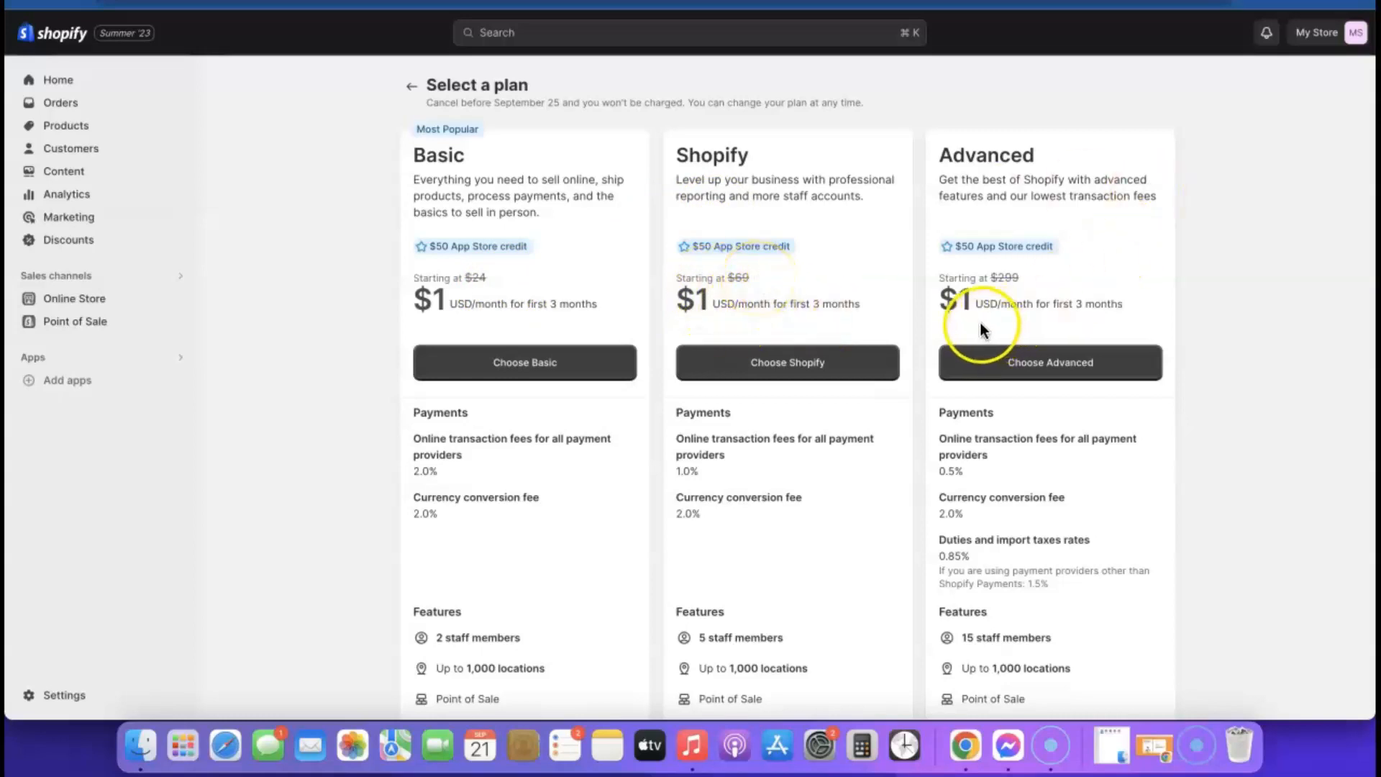
left_click(1023, 363)
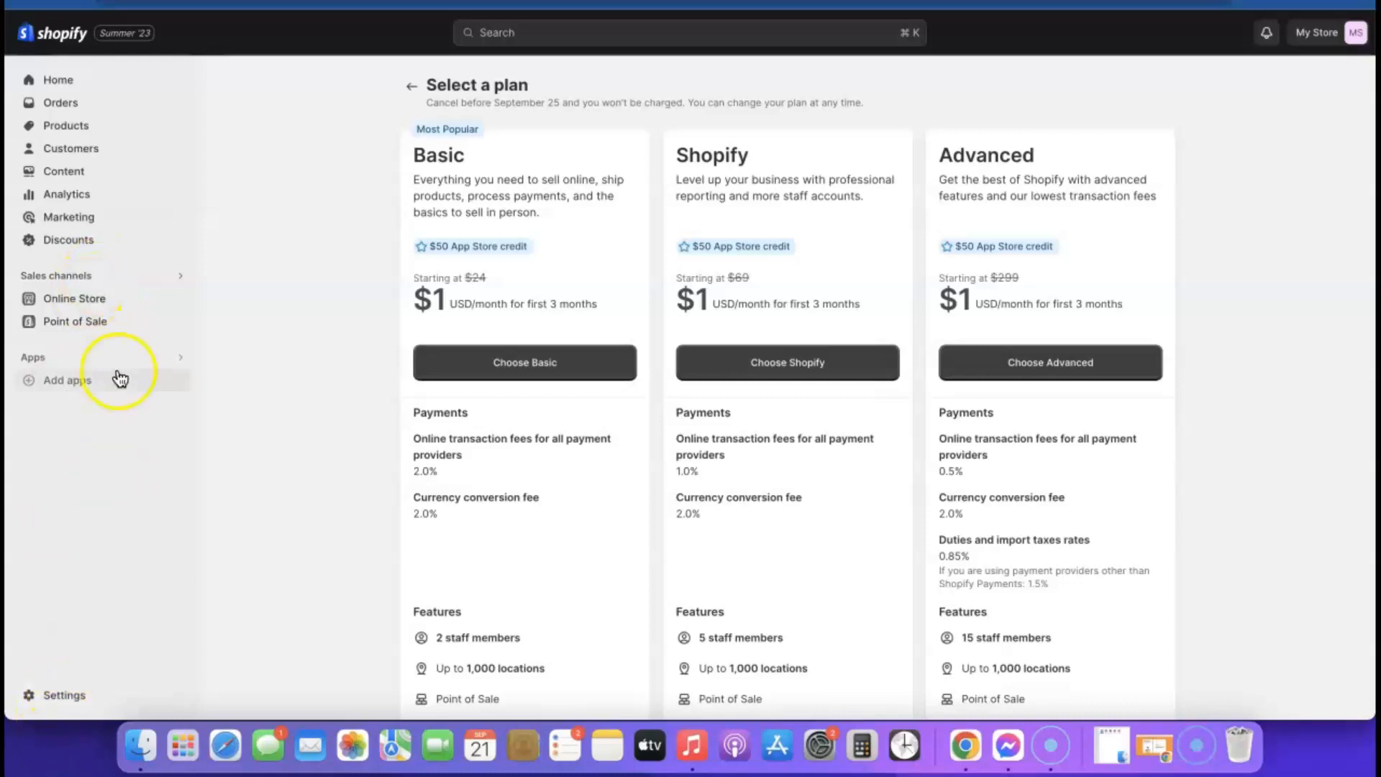
left_click(57, 82)
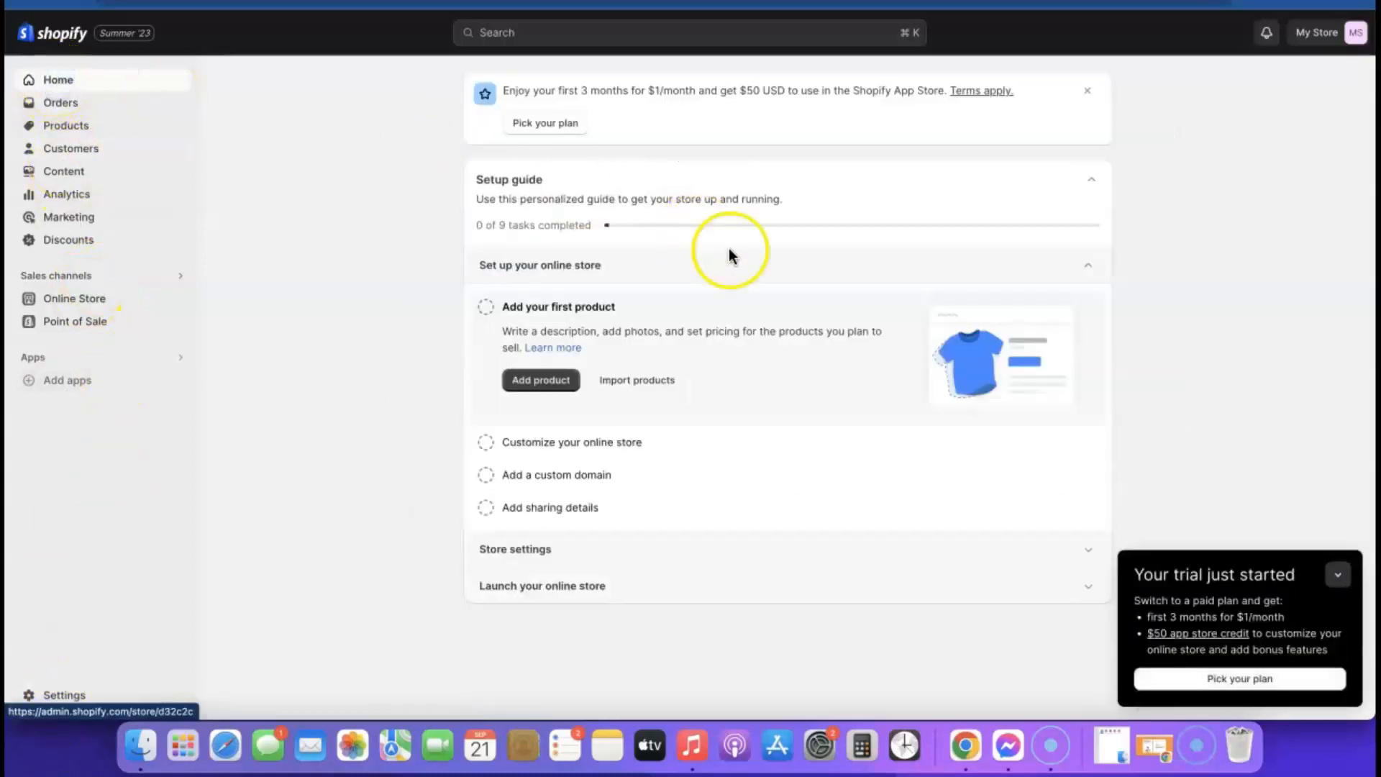
left_click(68, 302)
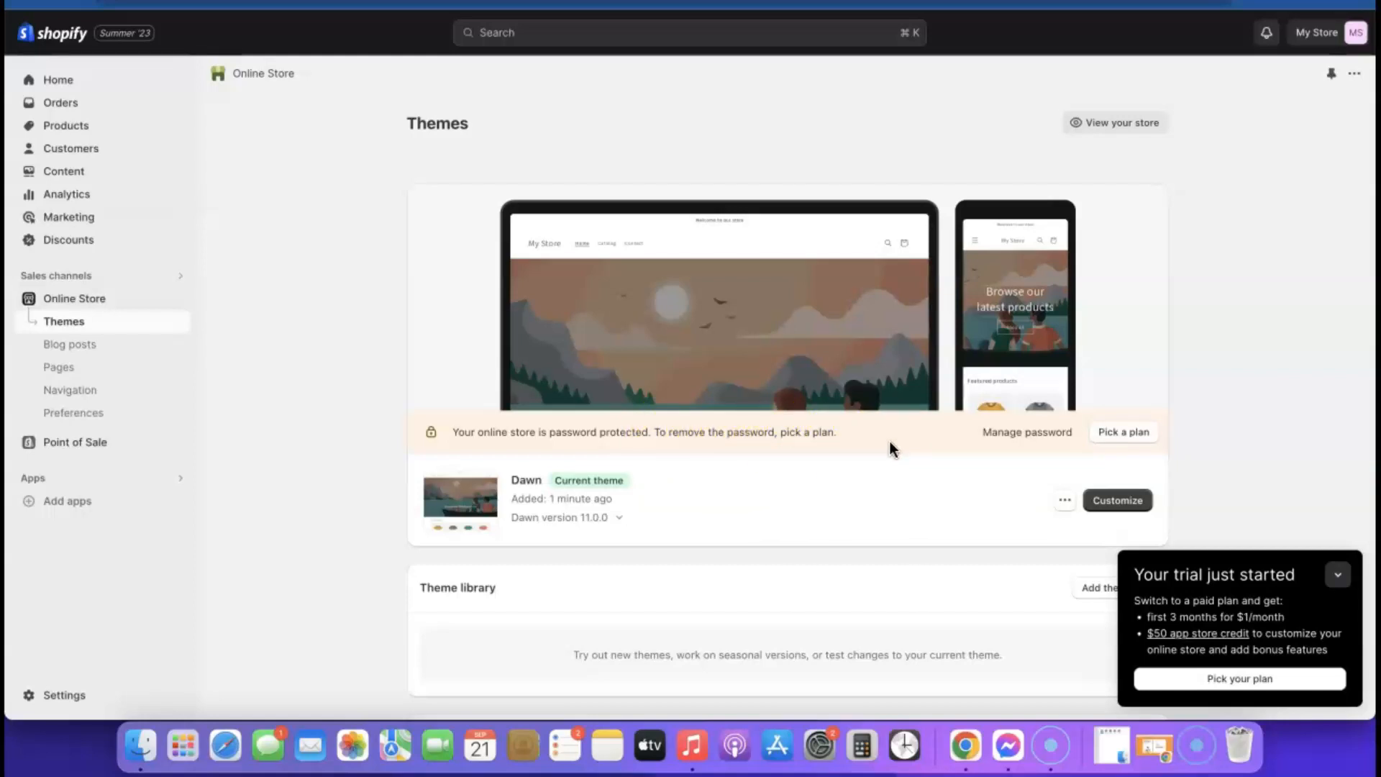
left_click(1108, 435)
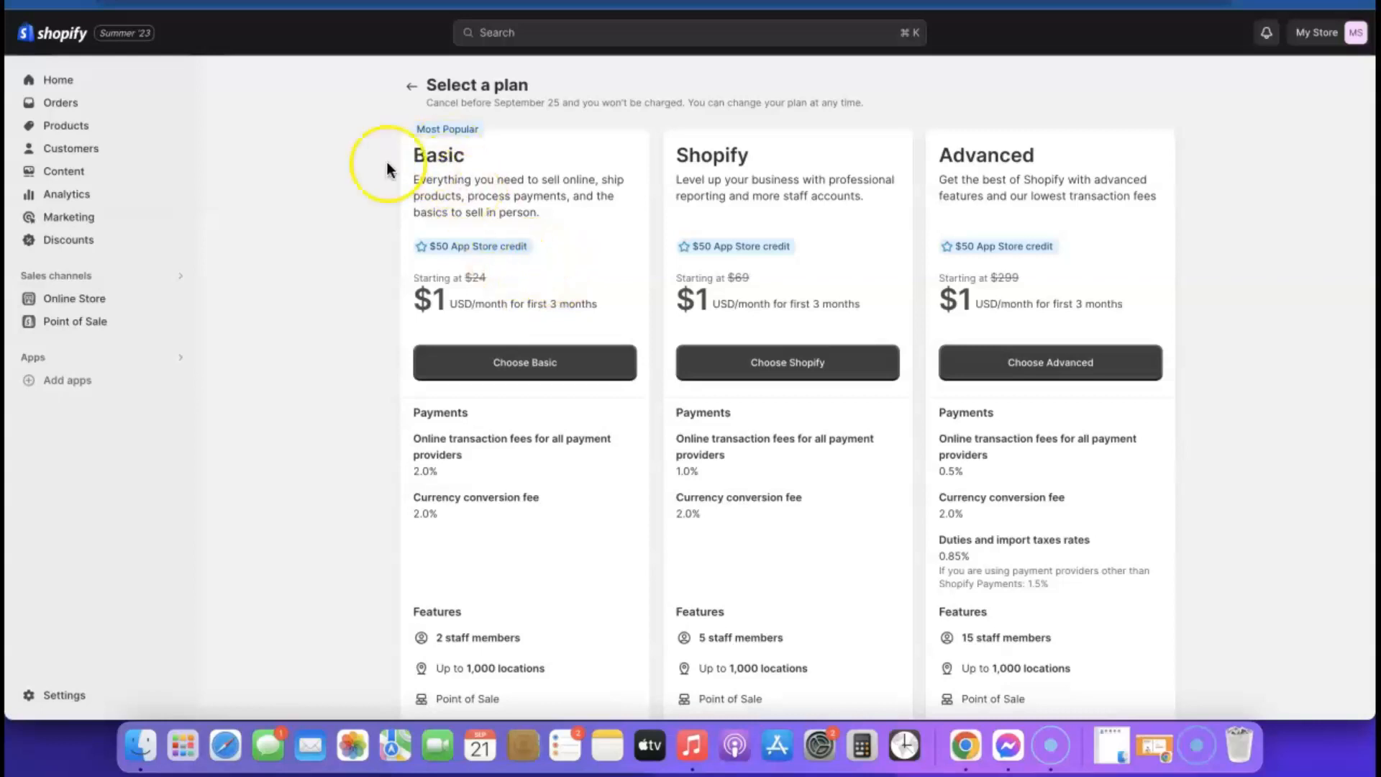
- Choose the Basic plan and confirm monthly billing
left_click(523, 365)
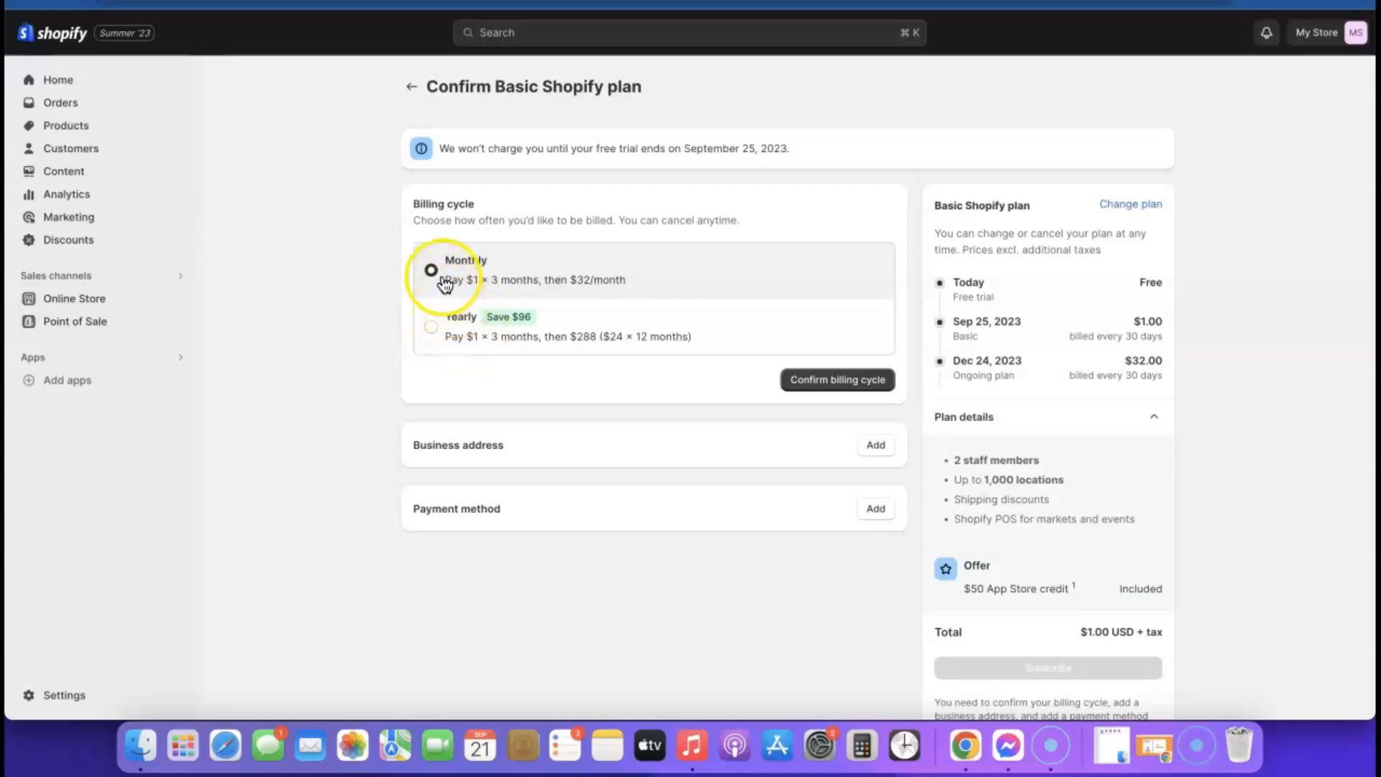
left_click(829, 381)
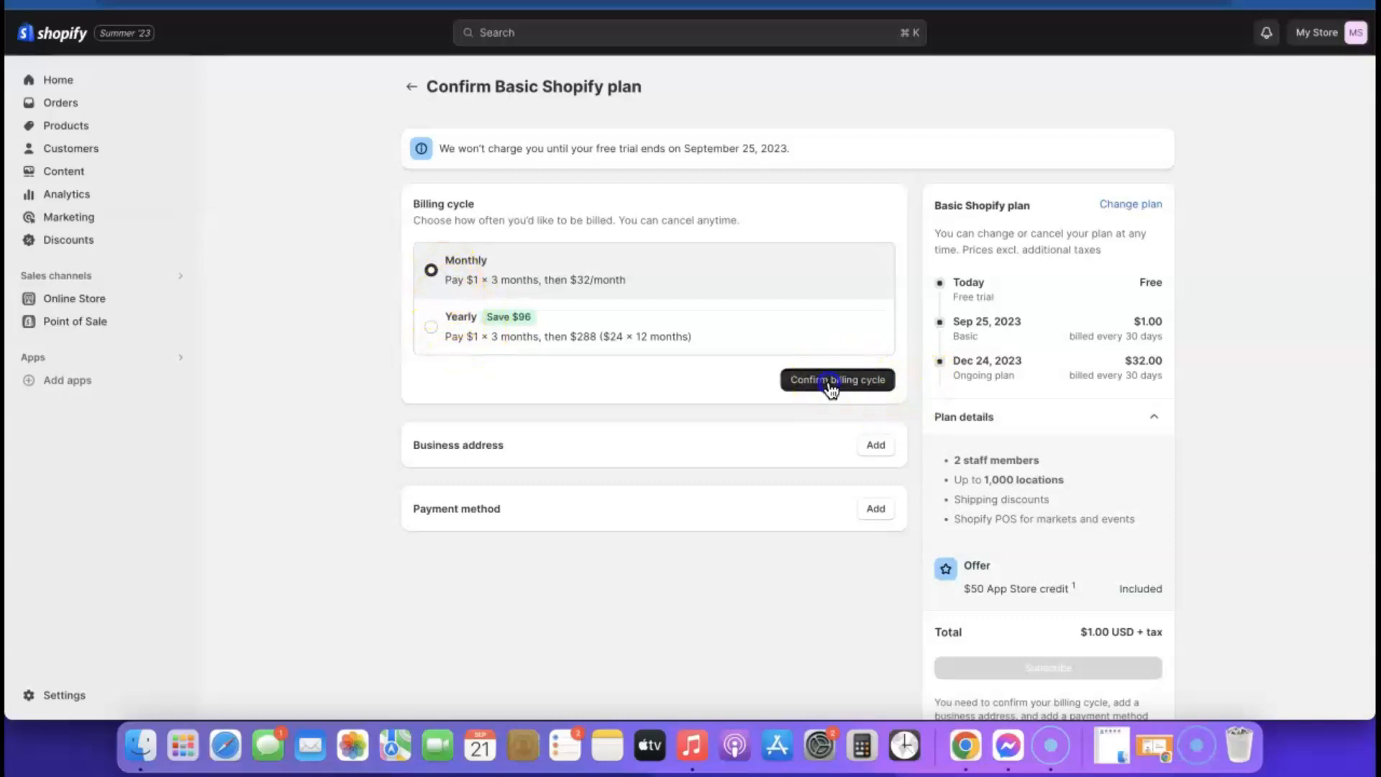
scroll(817, 351, "down", 2)
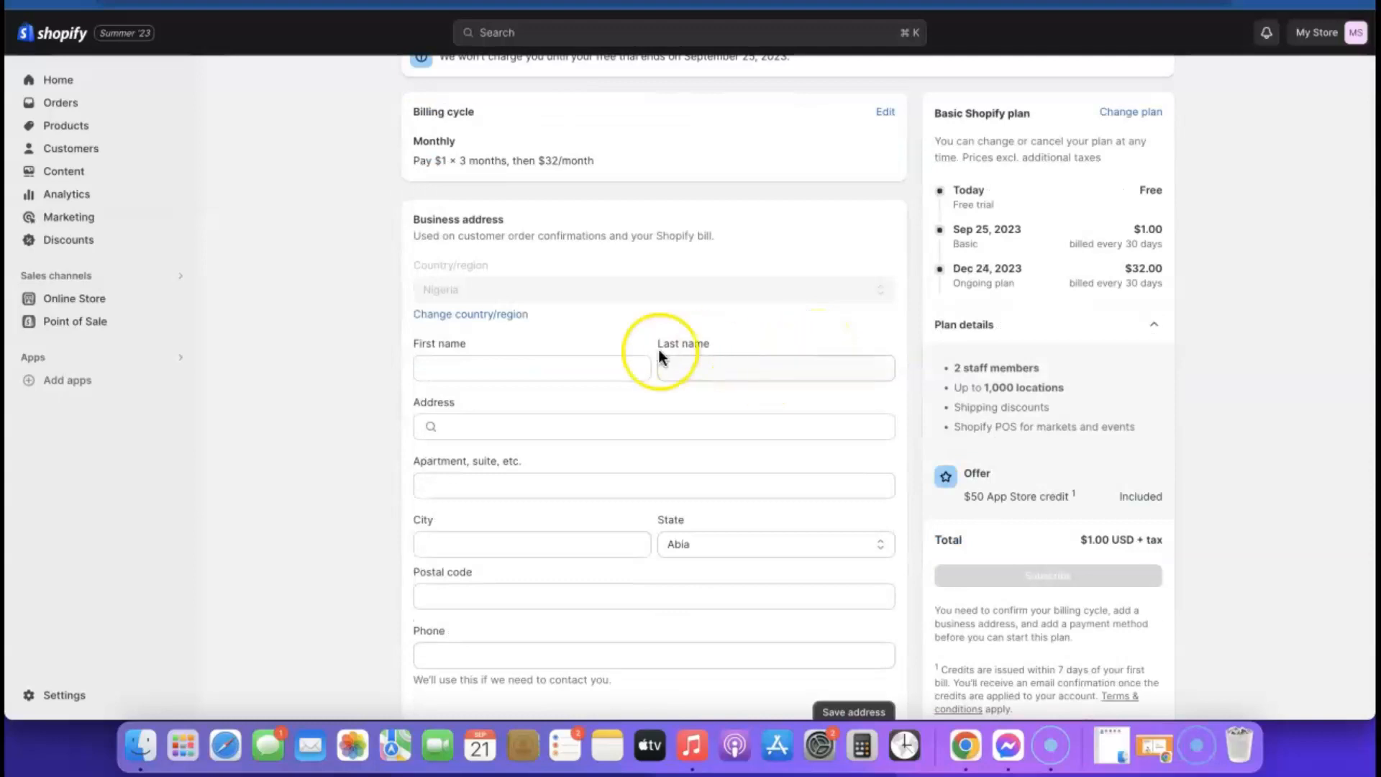
- Save the business address with the owner's first and last name, then add a Visa payment method
left_click(503, 363)
left_click(749, 366)
left_click(702, 426)
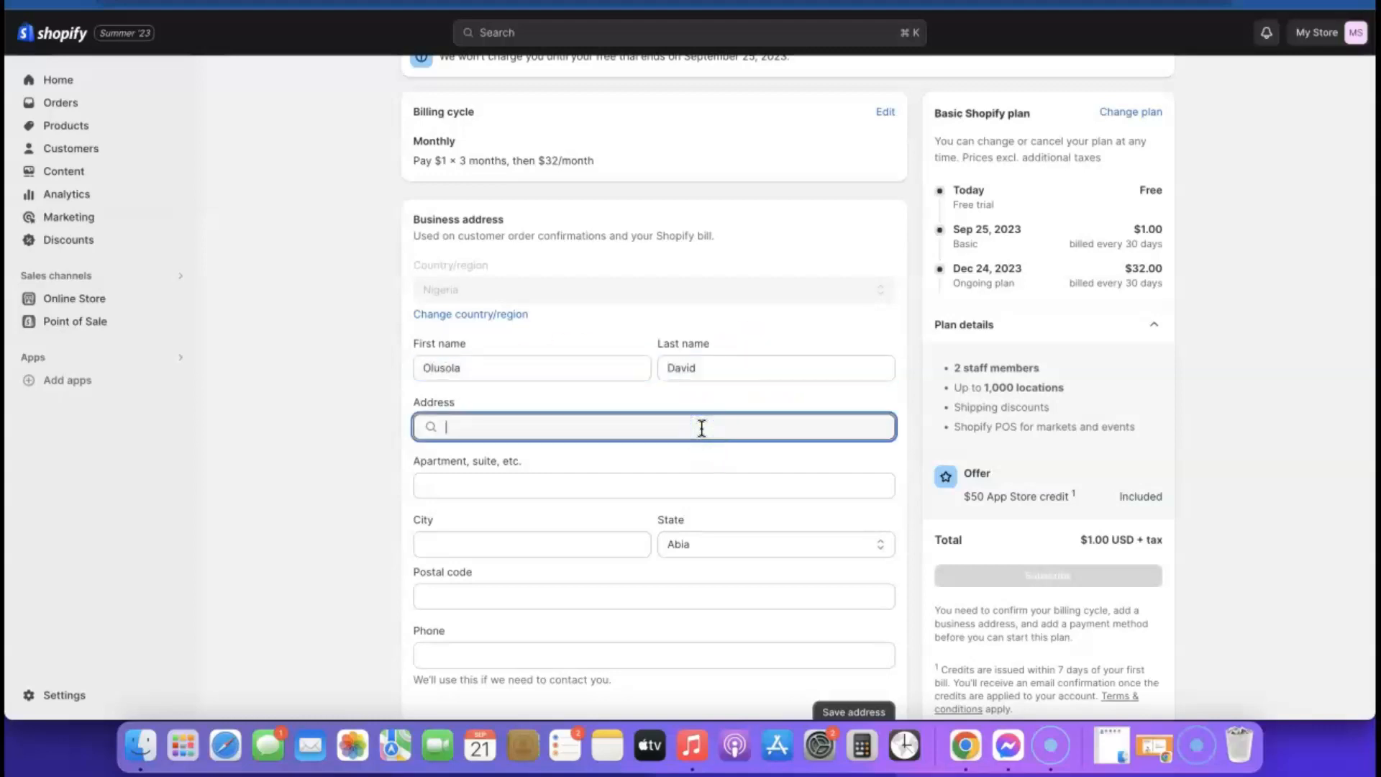
left_click(603, 415)
left_click(611, 653)
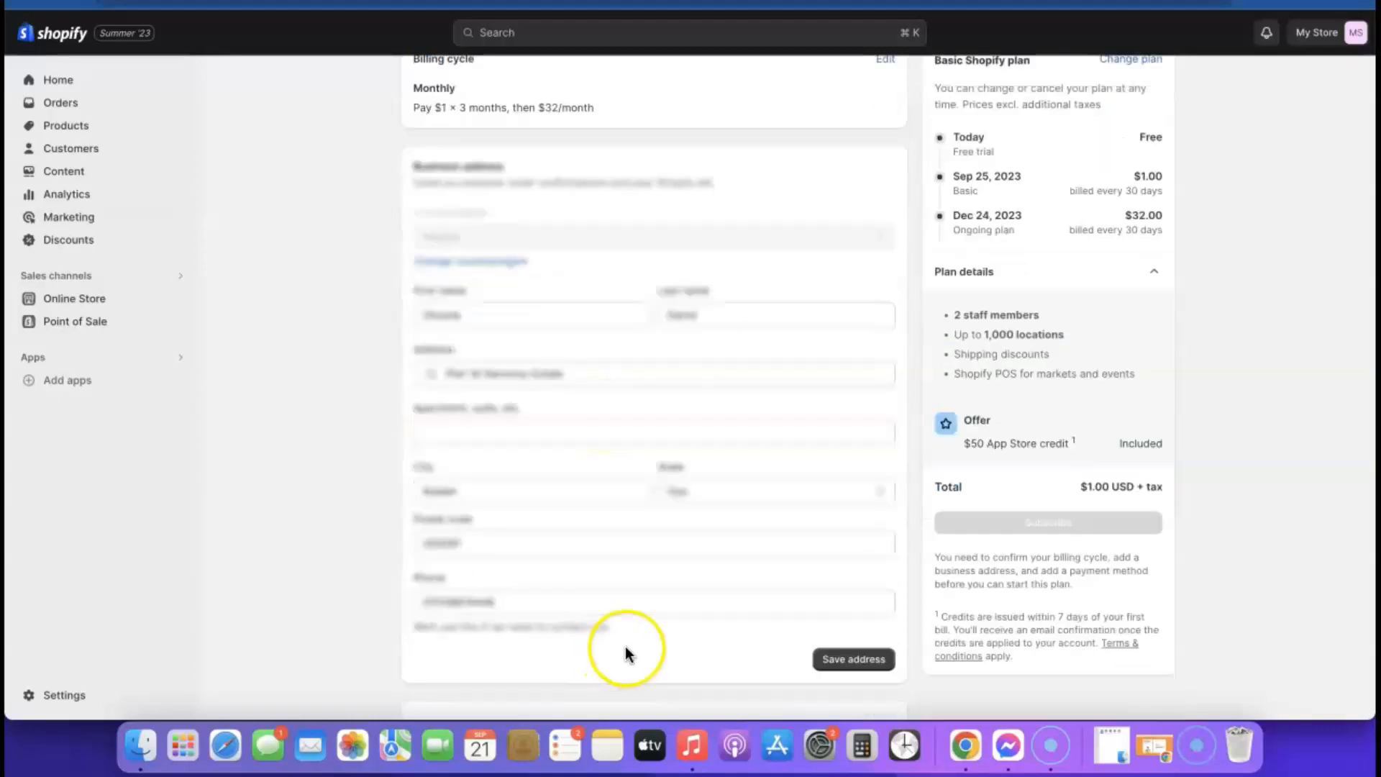
left_click(964, 599)
left_click(868, 660)
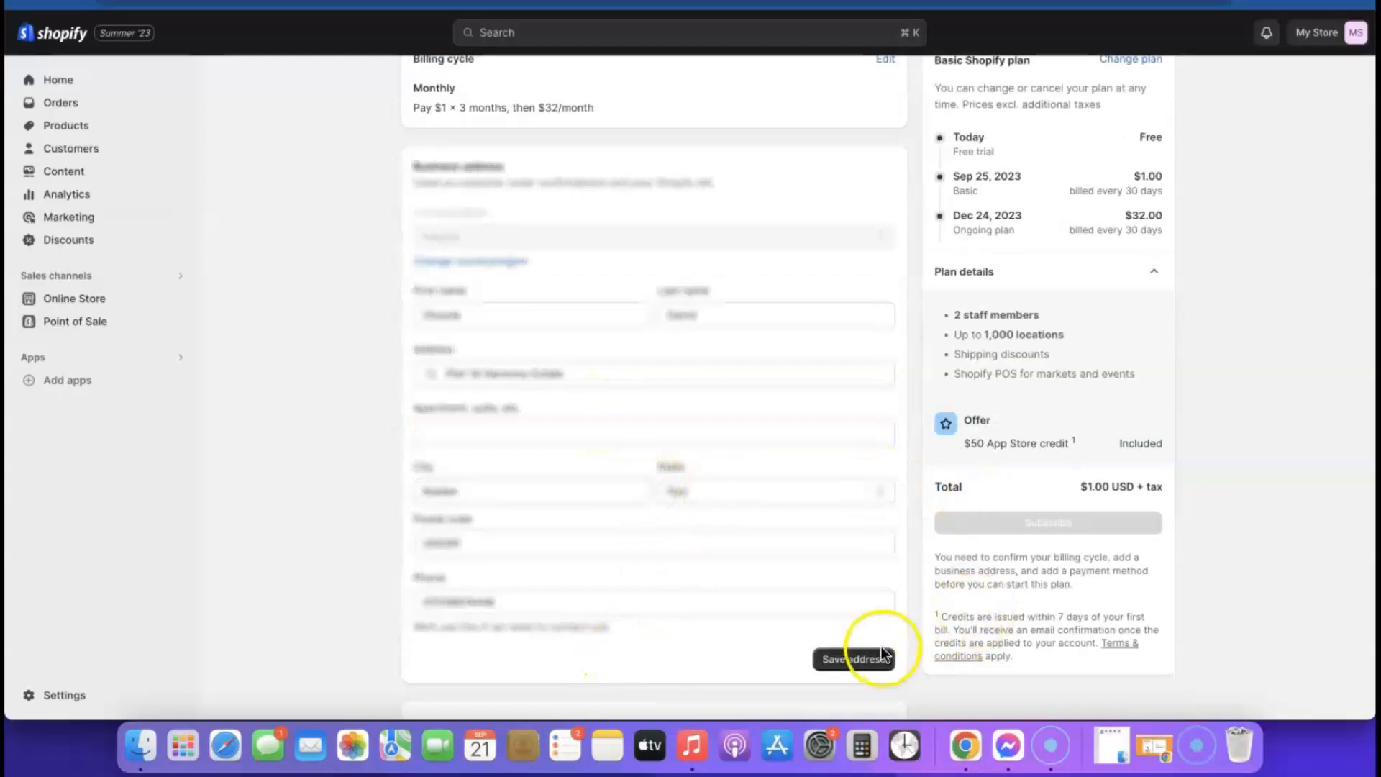
left_click(684, 453)
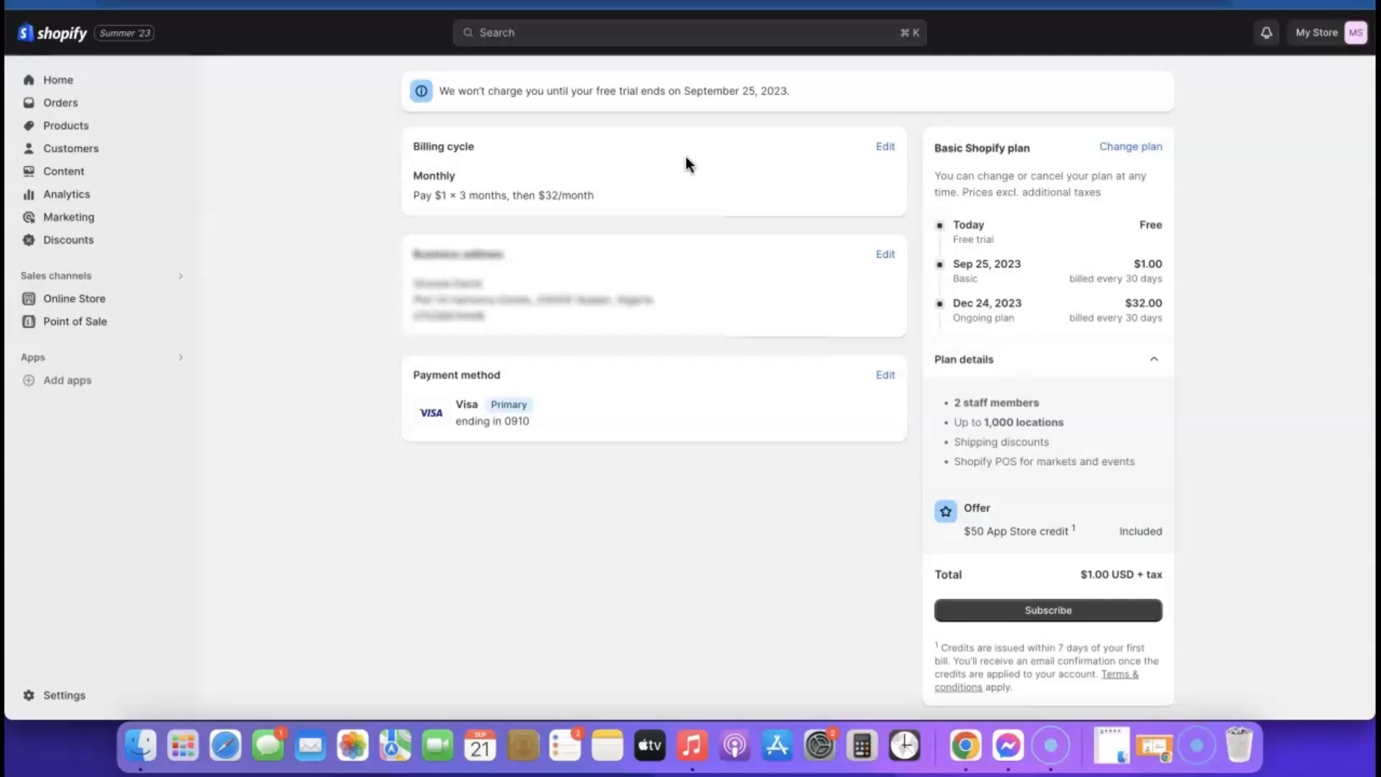
scroll(1079, 230, "down", 1)
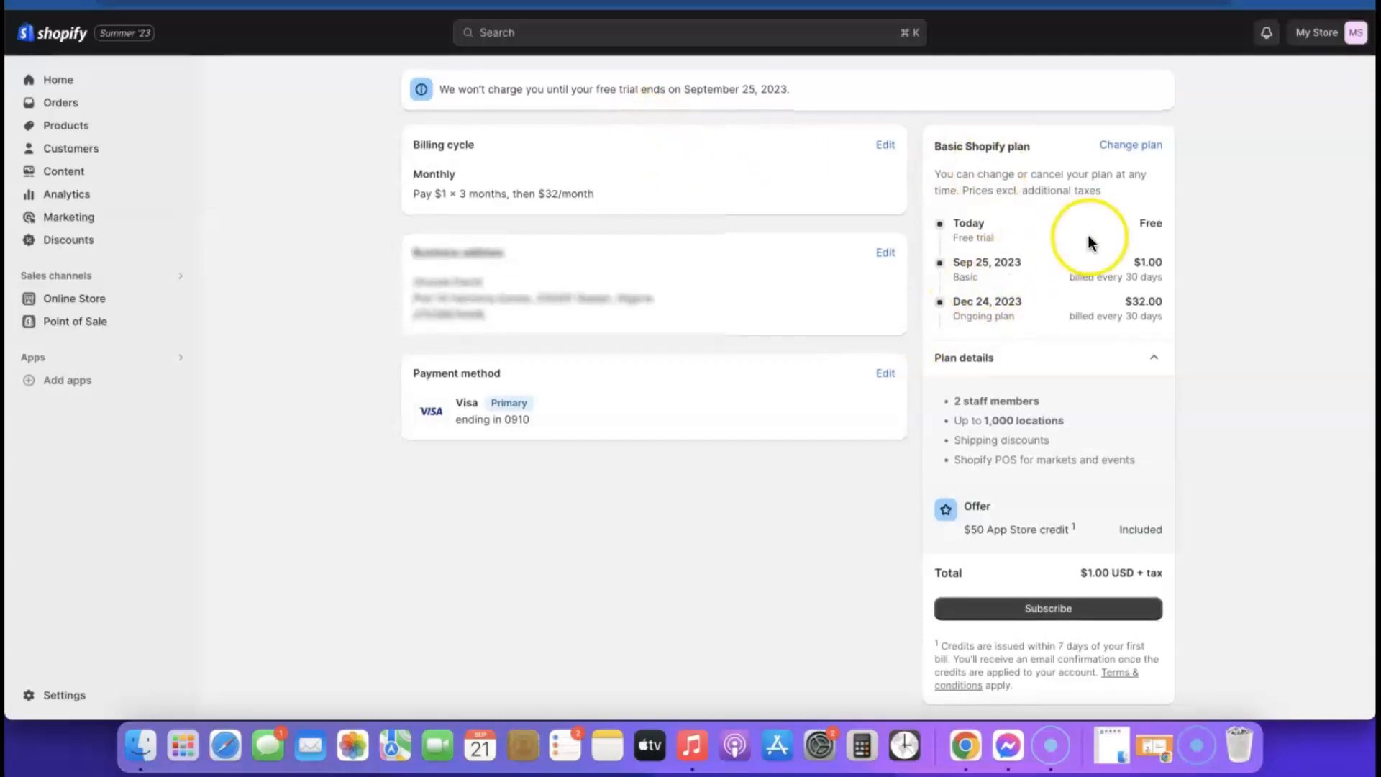
left_click(1048, 601)
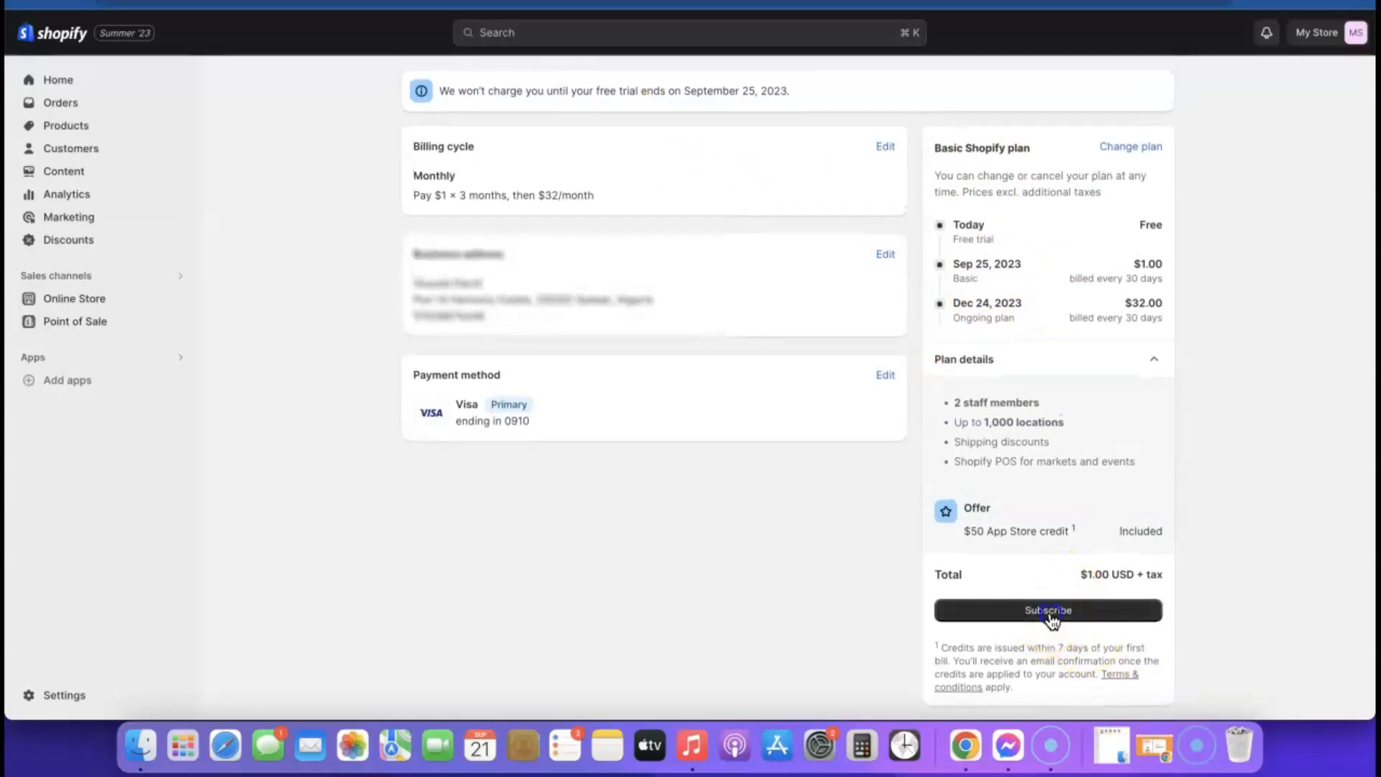
scroll(880, 390, "down", 2)
scroll(880, 389, "up", 4)
left_click(1143, 88)
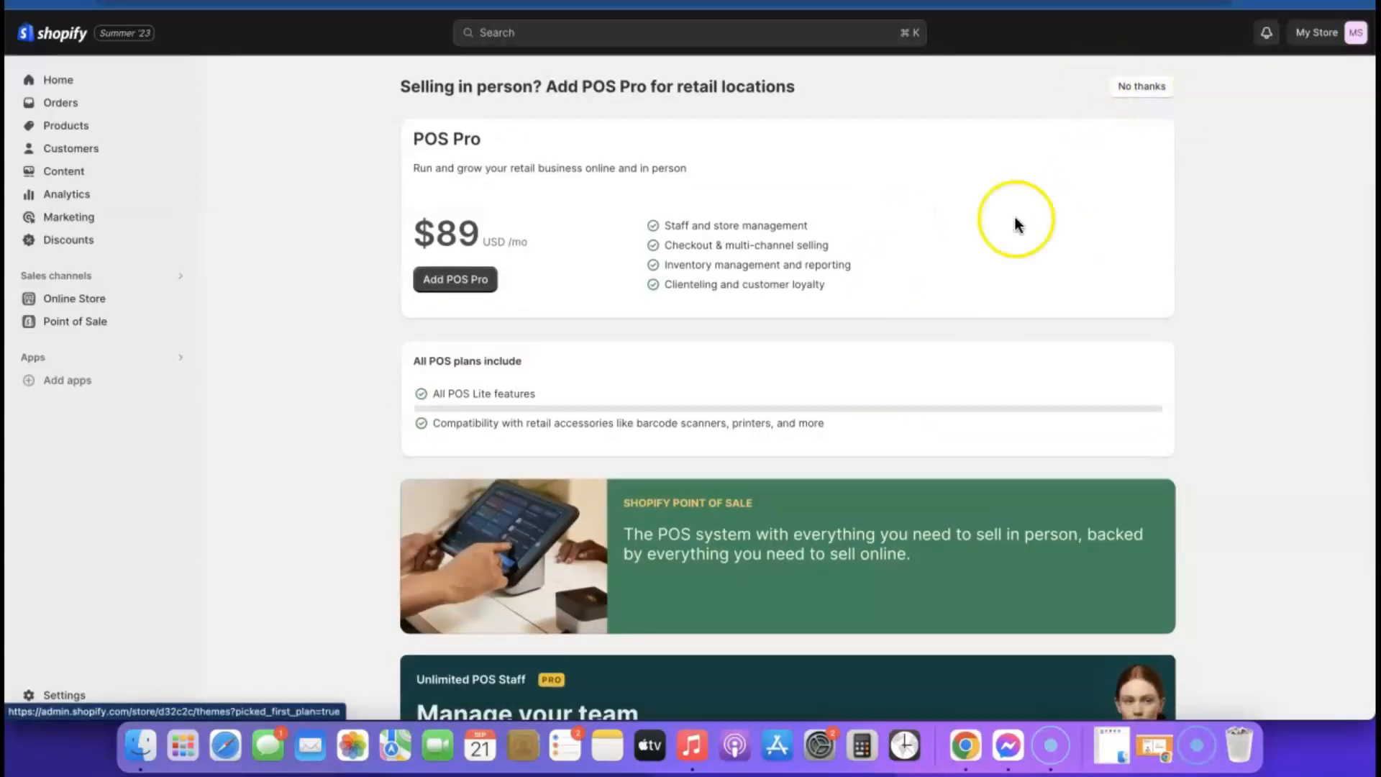
left_click(1151, 92)
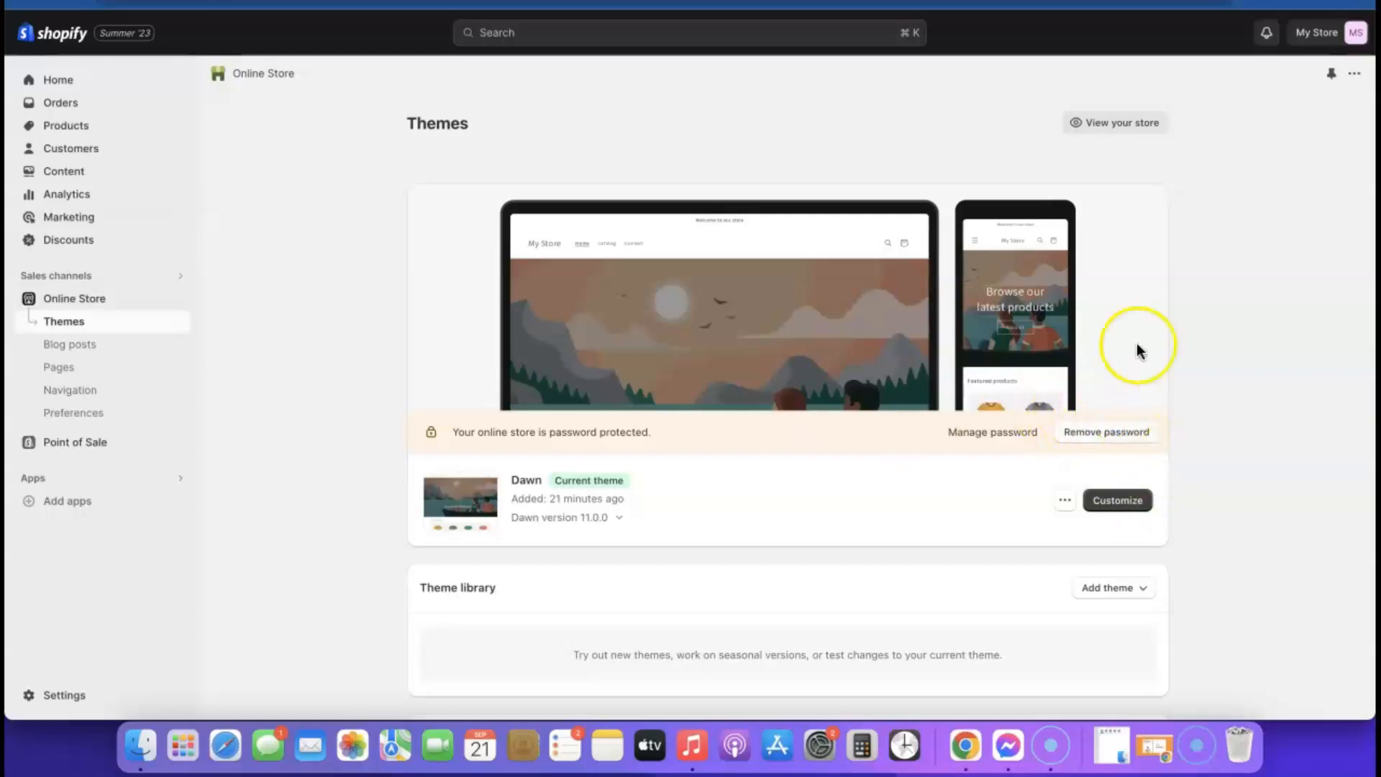
right_click(1115, 128)
left_click(1149, 135)
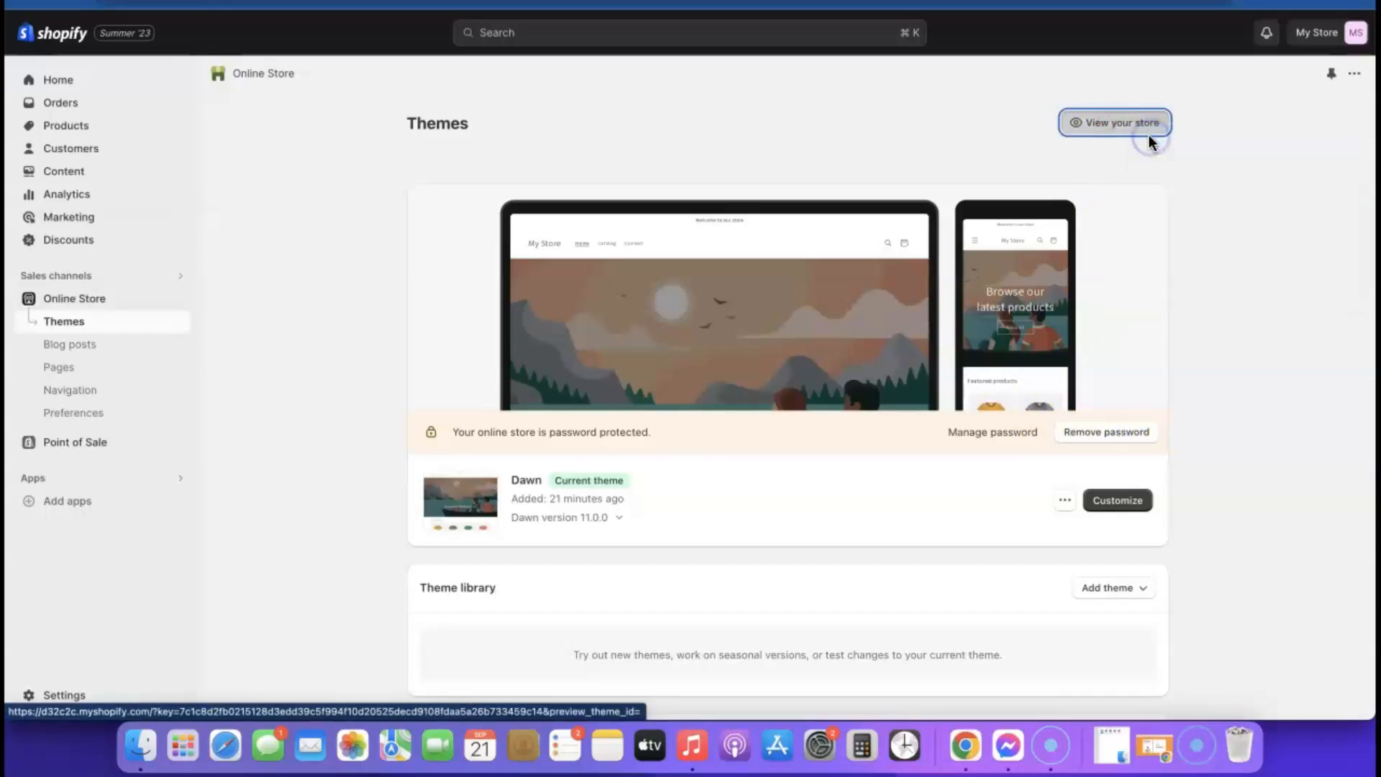
key("ctrl+Tab")
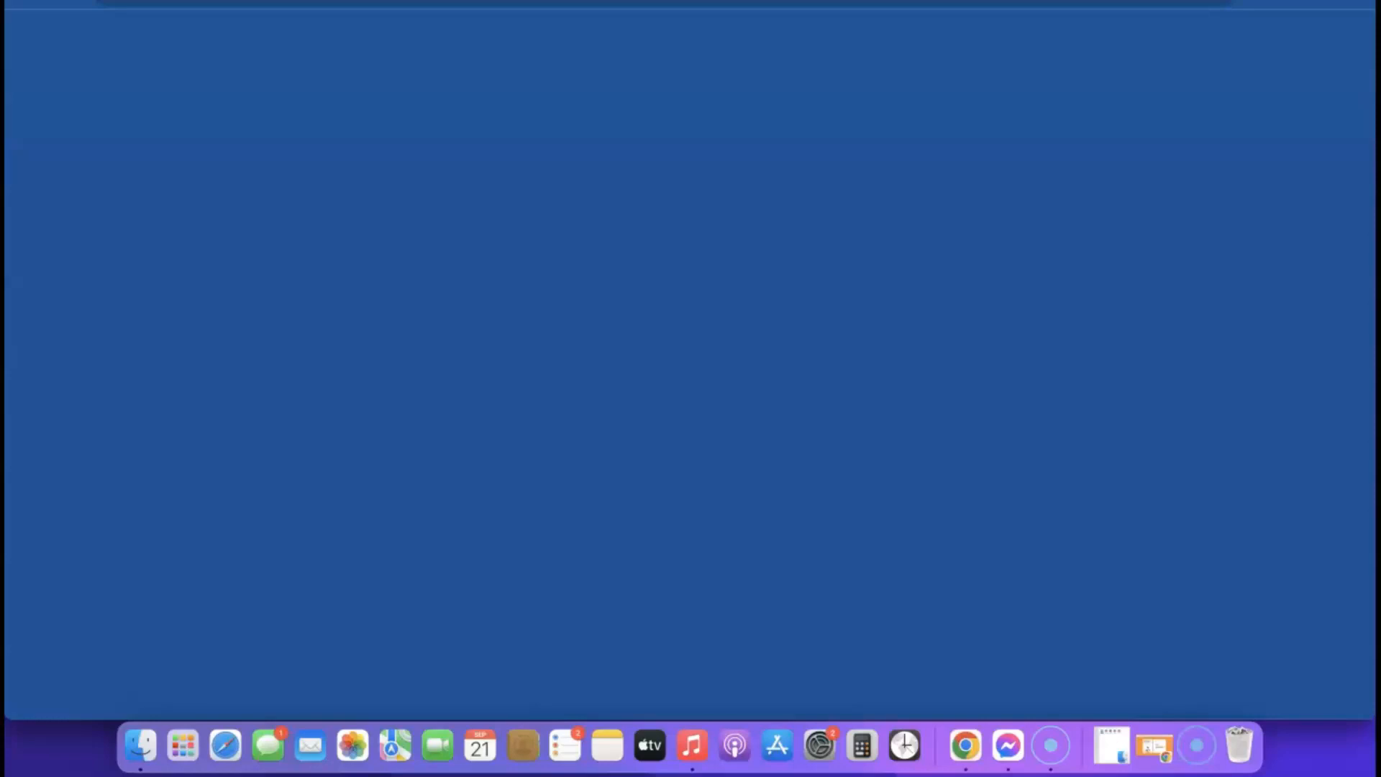
scroll(782, 242, "down", 10)
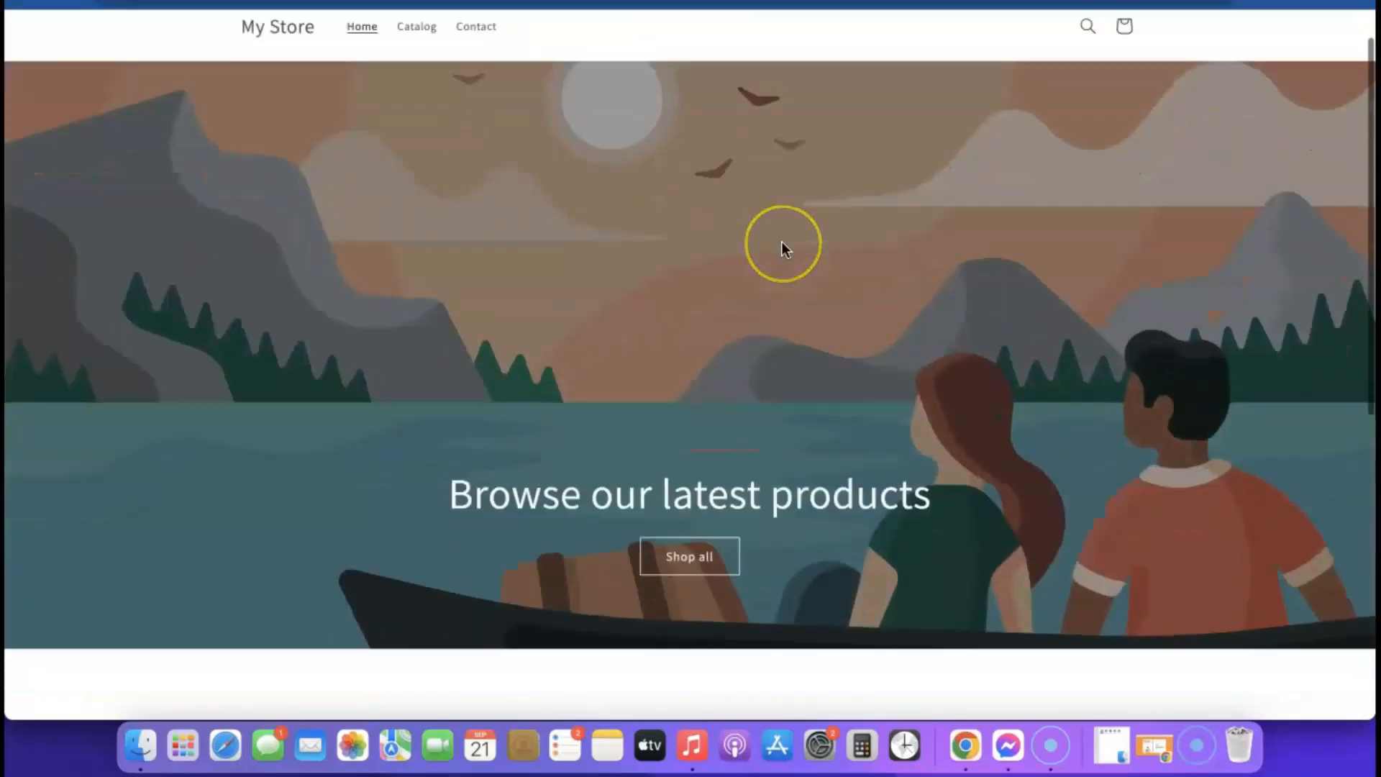
scroll(782, 242, "up", 10)
scroll(680, 314, "down", 5)
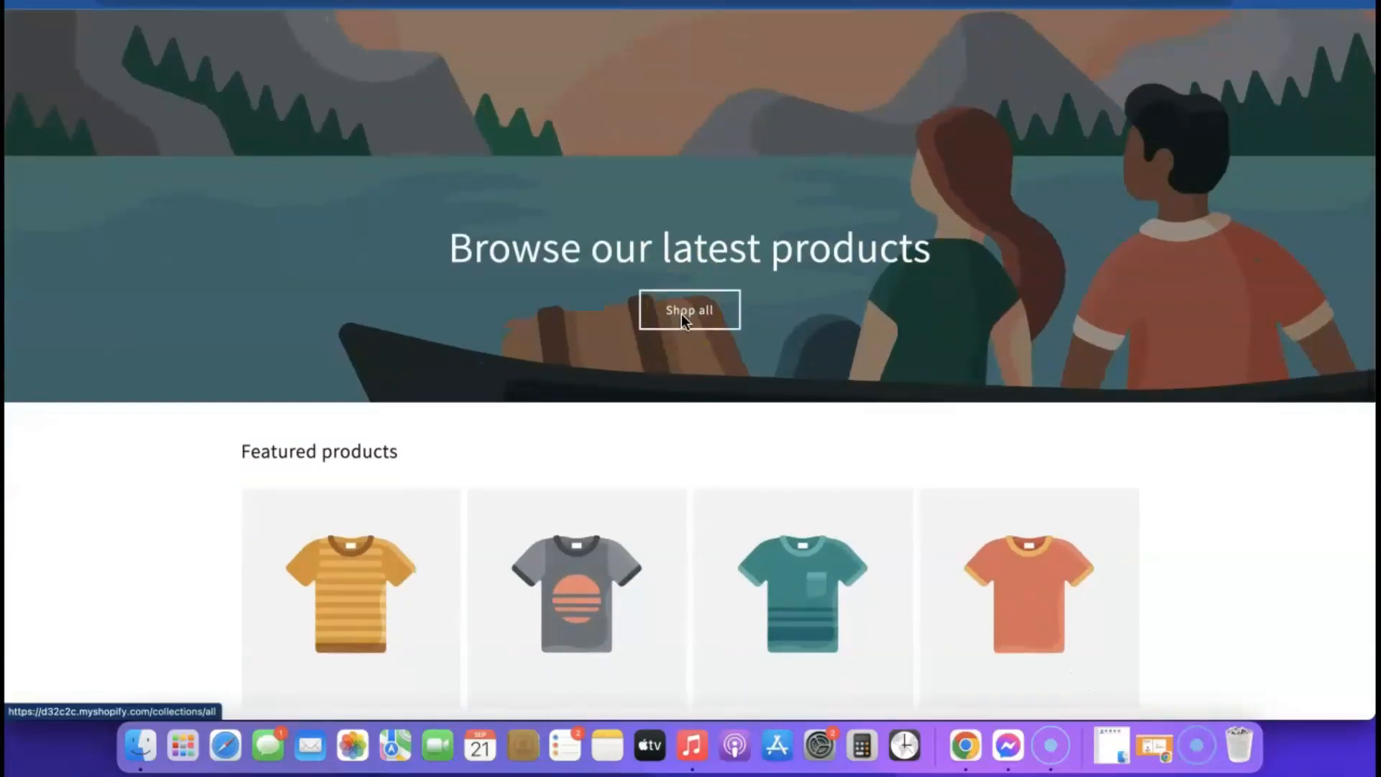
left_click(462, 6)
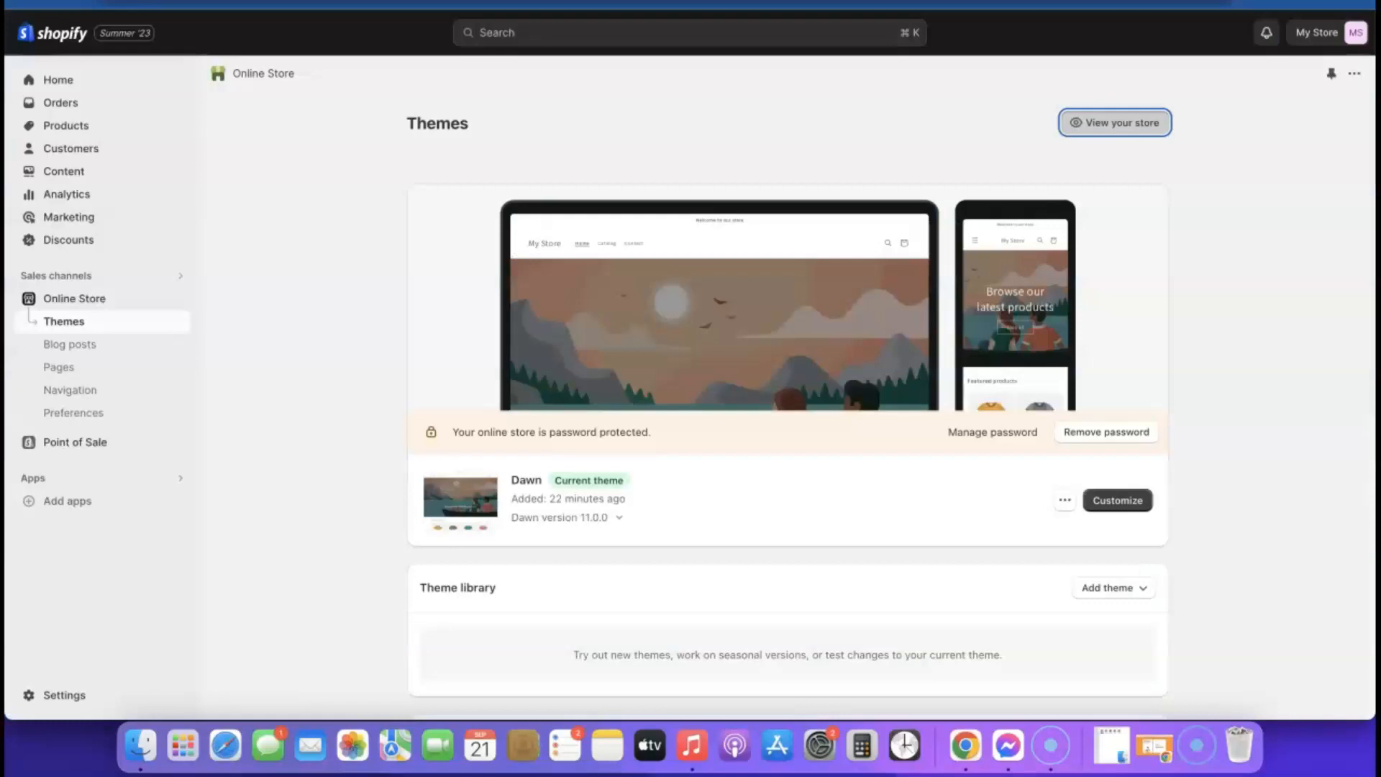
- Add the free Sense theme from Popular free themes to the theme library
scroll(935, 396, "down", 1)
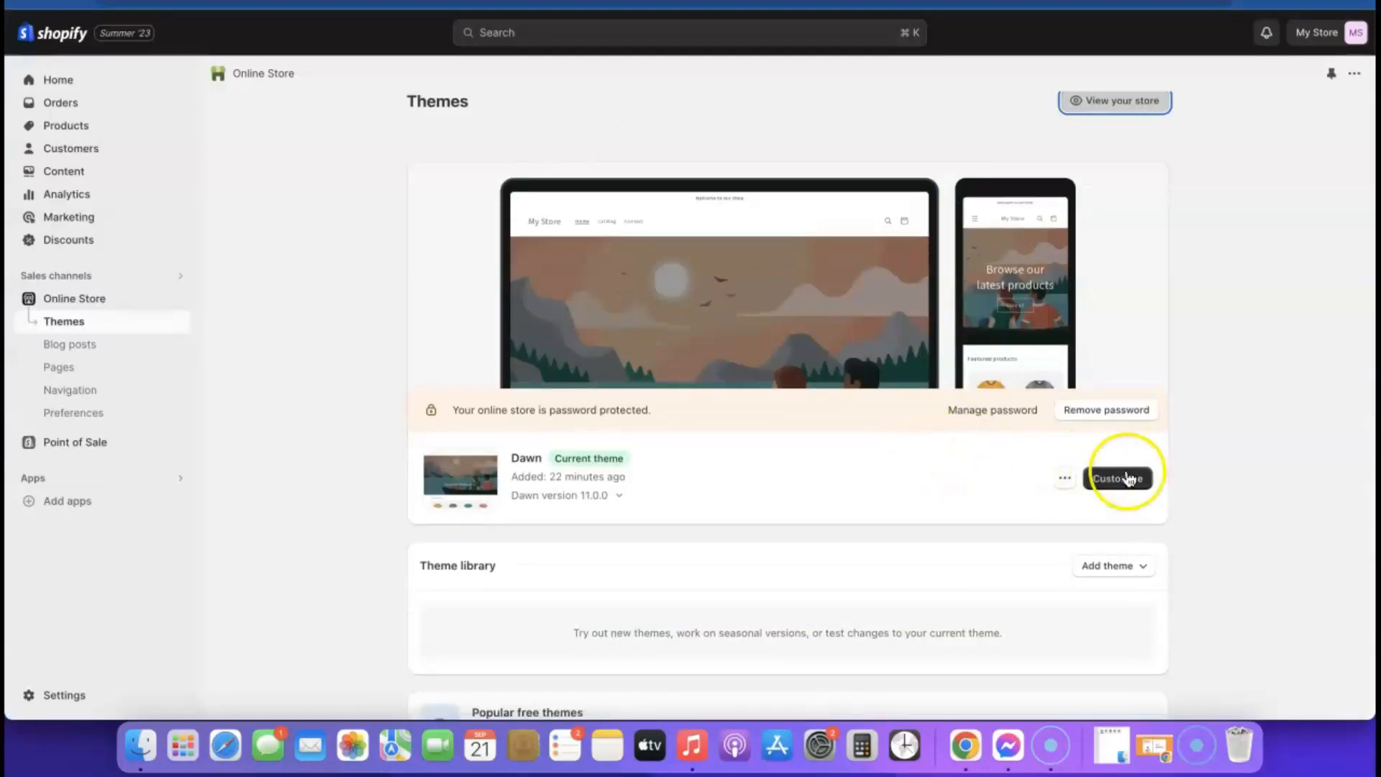
scroll(855, 496, "down", 5)
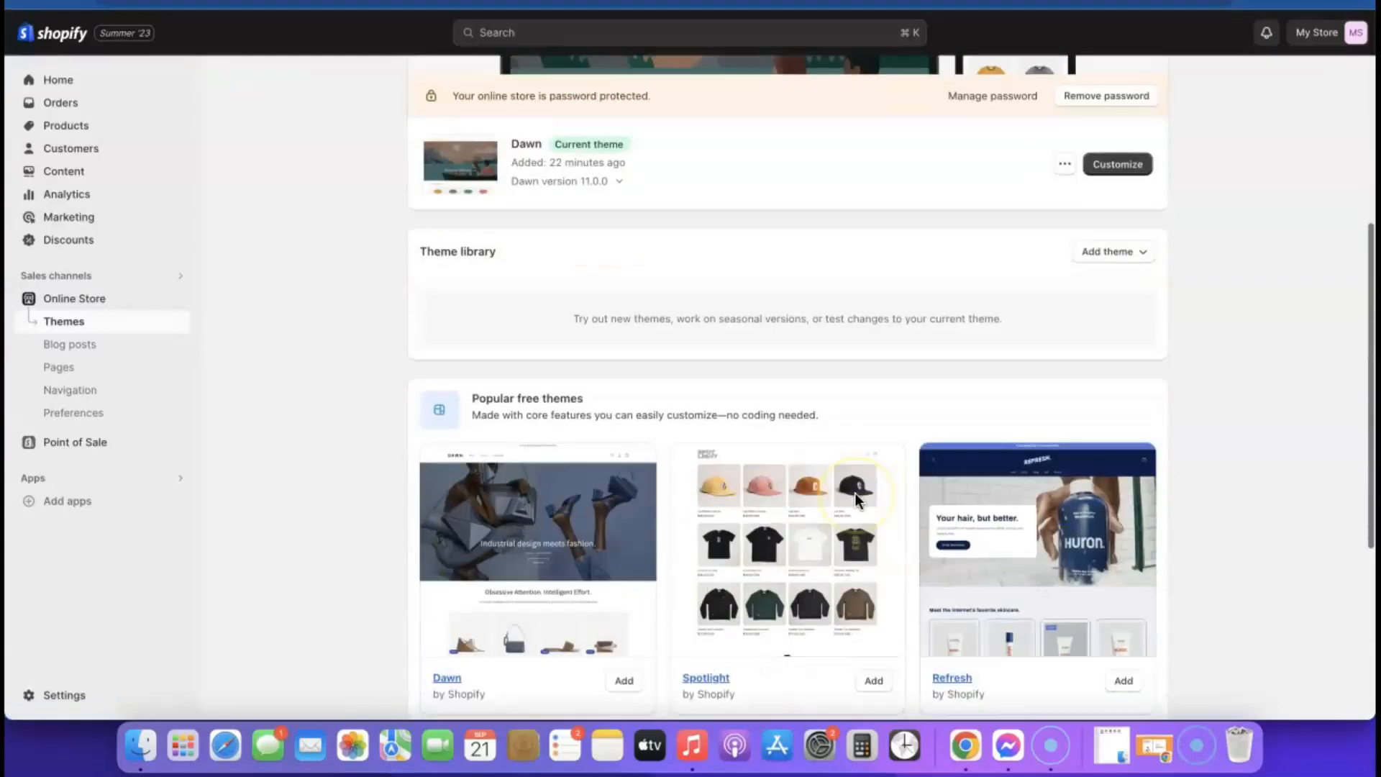
scroll(871, 507, "down", 2)
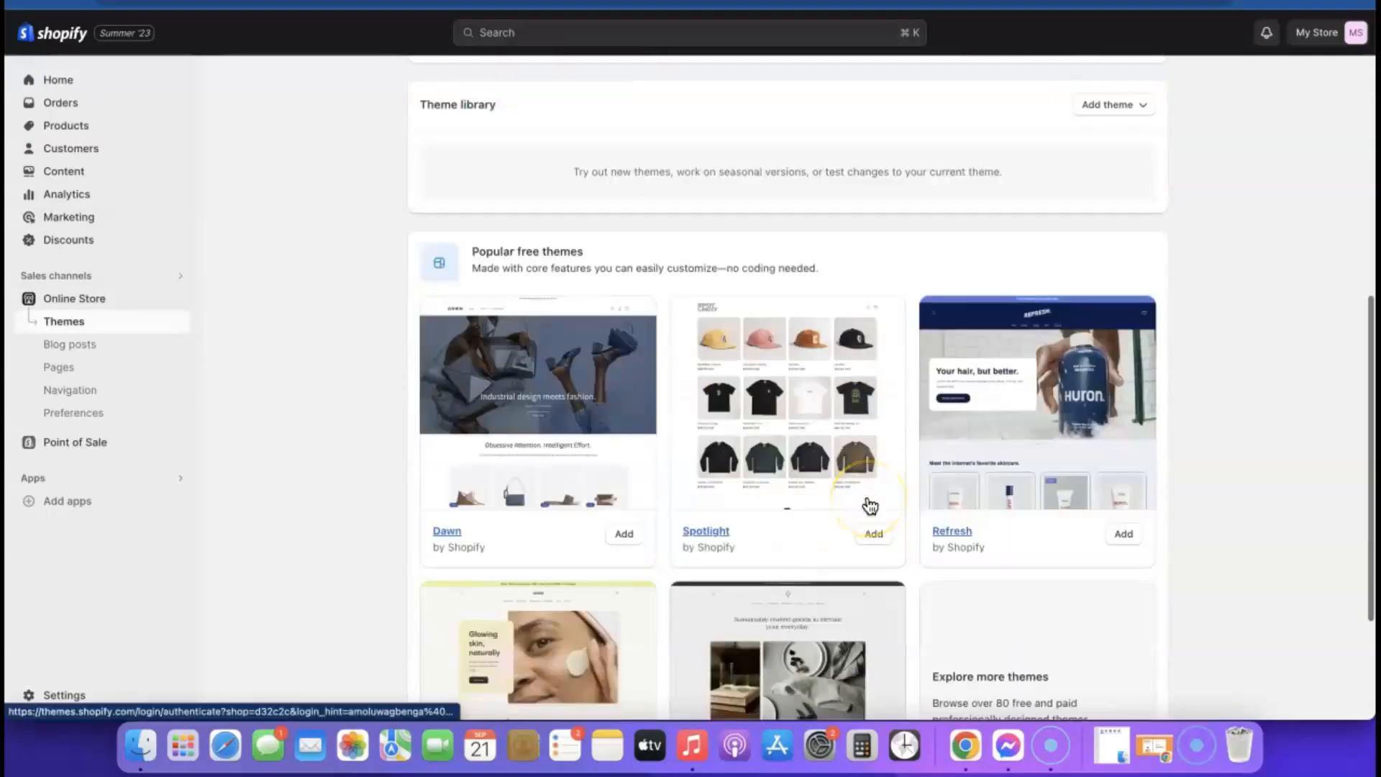
scroll(871, 505, "down", 3)
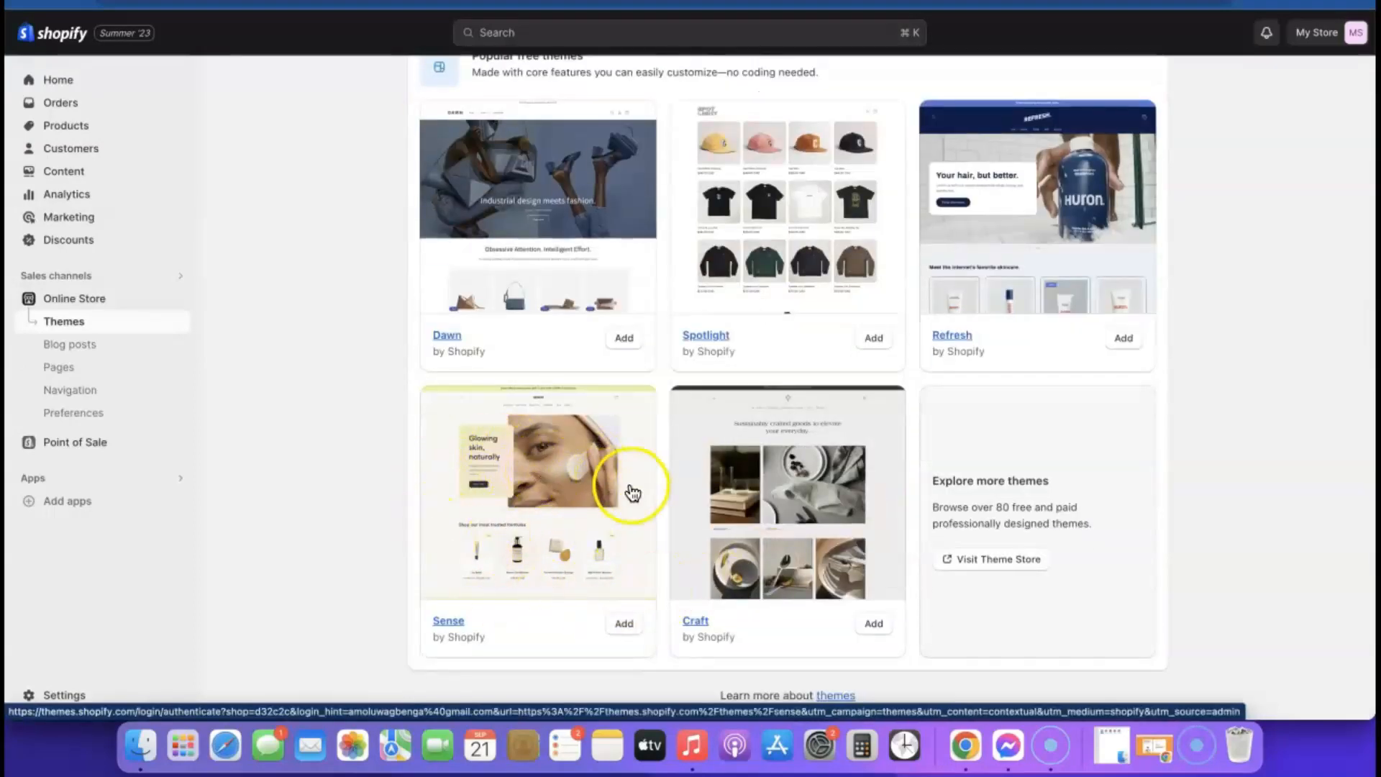
left_click(625, 625)
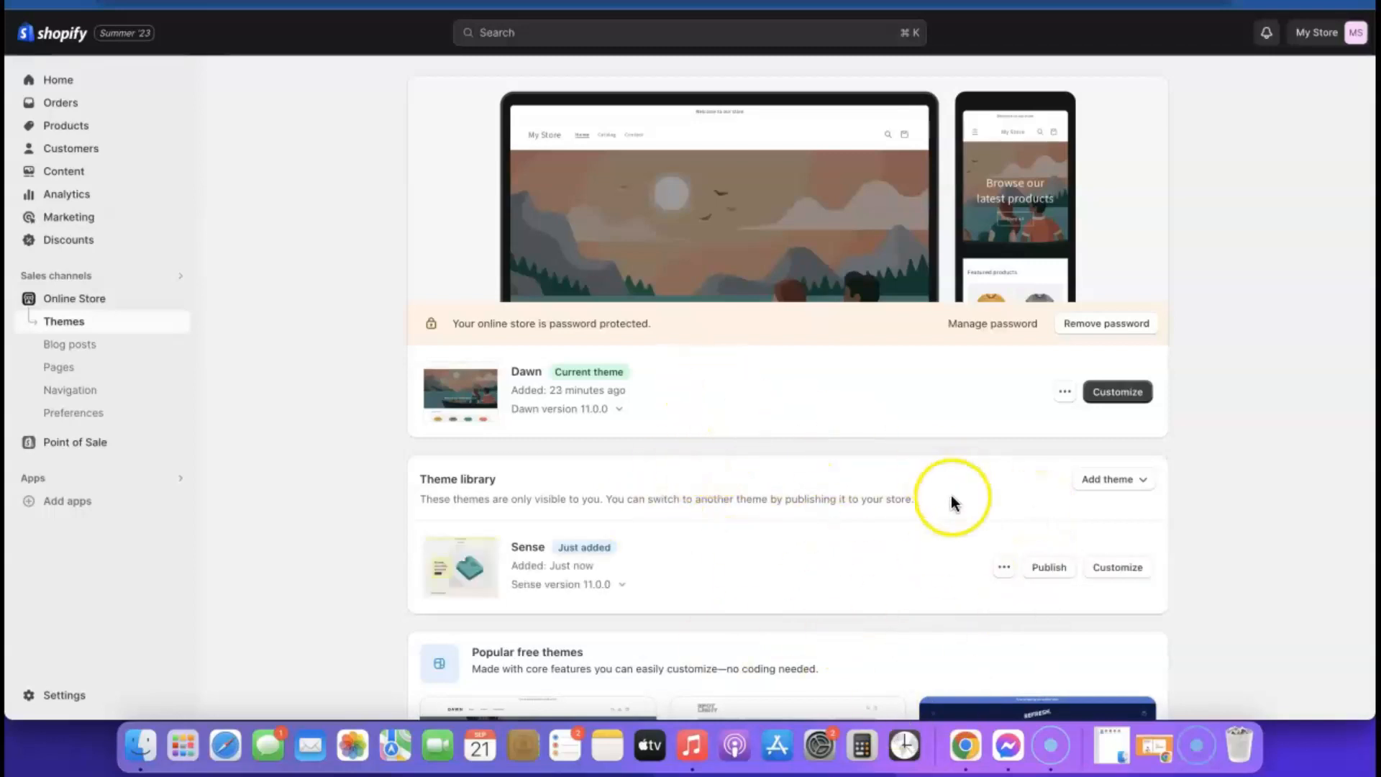
left_click(1052, 568)
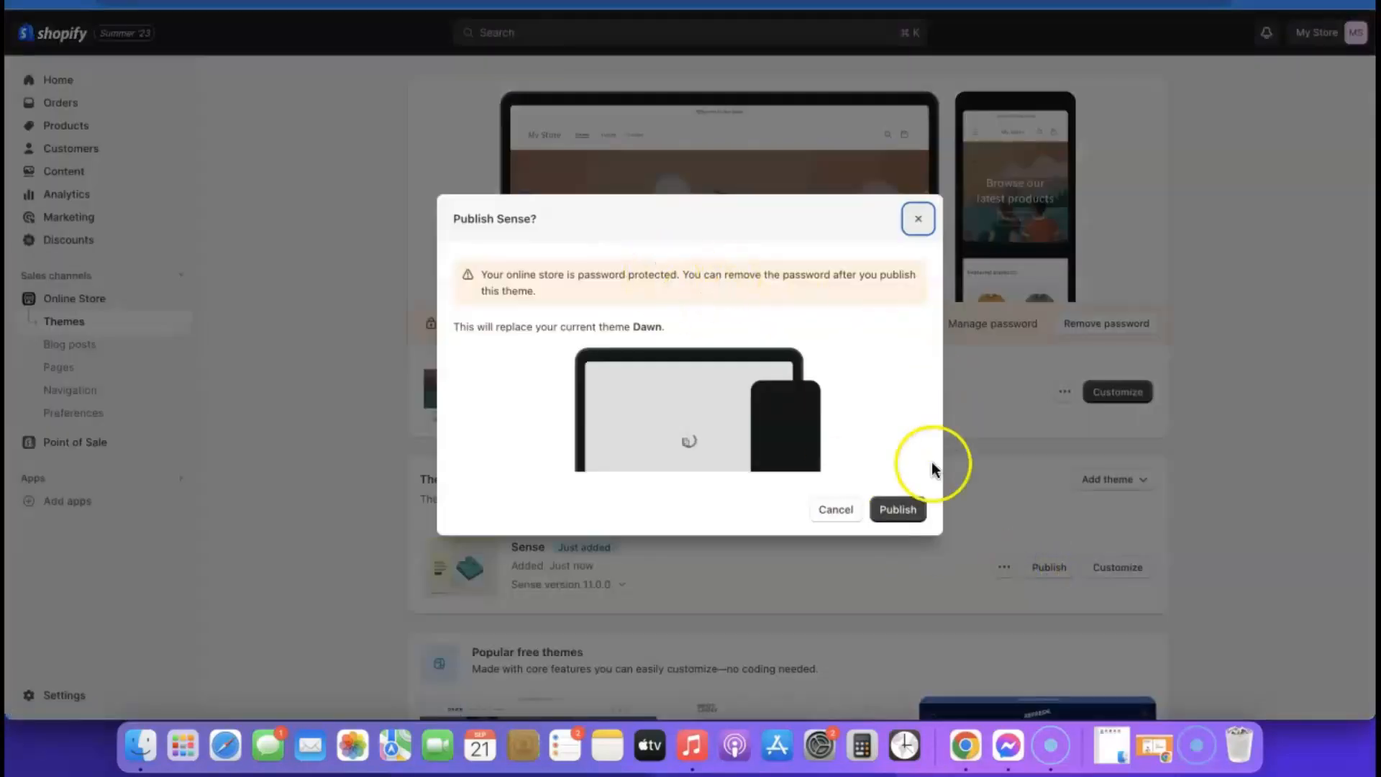
- Publish Sense in place of Dawn and remove the storefront password
left_click(899, 510)
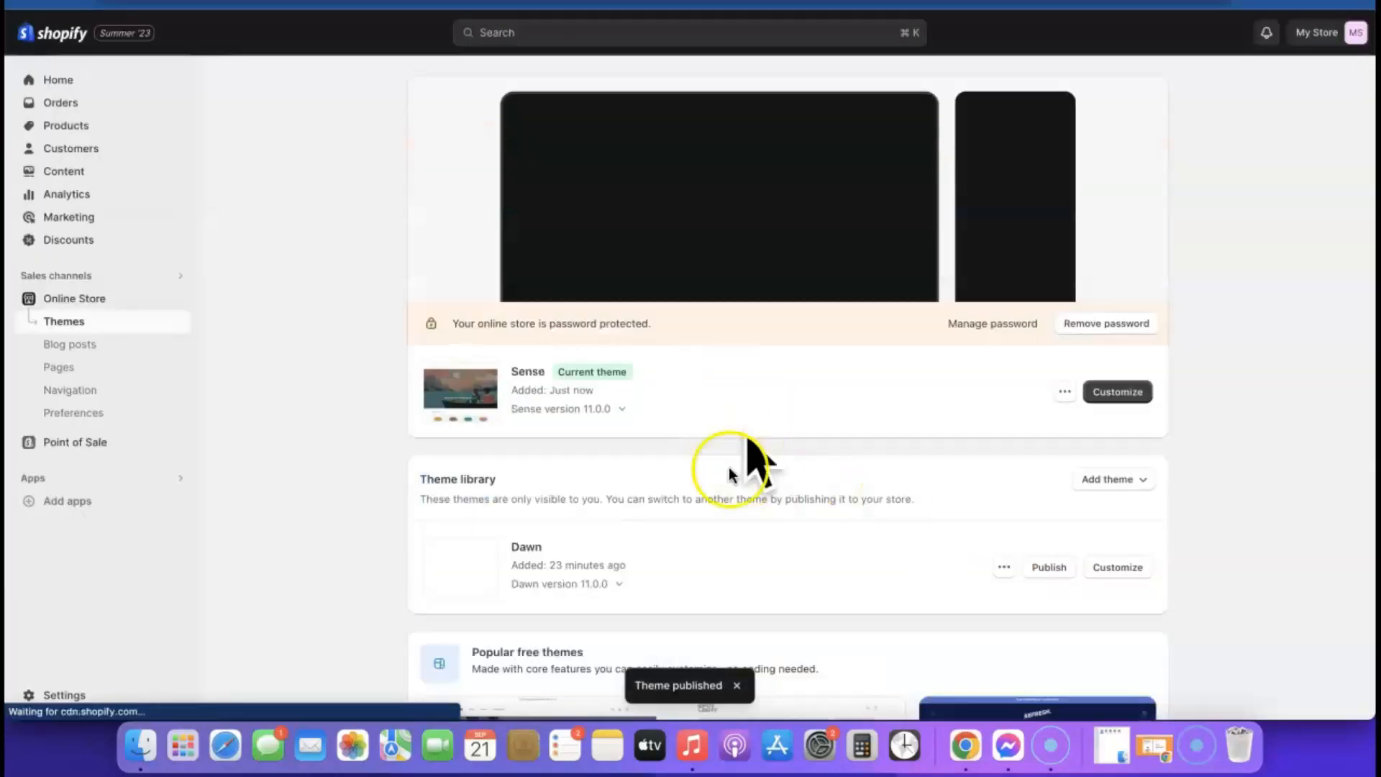
left_click(1126, 325)
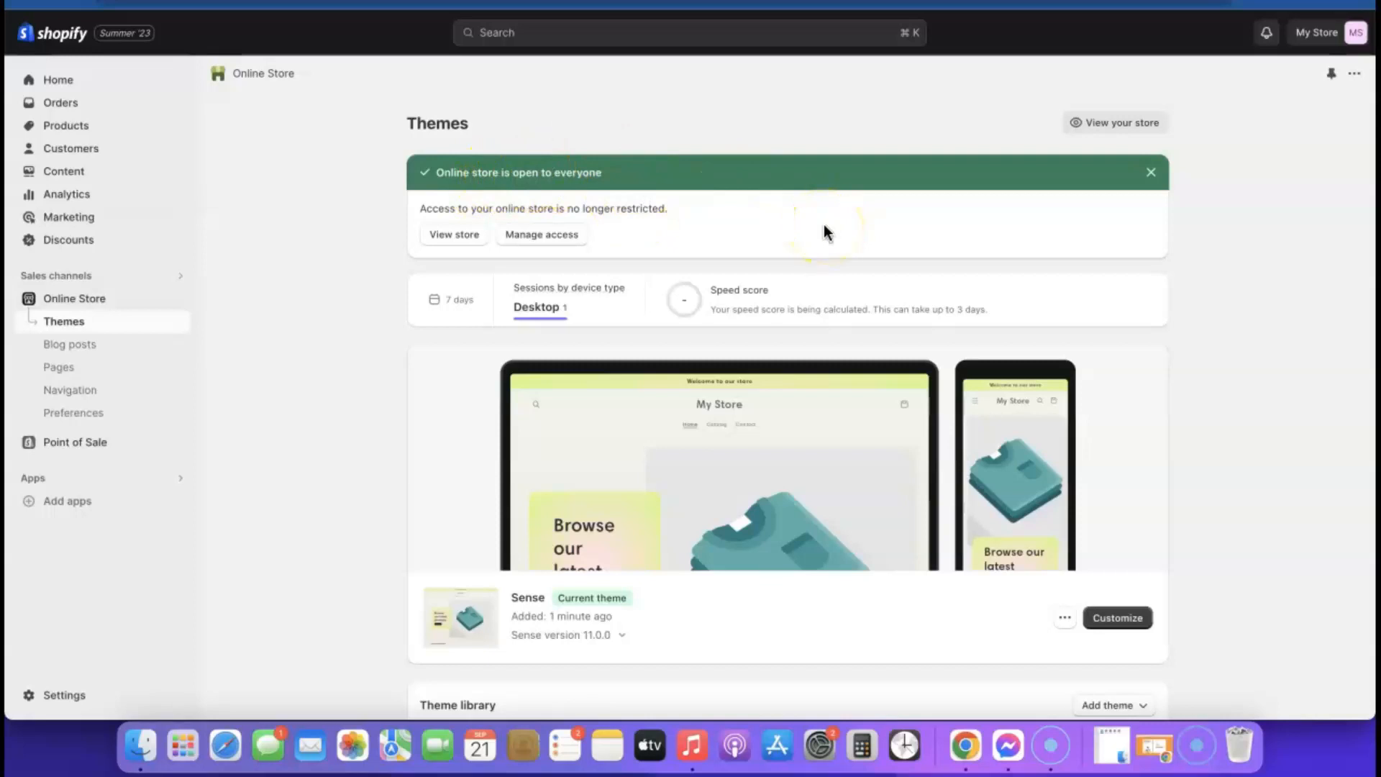
left_click(1112, 620)
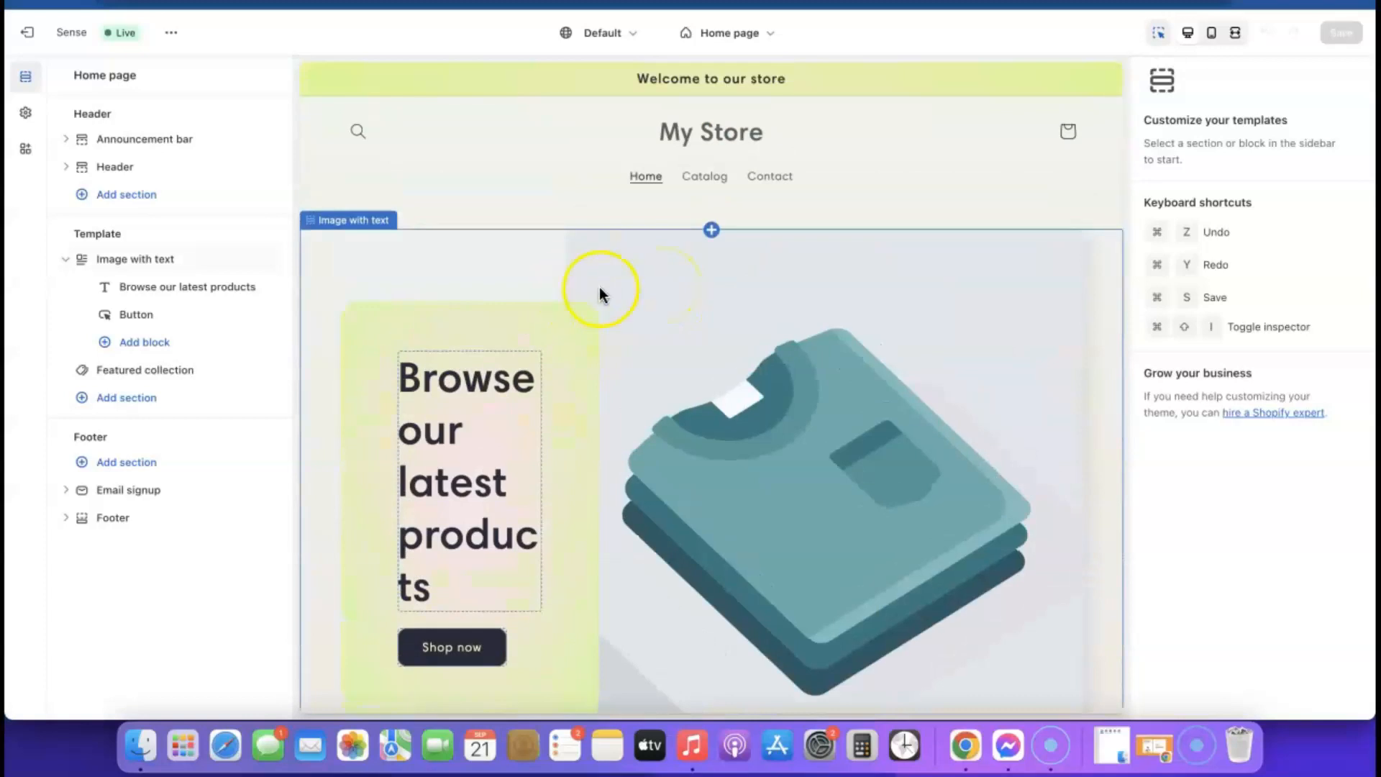
scroll(599, 286, "down", 4)
scroll(600, 289, "up", 3)
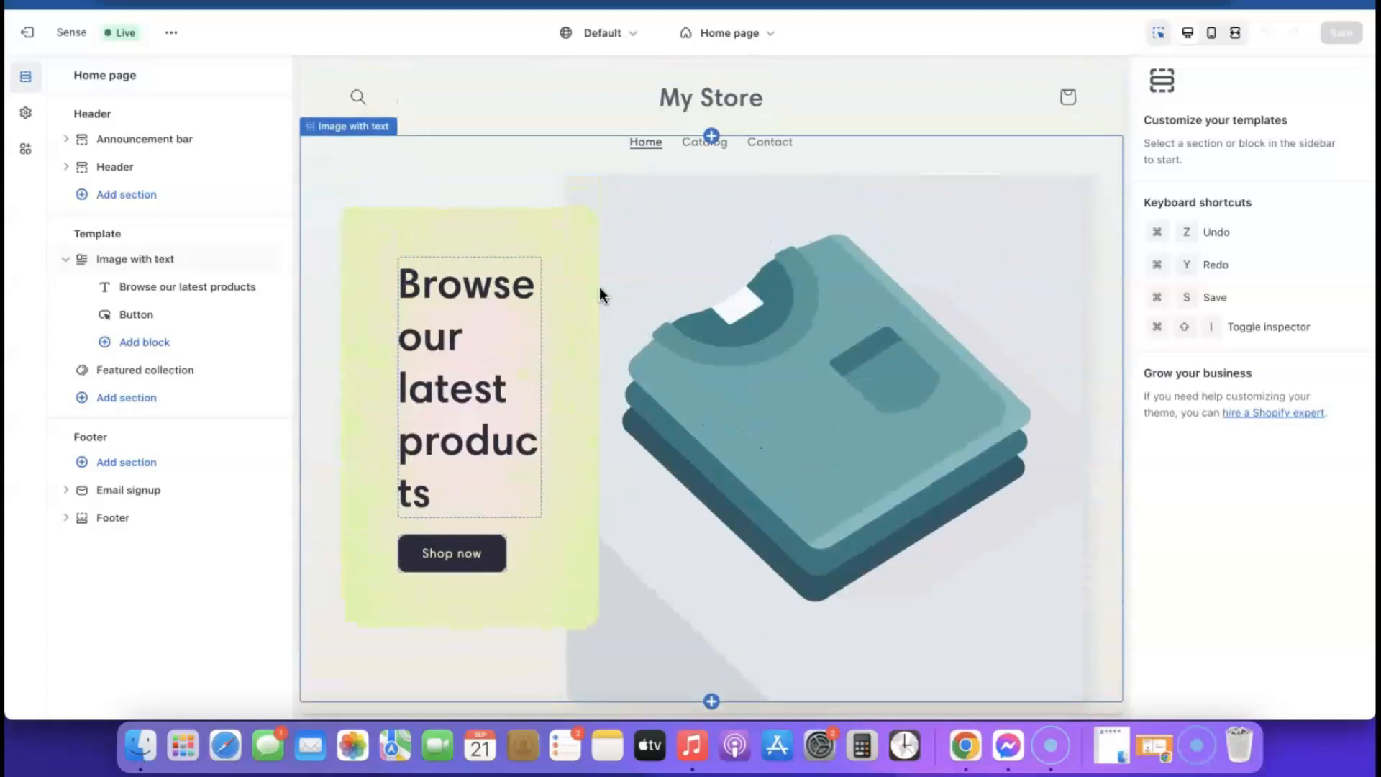
left_click(43, 36)
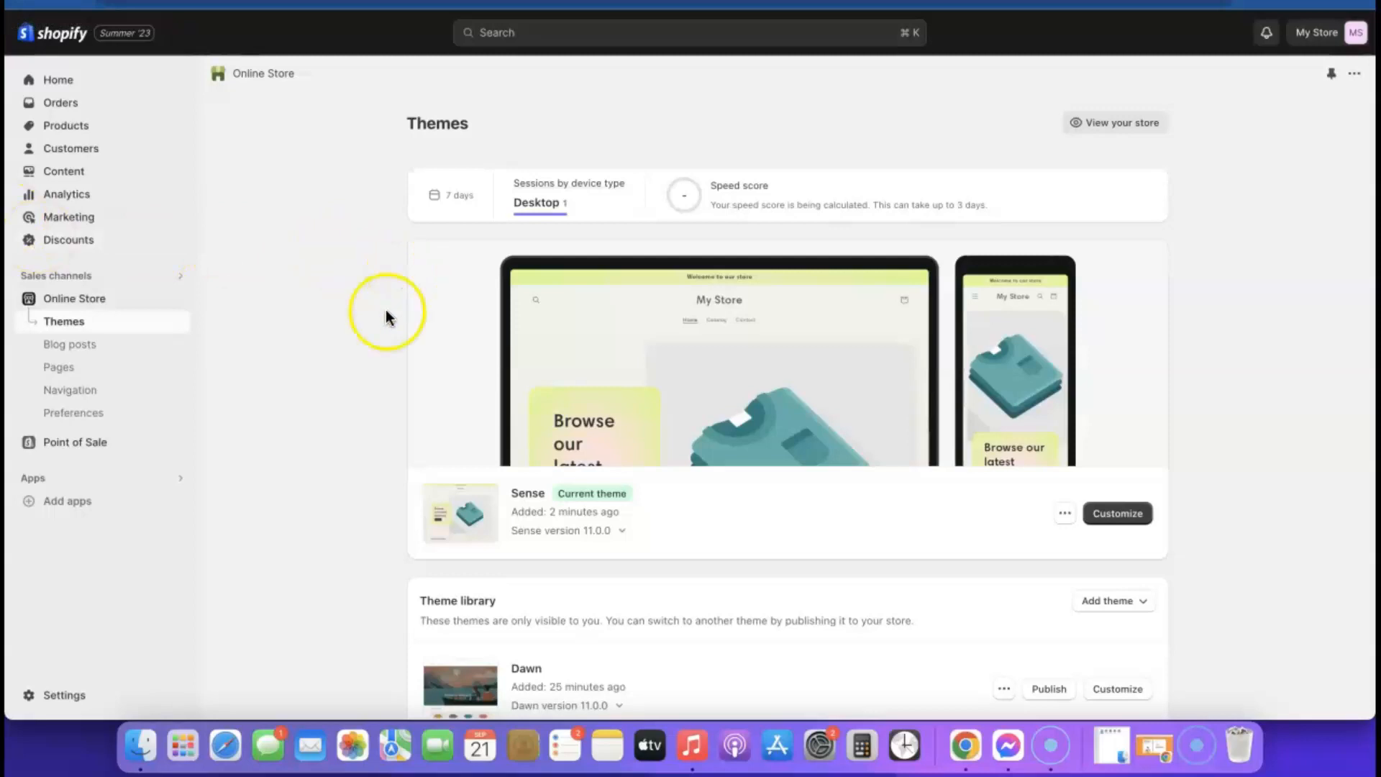
- Open Add apps to browse the Shopify App Store
left_click(59, 500)
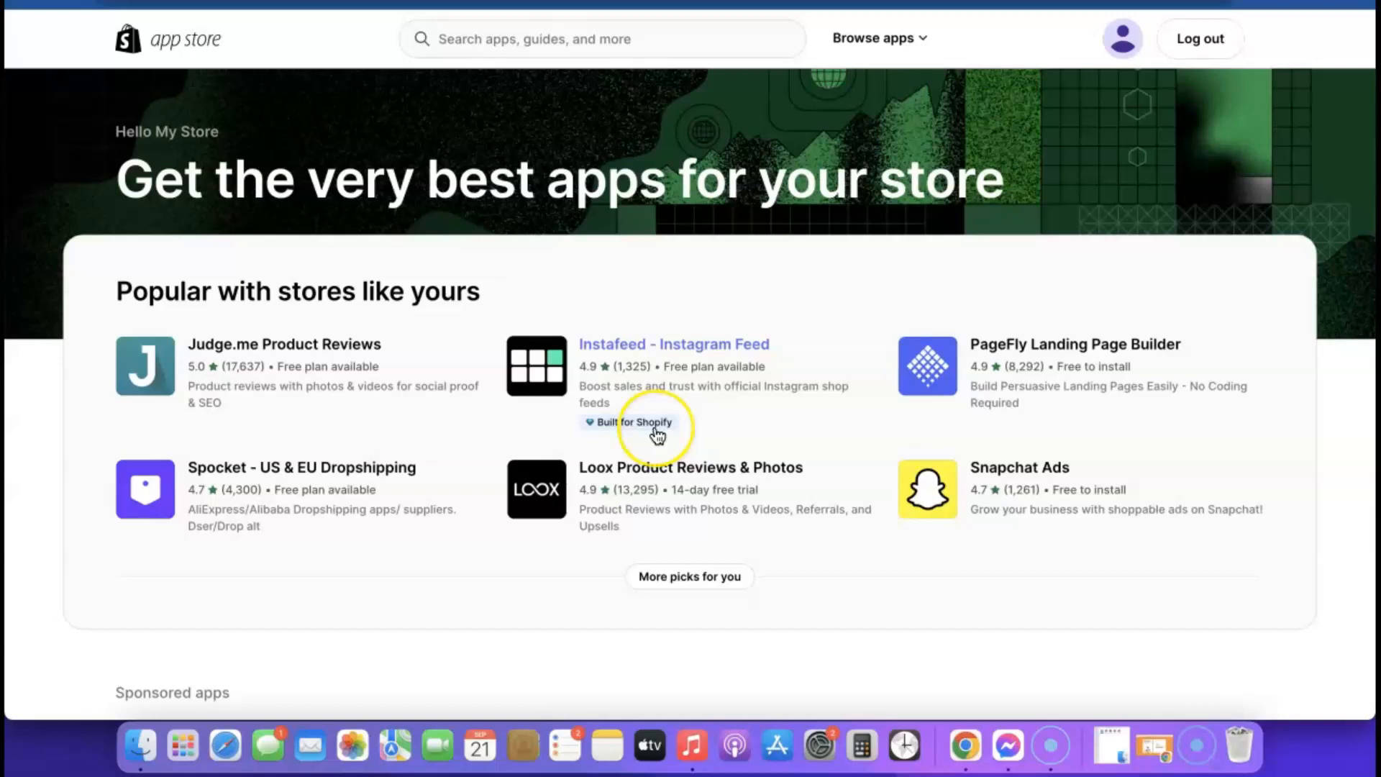
left_click(662, 425)
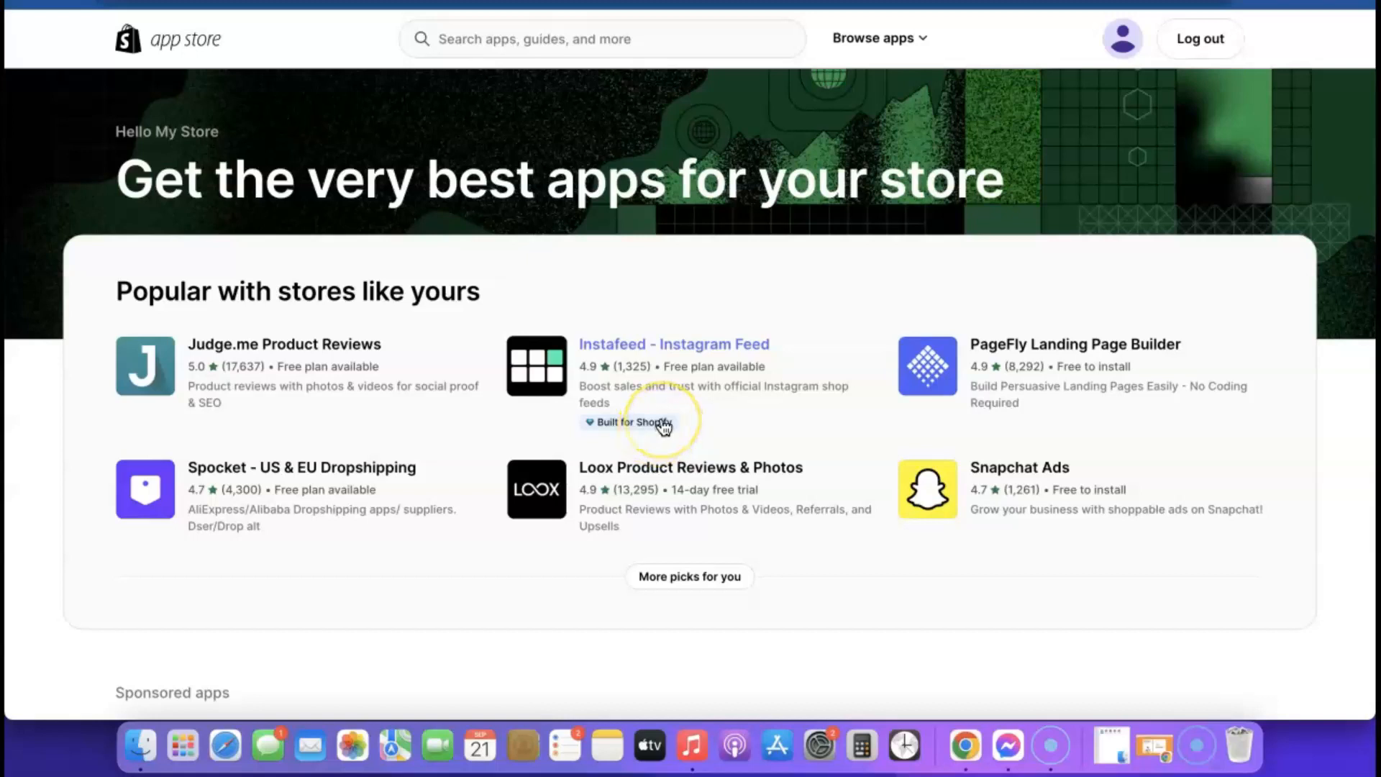
scroll(662, 426, "down", 5)
scroll(662, 423, "up", 5)
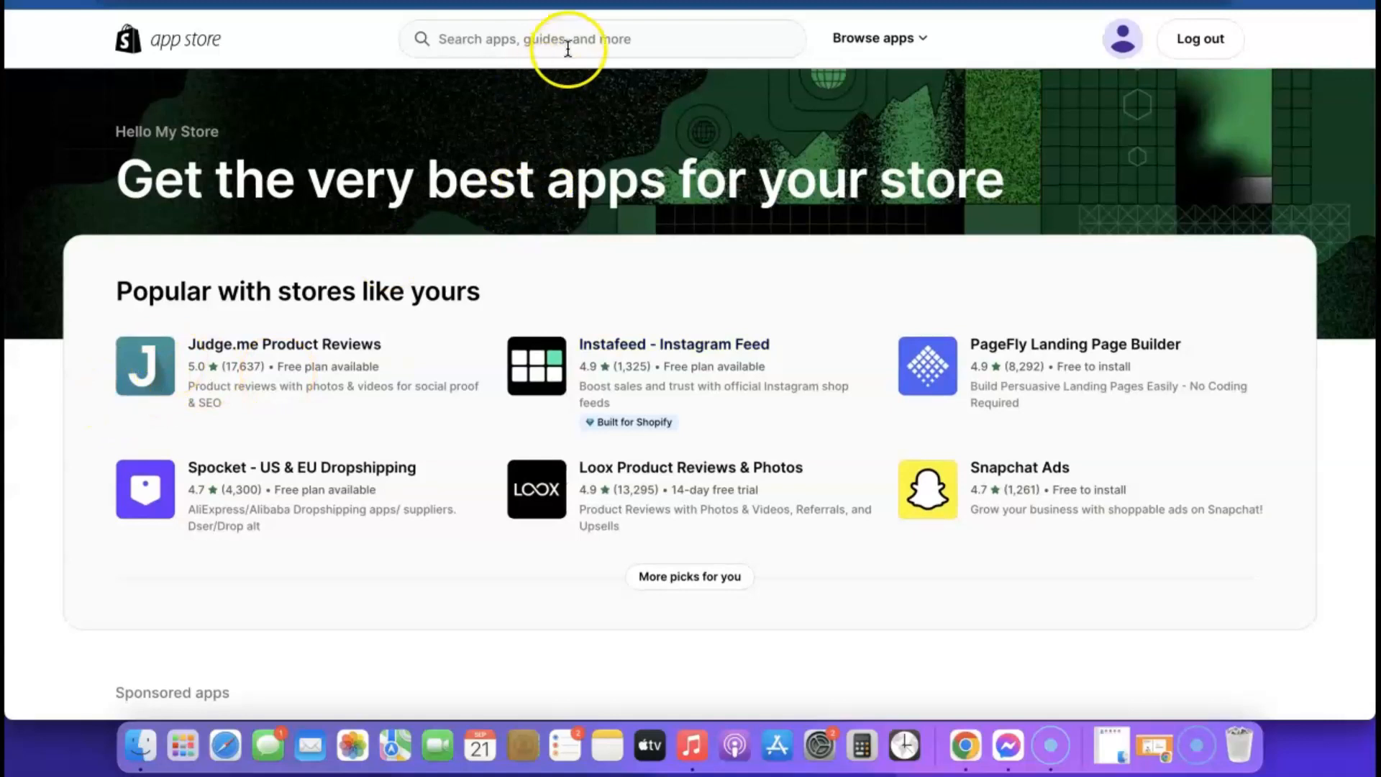
- Search 'Kopy' and install the Kopy - Copy products app on the store
left_click(571, 41)
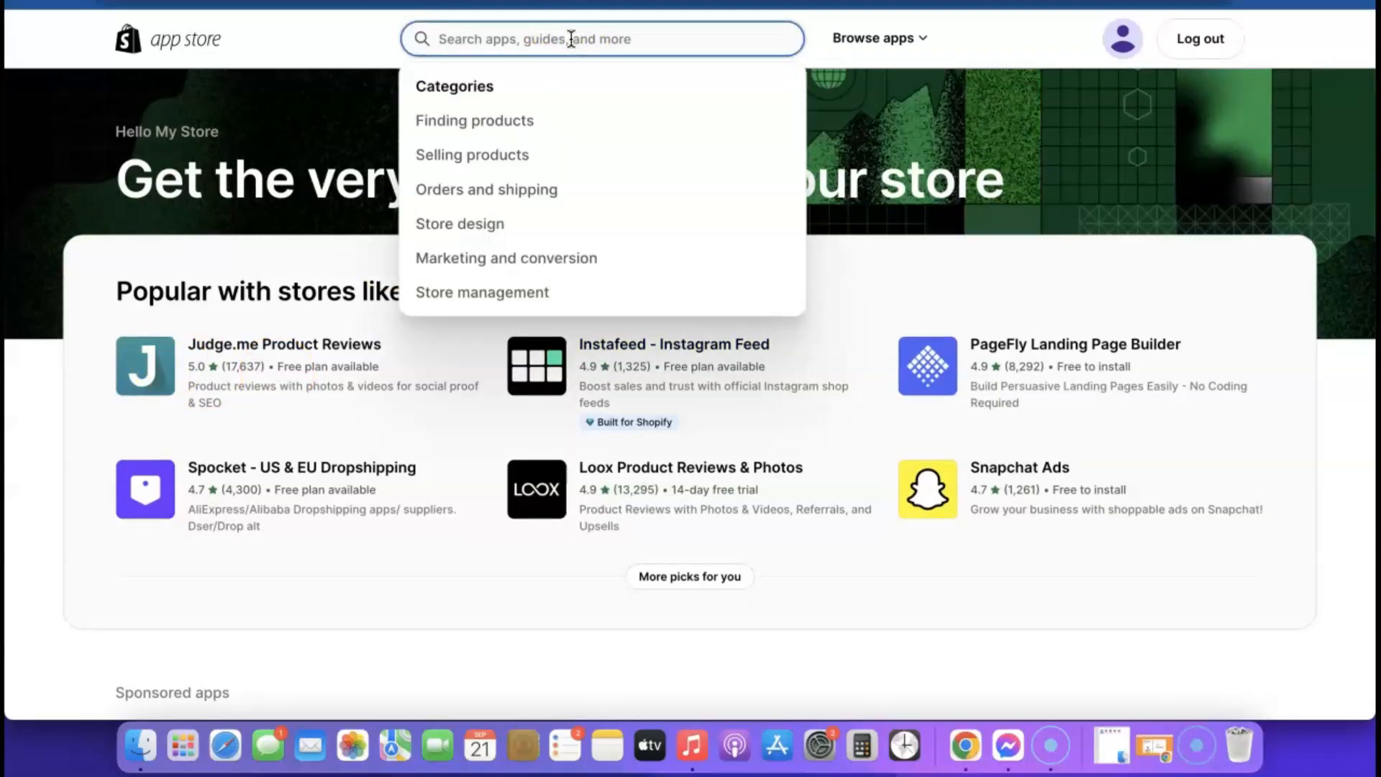
type("Kopy")
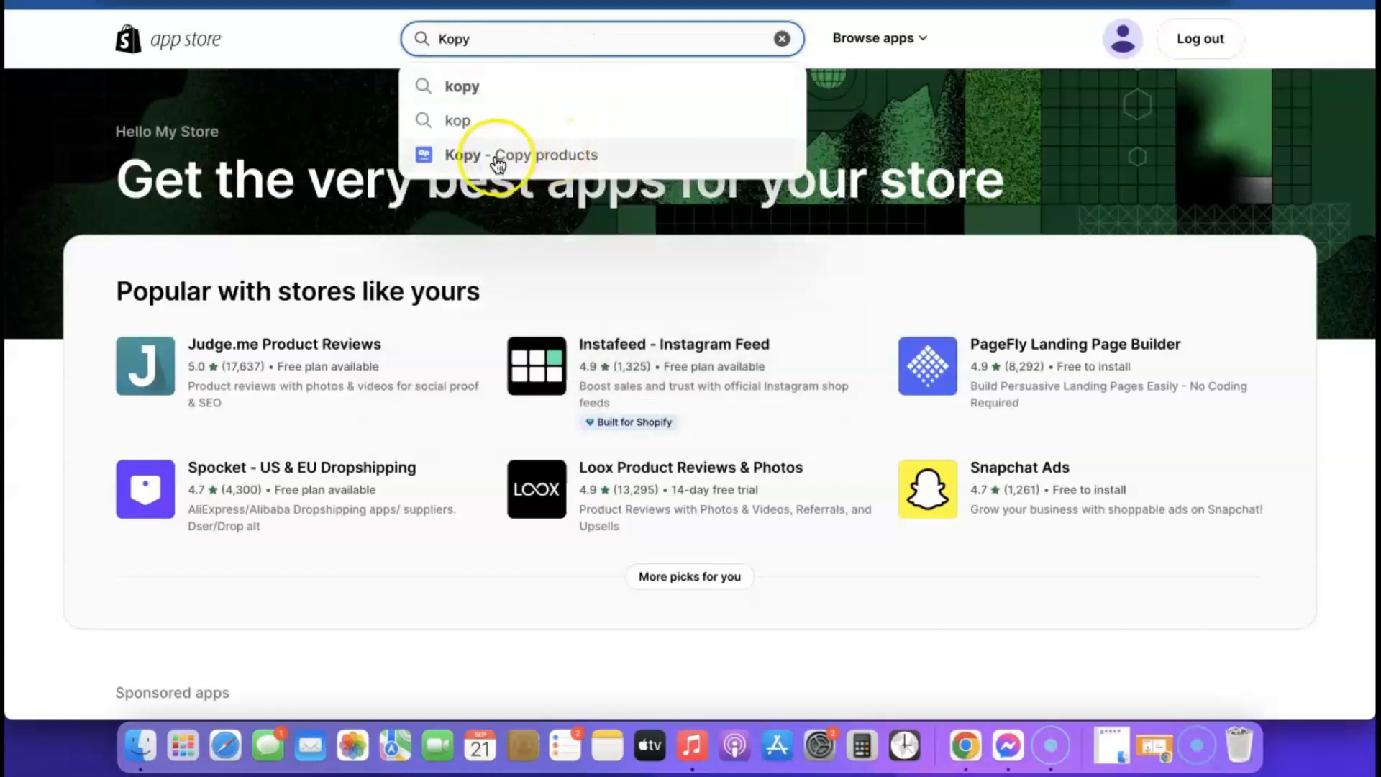
left_click_drag(497, 164, 501, 156)
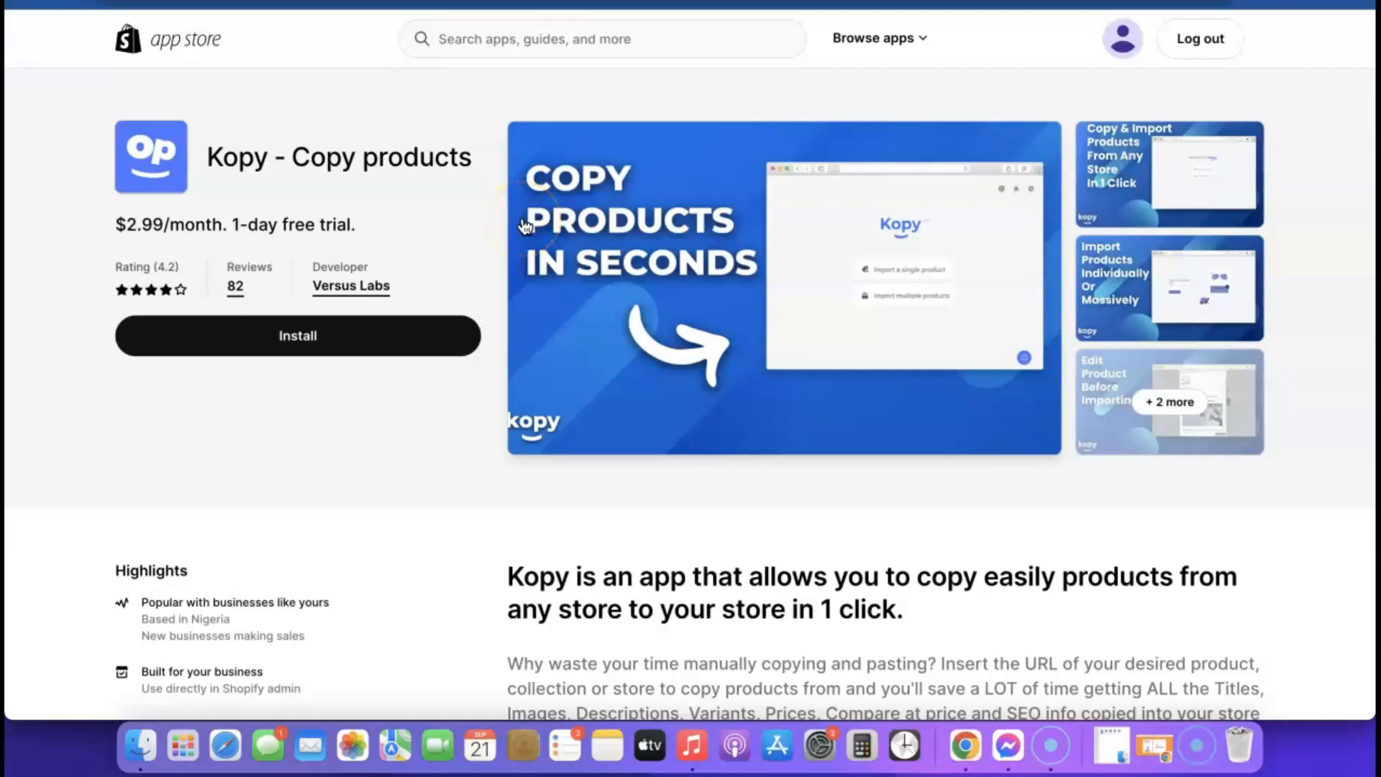
left_click(289, 339)
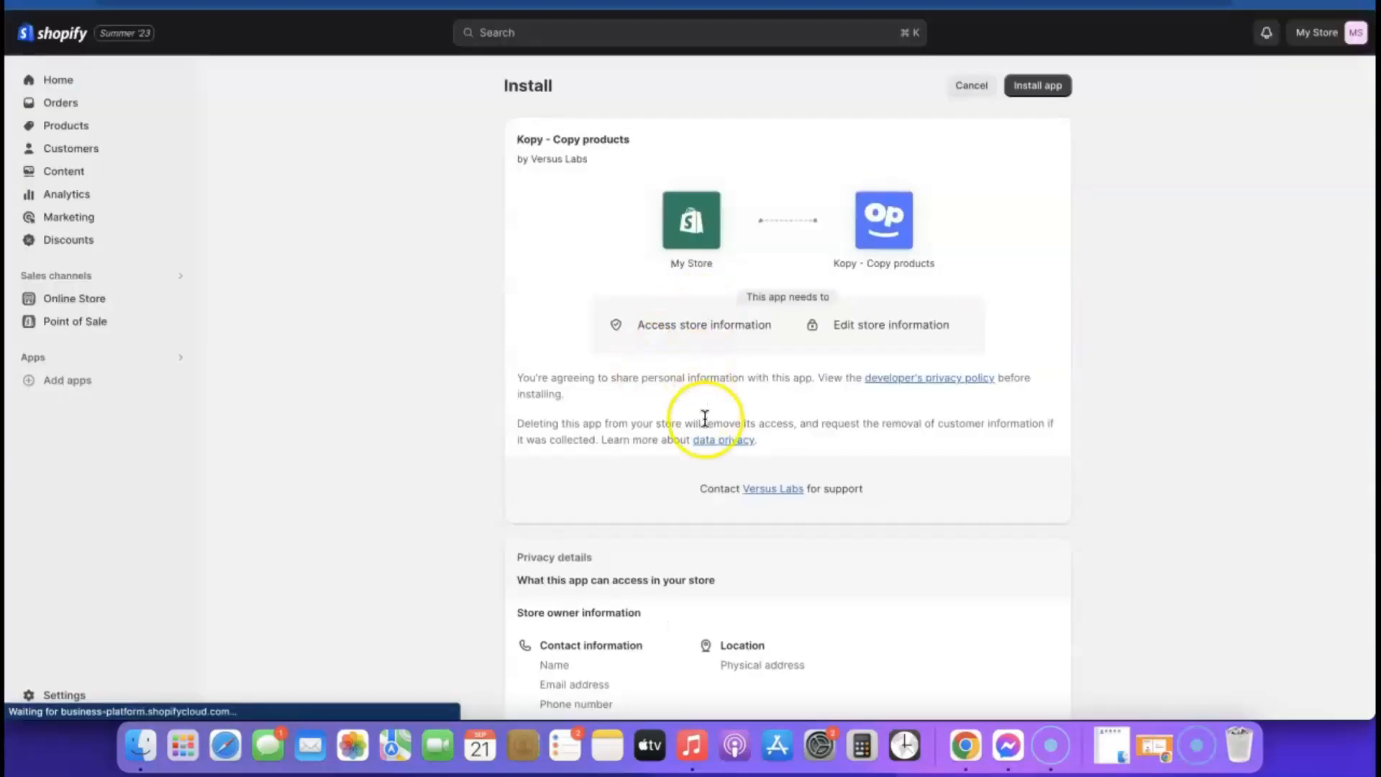
scroll(703, 417, "down", 3)
scroll(709, 417, "up", 3)
left_click(1041, 87)
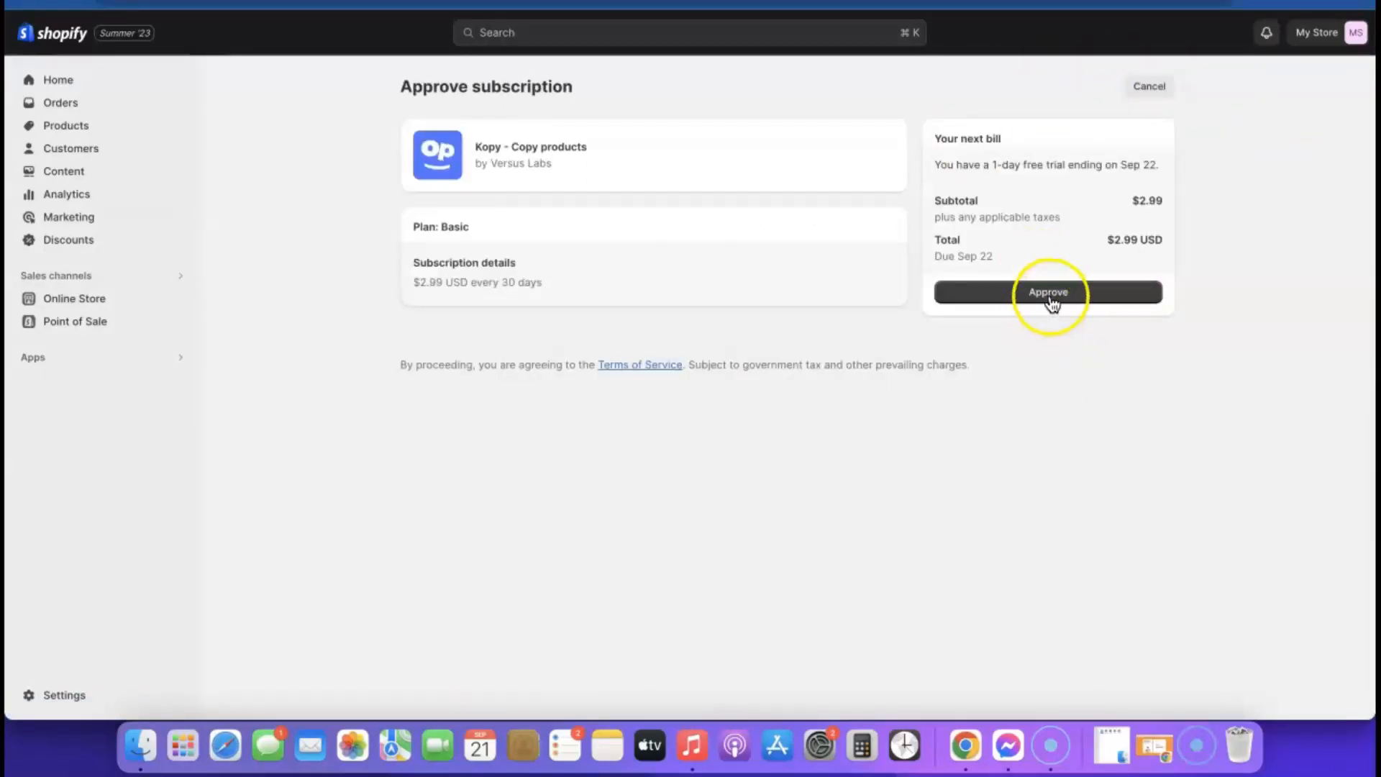
- Approve Kopy's $2.99 subscription, dismiss the chat popup, and open Import a single product
left_click(1050, 293)
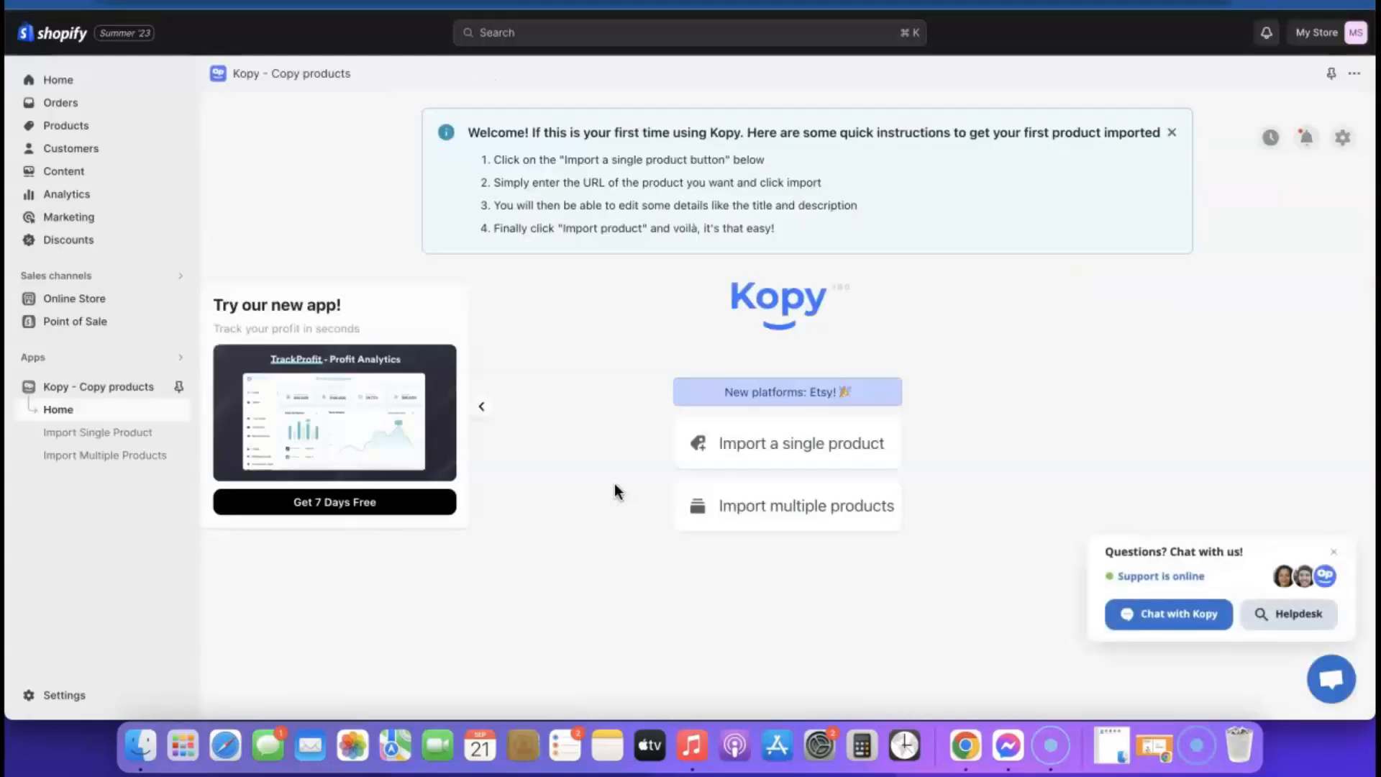
left_click(1334, 553)
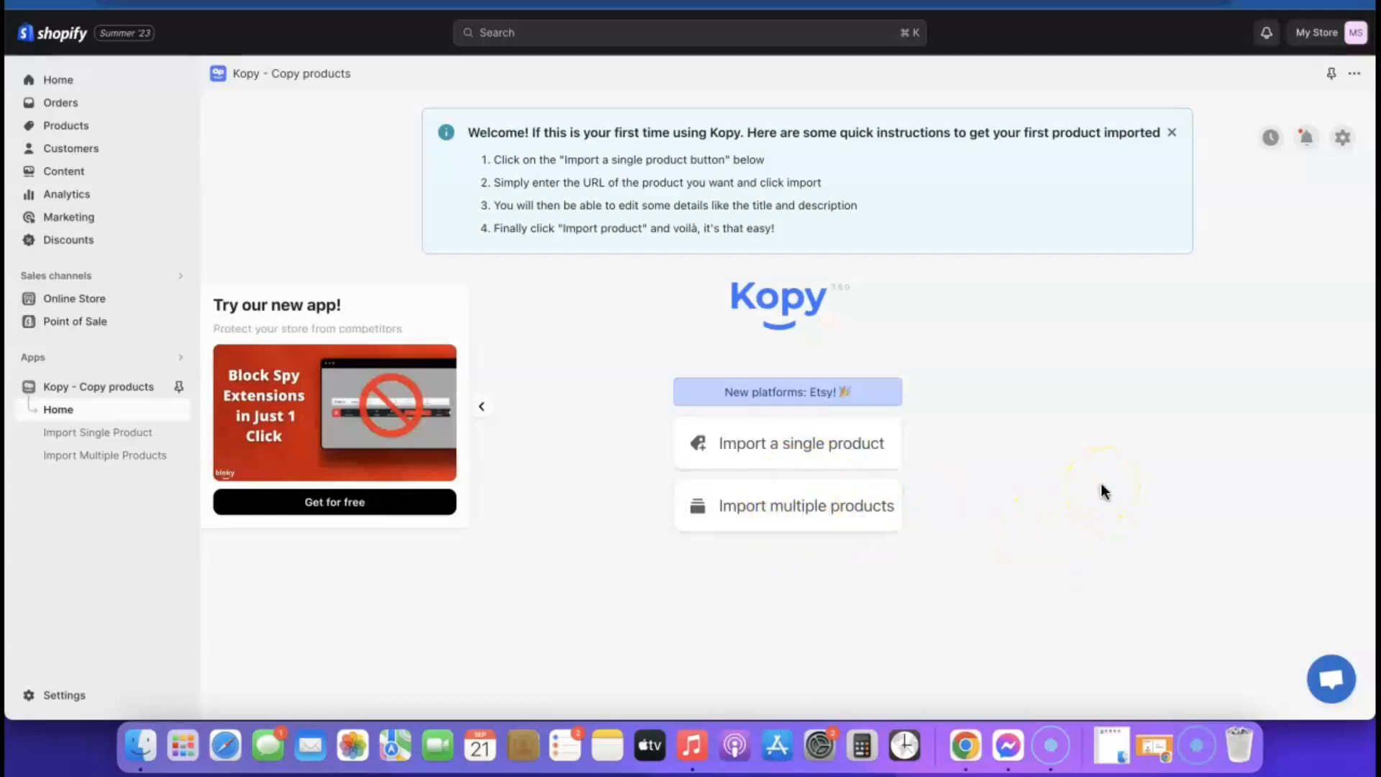
left_click(813, 505)
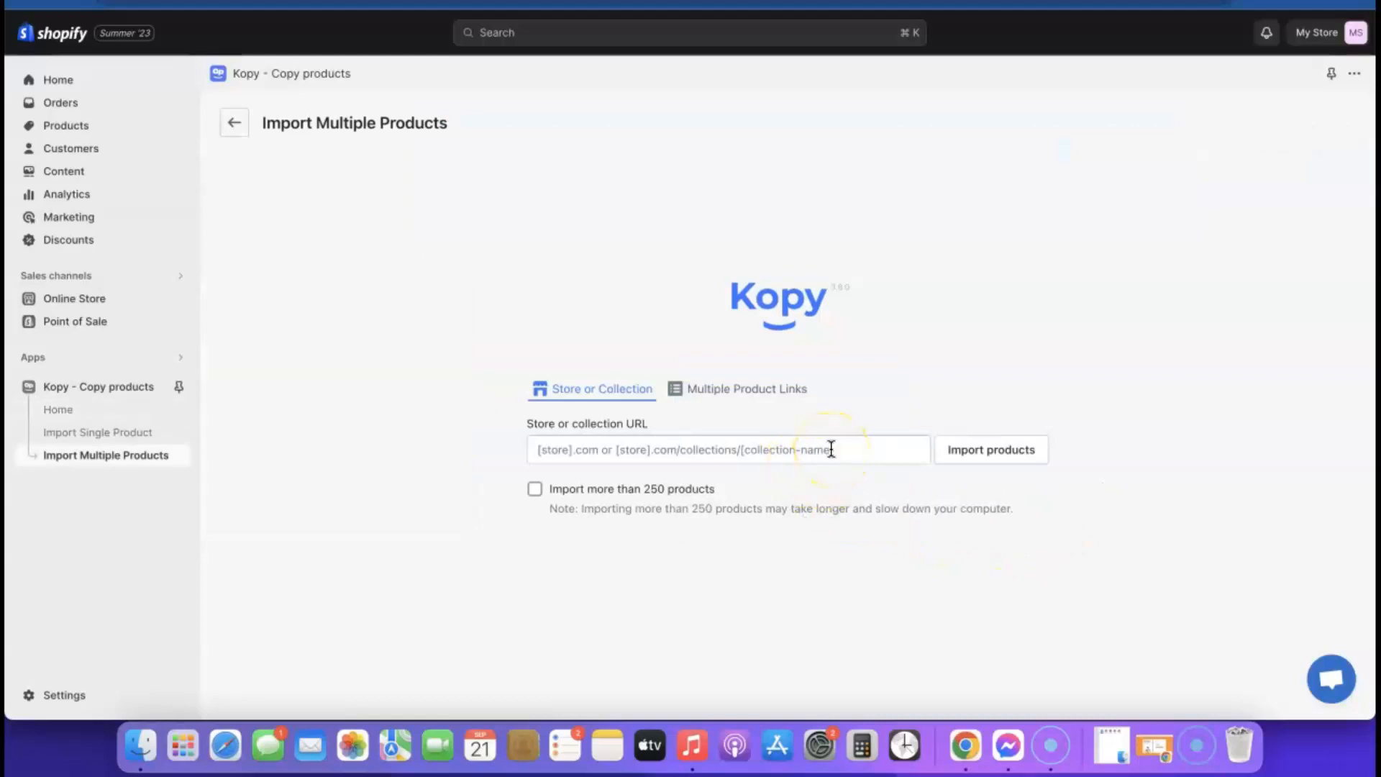
left_click(234, 124)
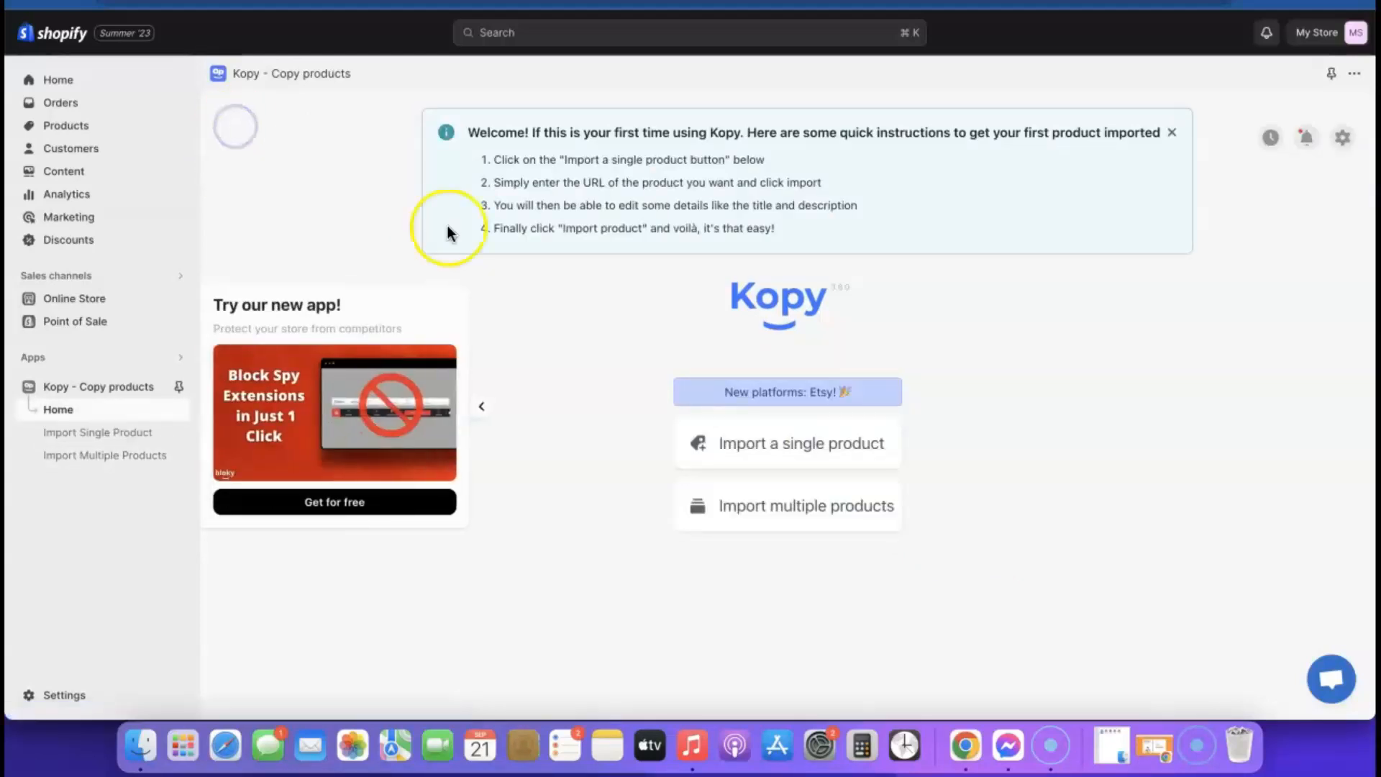
left_click(791, 446)
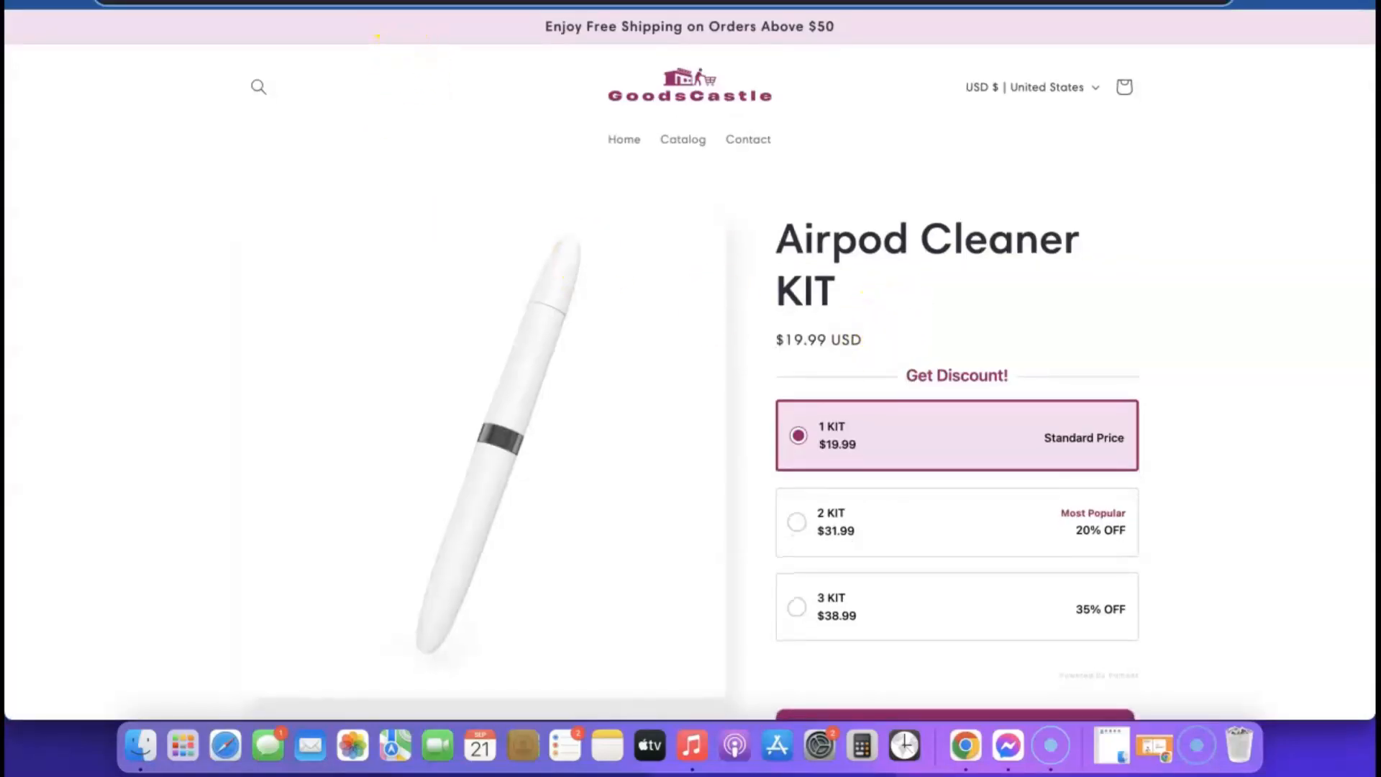
right_click(404, 4)
left_click(440, 125)
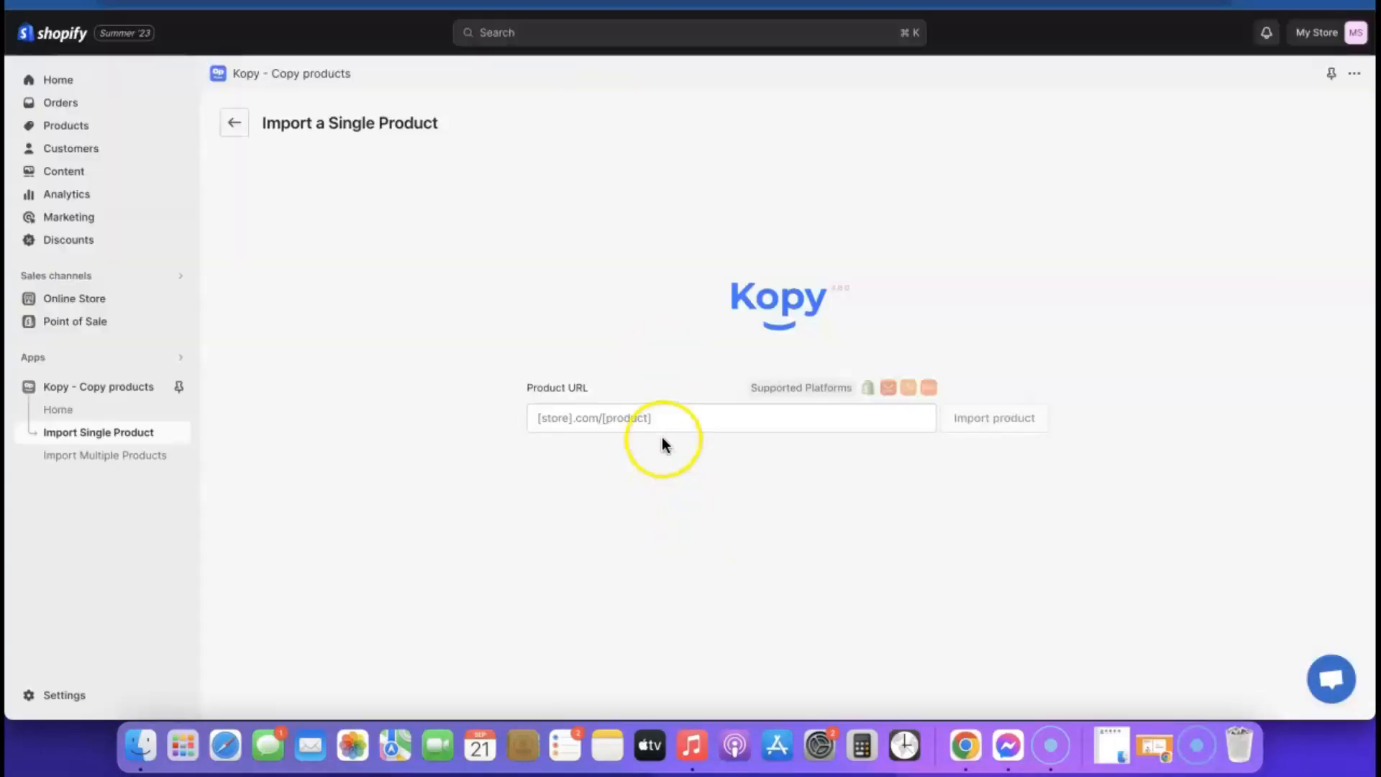
left_click(663, 425)
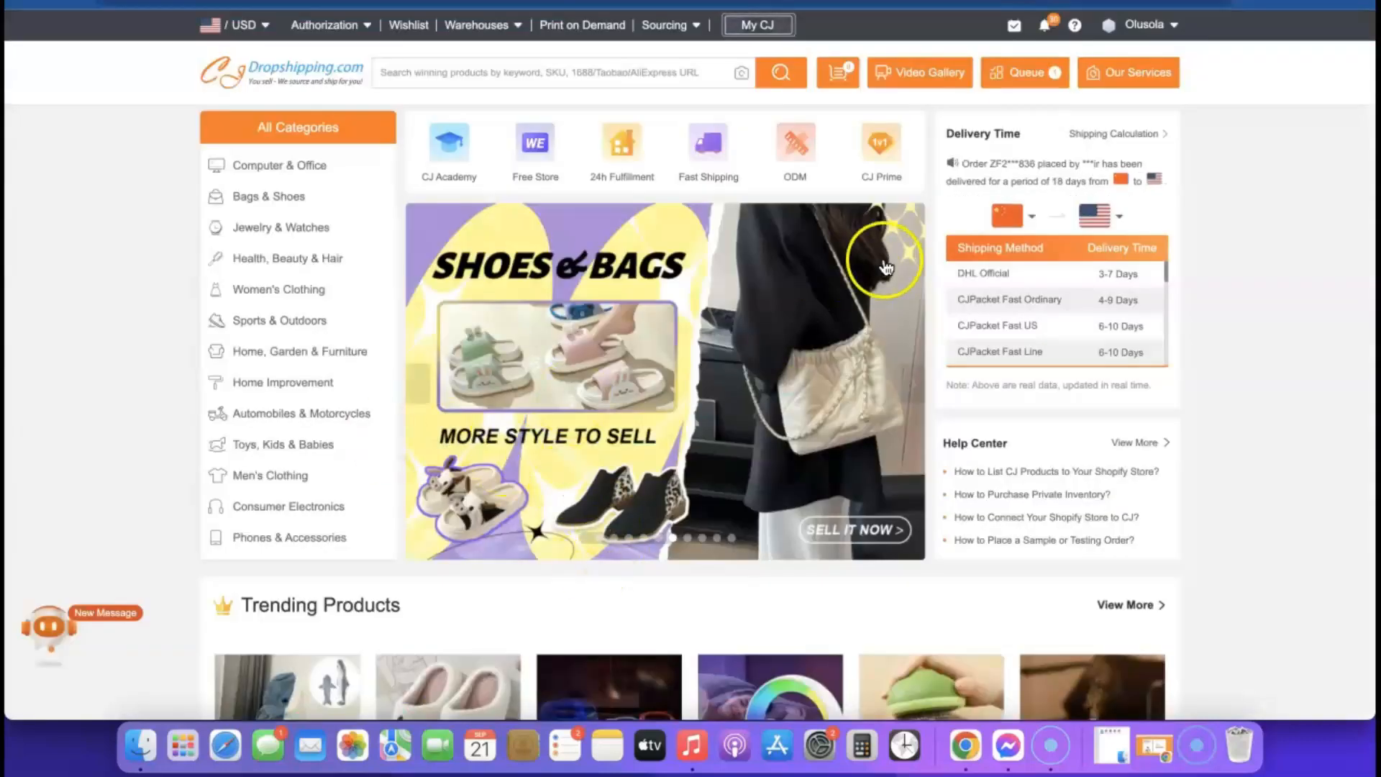
scroll(885, 288, "down", 8)
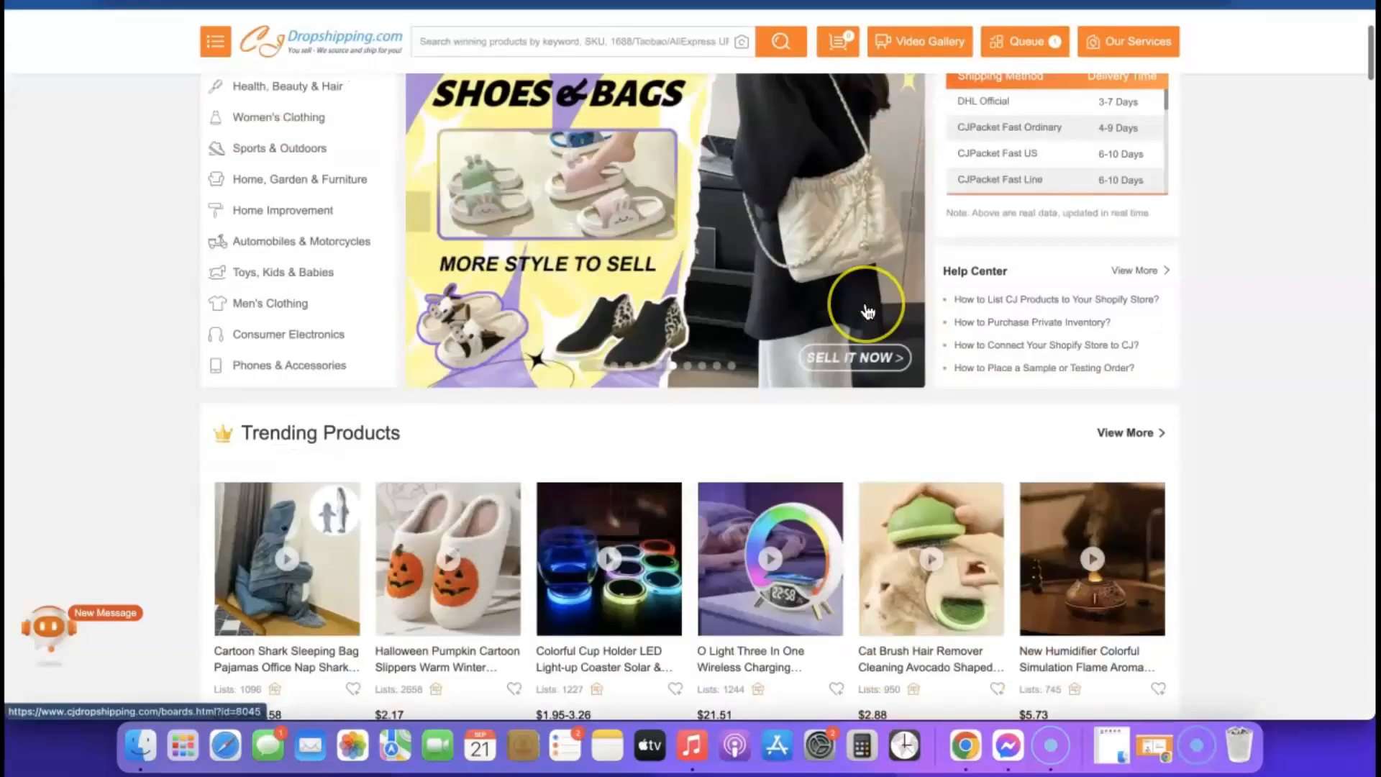
scroll(867, 309, "down", 2)
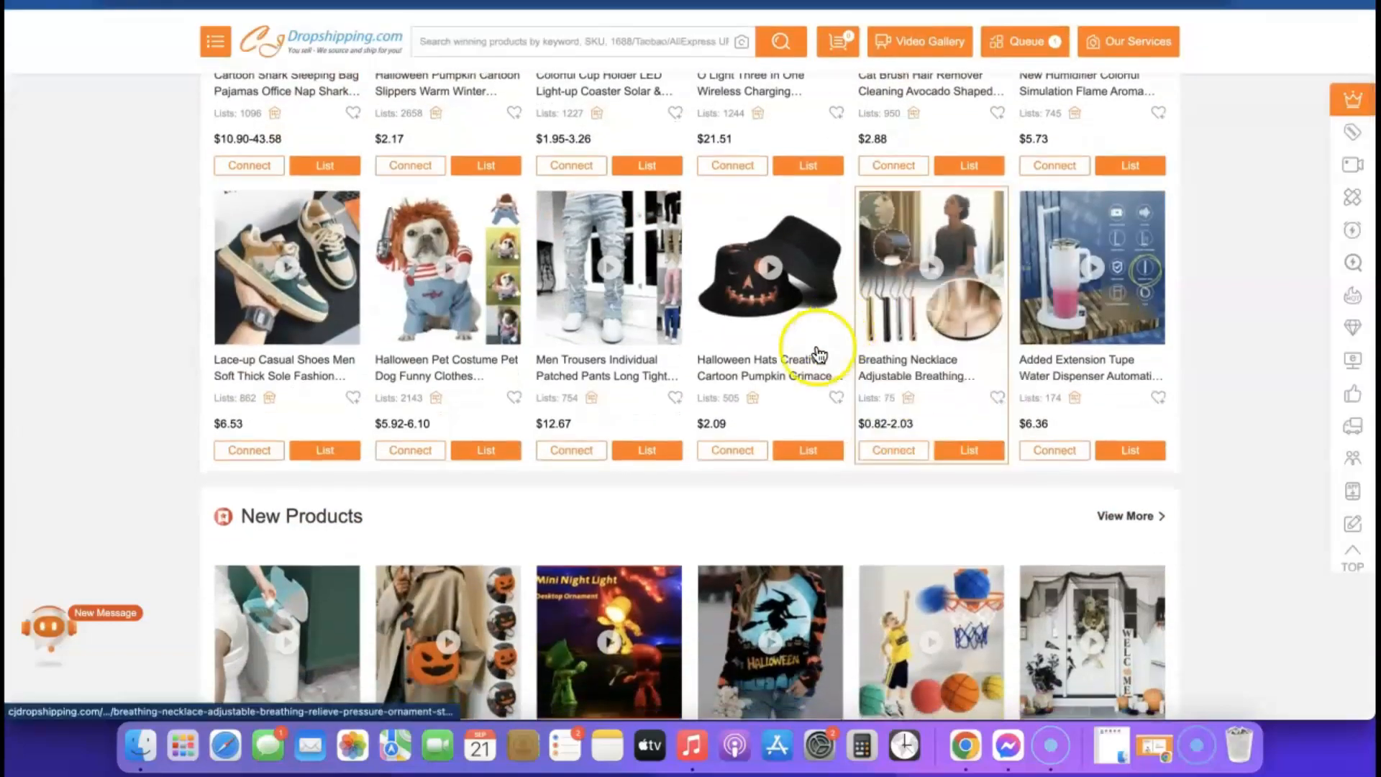
mouse_move(615, 452)
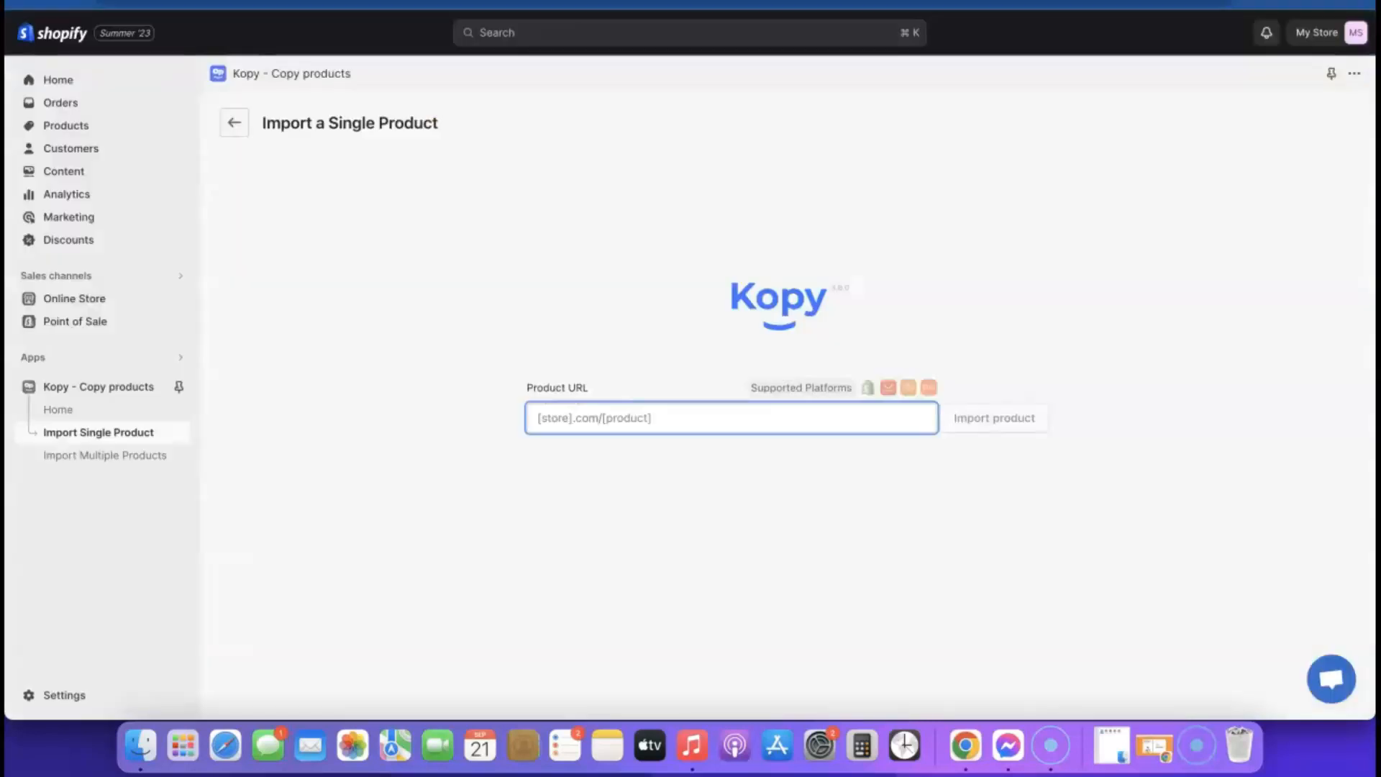
- Paste the GoodsCastle product URL into Kopy and load the product
left_click(634, 419)
key("super+v")
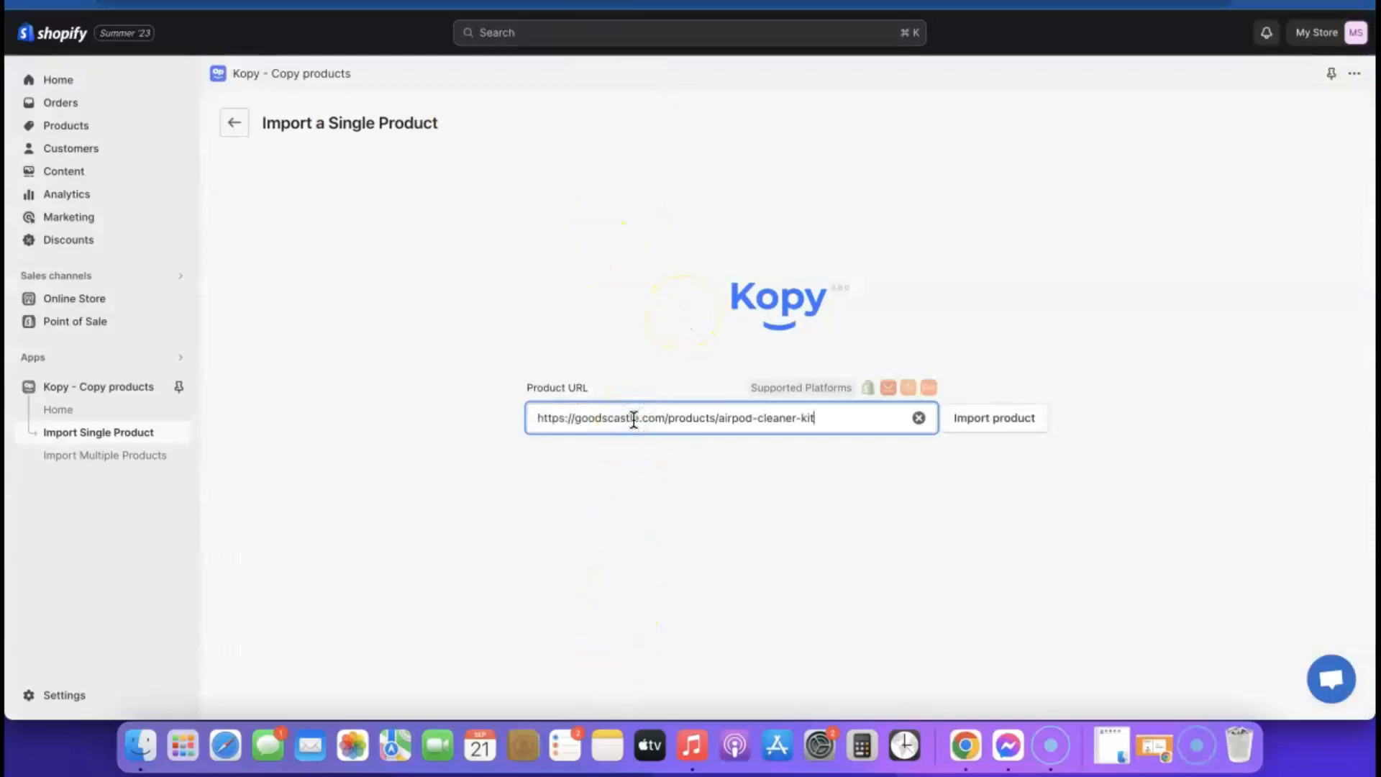
left_click(991, 428)
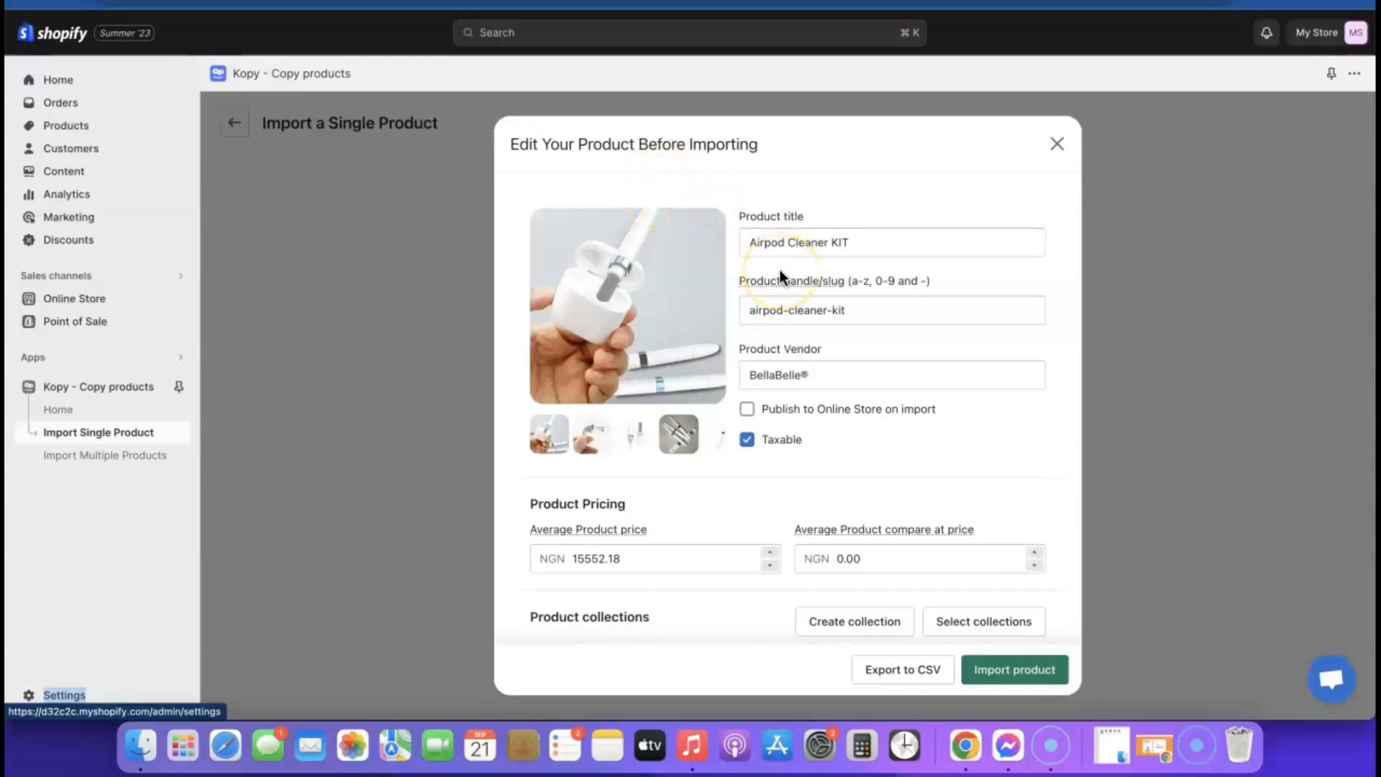
scroll(779, 269, "down", 2)
scroll(780, 269, "up", 2)
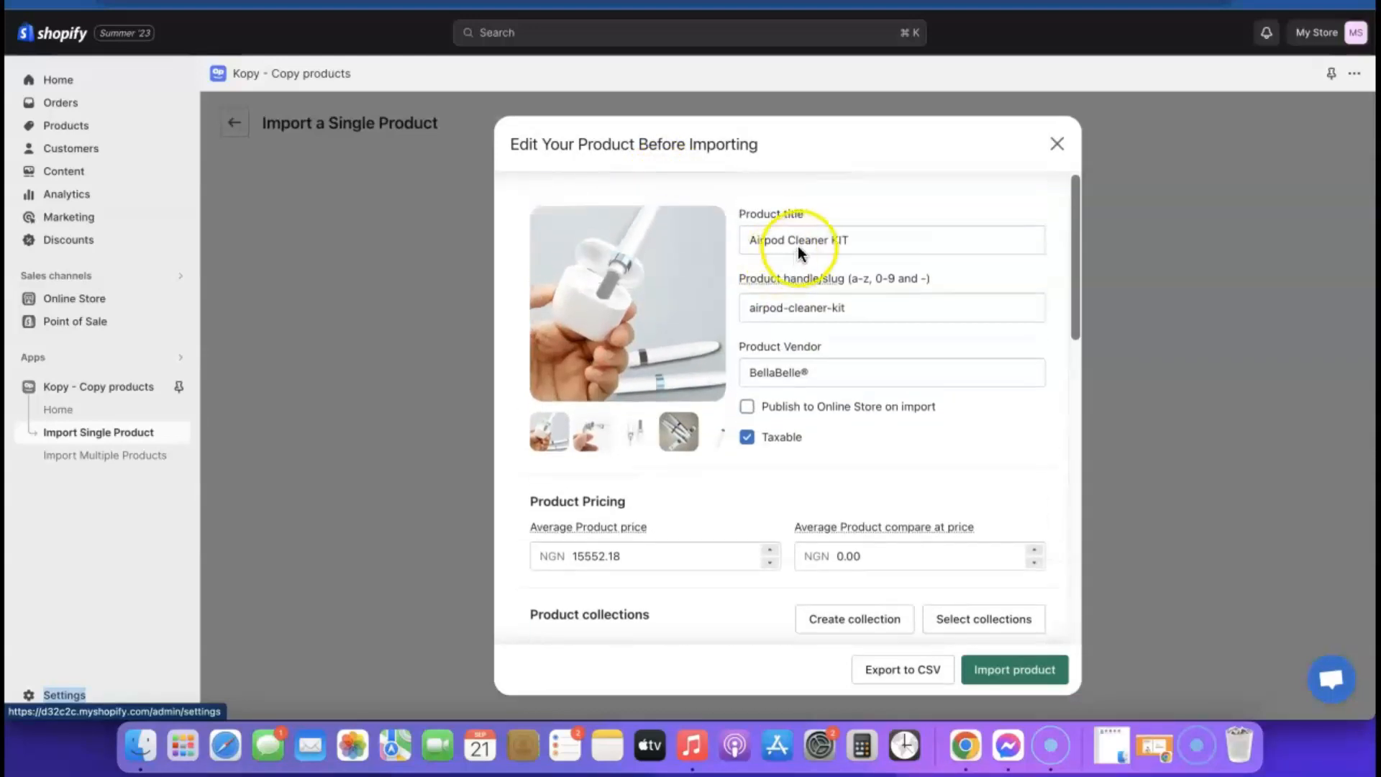
- Review the loaded Airpod Cleaner KIT details, starting with its title
left_click(858, 235)
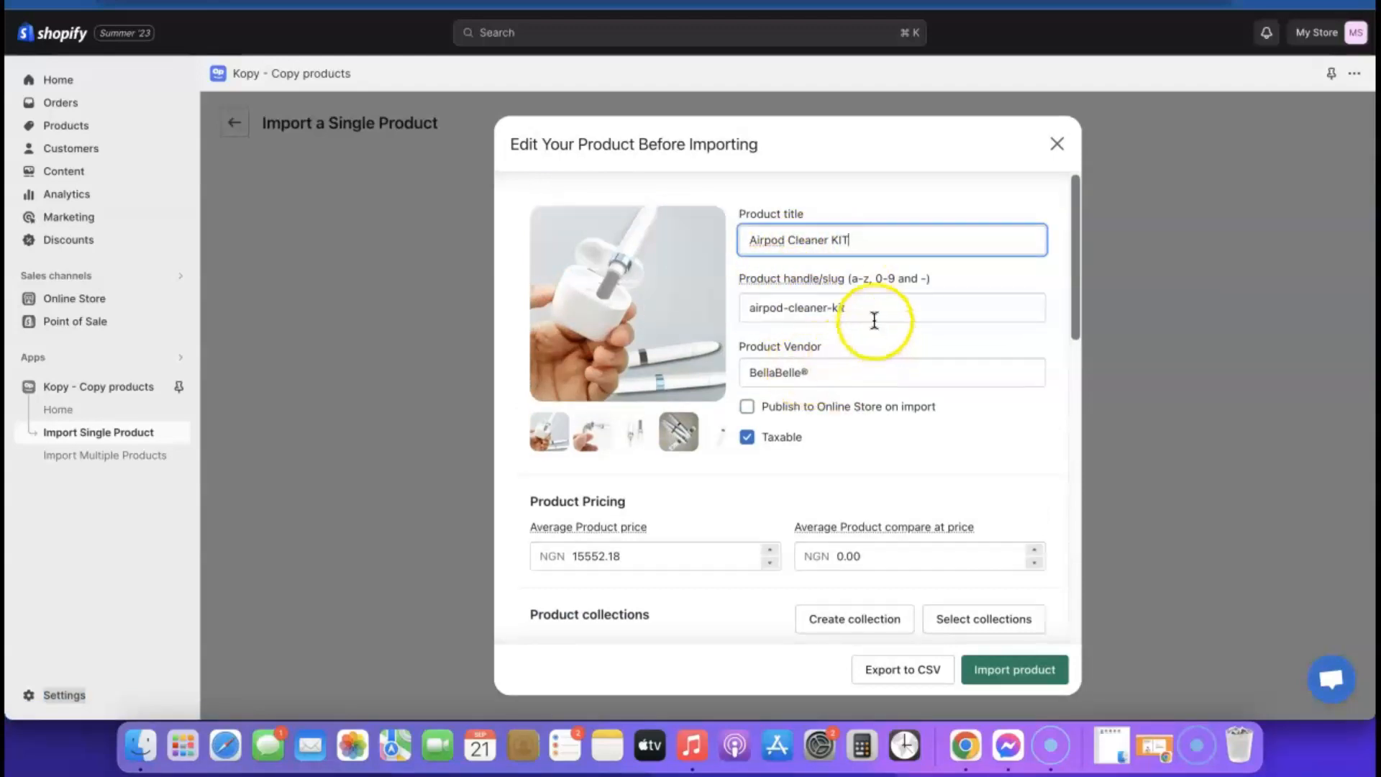
scroll(831, 461, "down", 1)
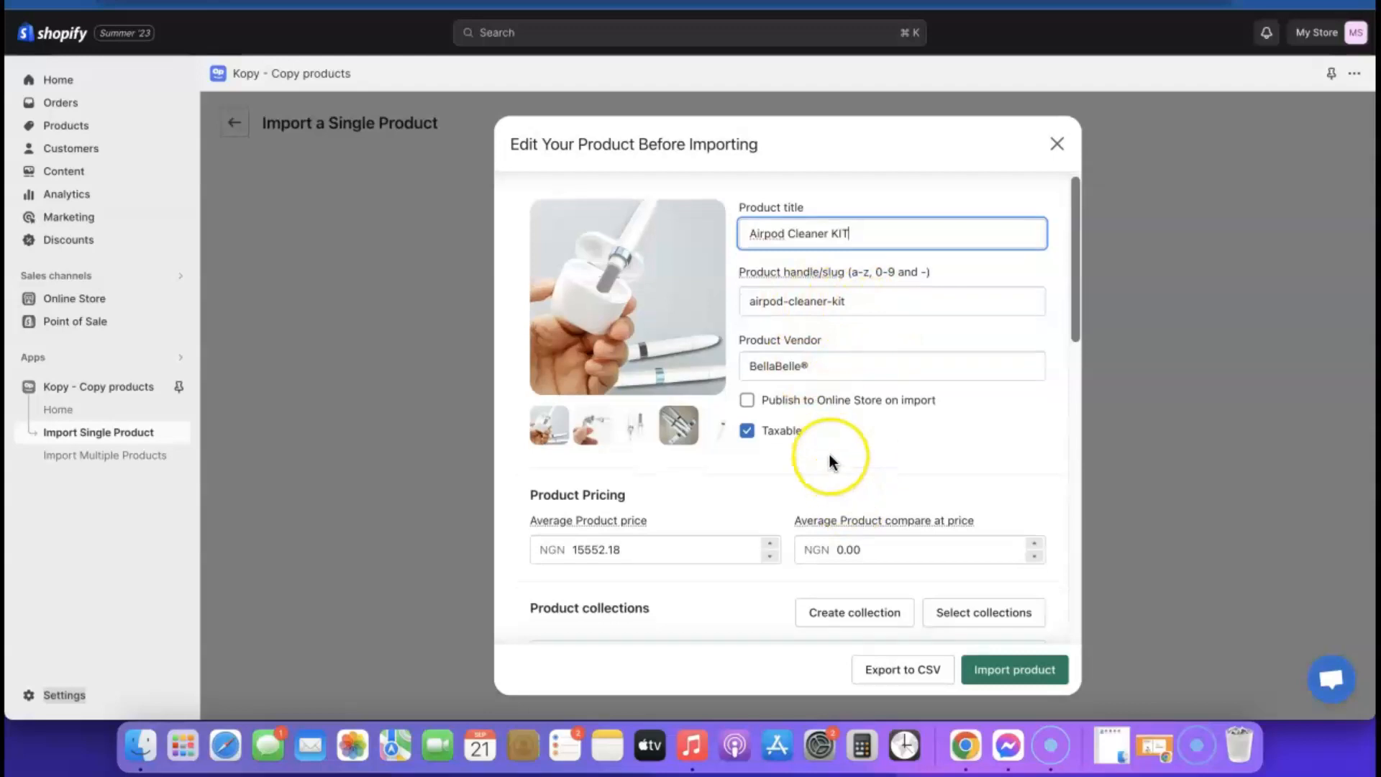
scroll(830, 460, "down", 2)
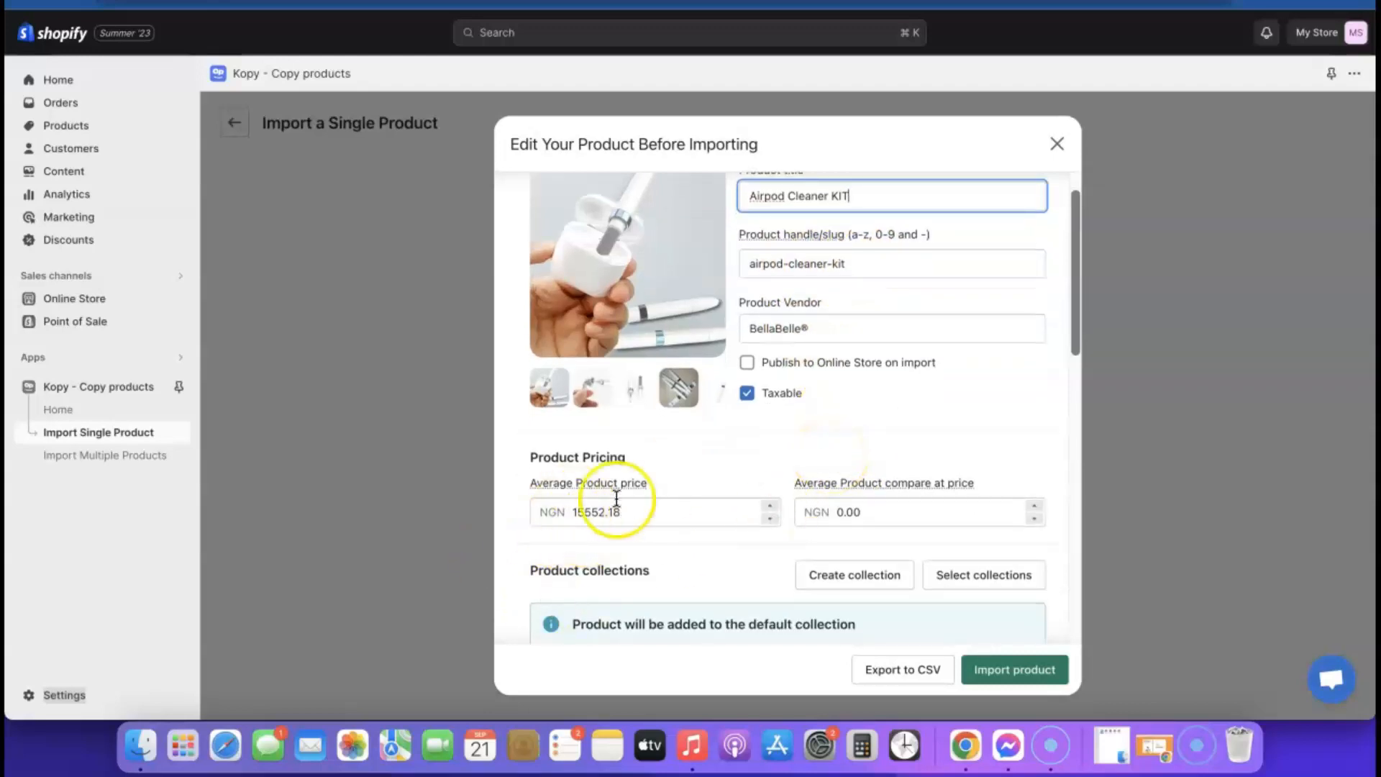
mouse_move(646, 514)
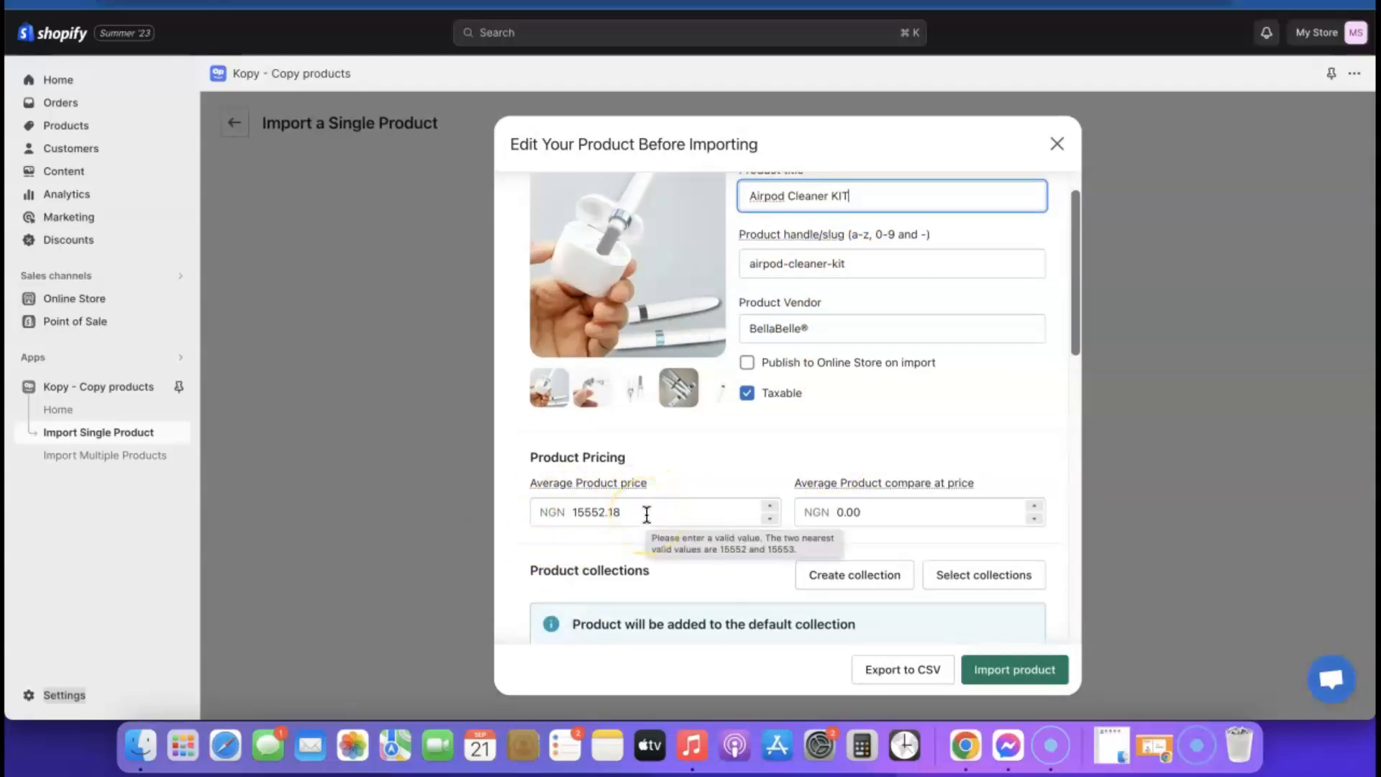
scroll(647, 515, "down", 3)
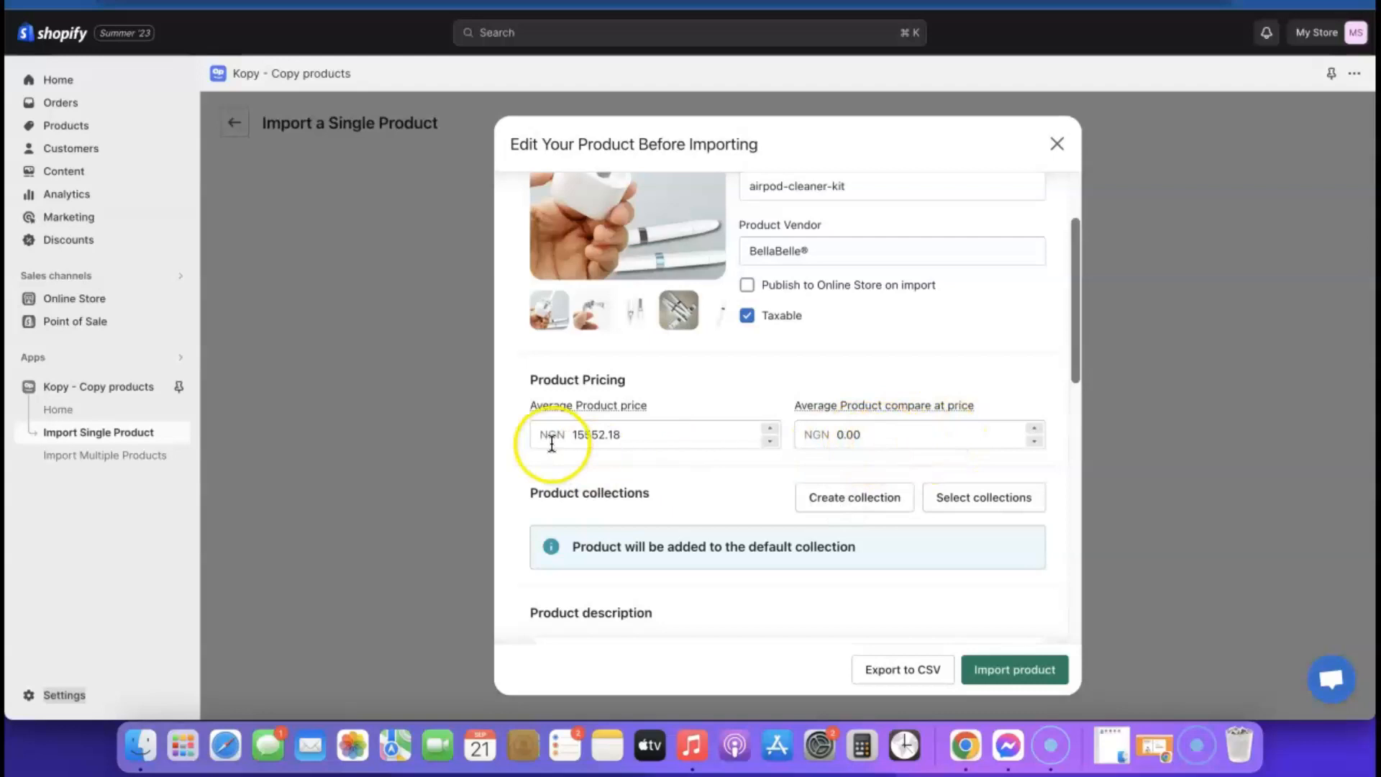
scroll(830, 460, "down", 10)
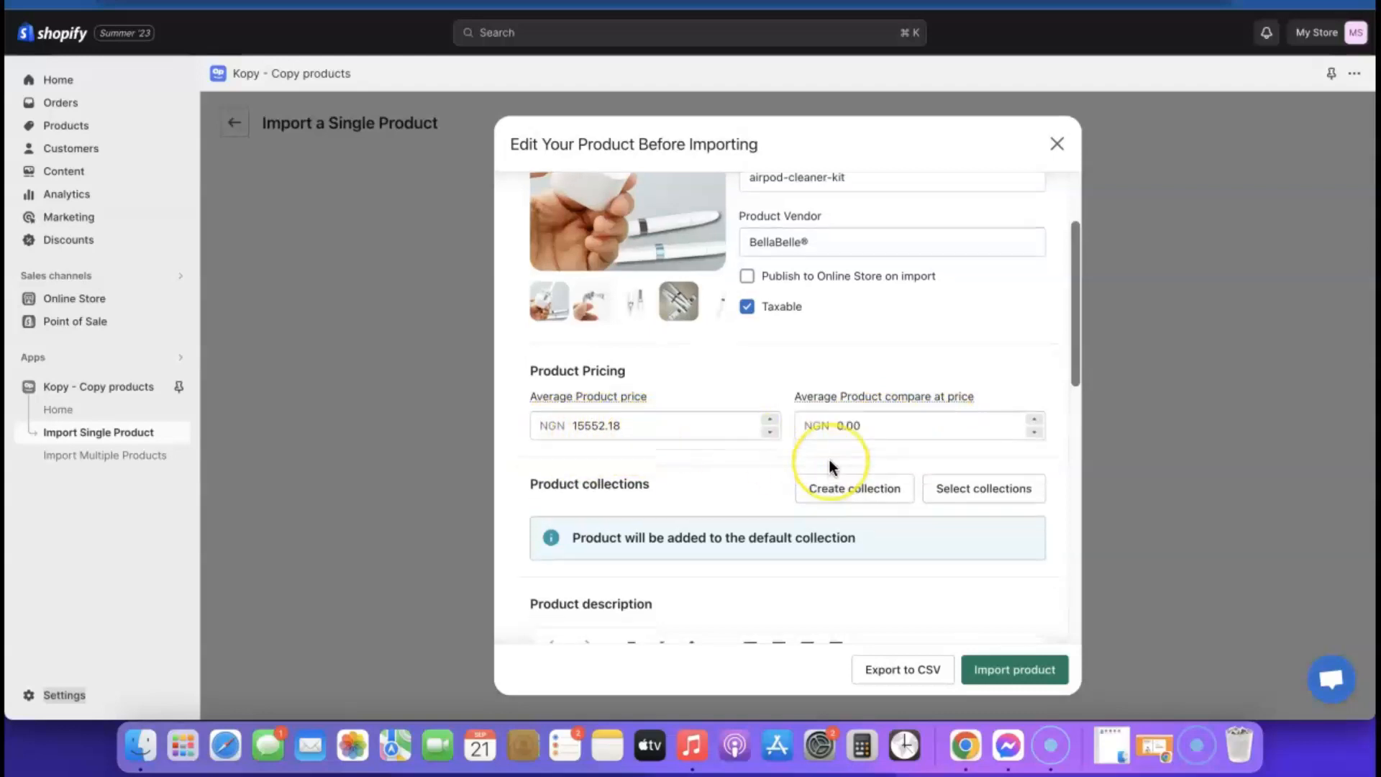
scroll(820, 446, "down", 2)
scroll(796, 426, "up", 3)
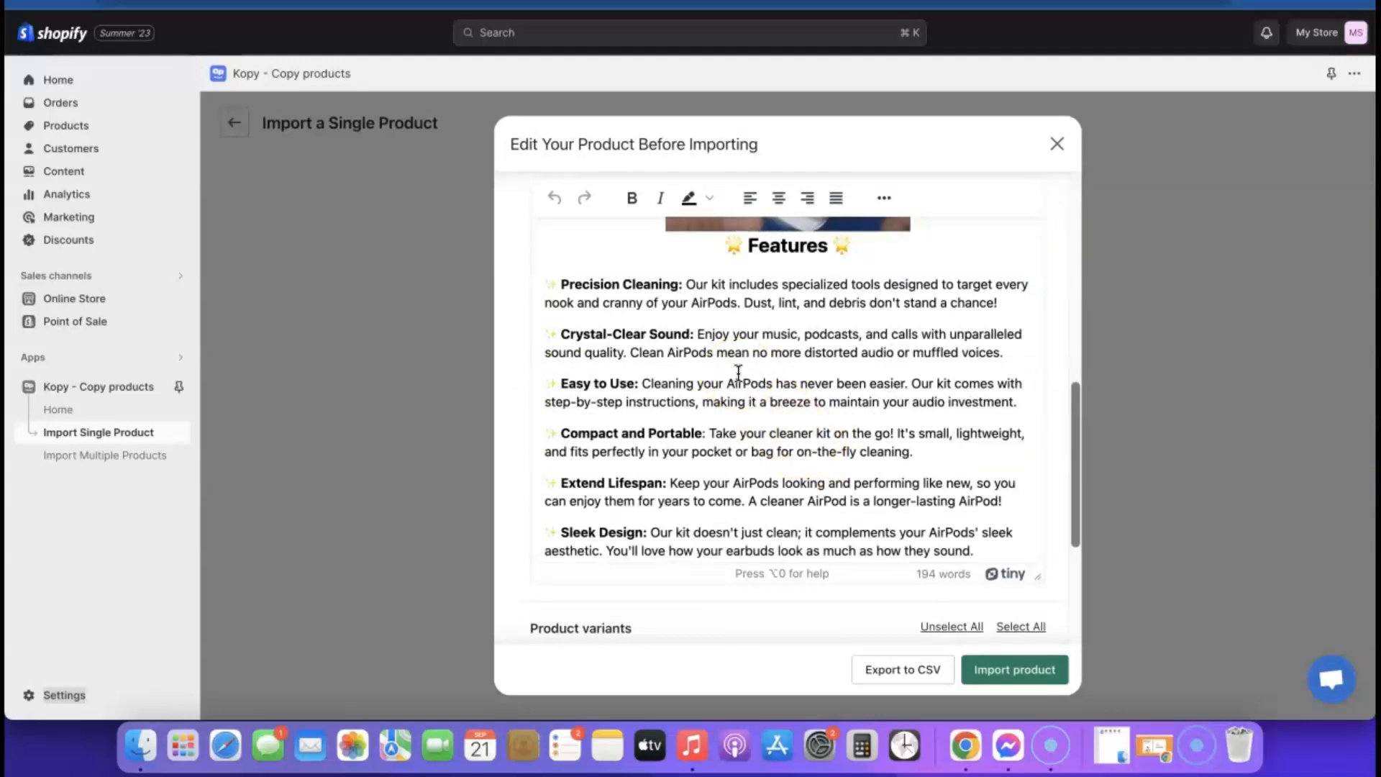
scroll(766, 374, "down", 5)
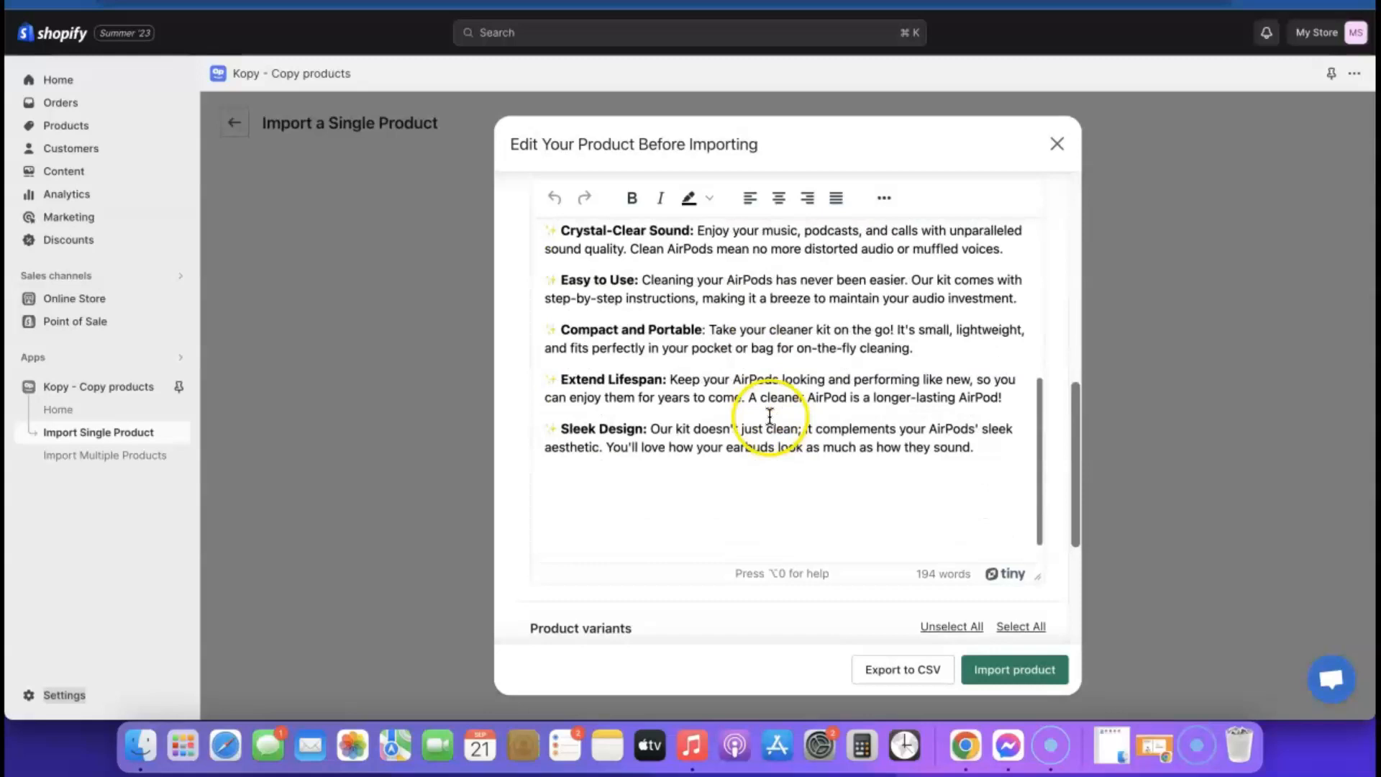
scroll(798, 414, "down", 5)
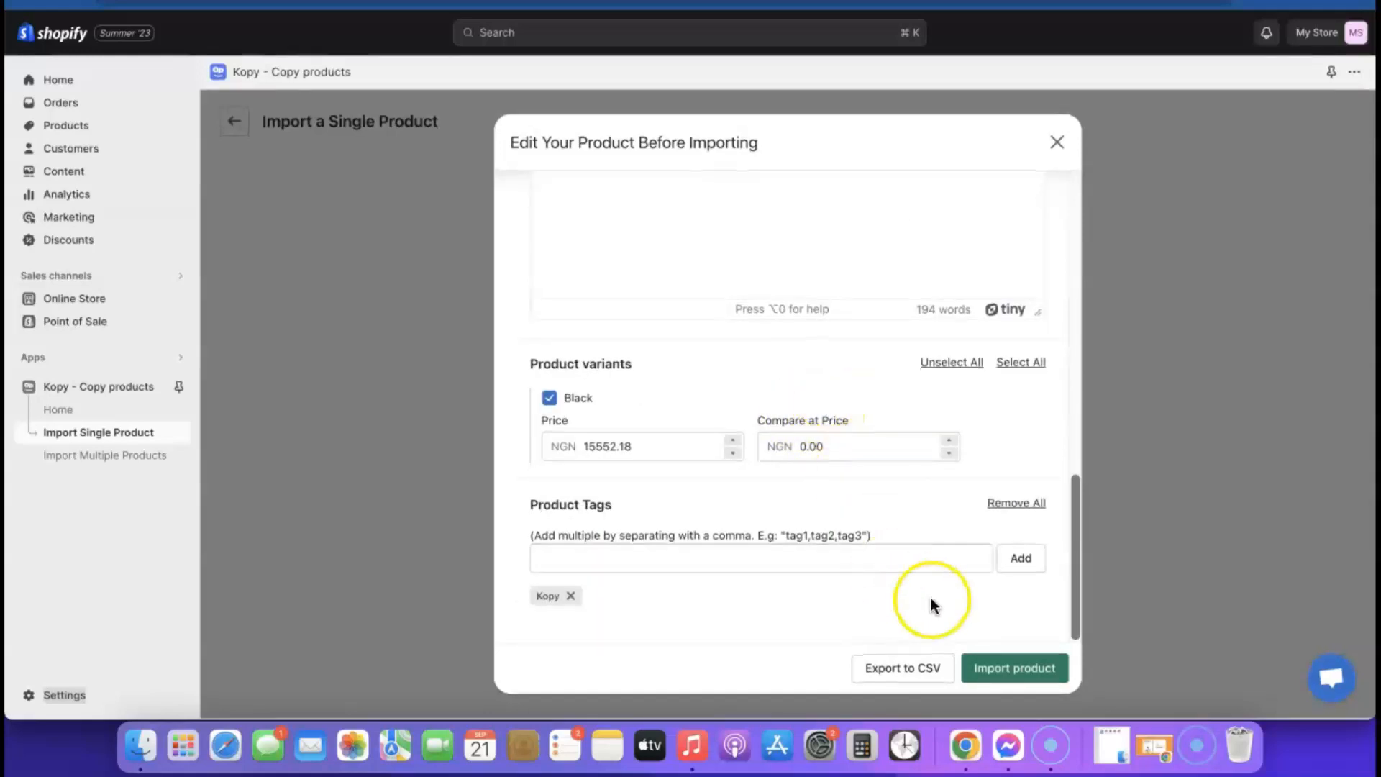
scroll(912, 564, "up", 10)
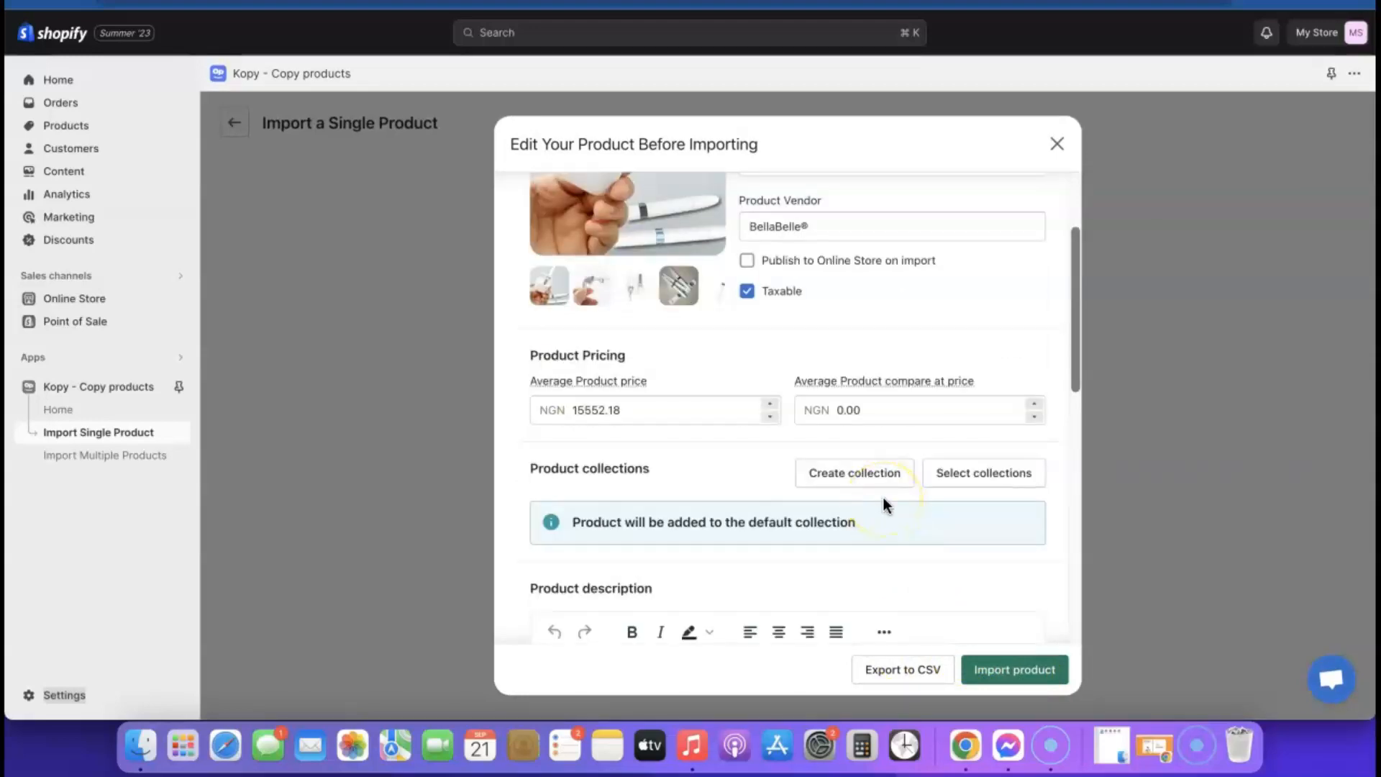
- Import the product published to the Online Store and marked not taxable
left_click(746, 261)
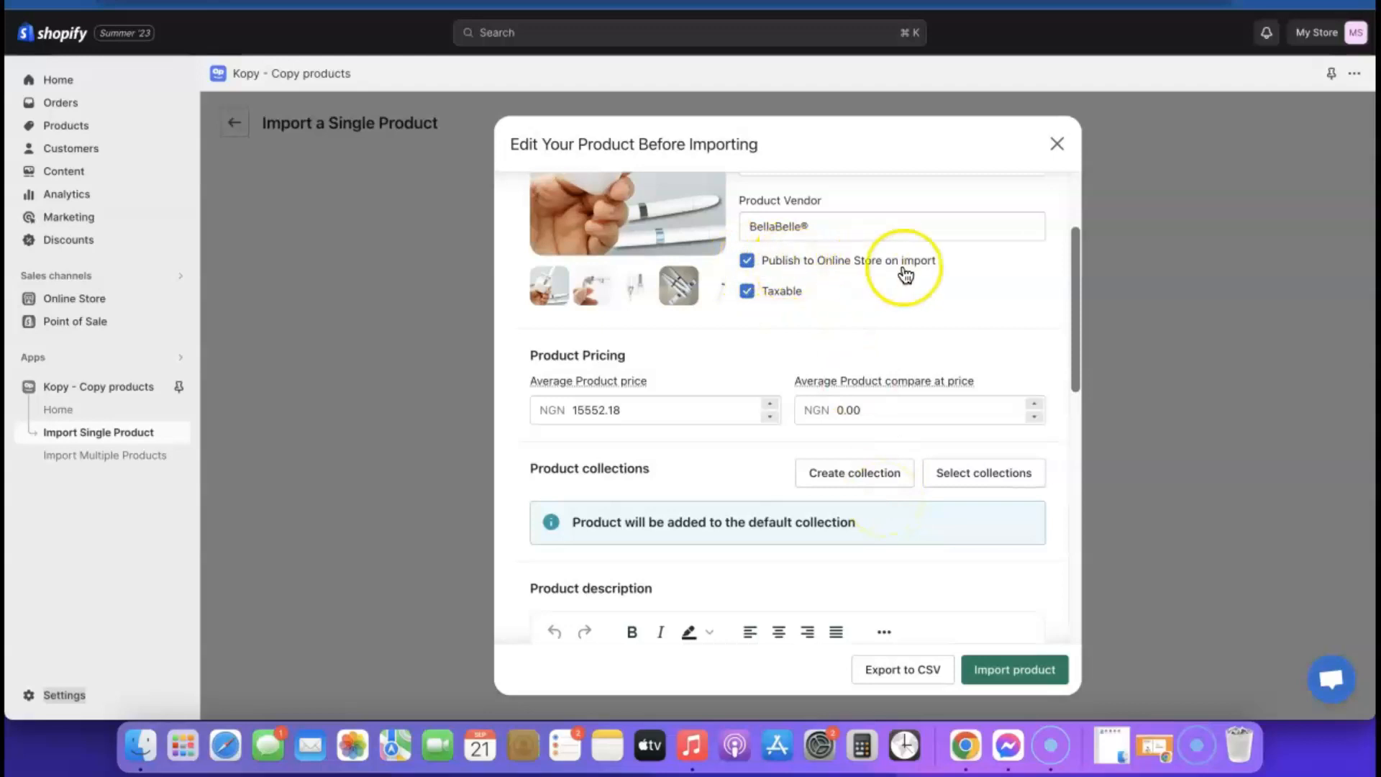
left_click(747, 291)
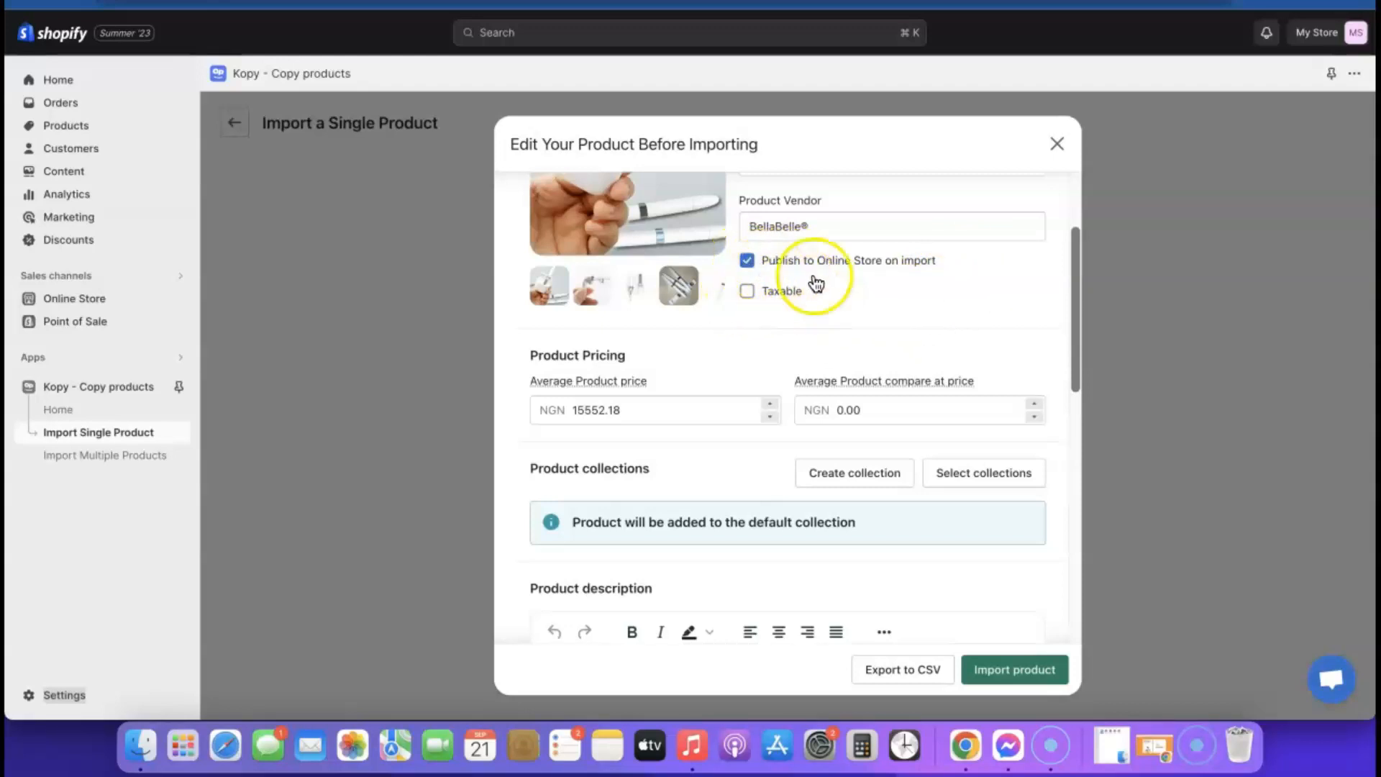
left_click(1027, 675)
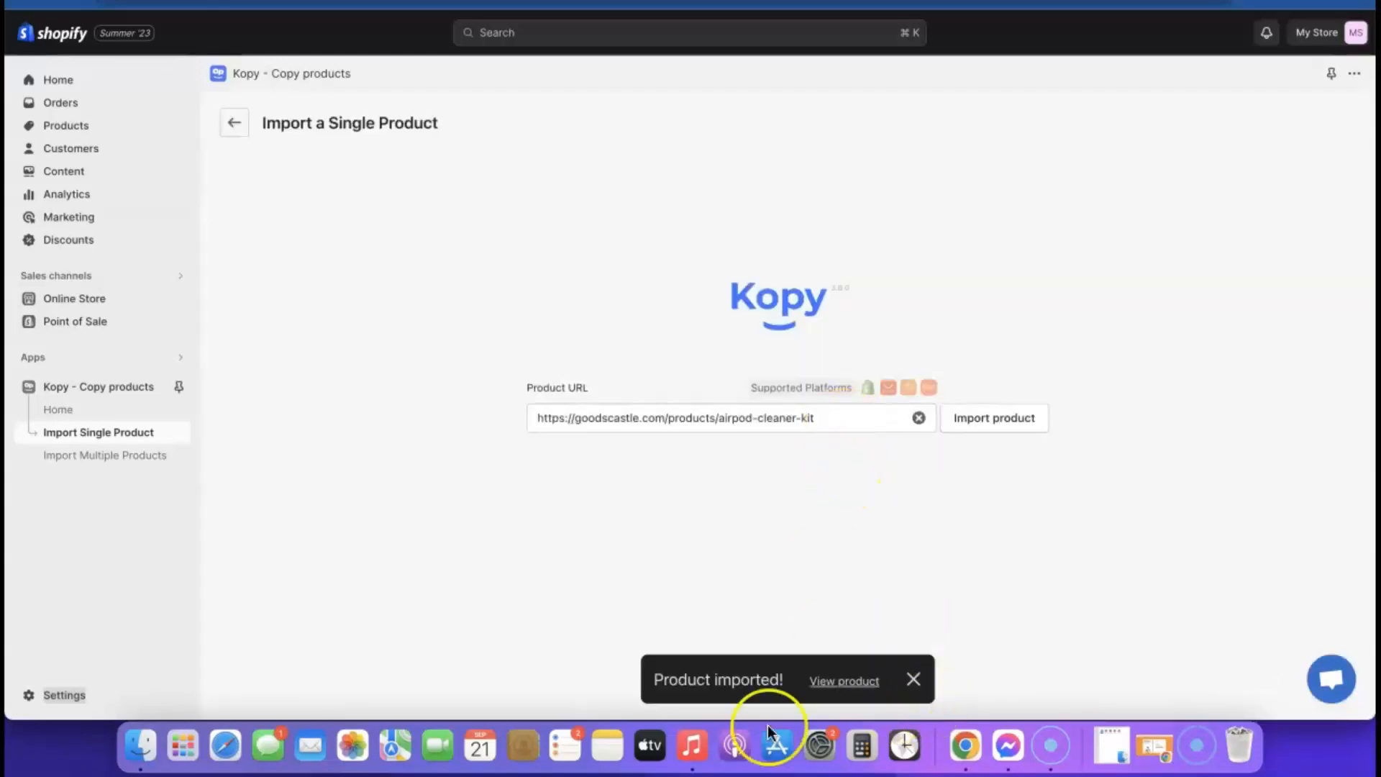
left_click(848, 681)
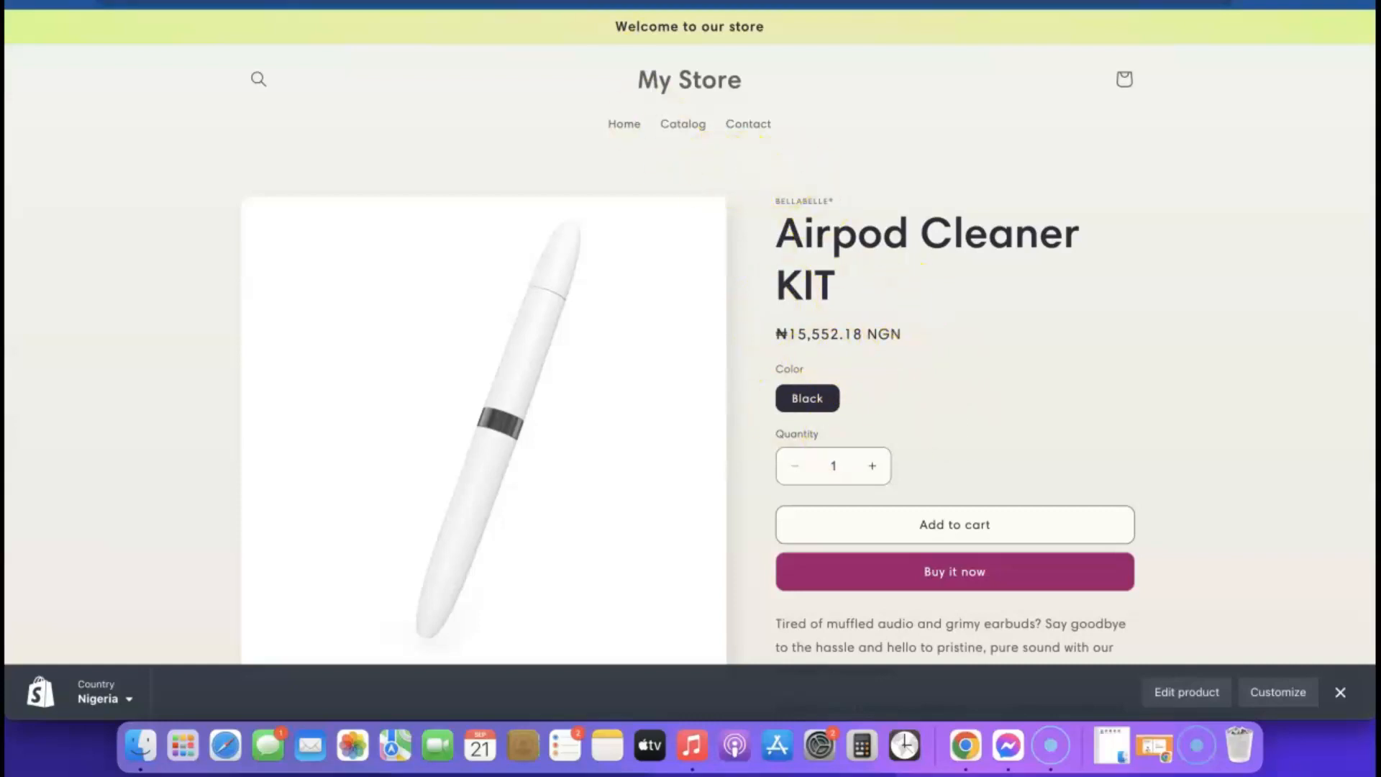
left_click(489, 2)
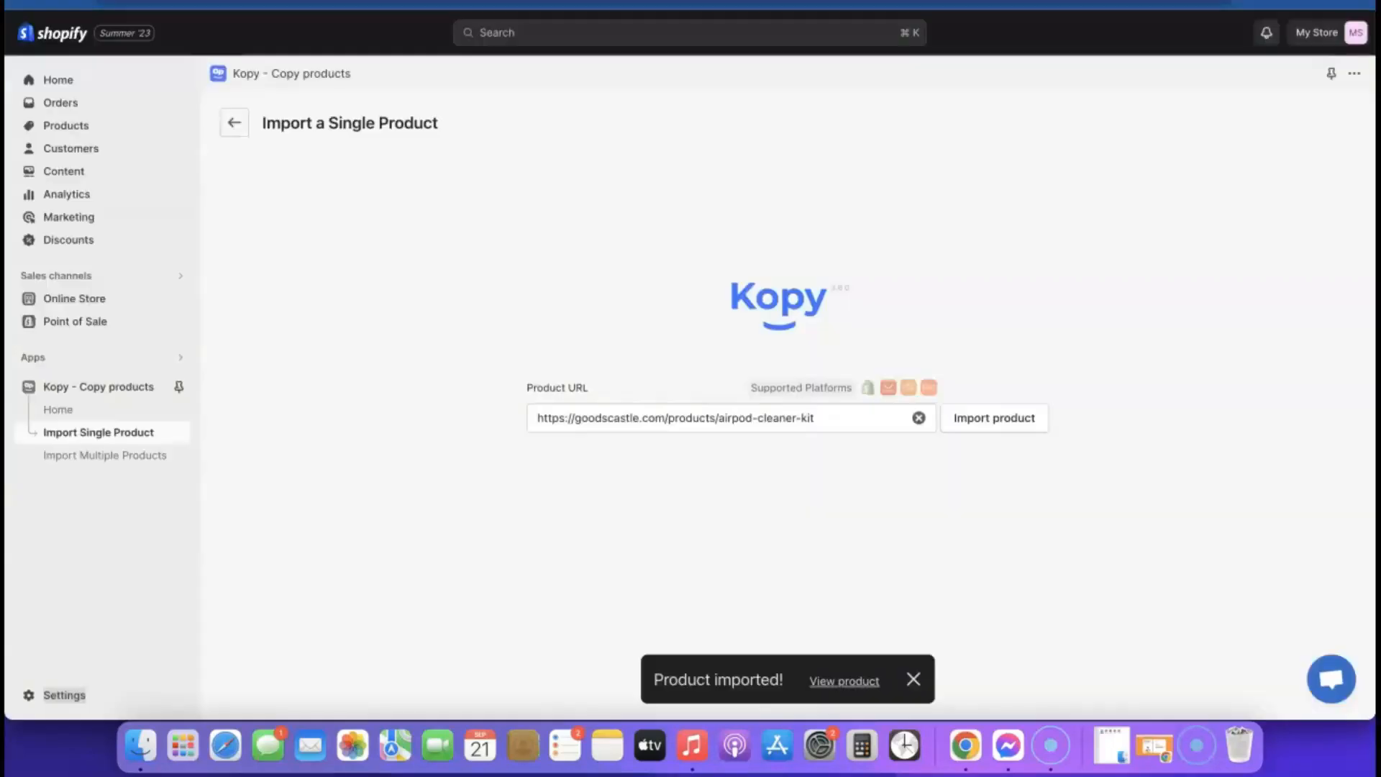
left_click(43, 698)
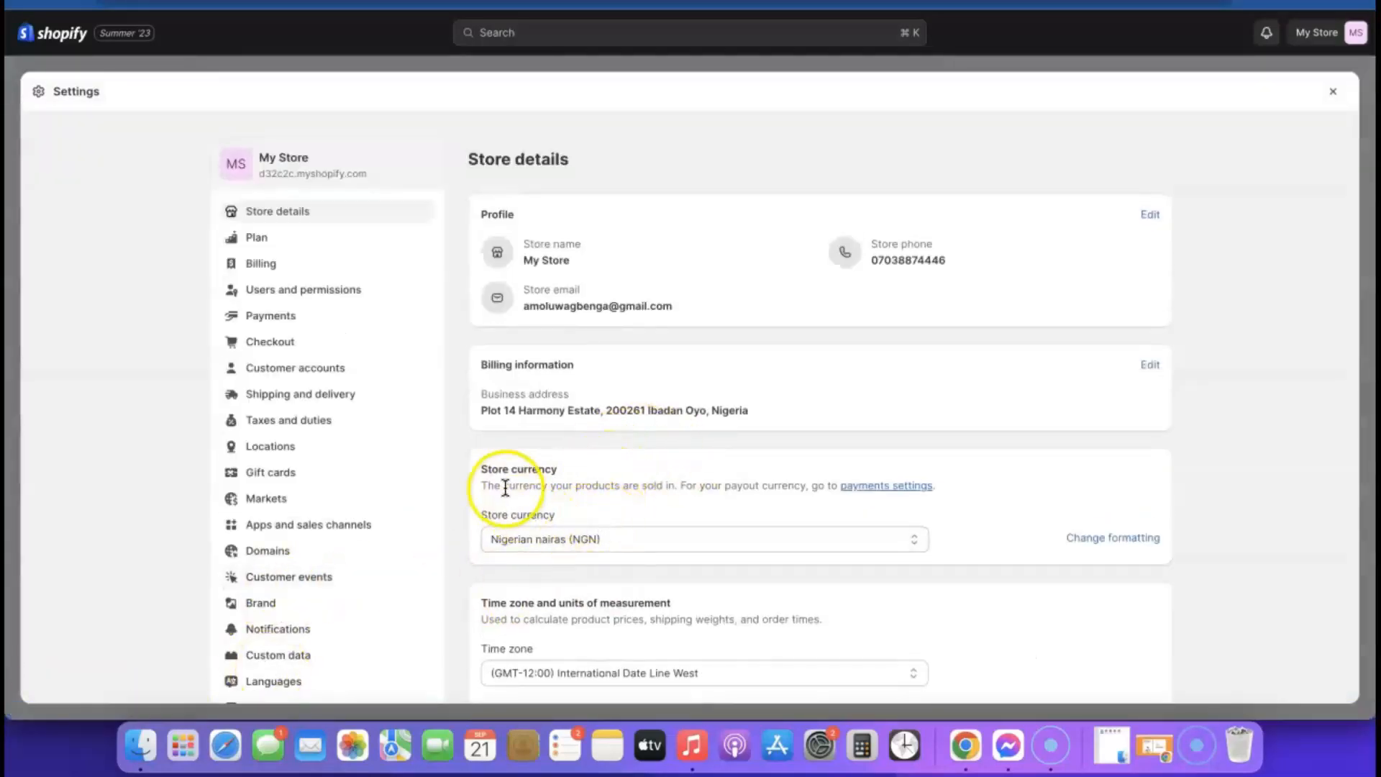
- Switch the store currency from Nigerian nairas to US dollars (USD) in Store details and save
left_click(784, 538)
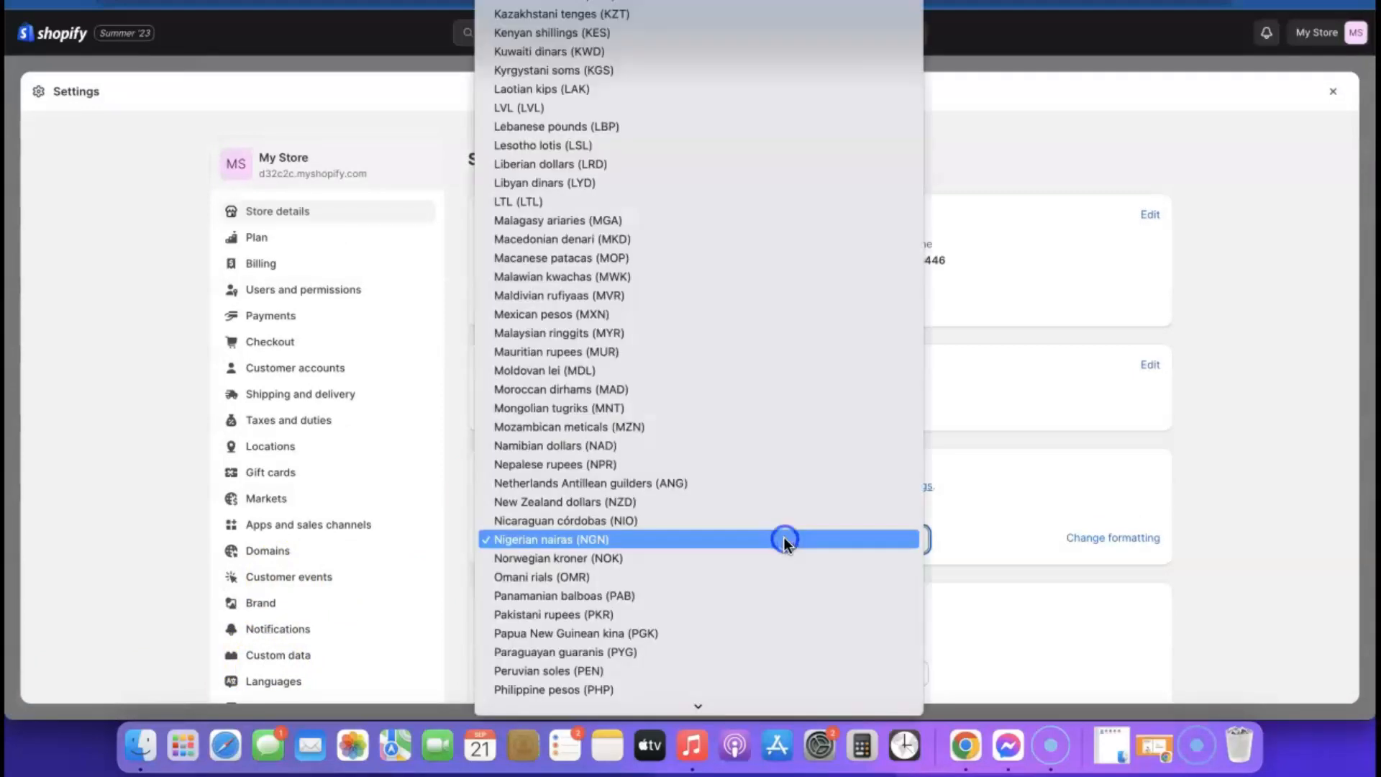
scroll(730, 467, "down", 2)
scroll(731, 468, "down", 10)
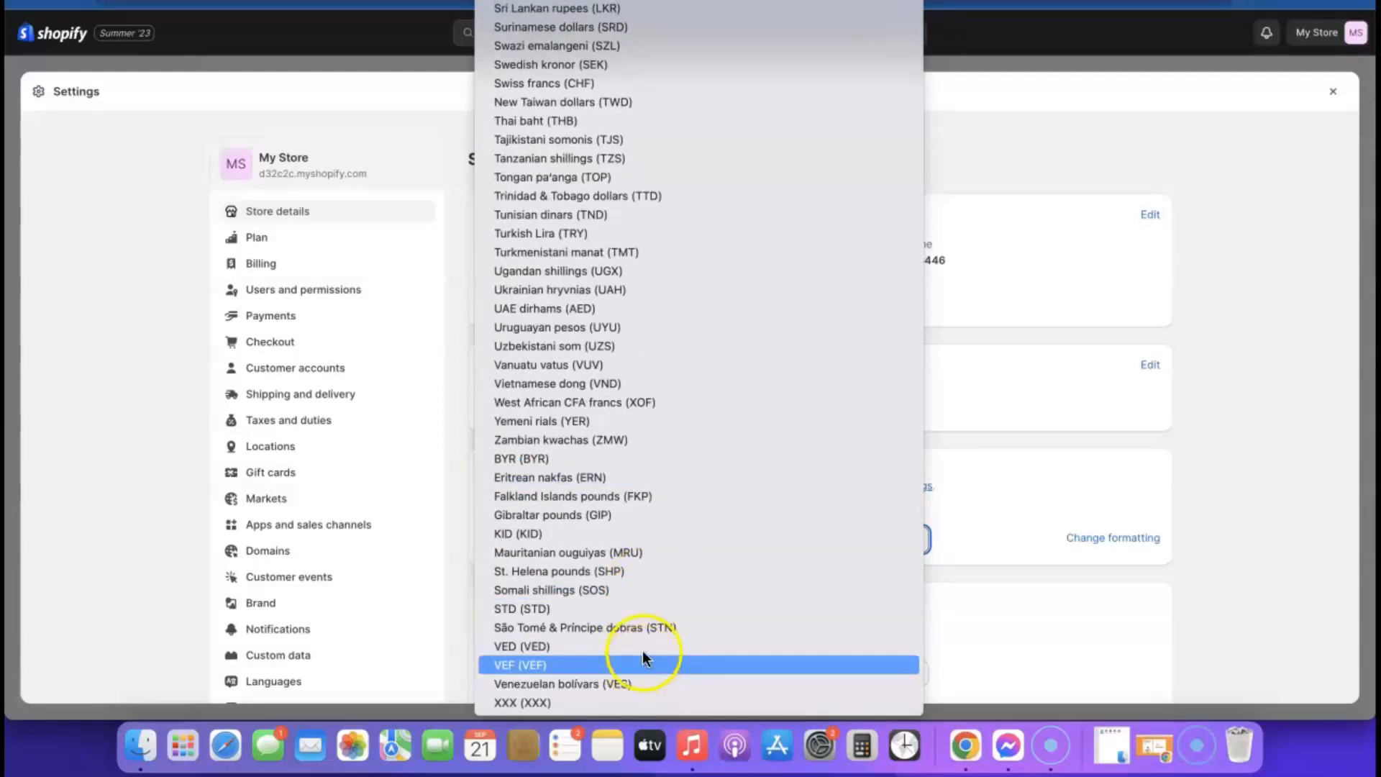
scroll(638, 598, "up", 15)
left_click(637, 597)
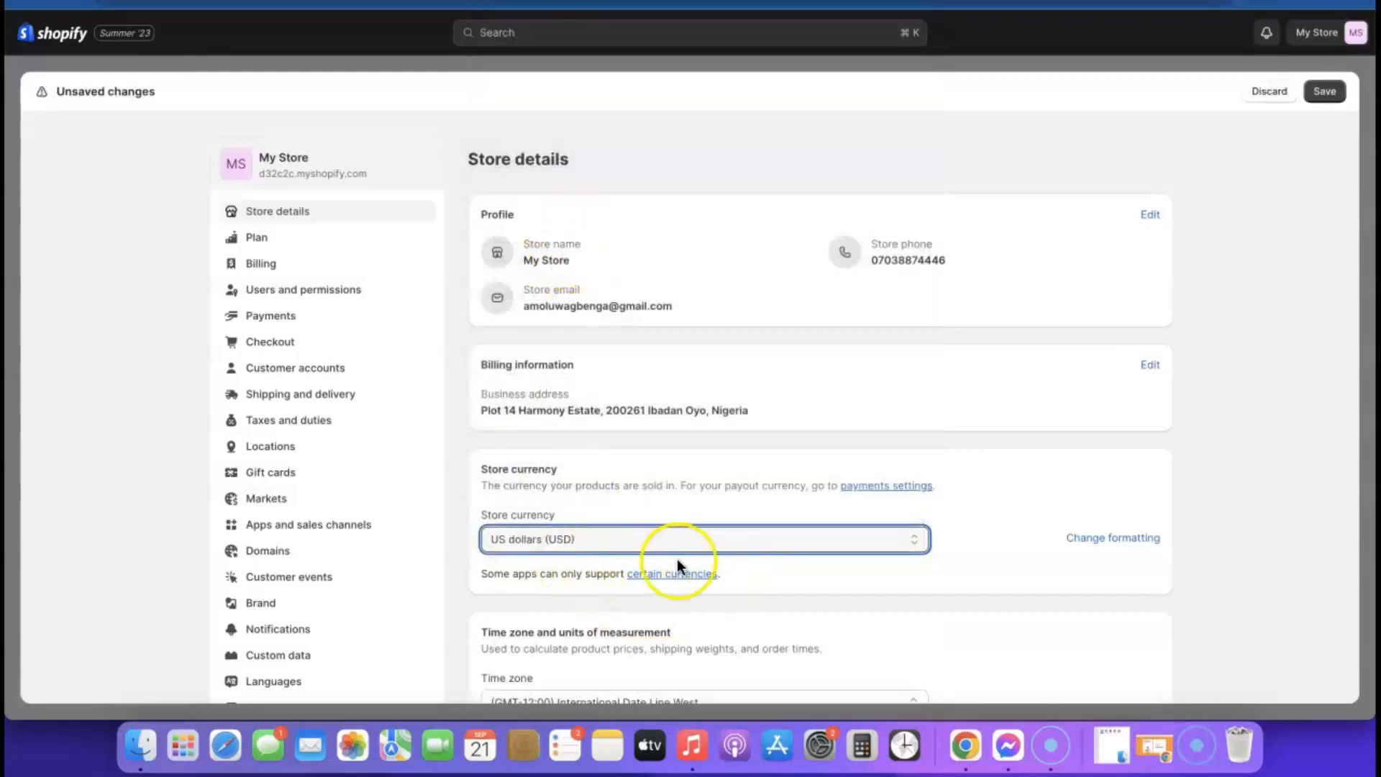
scroll(679, 551, "down", 2)
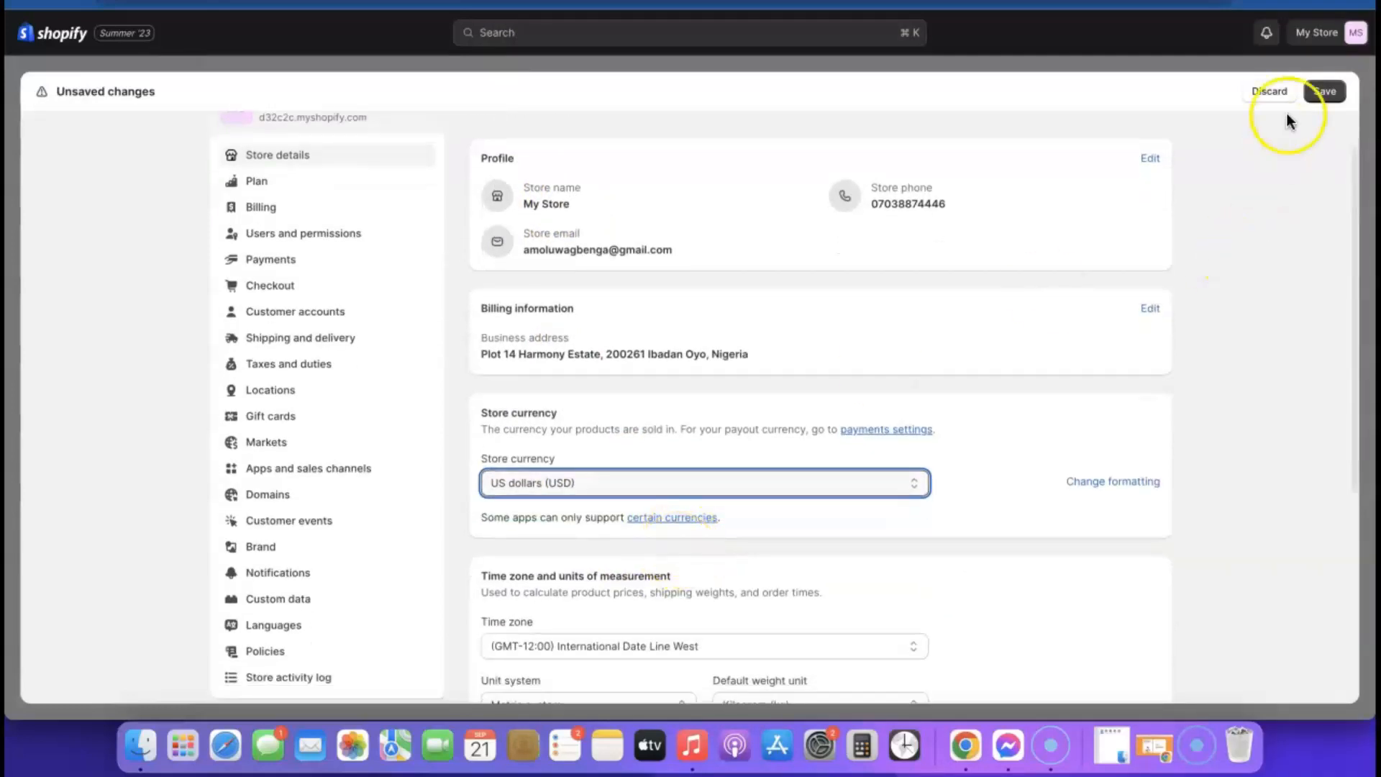
left_click(1324, 90)
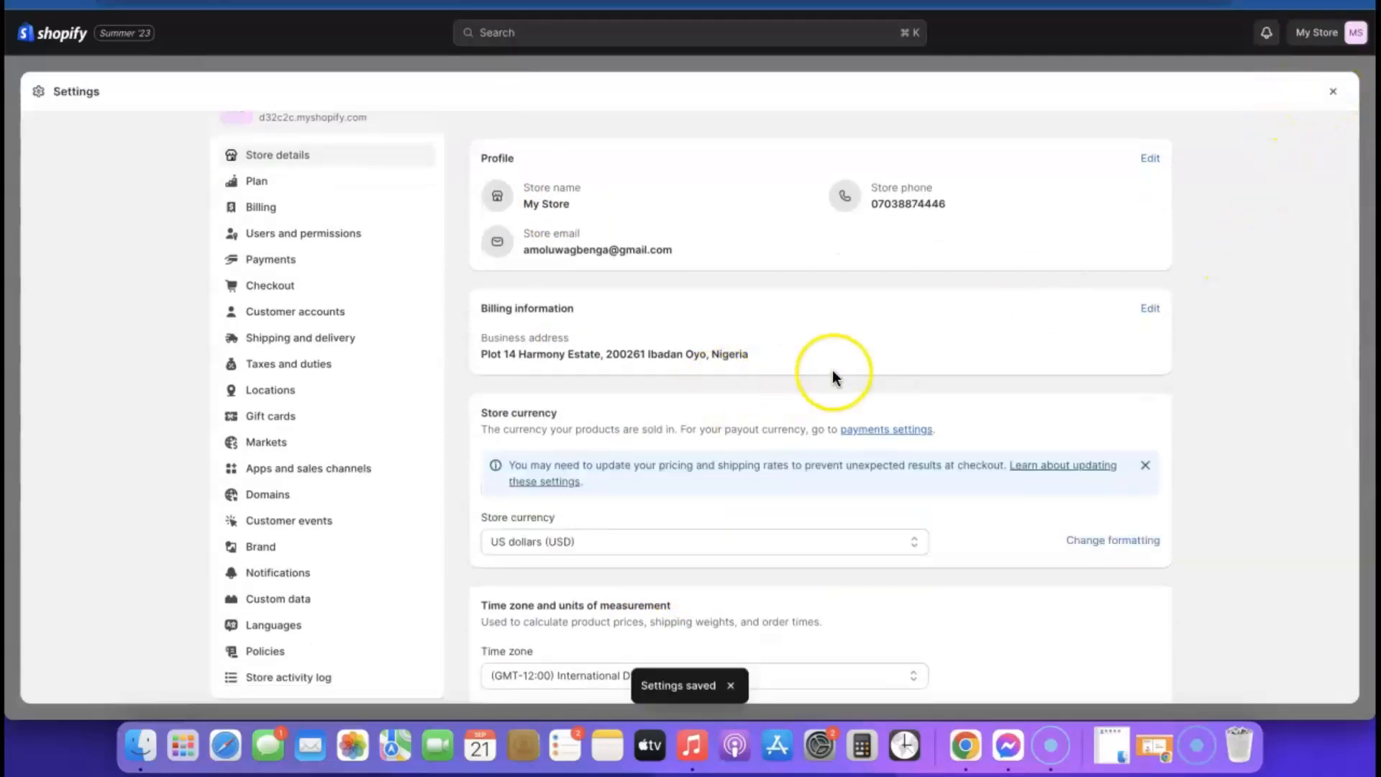
scroll(832, 370, "down", 5)
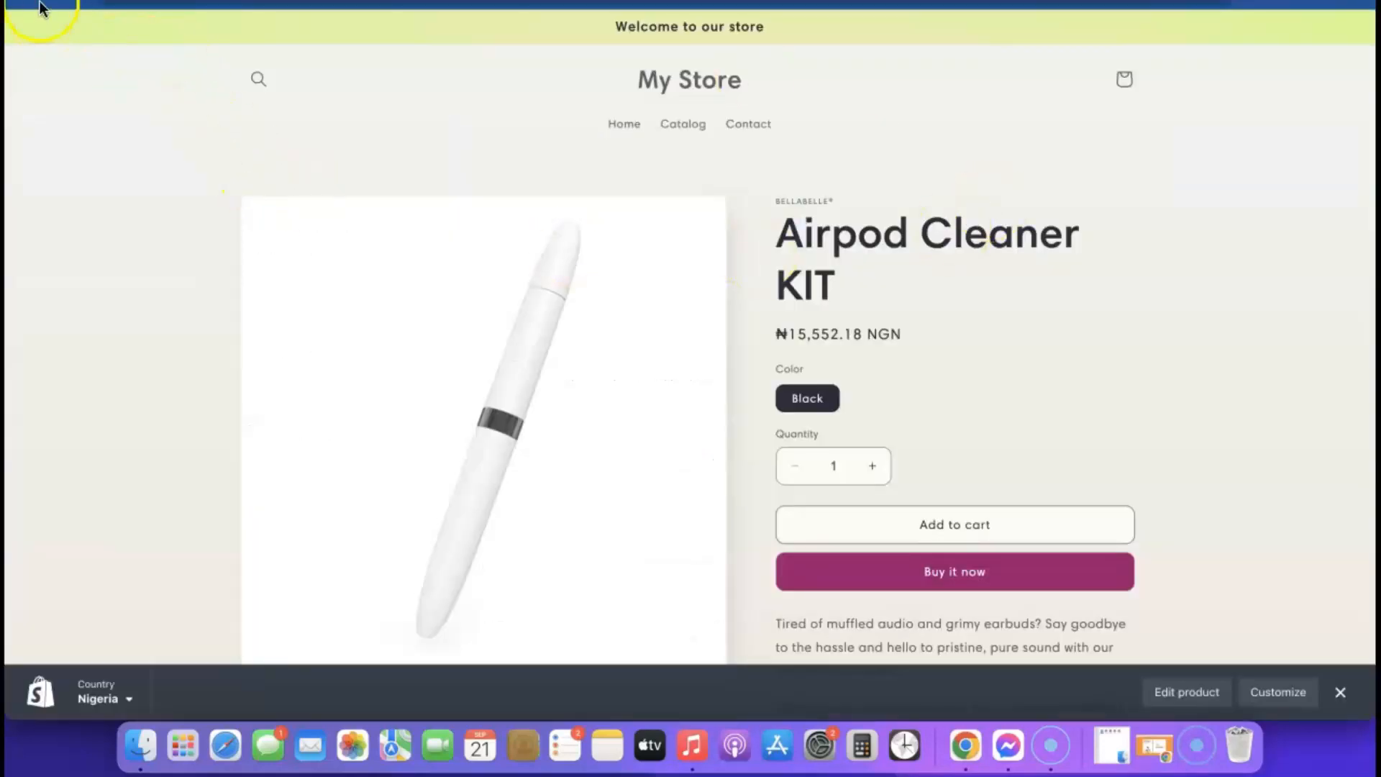
- Reload the storefront product page, then close the Settings overlay to return to Home
left_click(719, 1)
key("Return")
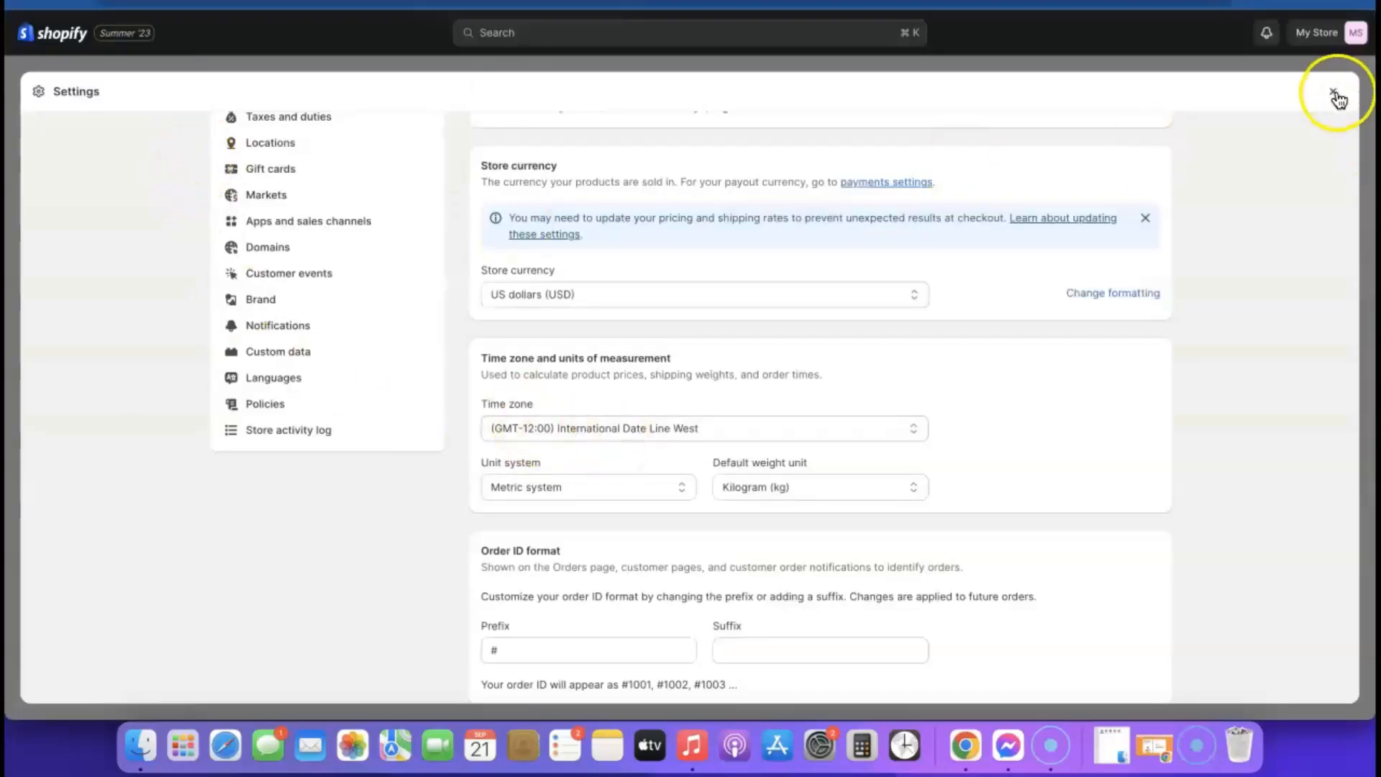
left_click(1334, 93)
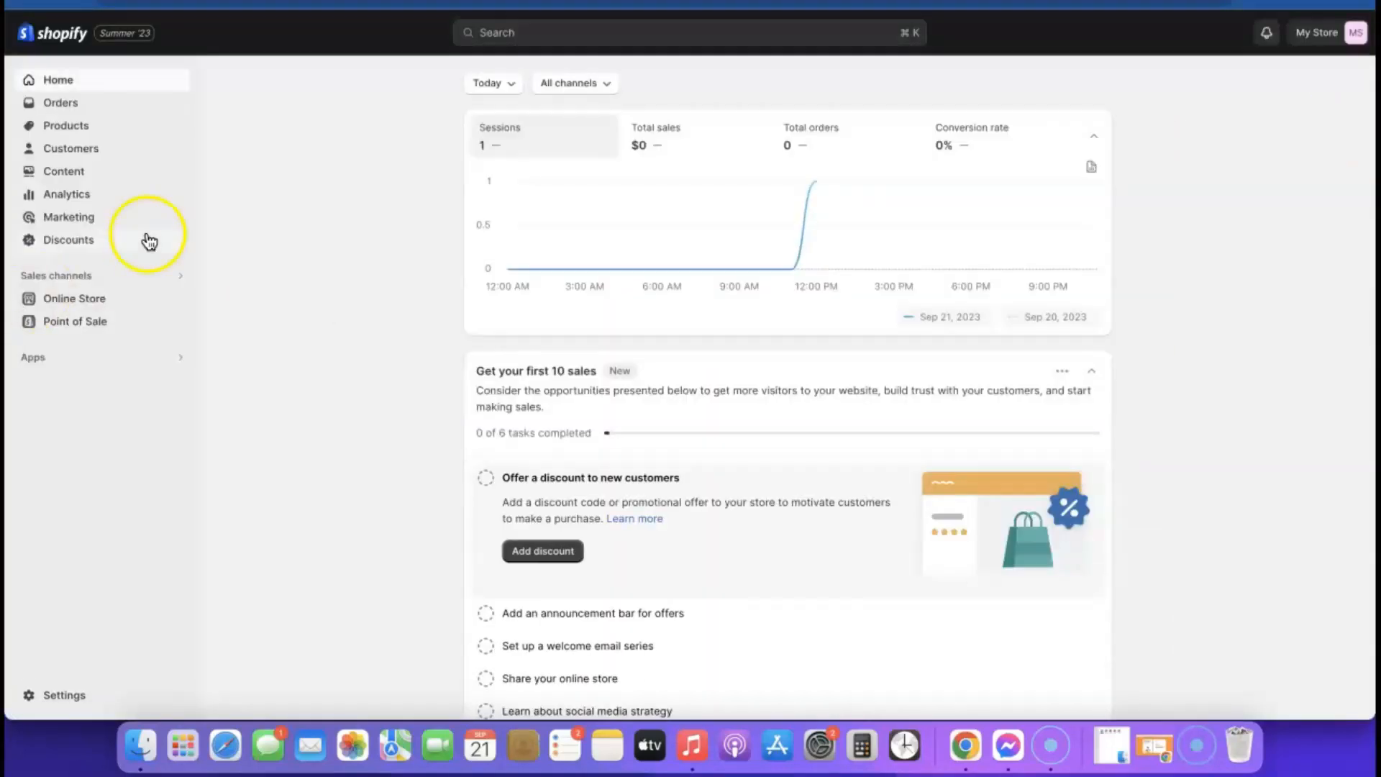
- In Products, change the Airpod Cleaner KIT's Black variant price to 19.99 and save
left_click(65, 129)
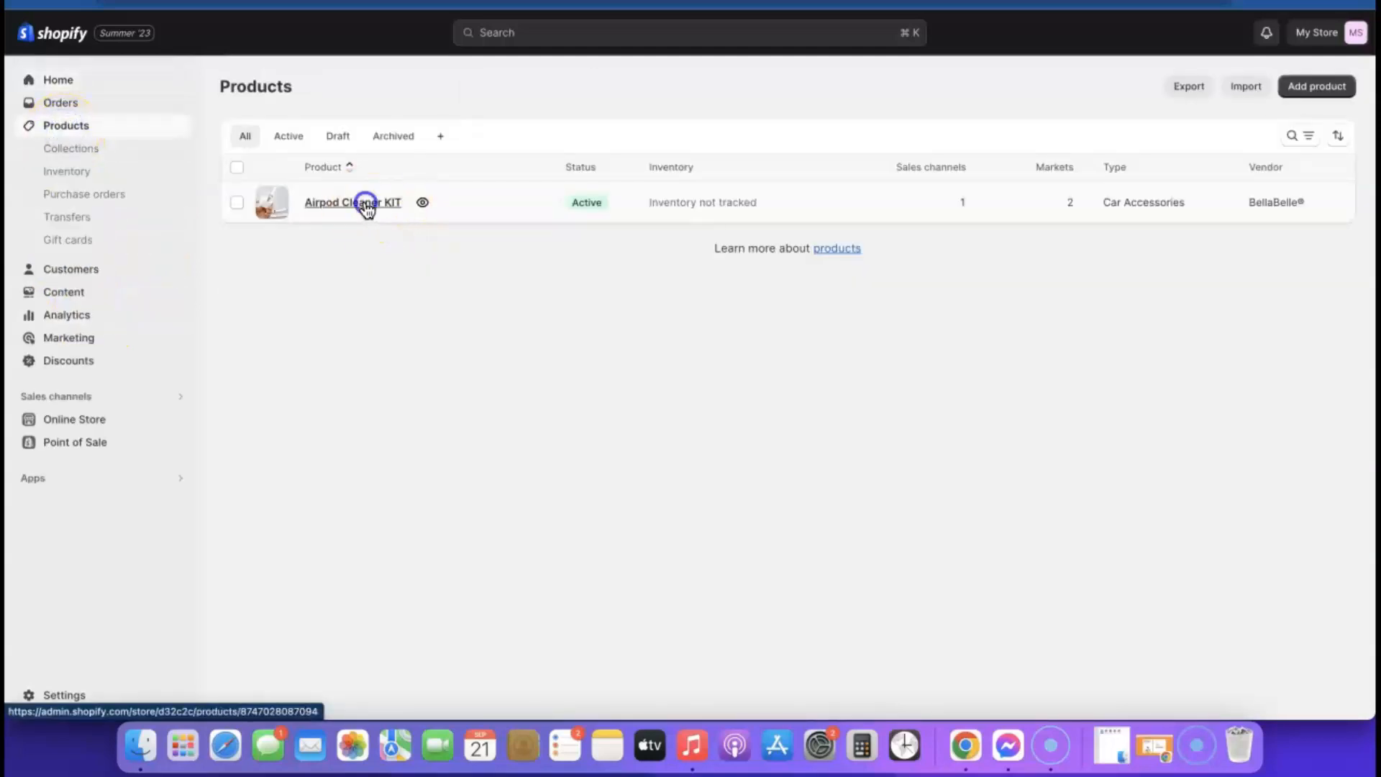
left_click(364, 206)
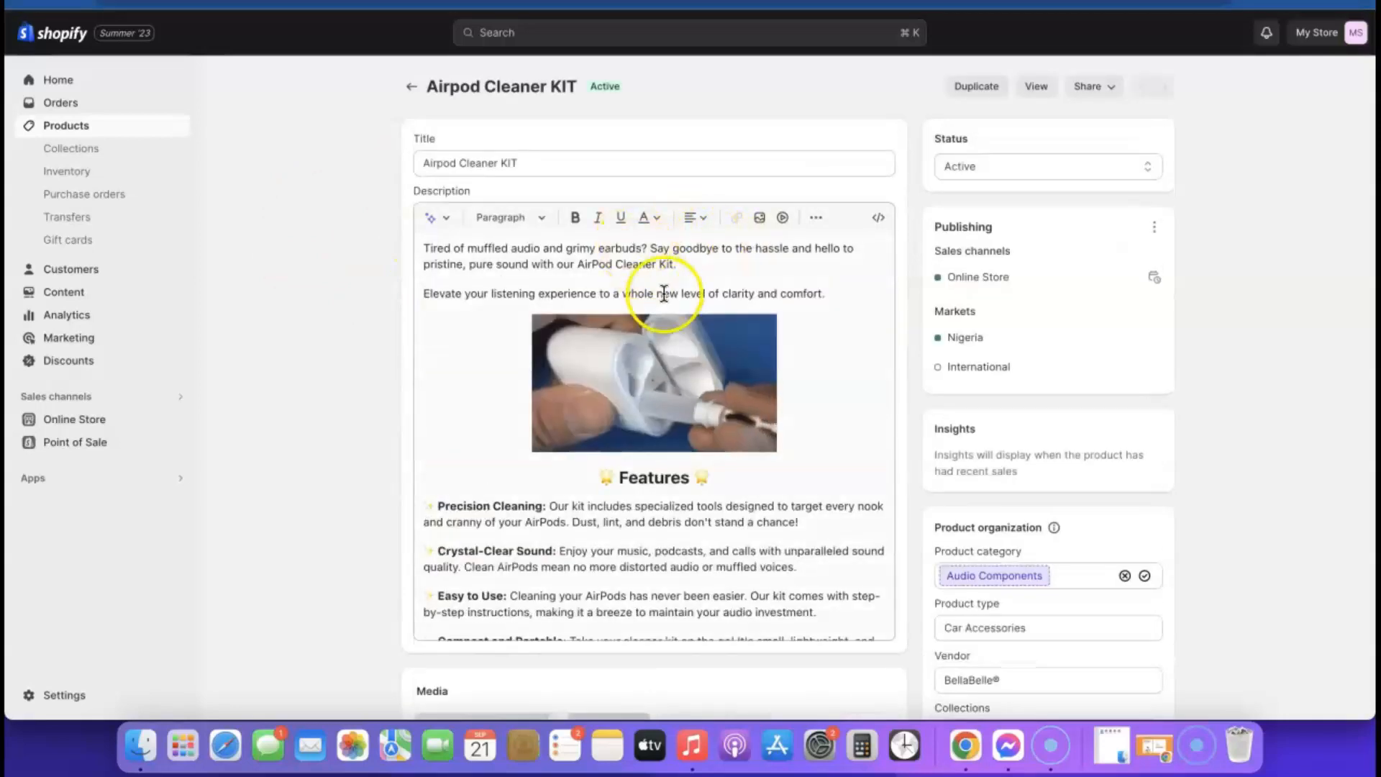
scroll(926, 242, "down", 5)
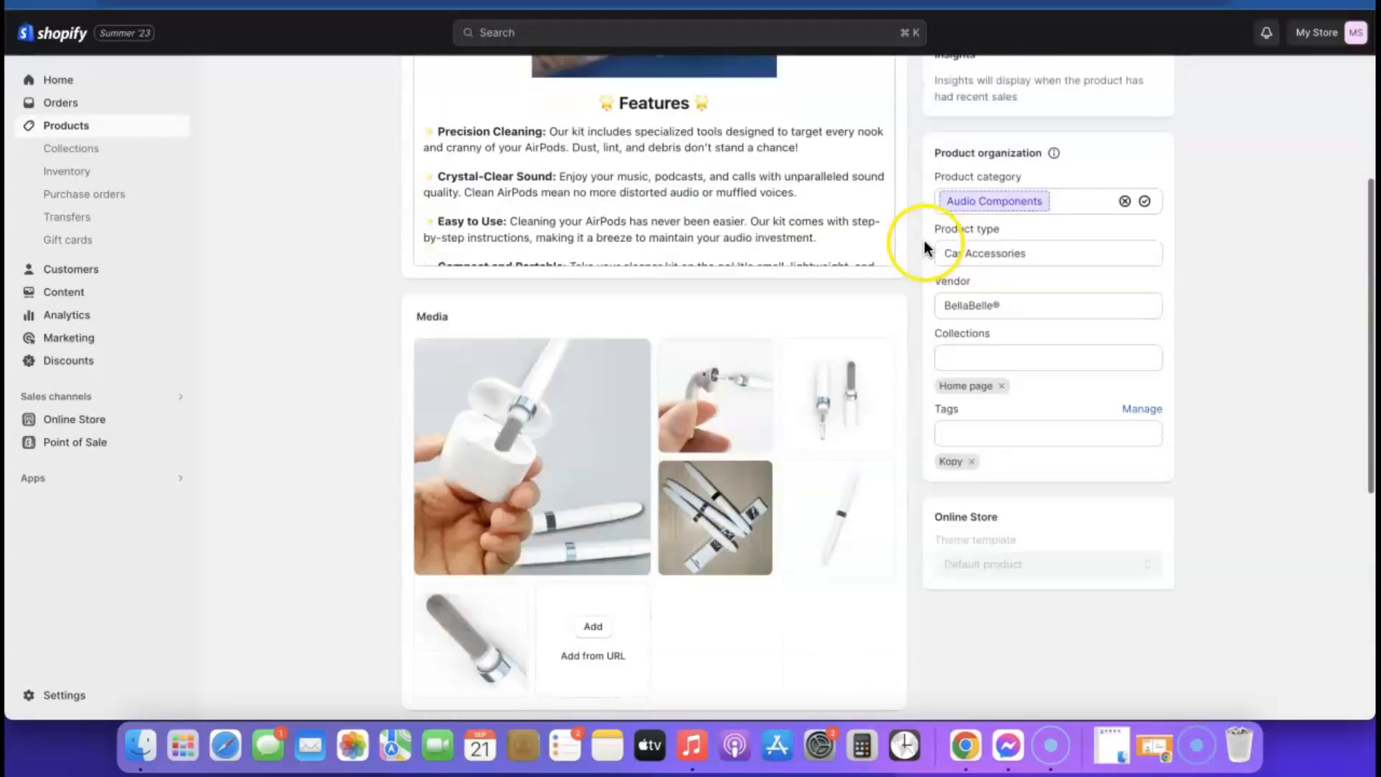
scroll(925, 240, "down", 7)
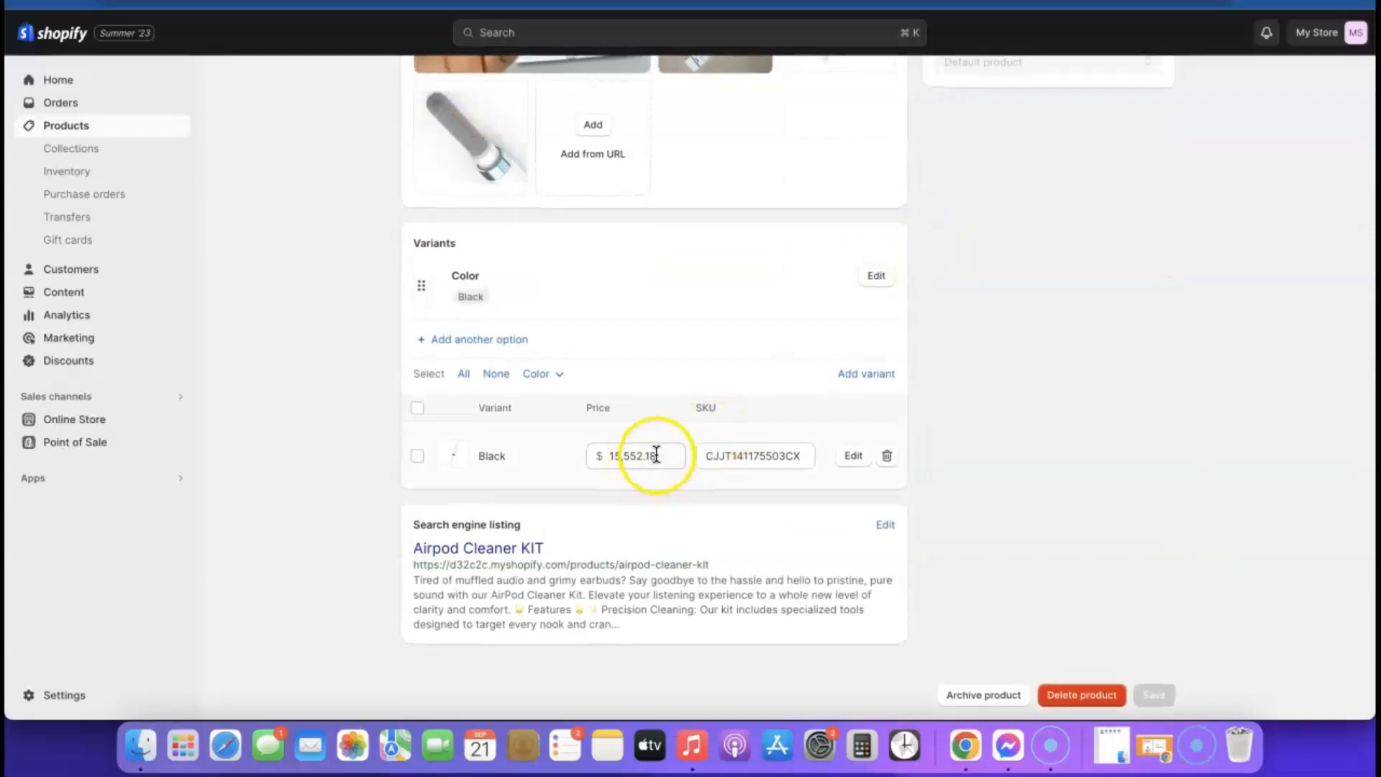
left_click(615, 455)
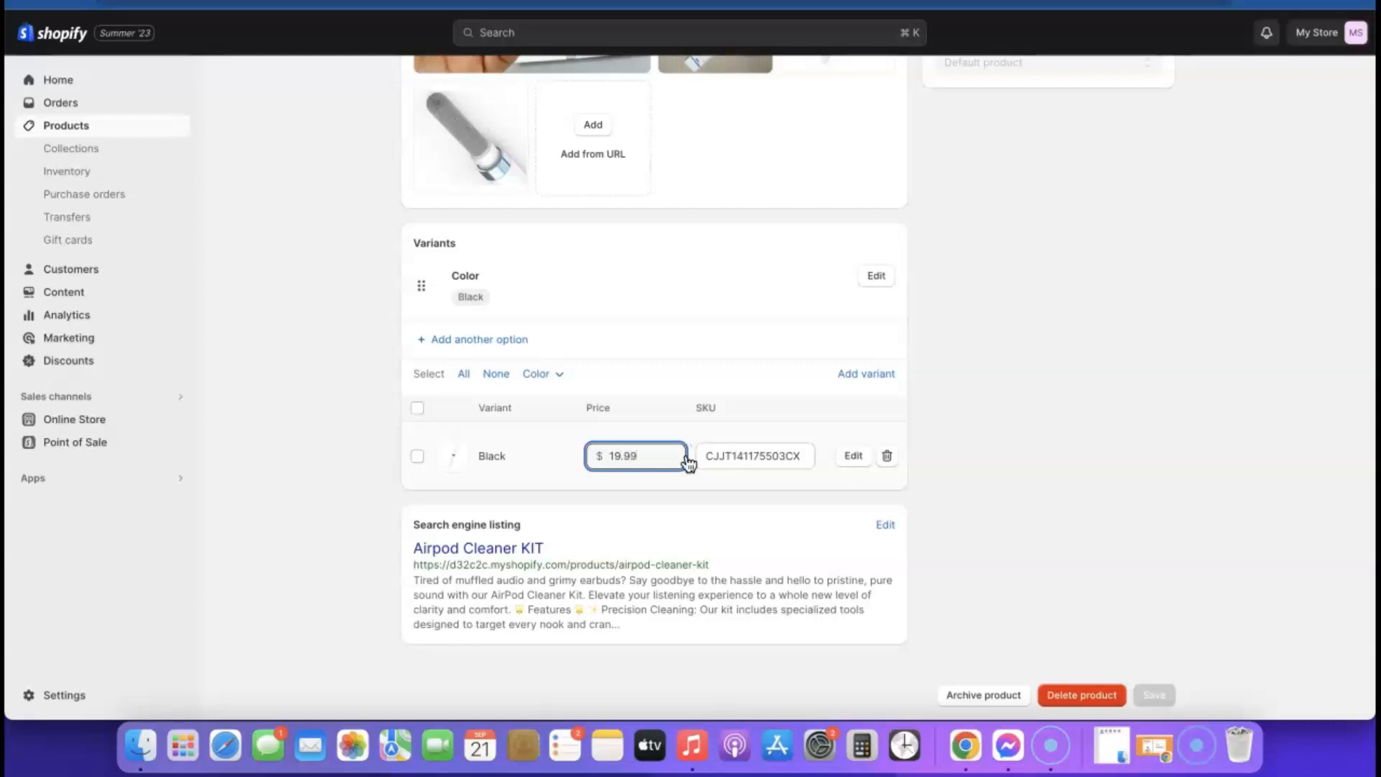
left_click(569, 456)
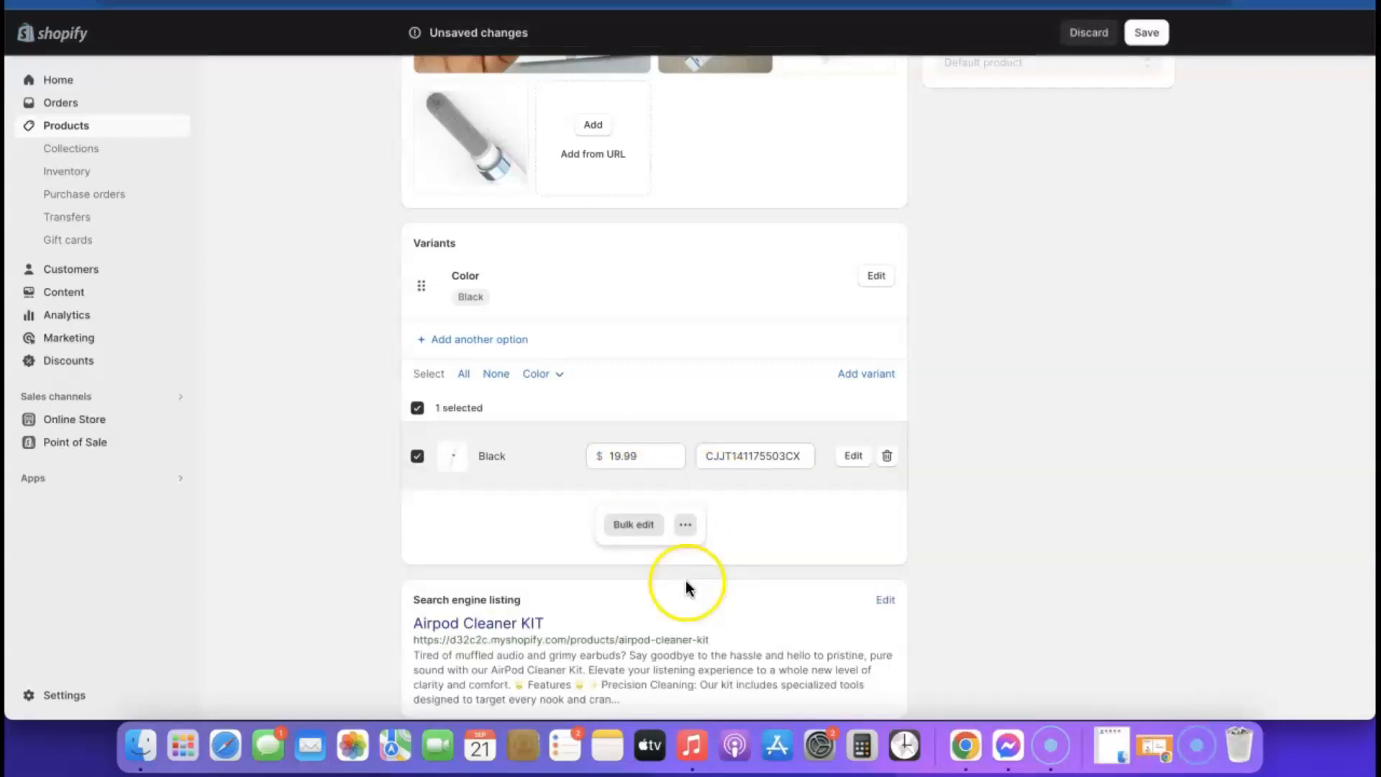
scroll(1163, 200, "up", 5)
left_click(1158, 42)
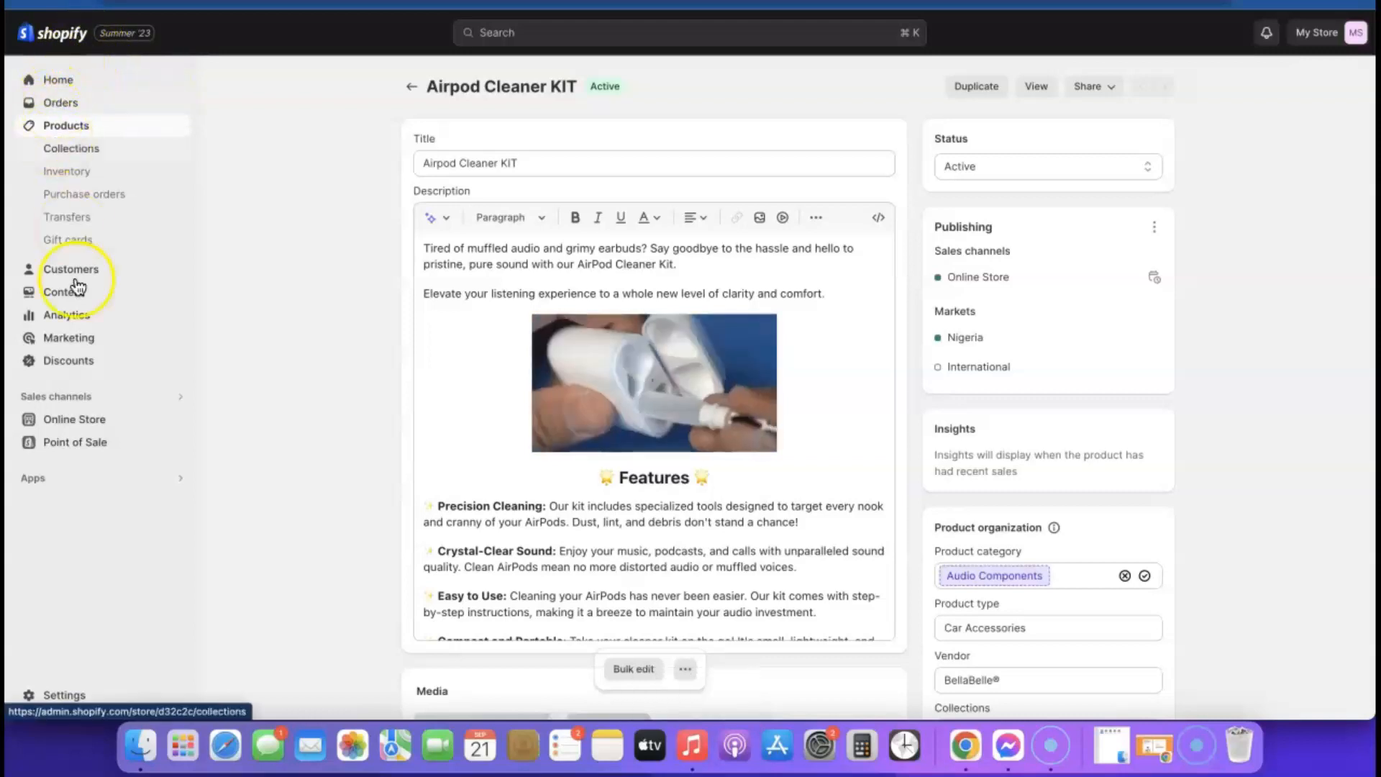
- Customize the live Sense theme and switch the editor to the Products > Default product template
left_click(67, 421)
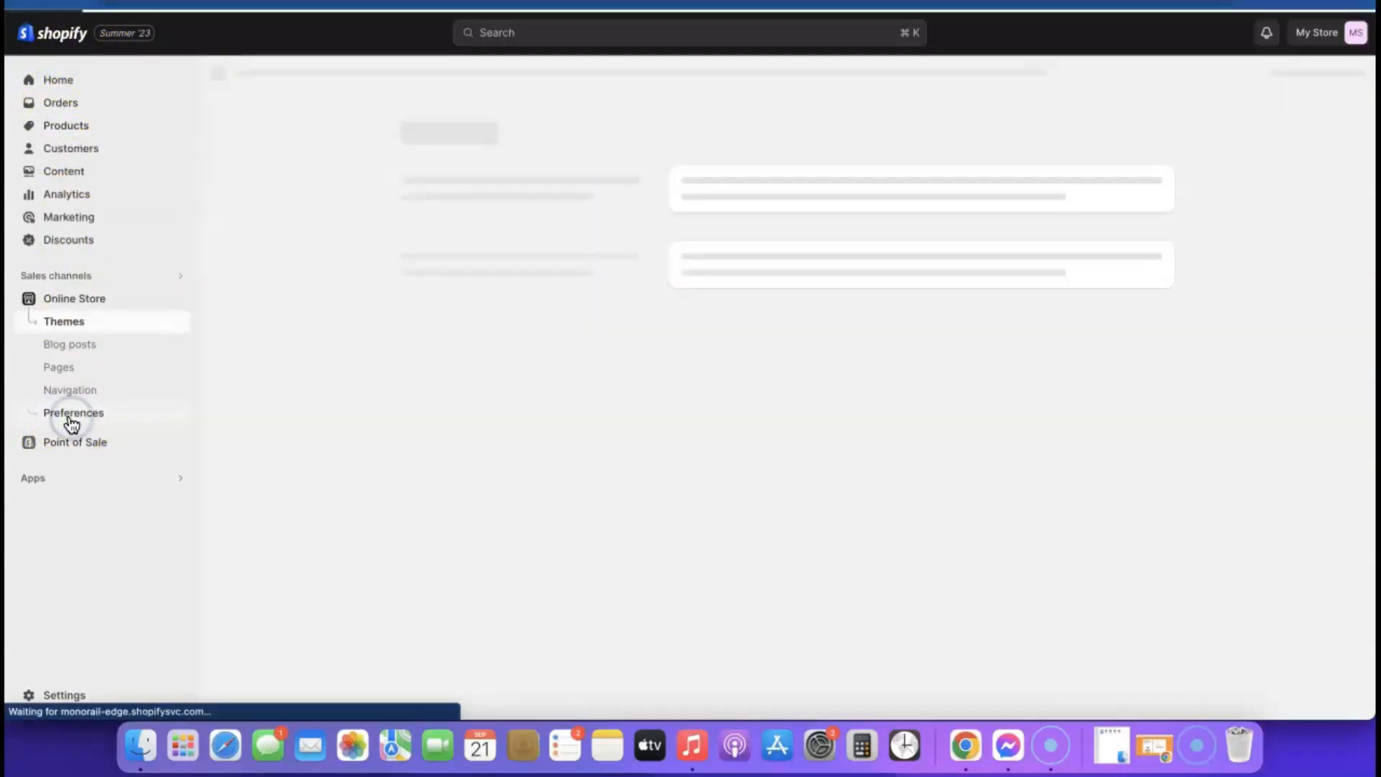
scroll(1079, 460, "down", 1)
left_click(1102, 483)
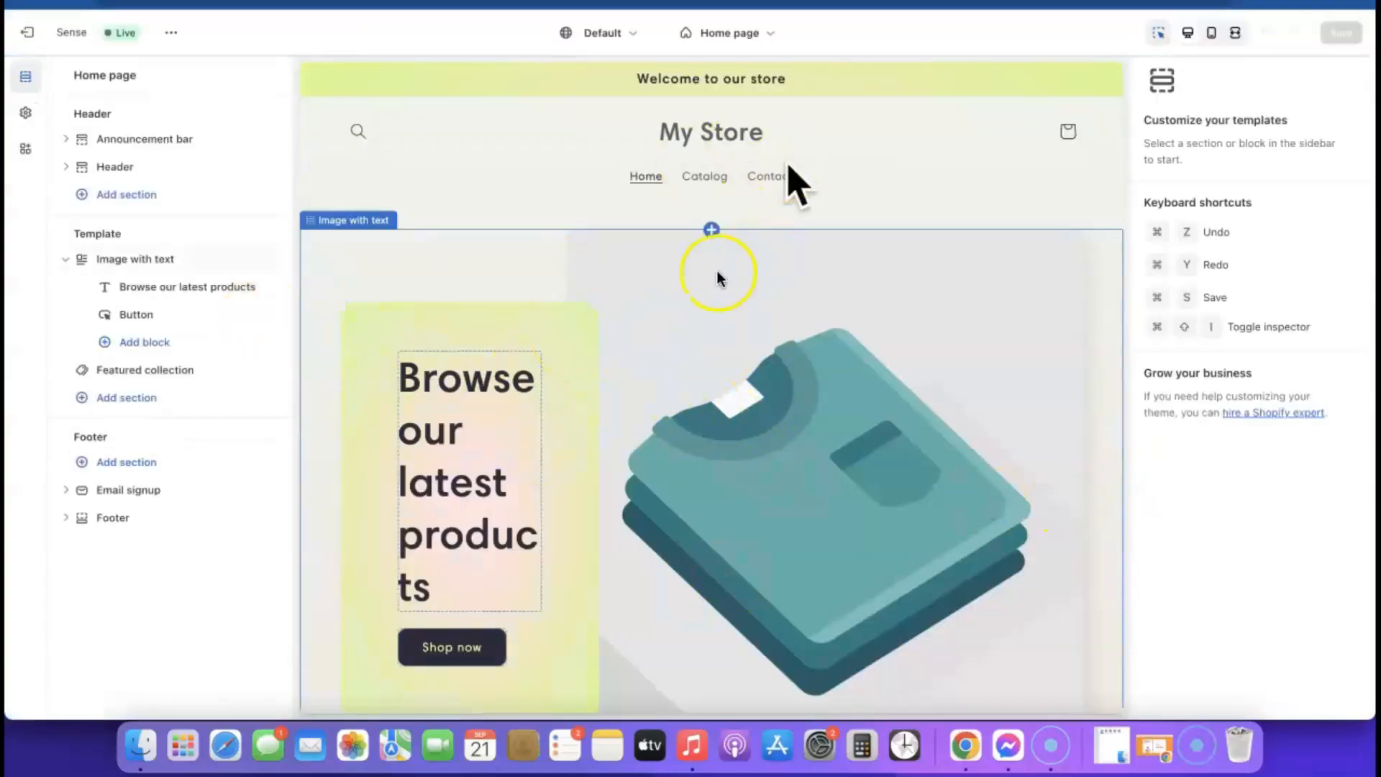
left_click(765, 33)
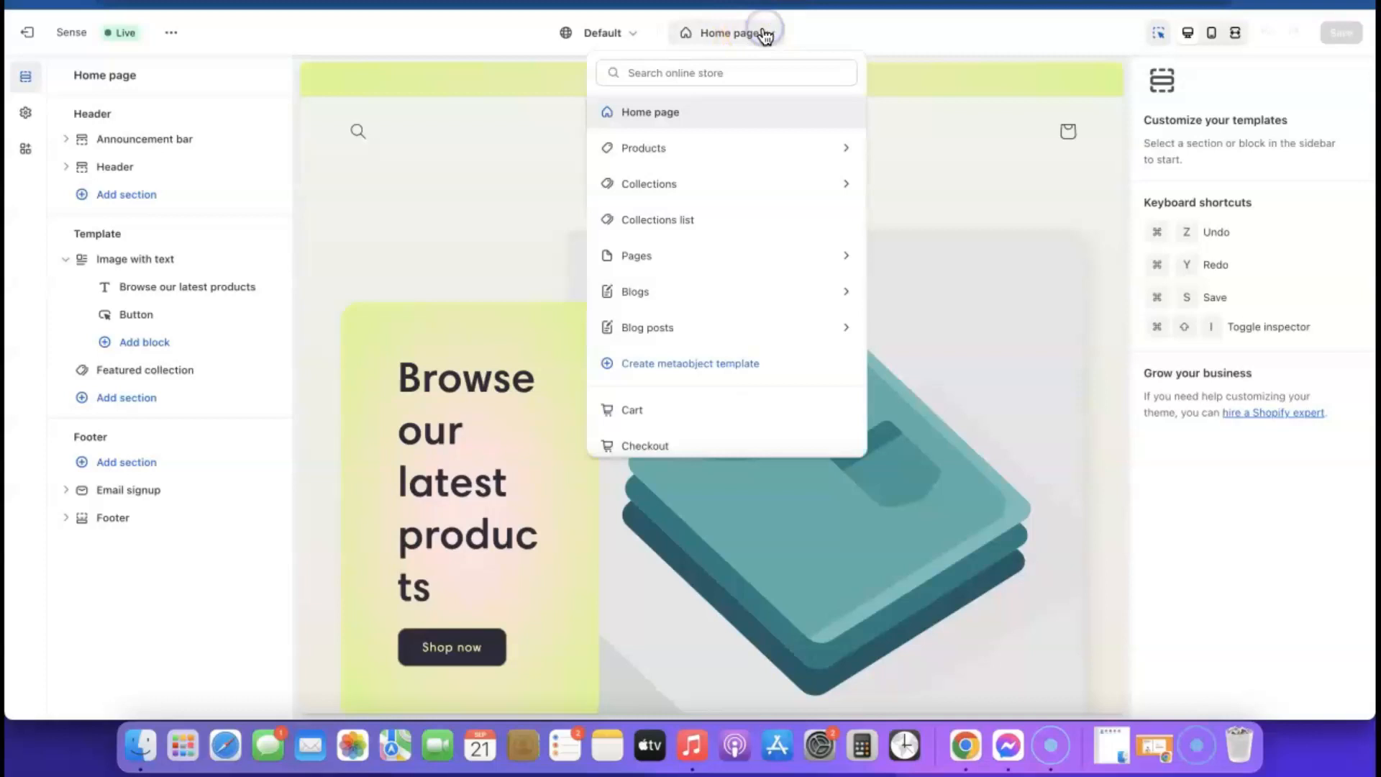
left_click(637, 149)
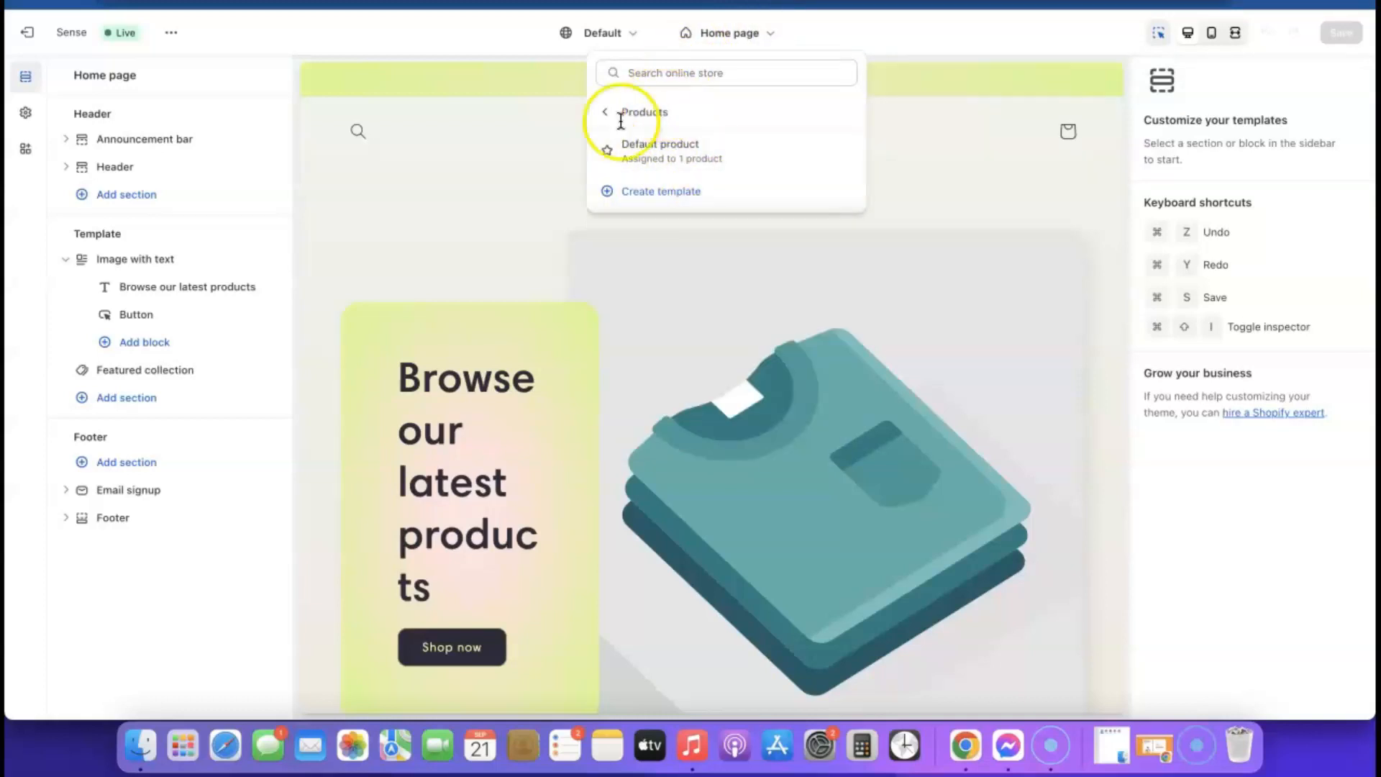
left_click(660, 155)
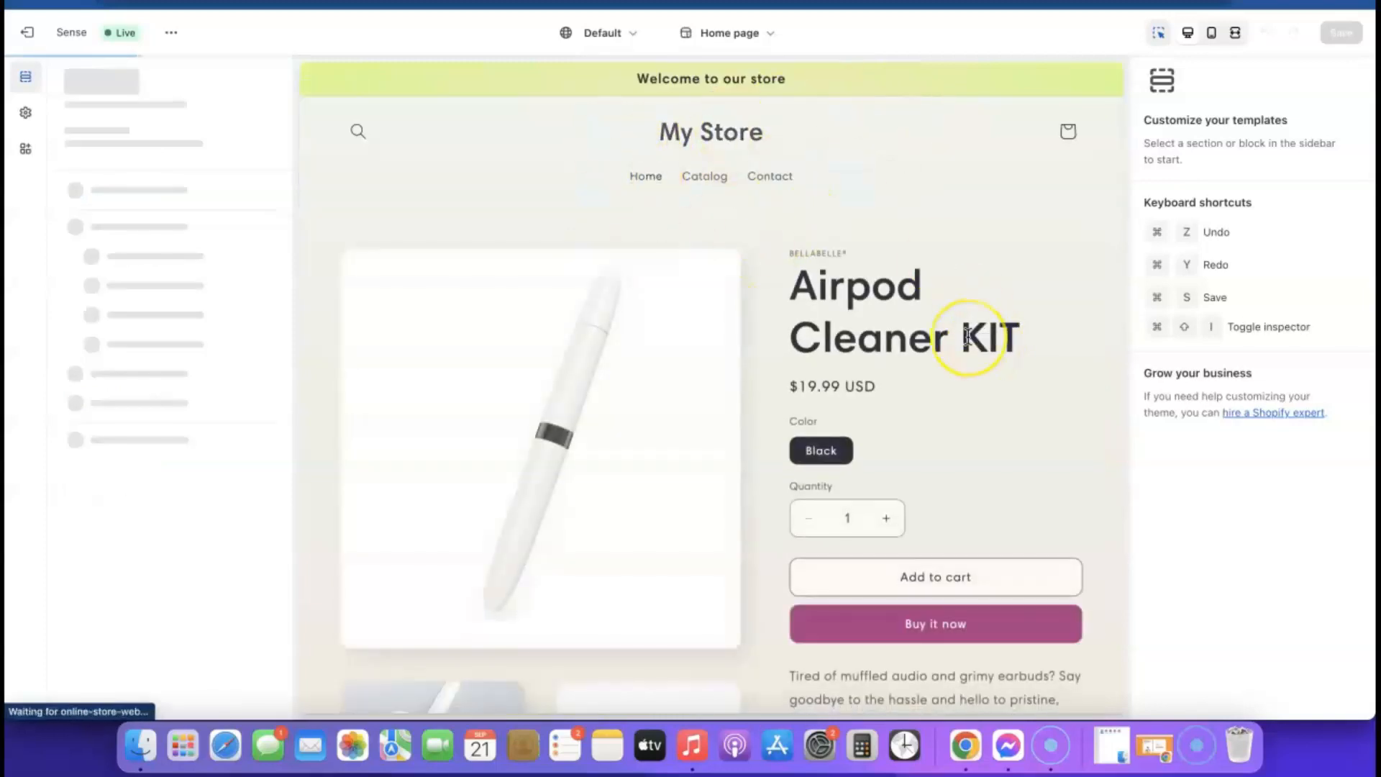
left_click(967, 335)
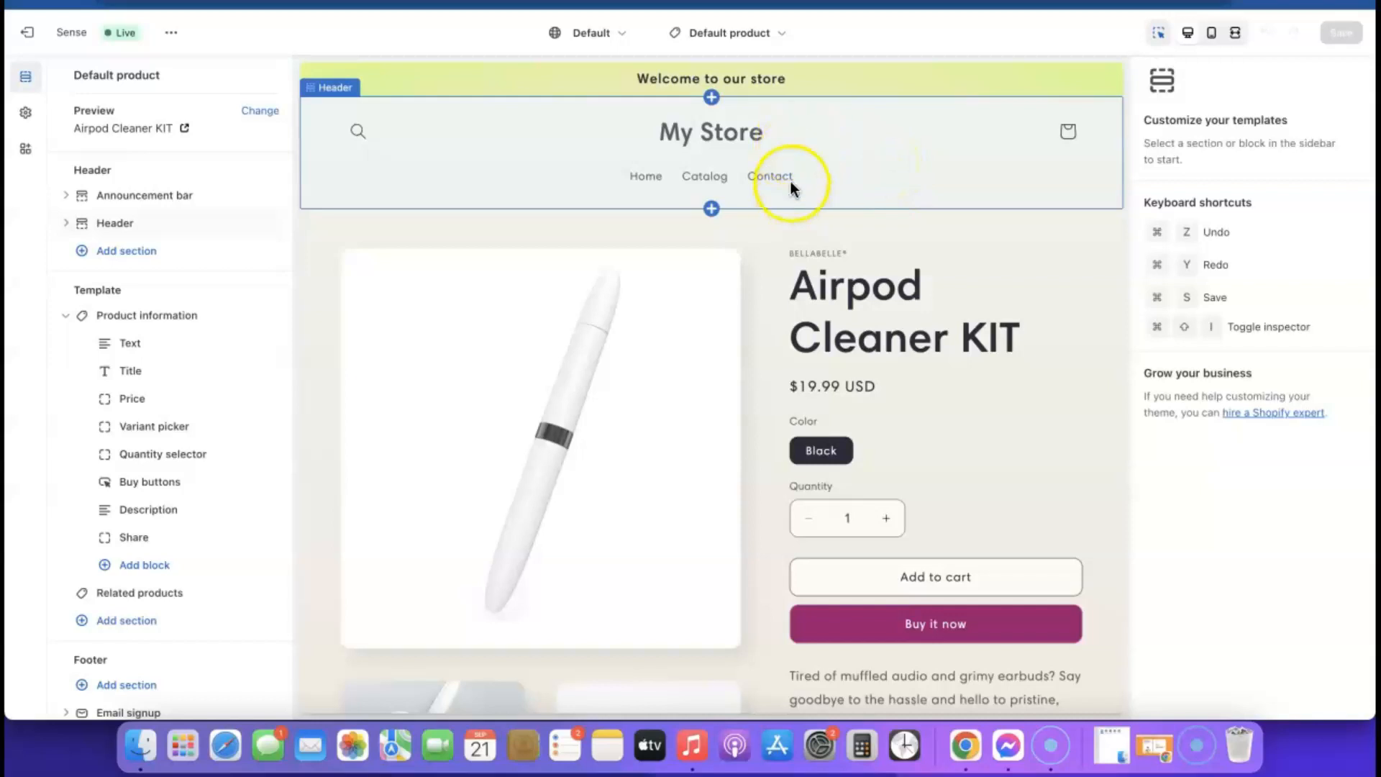
- Upload Airpod KIT (1).png from the computer as the image for the theme's Logo setting
left_click(24, 118)
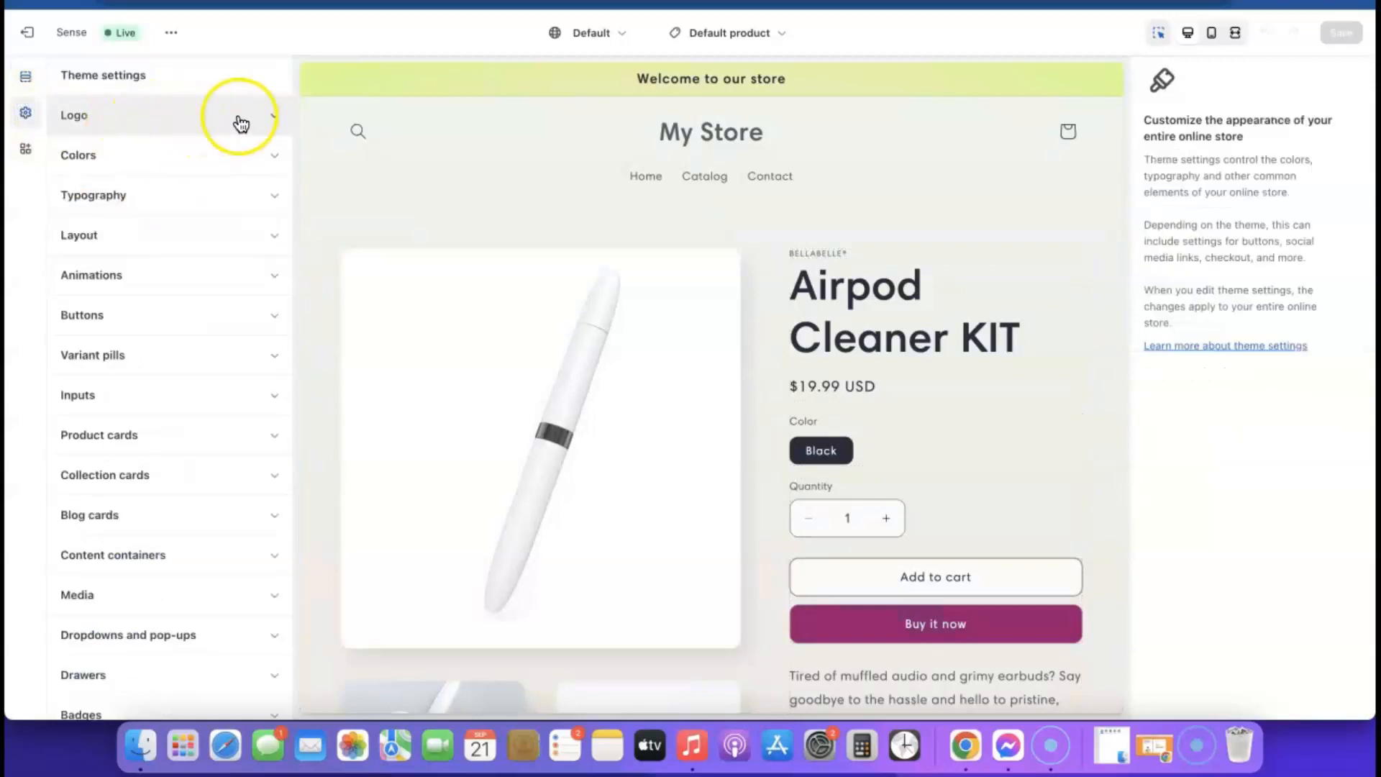
left_click(274, 116)
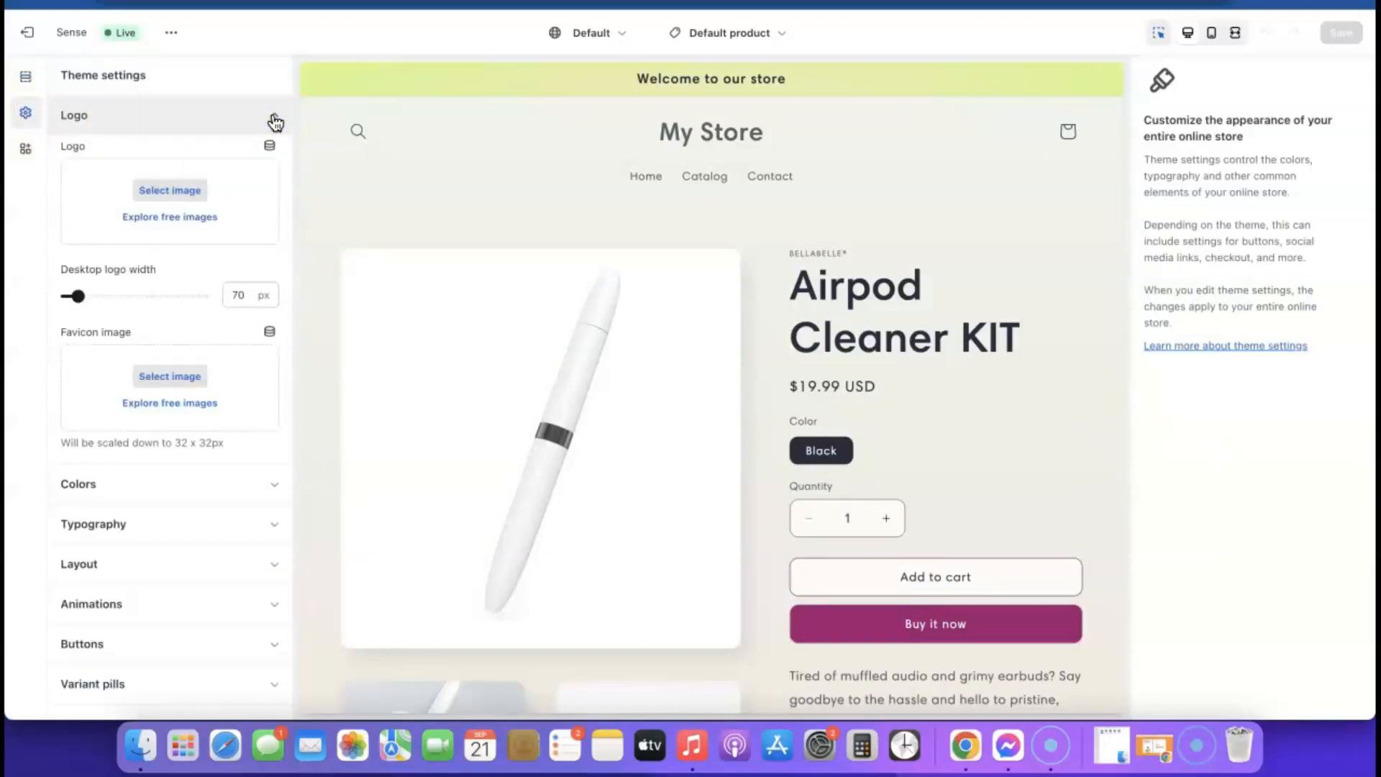
left_click(171, 191)
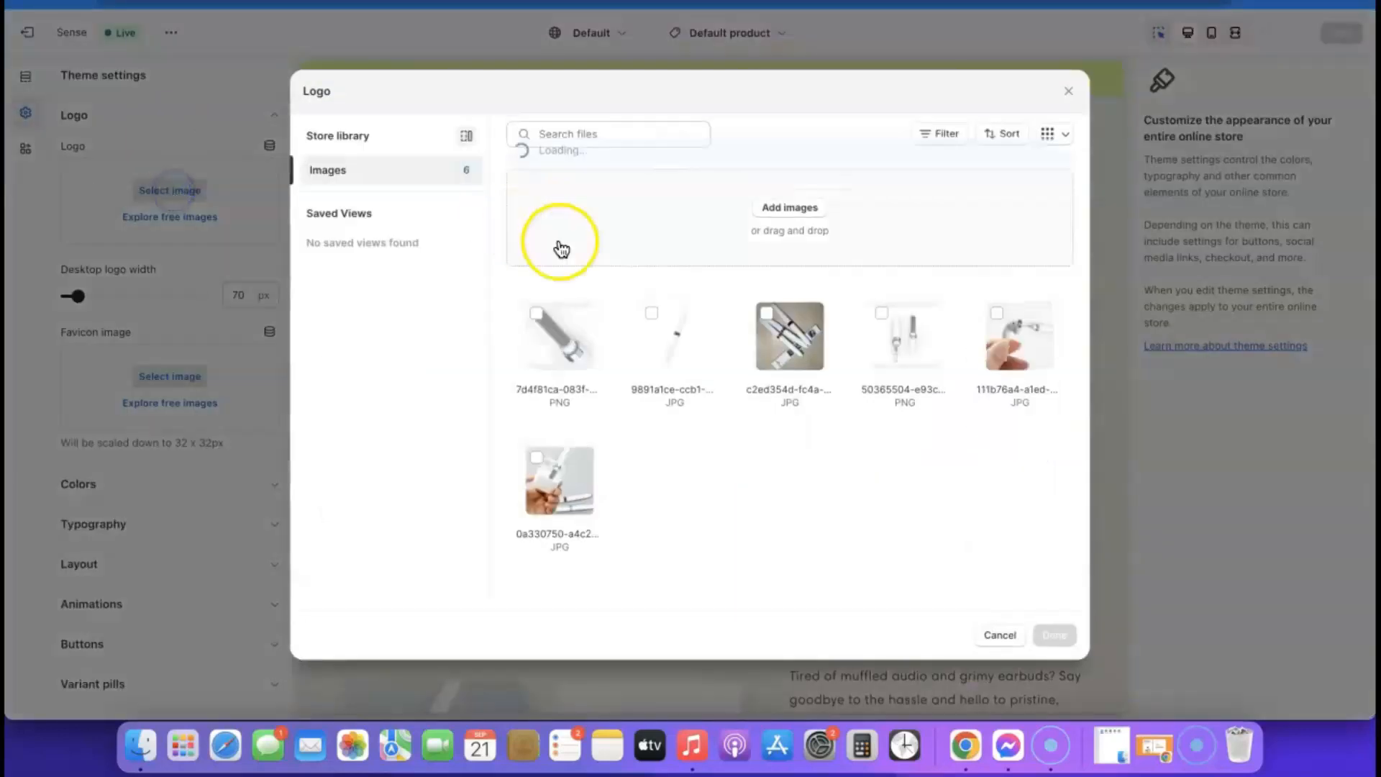
left_click(792, 210)
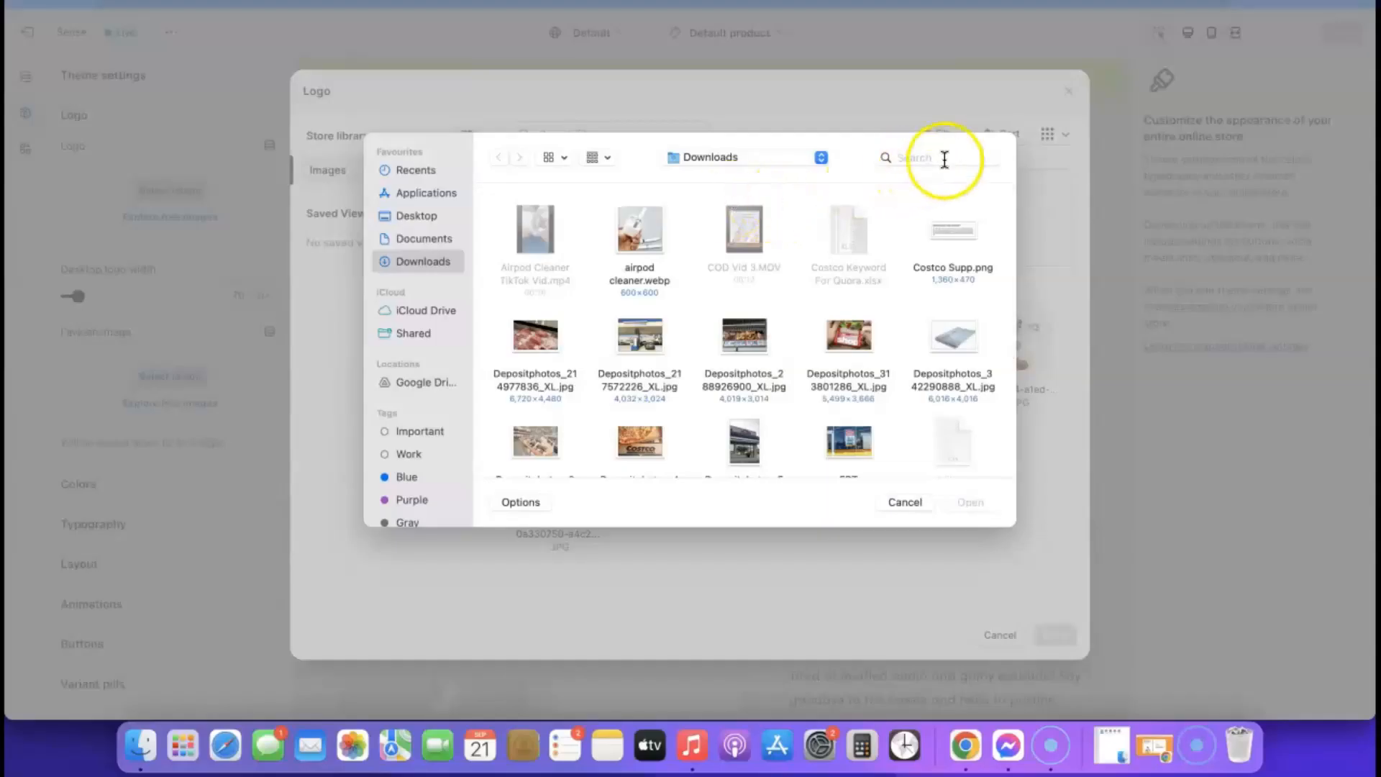
left_click(944, 153)
type("airpod")
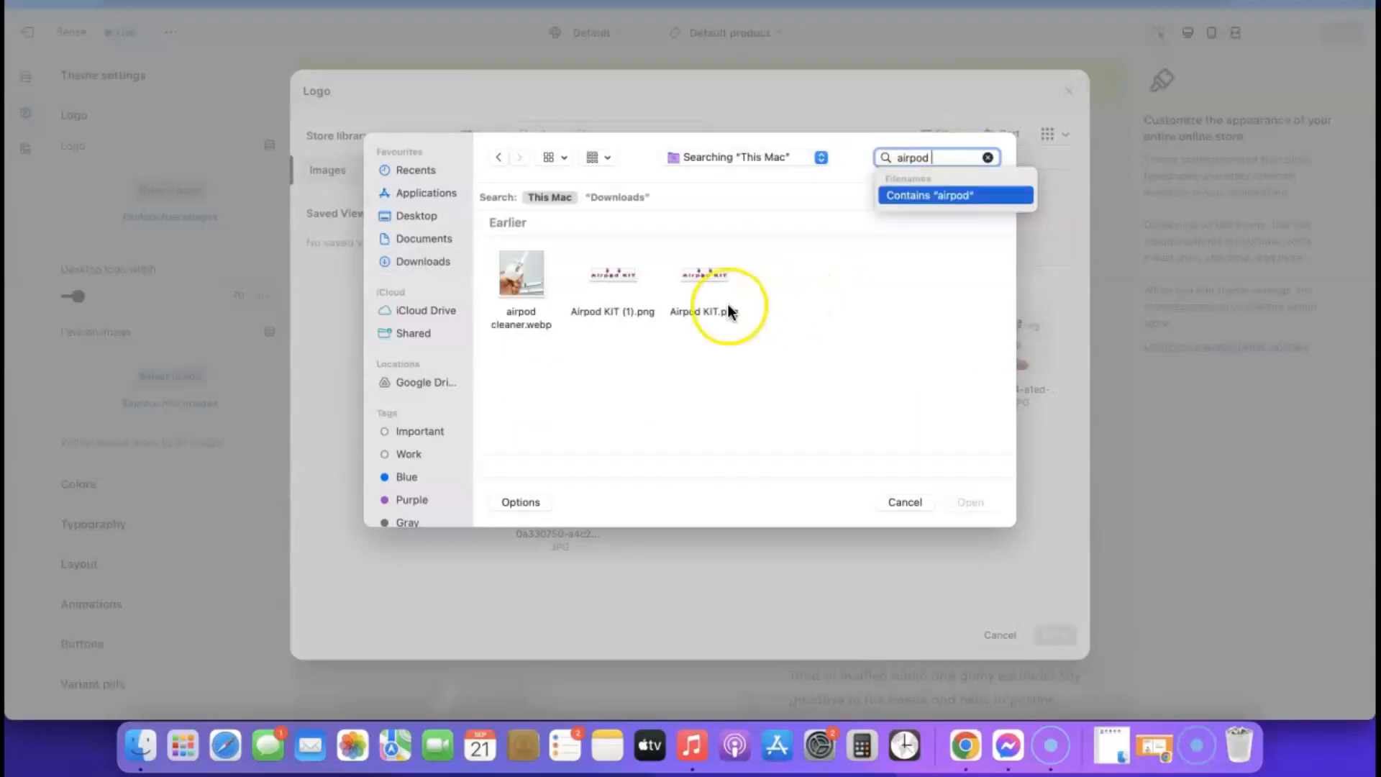
left_click(622, 283)
left_click(964, 502)
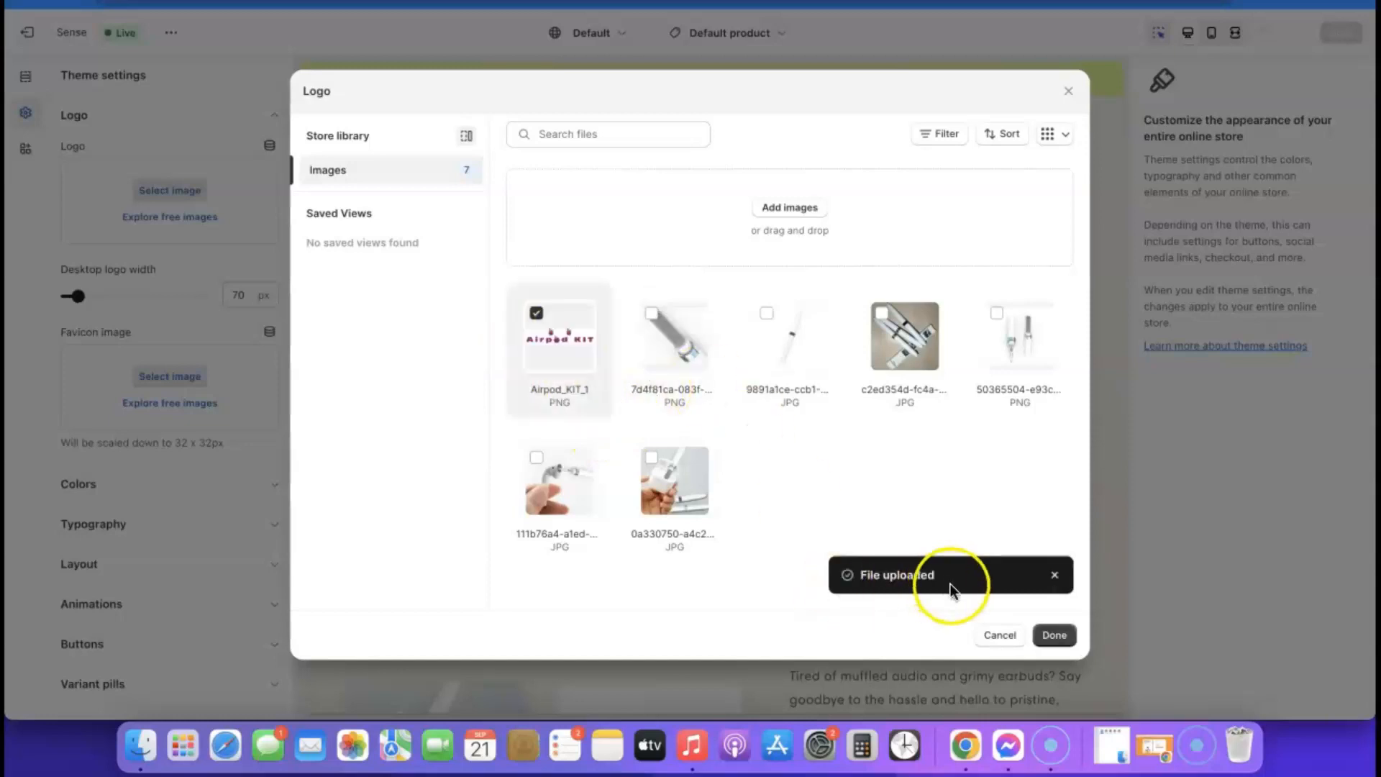
left_click(1052, 634)
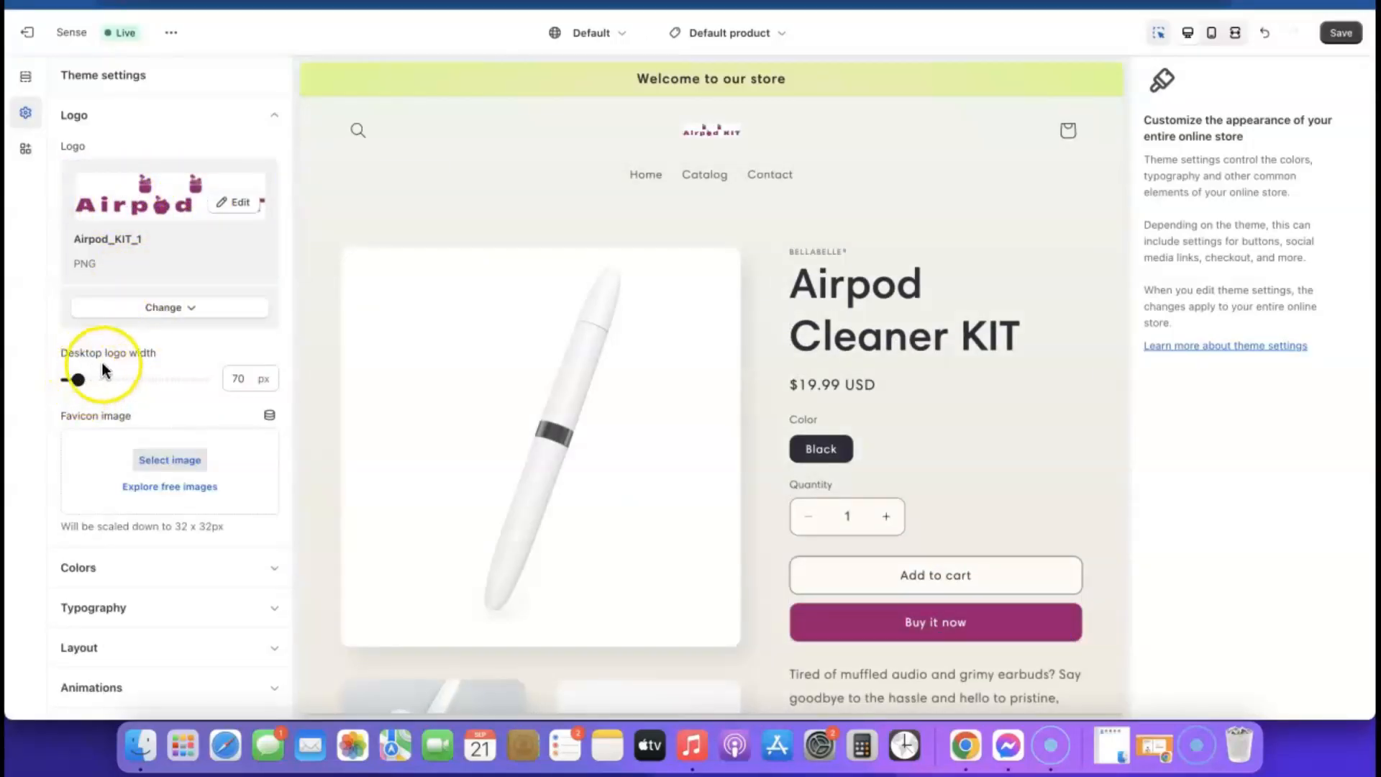
- Widen the desktop logo to 240 px and check the header in the mobile preview
left_click(74, 378)
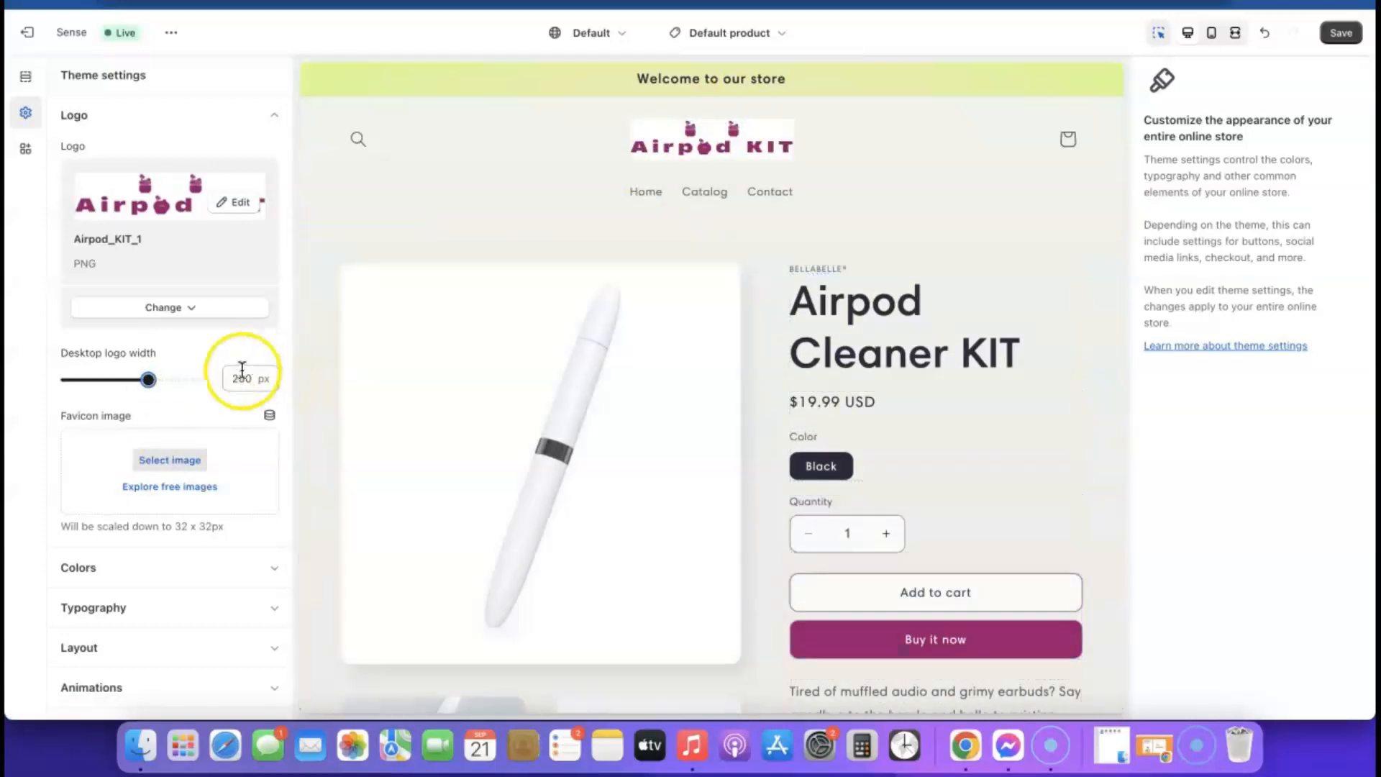
left_click_drag(149, 379, 157, 378)
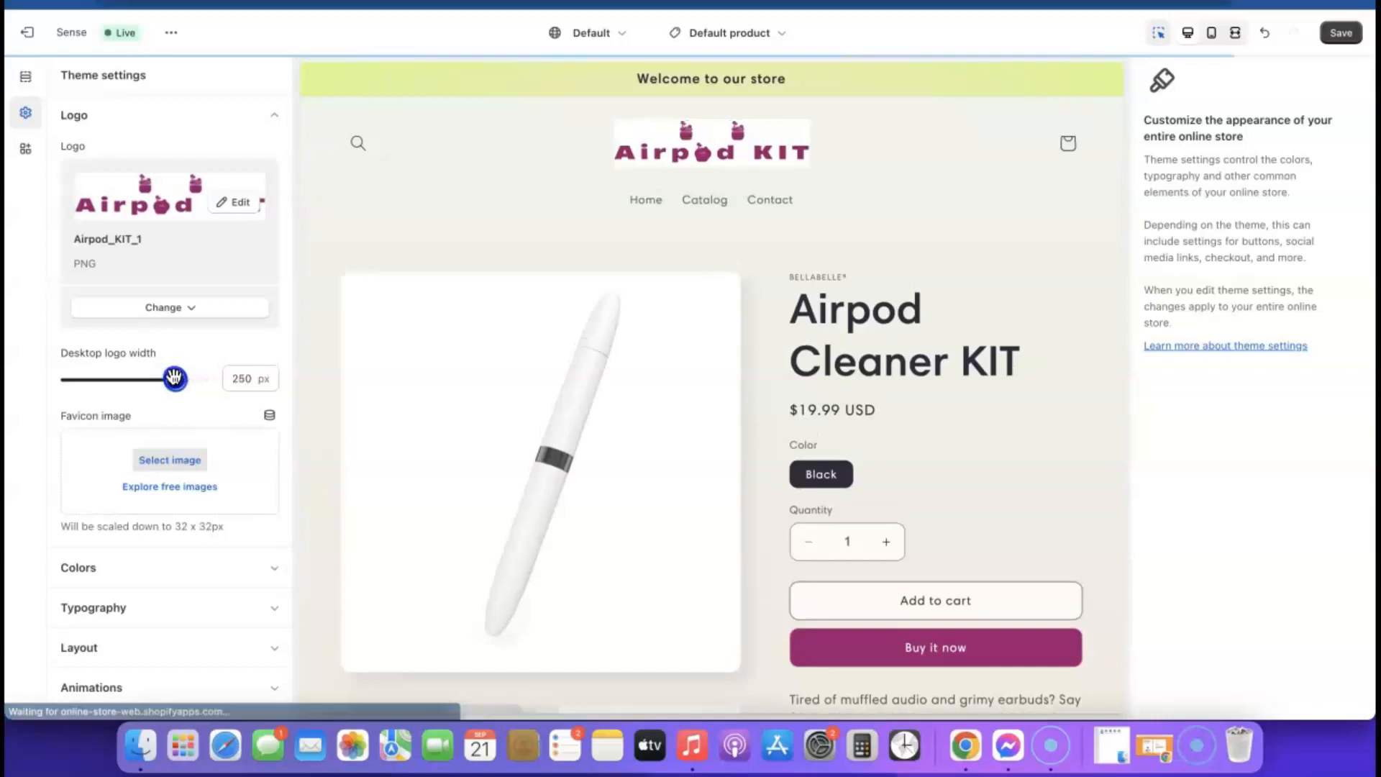
left_click(52, 473)
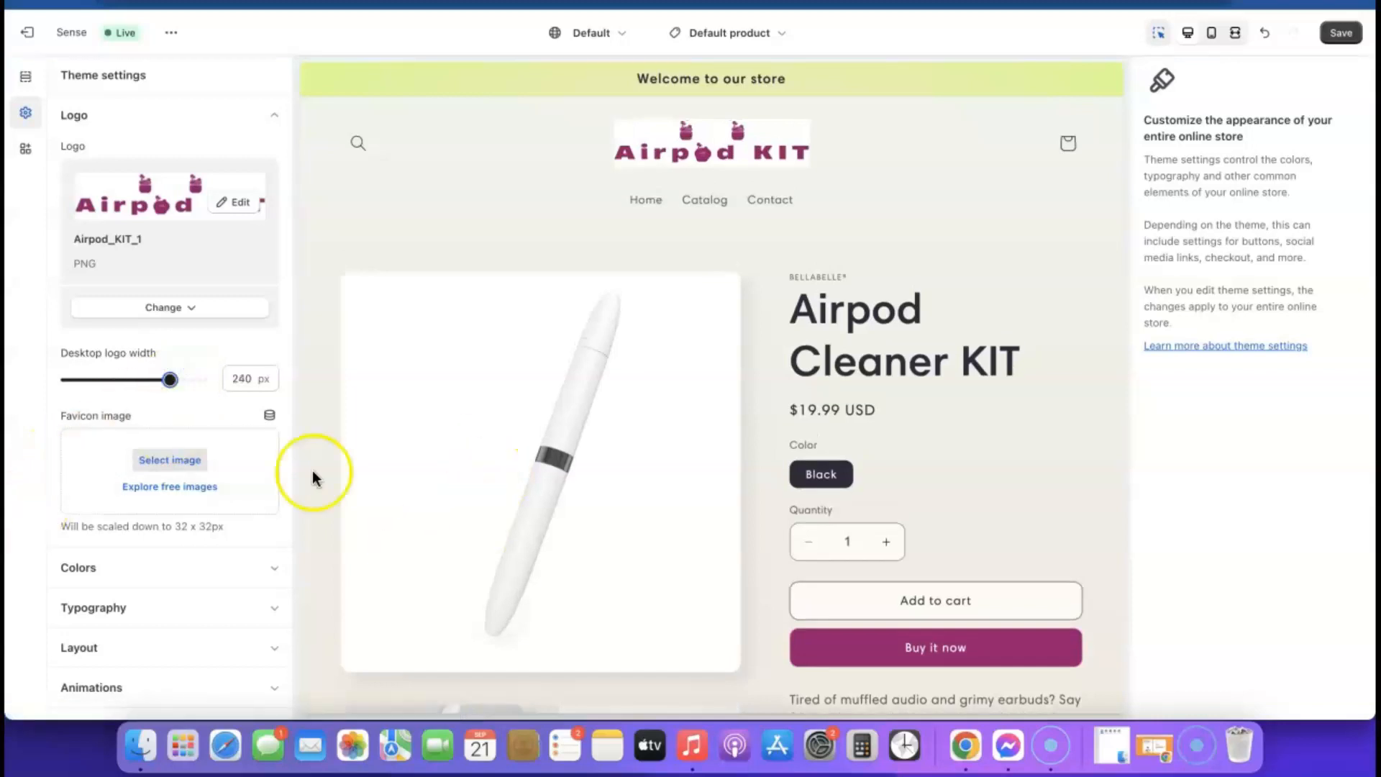
left_click(1216, 35)
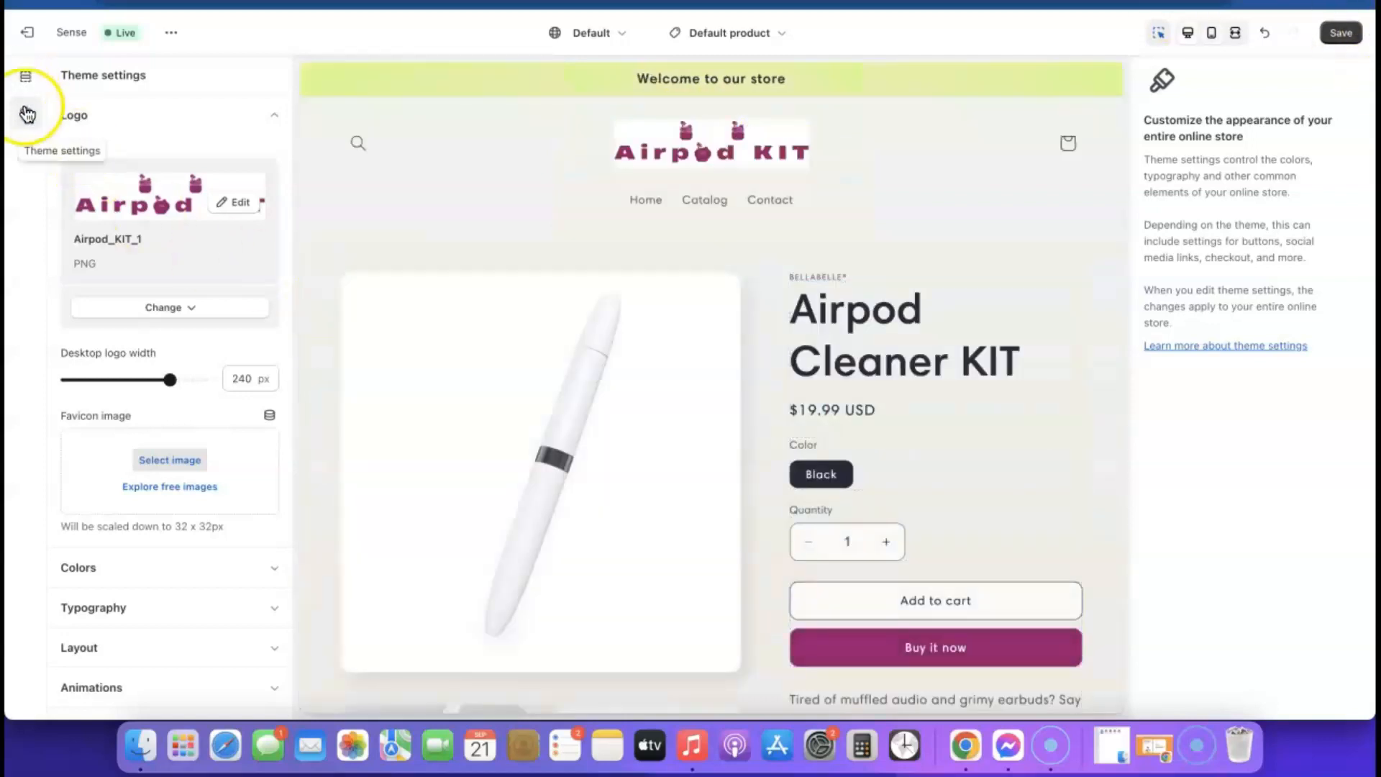
left_click(26, 110)
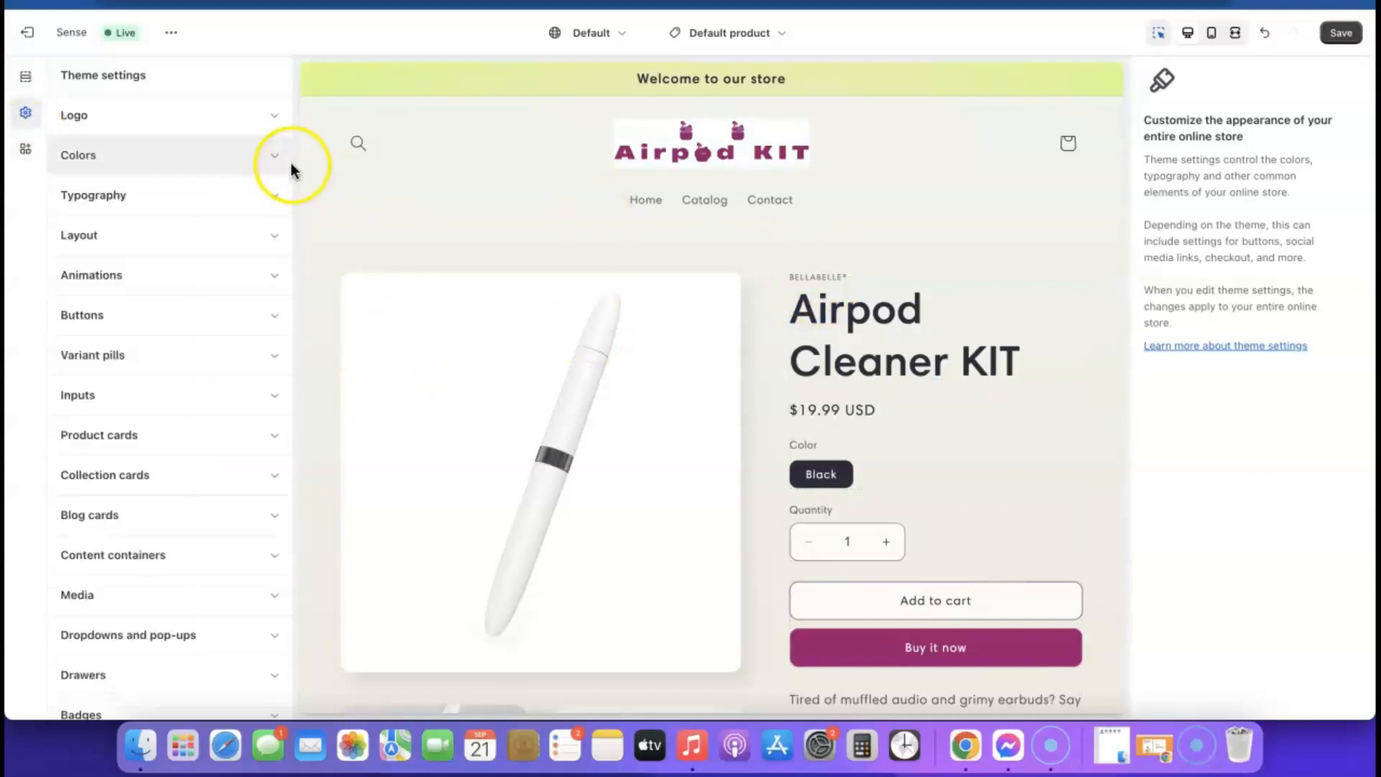
- Set color Scheme 1's background to pure white #FFF
left_click(275, 156)
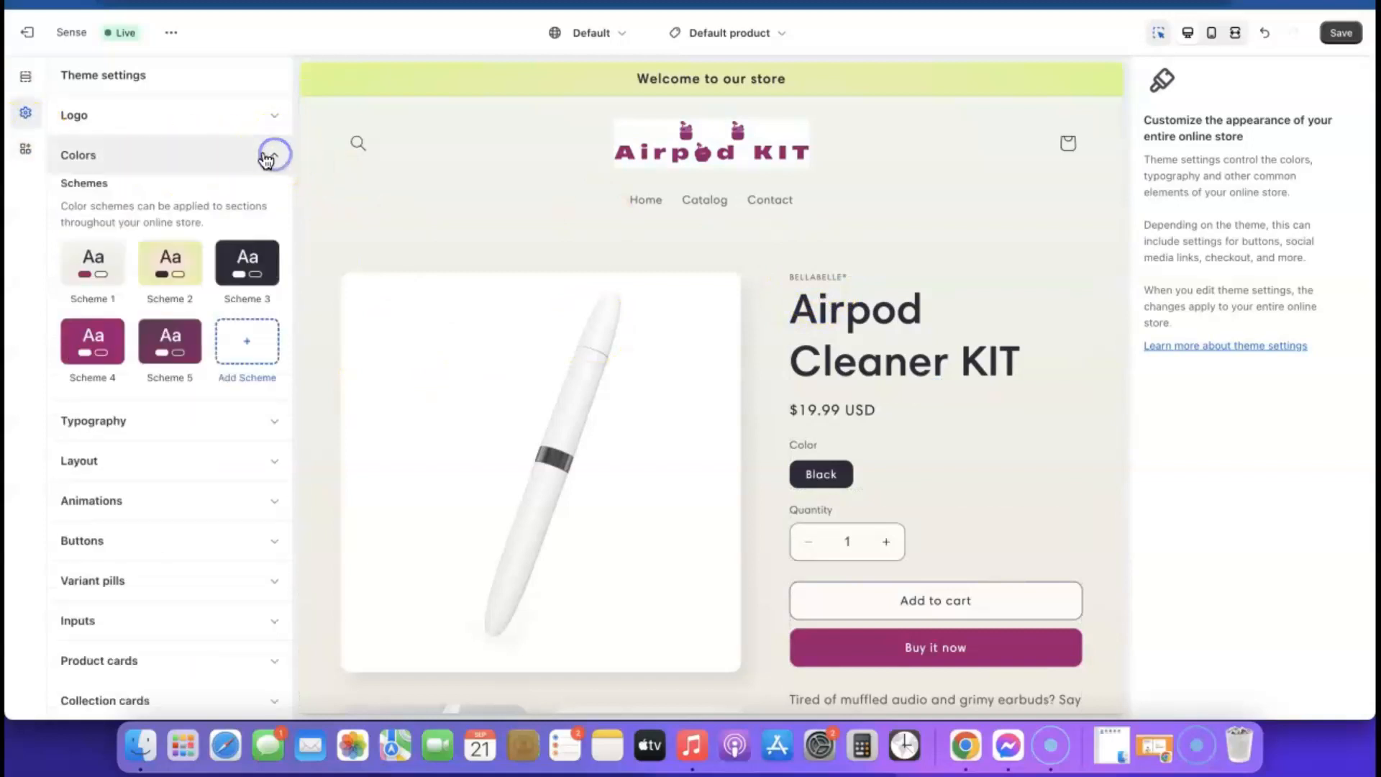
left_click(92, 266)
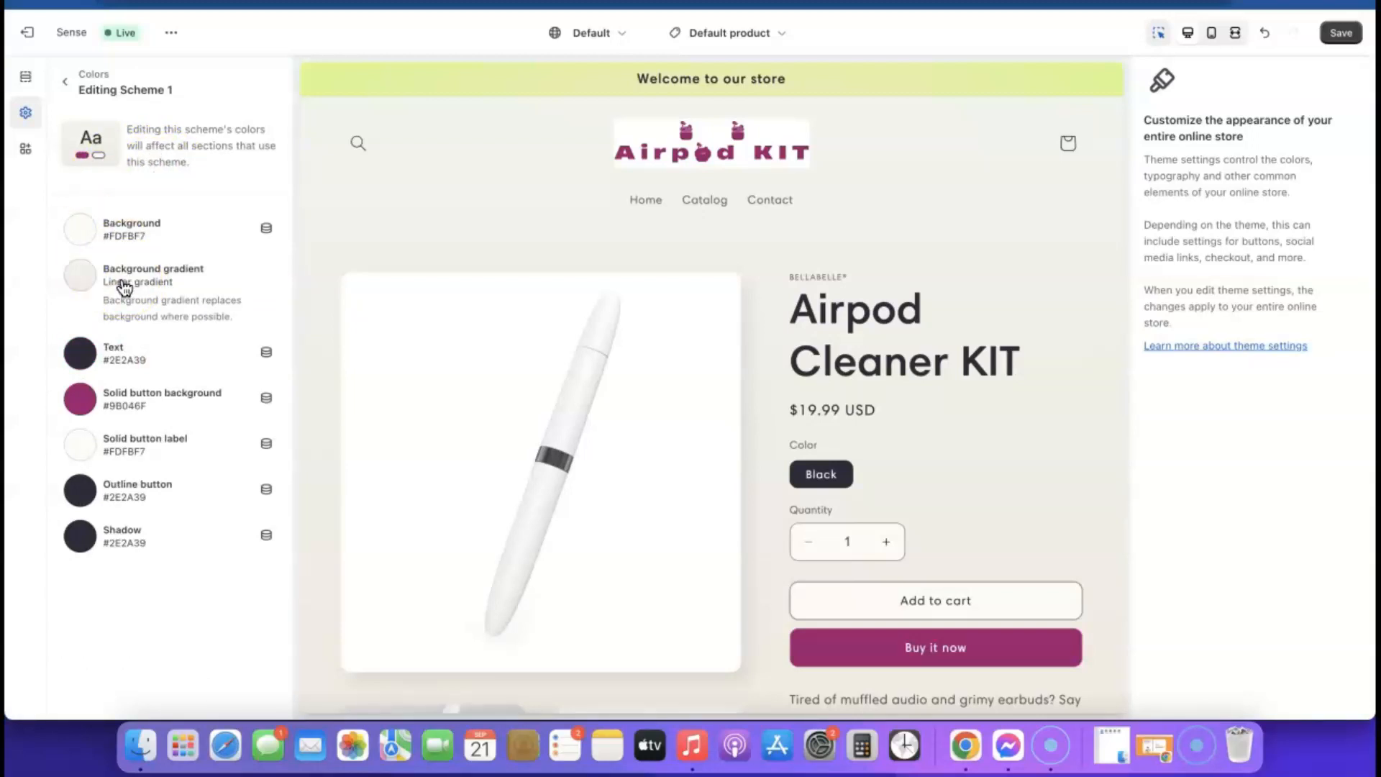
left_click(85, 231)
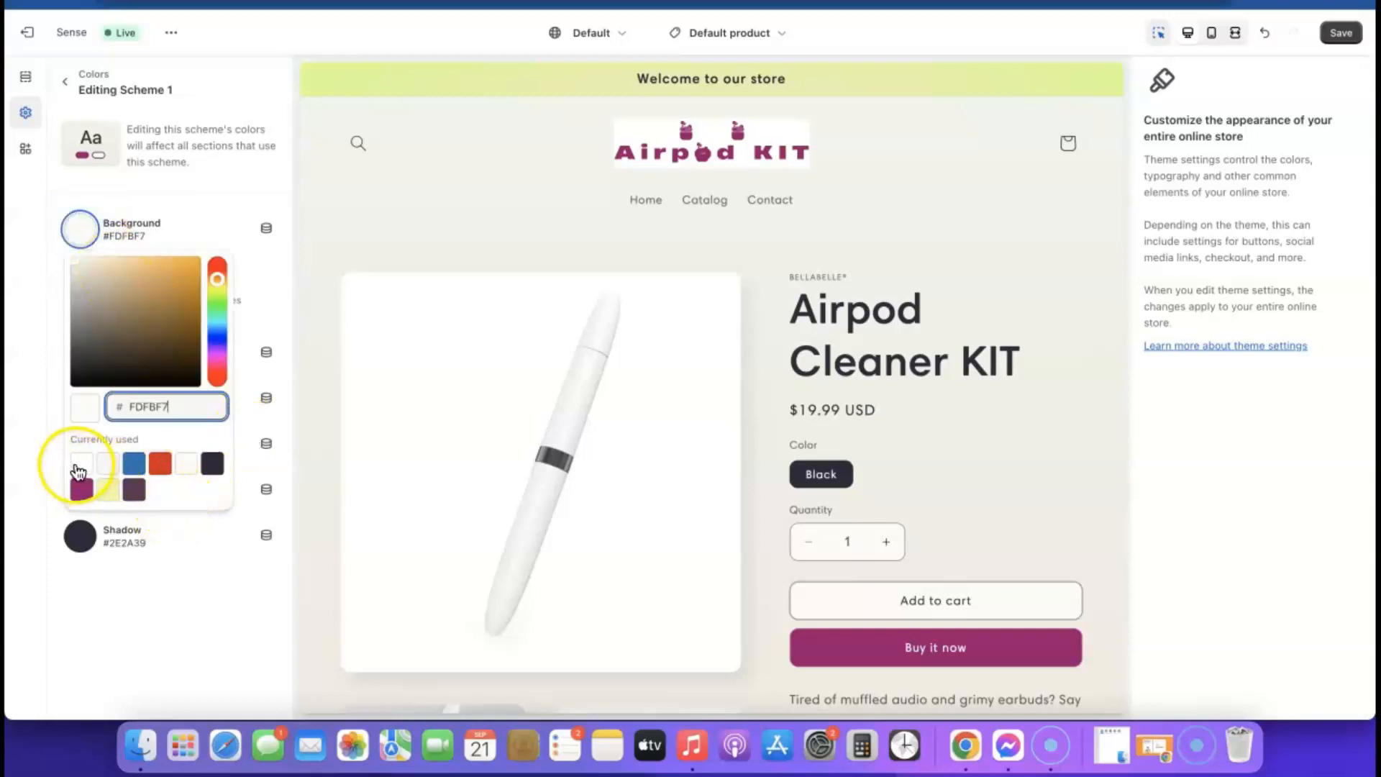
left_click(81, 464)
left_click(144, 579)
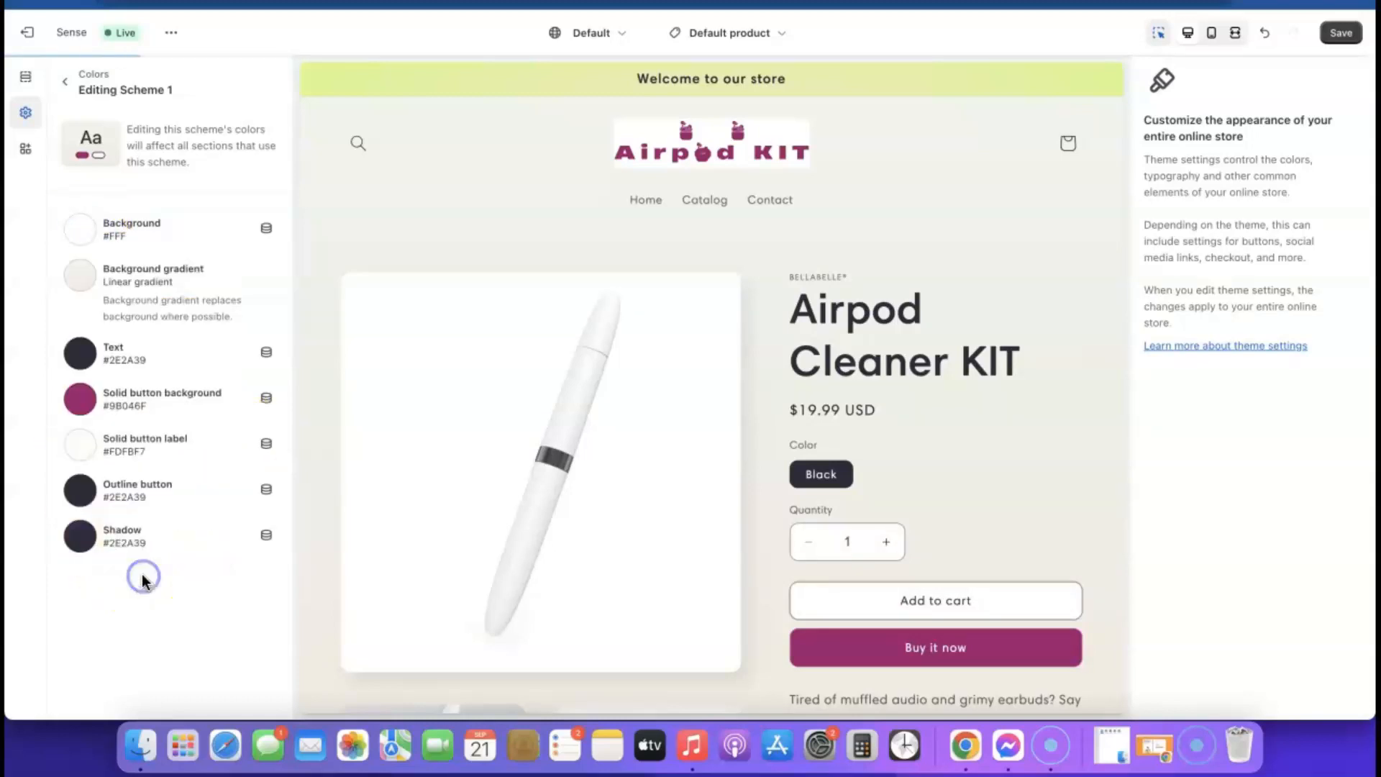
- Remove Scheme 1's background gradient and go back to the color schemes list
left_click(144, 272)
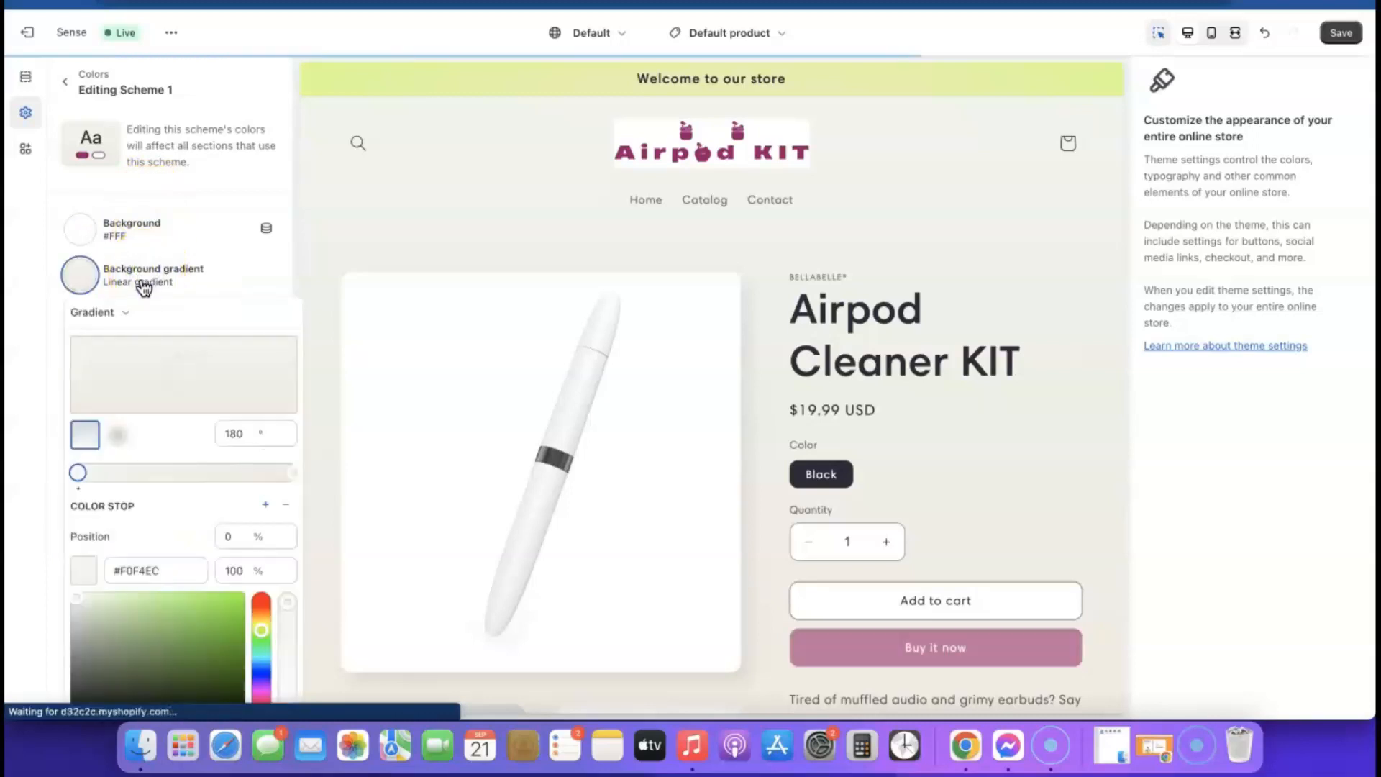
left_click(236, 273)
left_click(166, 275)
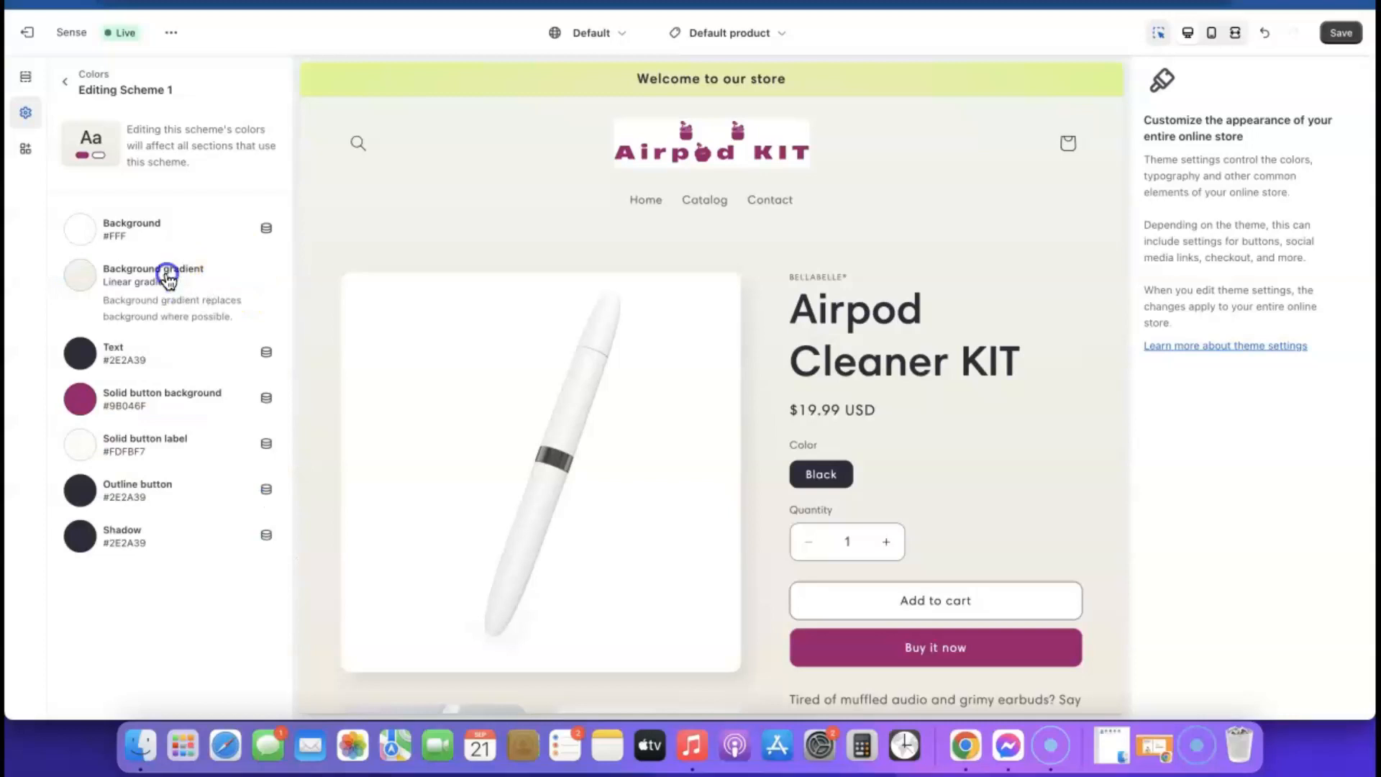
scroll(168, 467, "down", 3)
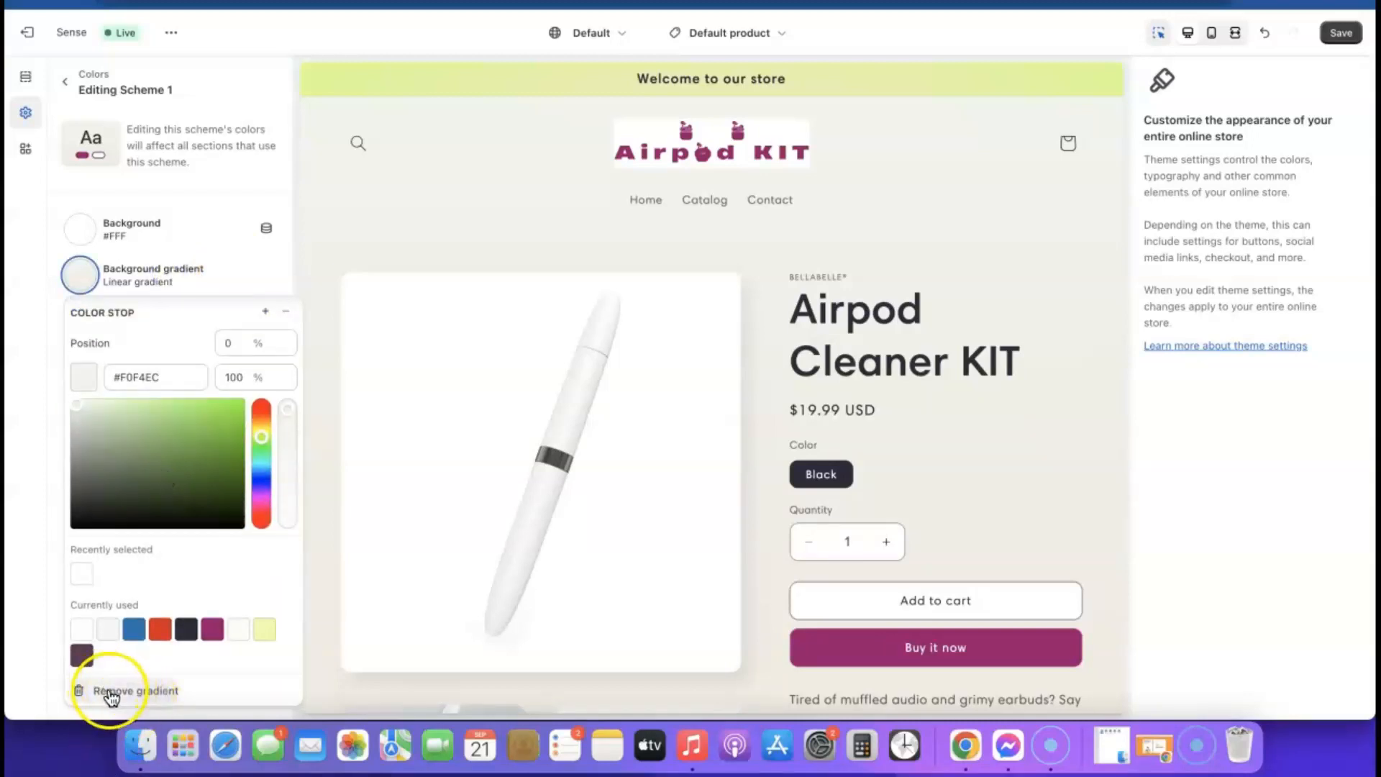
left_click(137, 691)
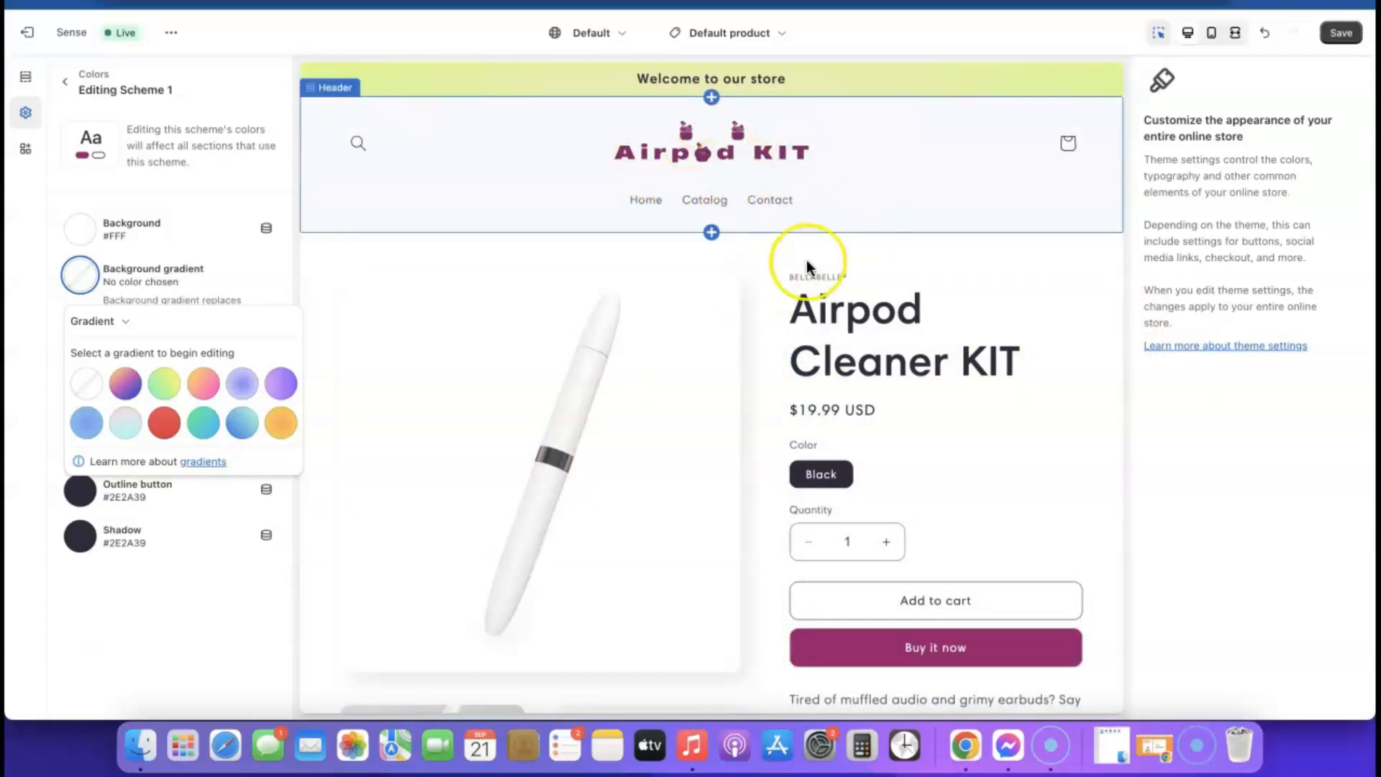
scroll(947, 411, "down", 7)
scroll(947, 411, "down", 15)
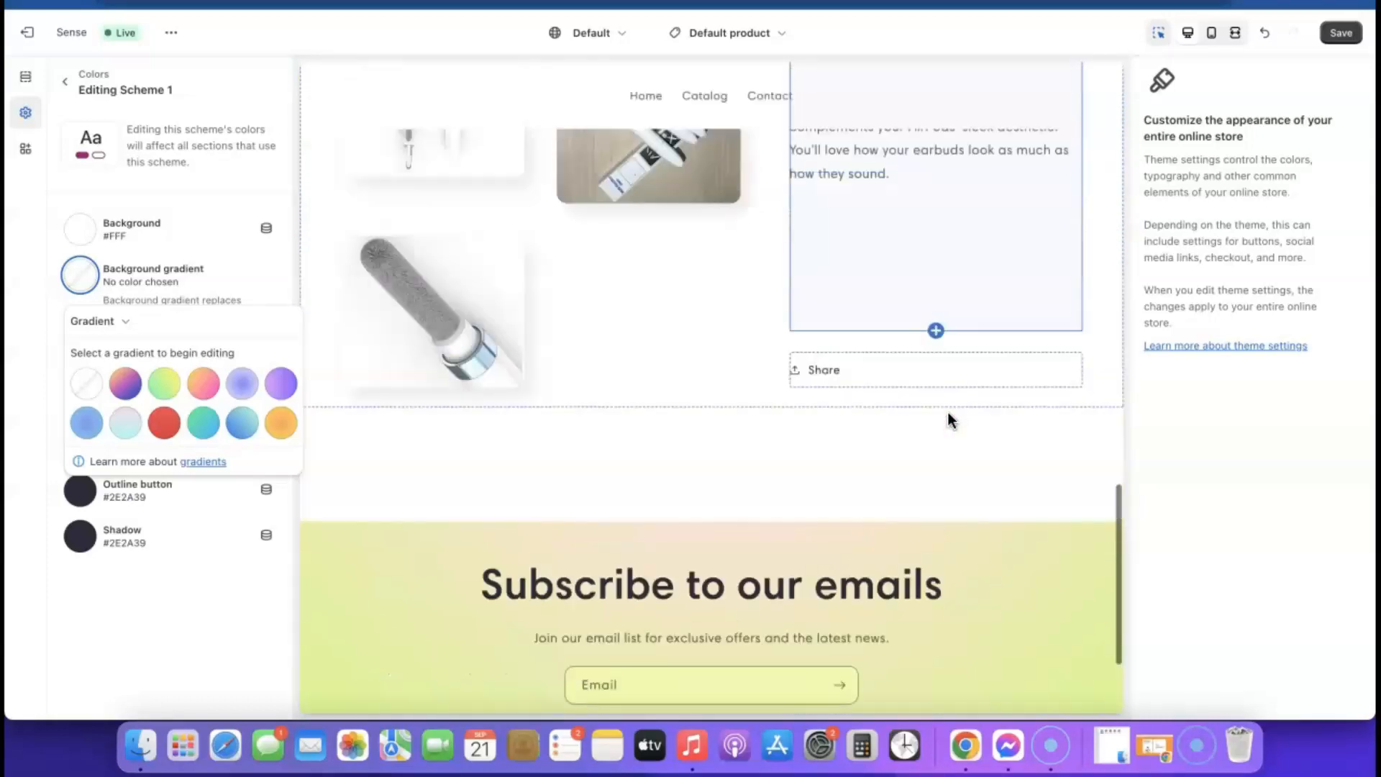
scroll(948, 411, "up", 20)
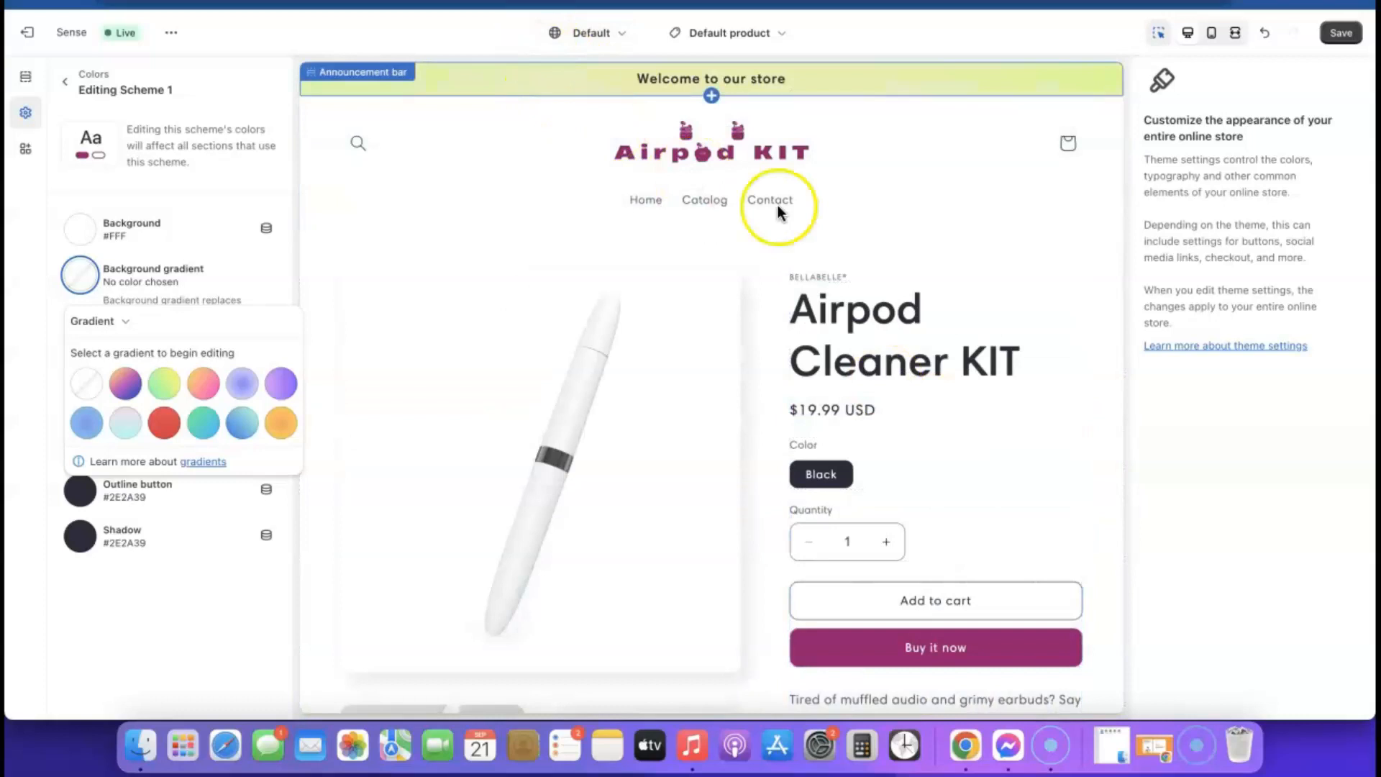
scroll(818, 210, "down", 20)
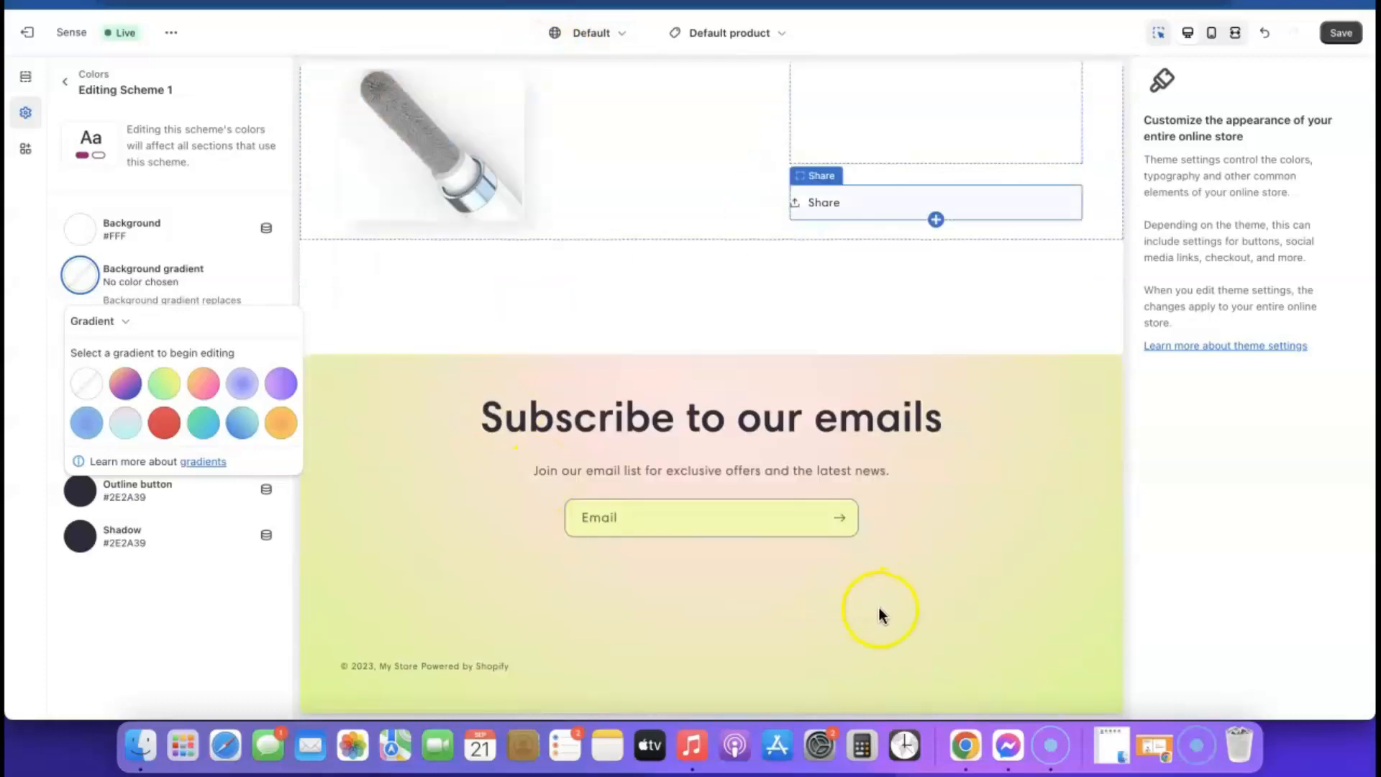
left_click(68, 176)
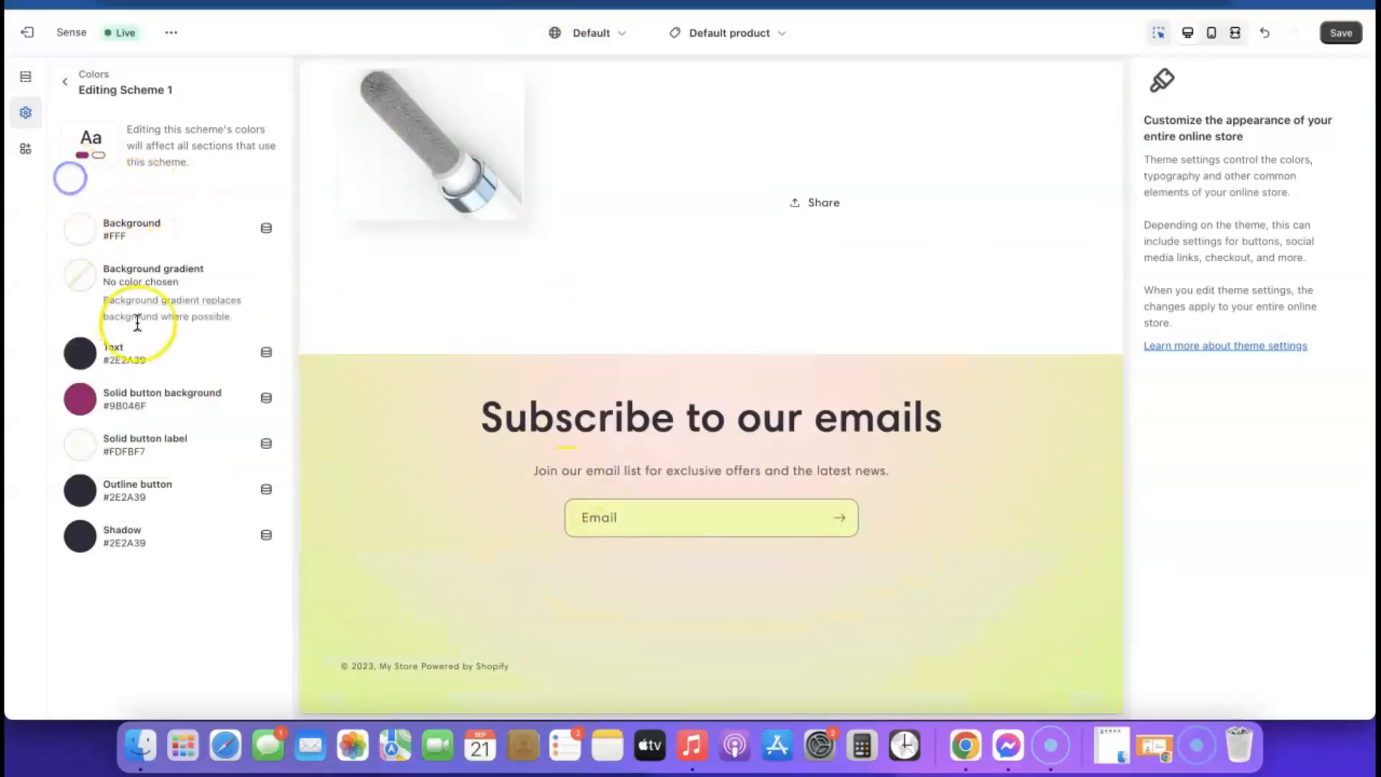
left_click(63, 83)
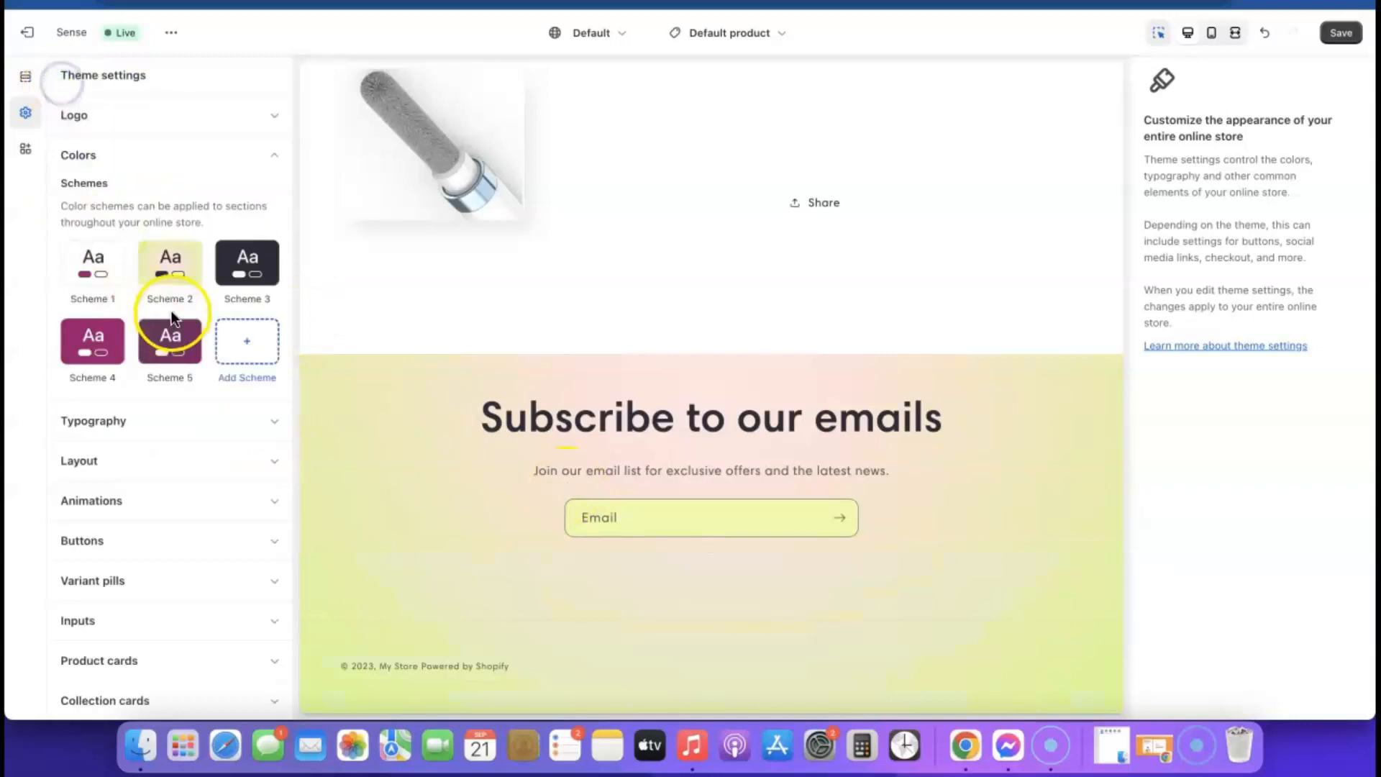
- Remove Scheme 2's radial background gradient, leaving a plain #EDFFA7 background
left_click(171, 268)
left_click(134, 276)
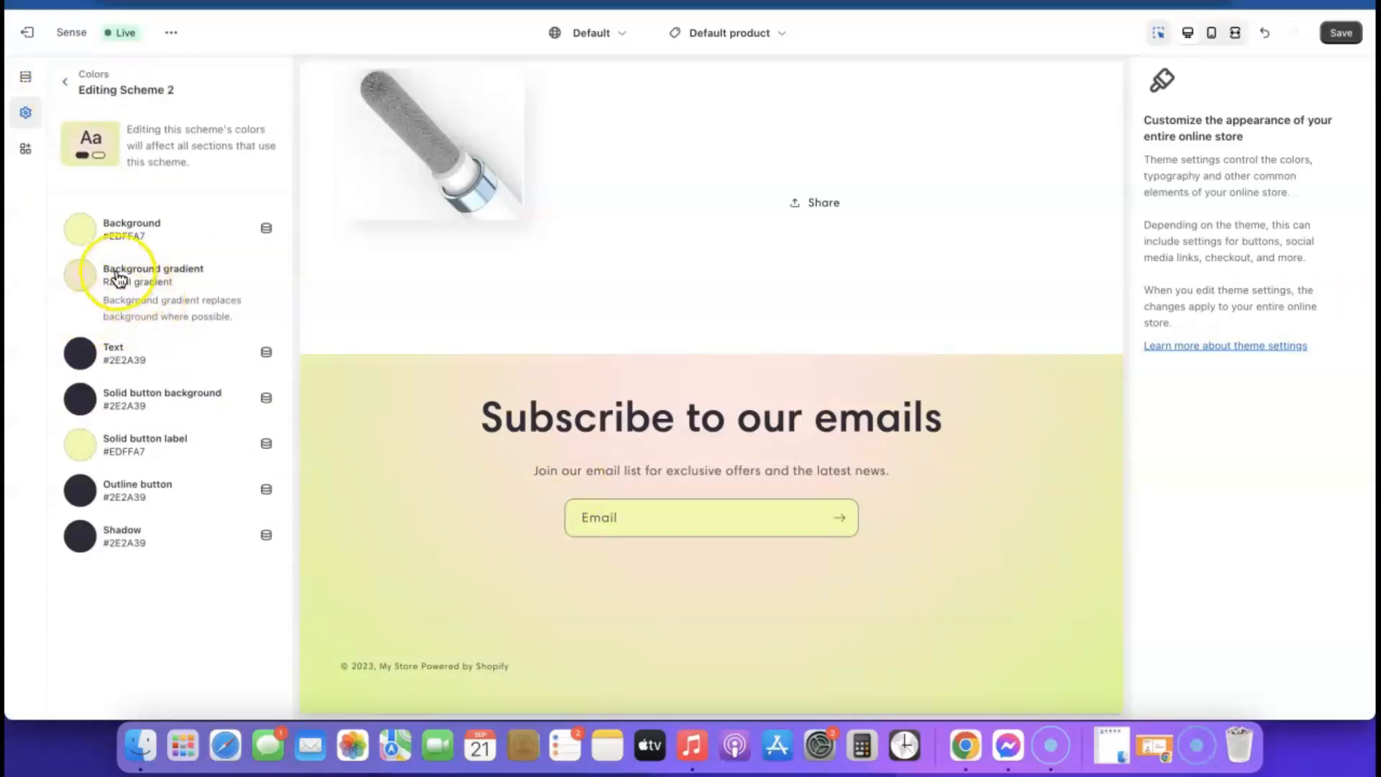
left_click(135, 277)
scroll(158, 407, "down", 4)
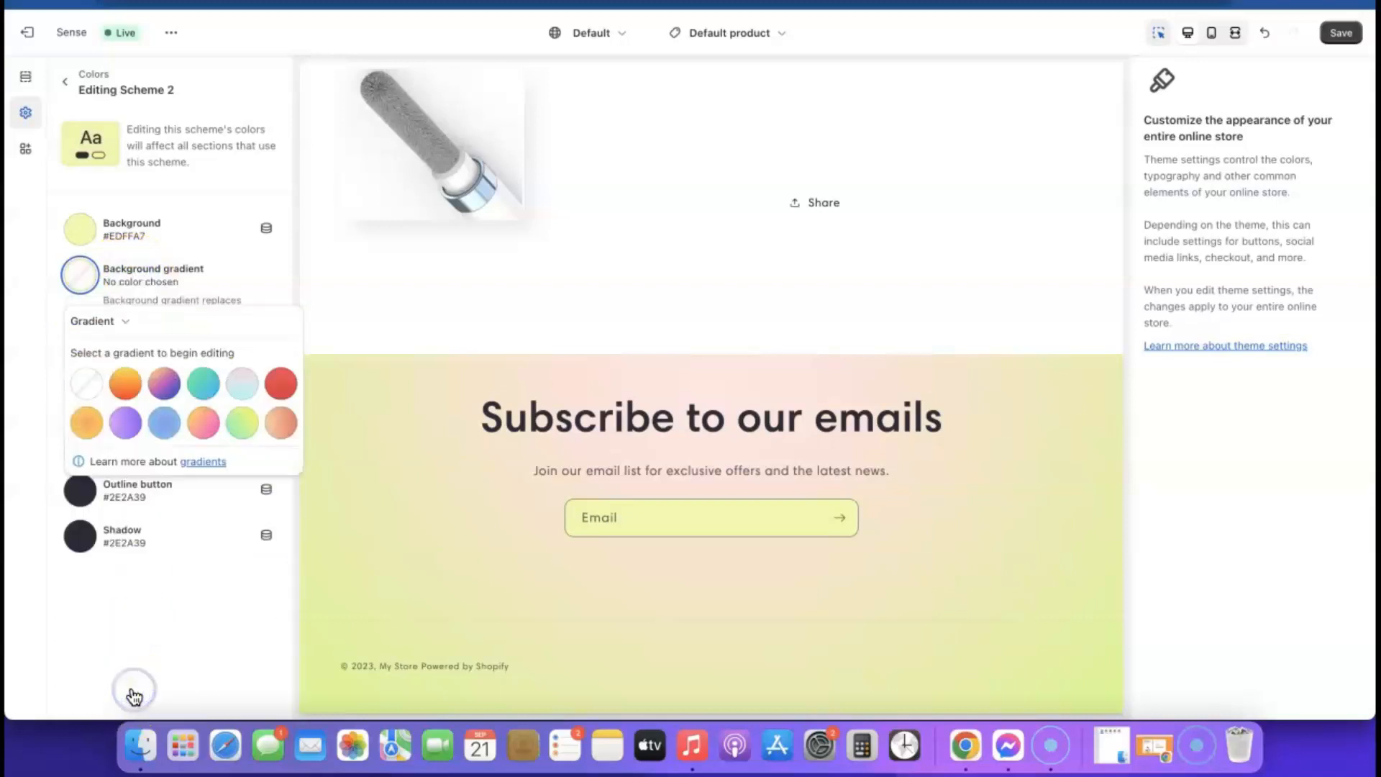
left_click(72, 606)
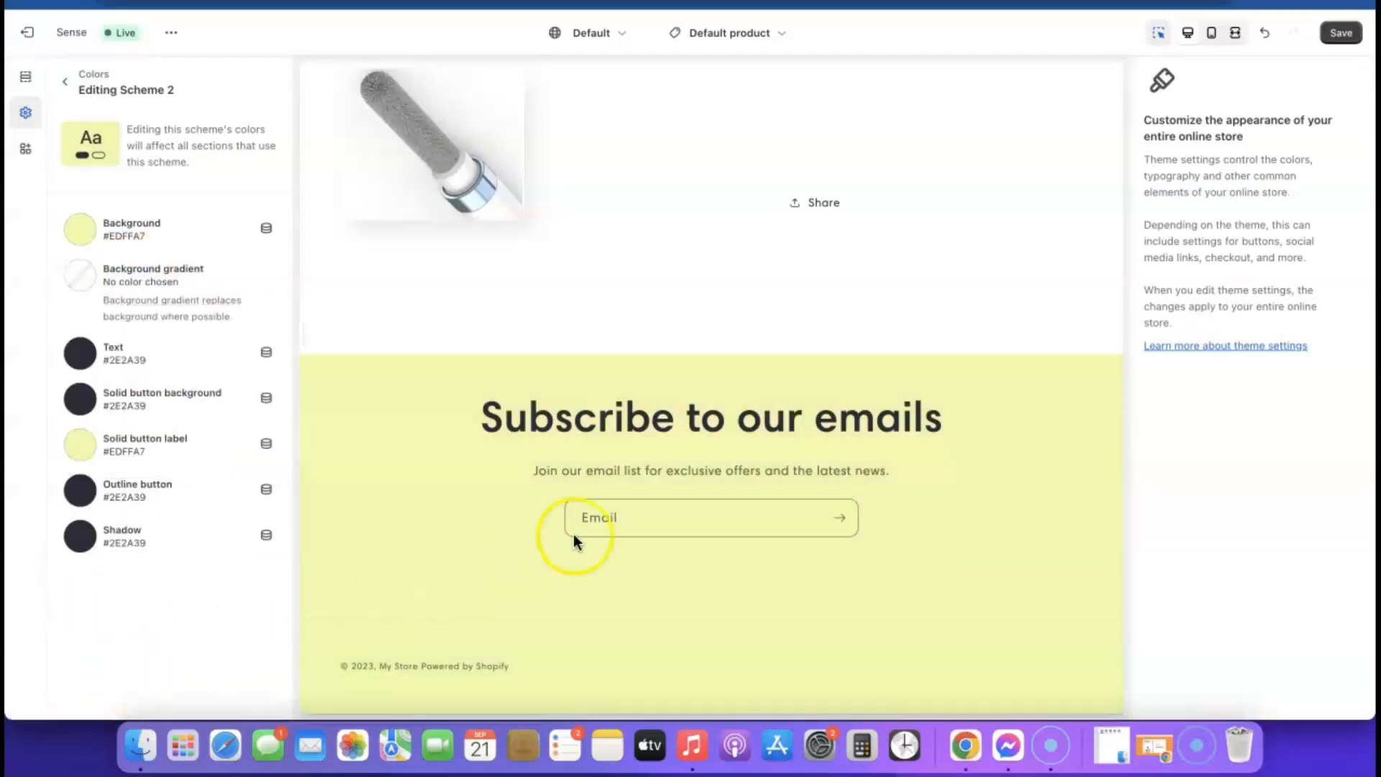
scroll(364, 464, "up", 10)
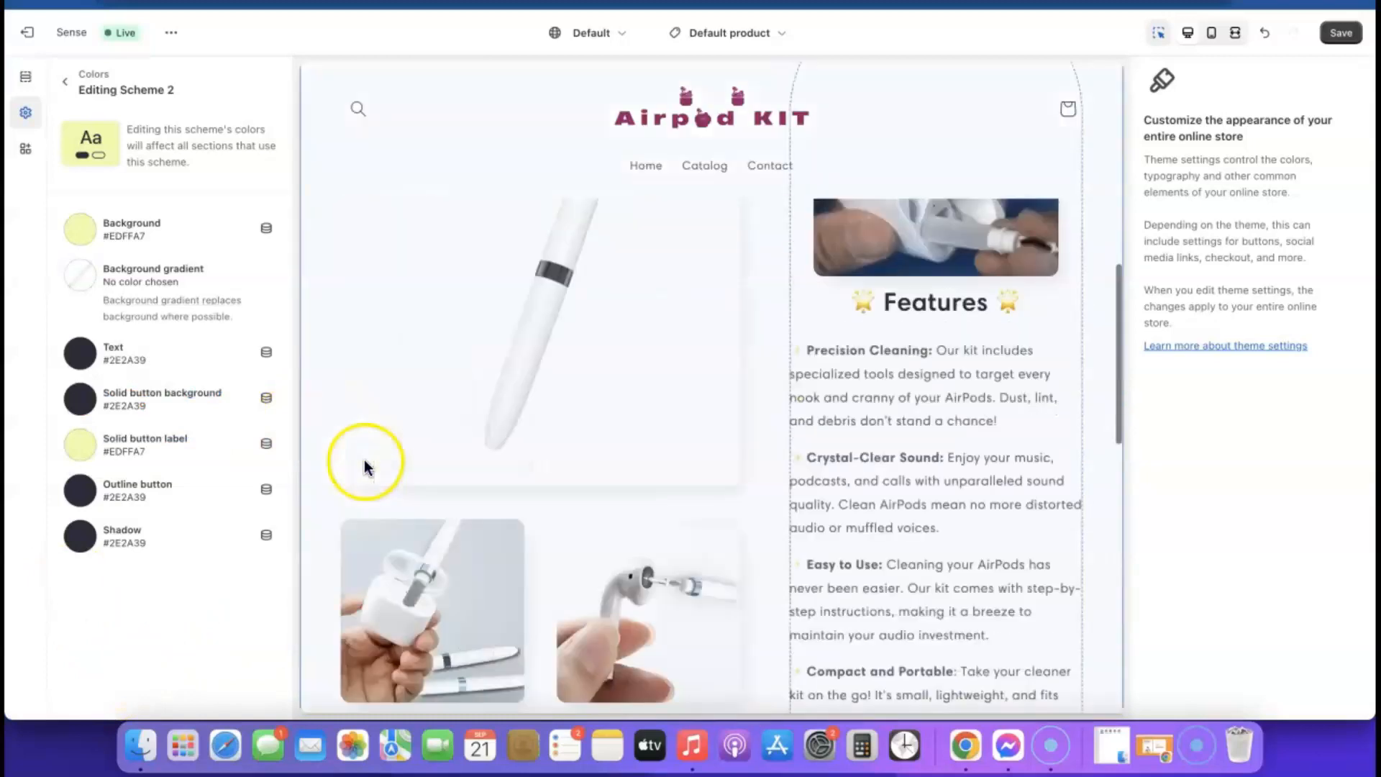
scroll(364, 467, "up", 3)
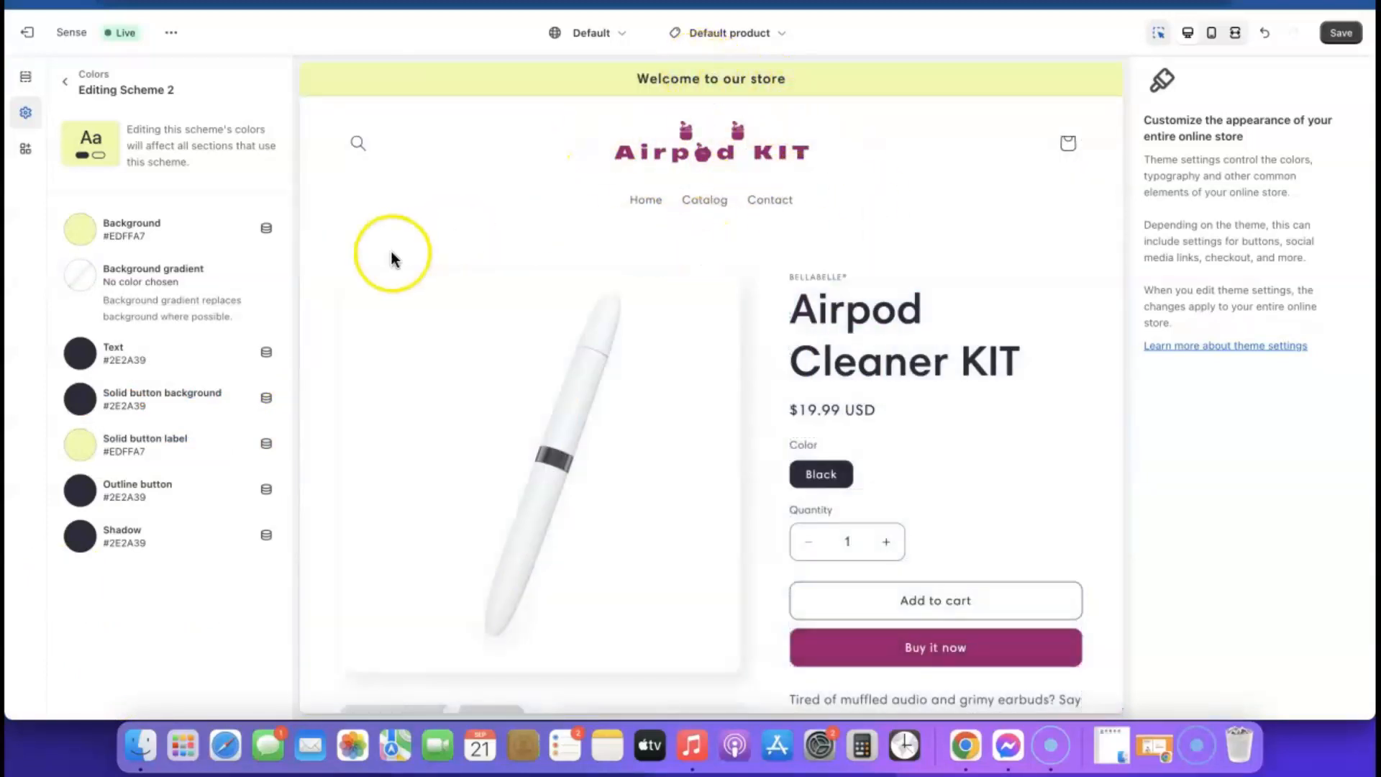
- Set Scheme 2's background to light pink #E1C3D8, copy its hex code, and save the theme
left_click(80, 229)
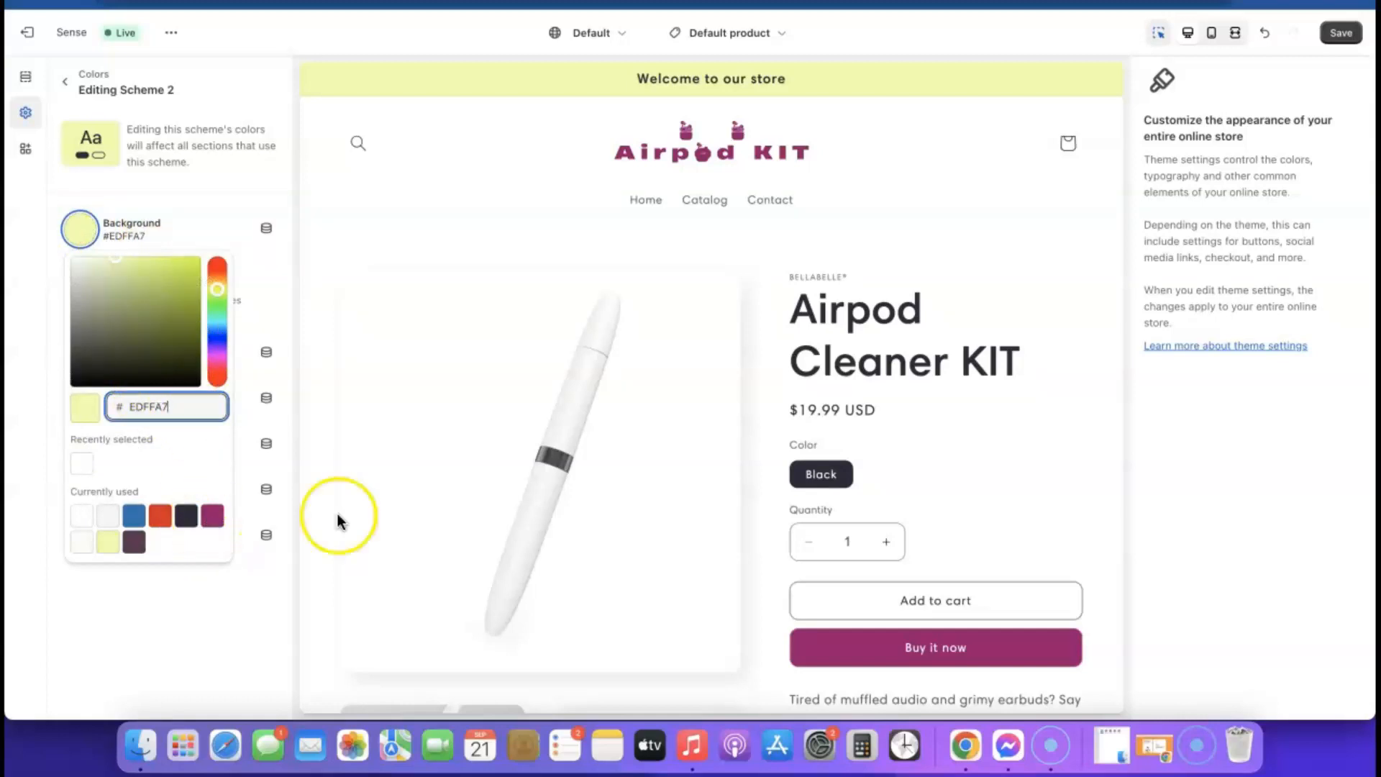
left_click(212, 516)
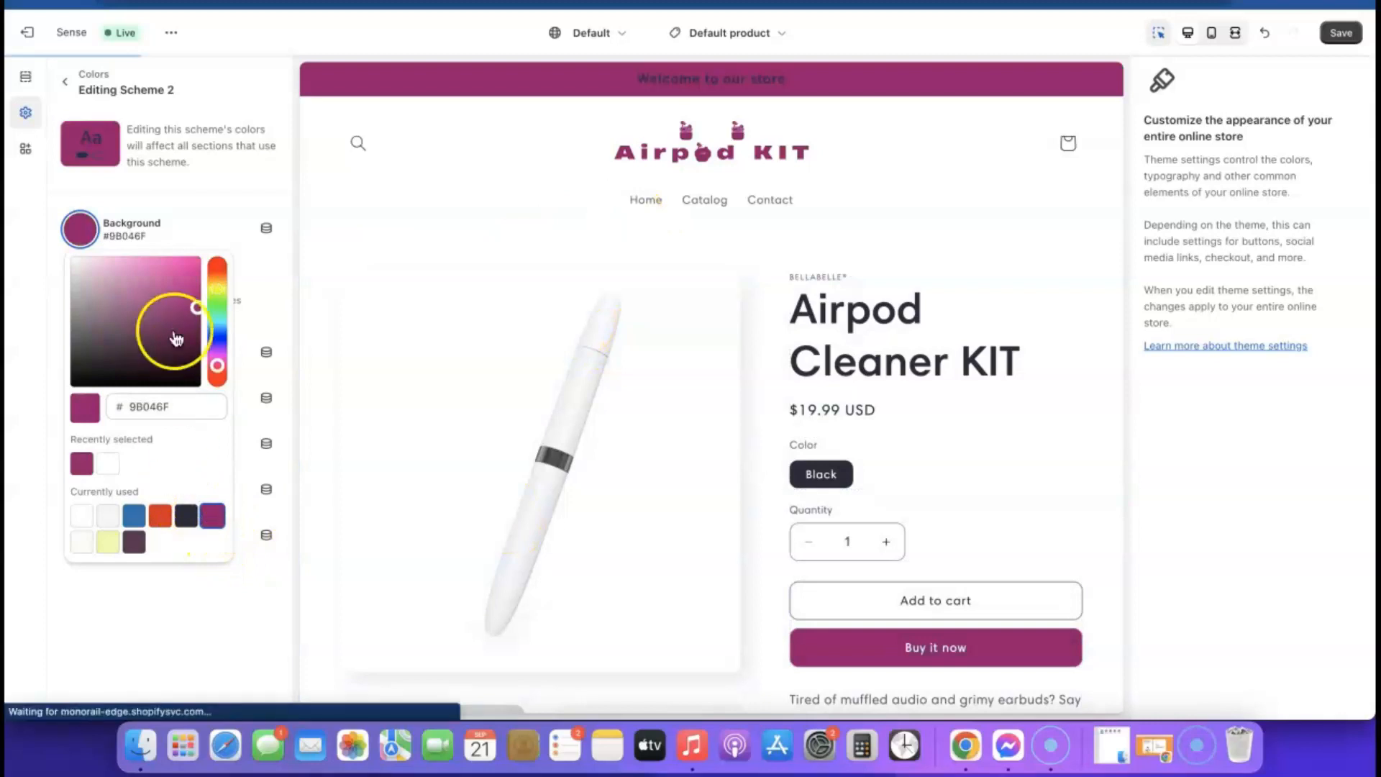
left_click_drag(192, 325, 85, 275)
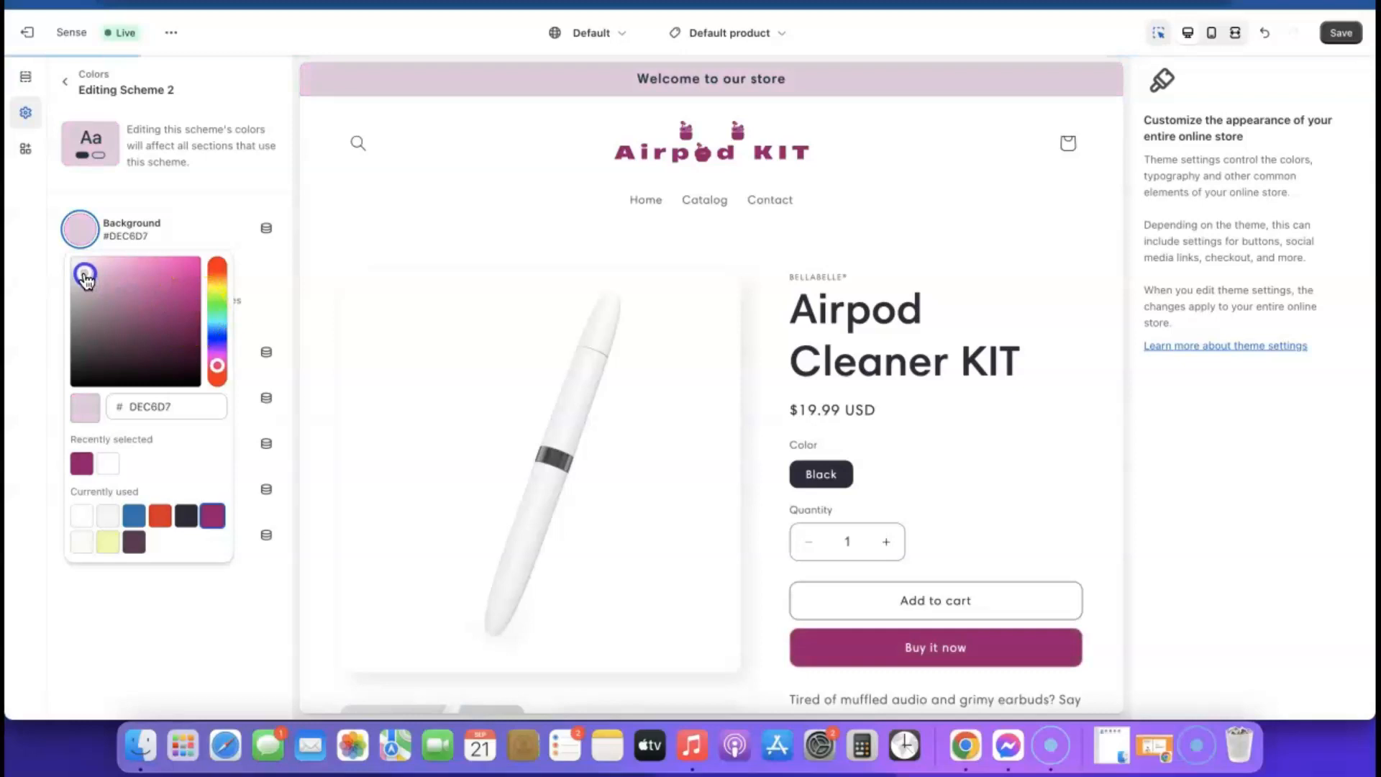
left_click_drag(86, 278, 87, 271)
left_click(192, 409)
double_click(192, 409)
right_click(192, 409)
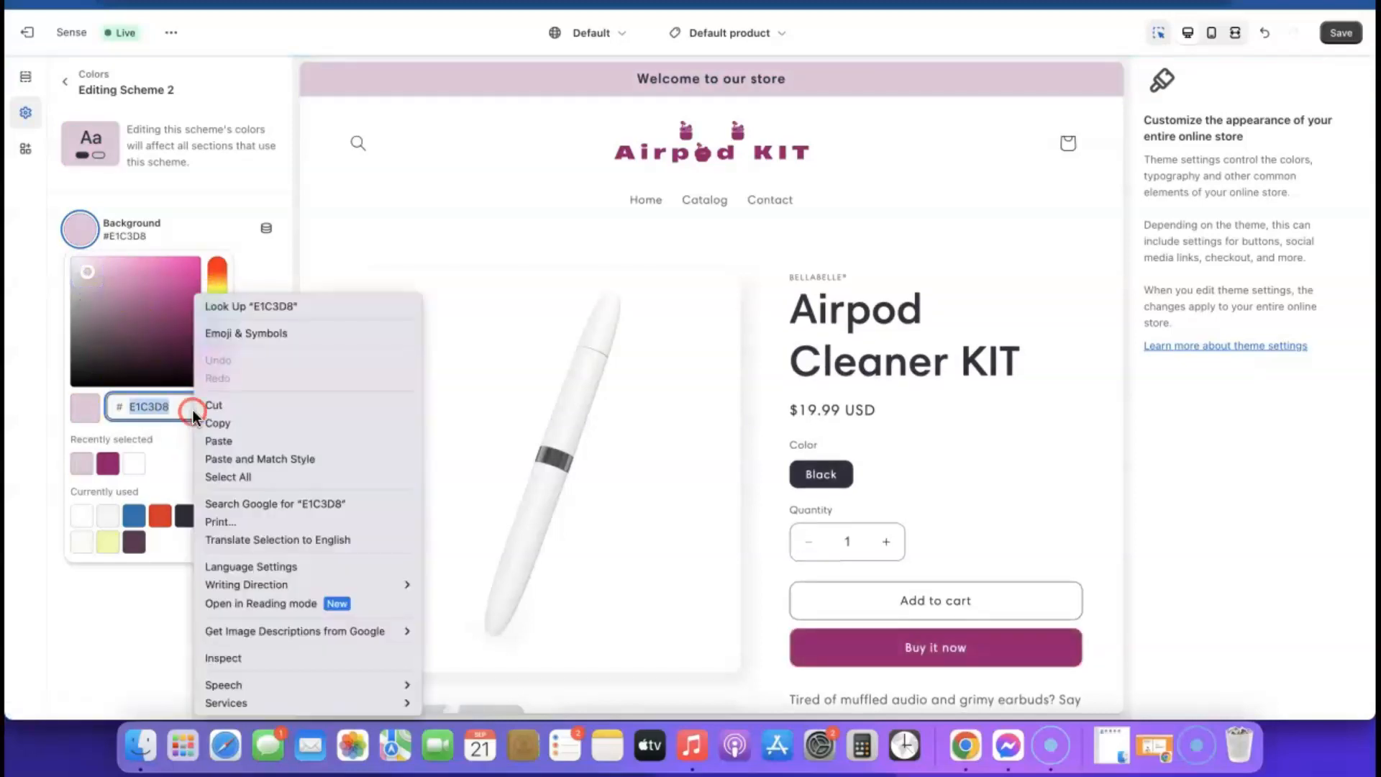
left_click(226, 421)
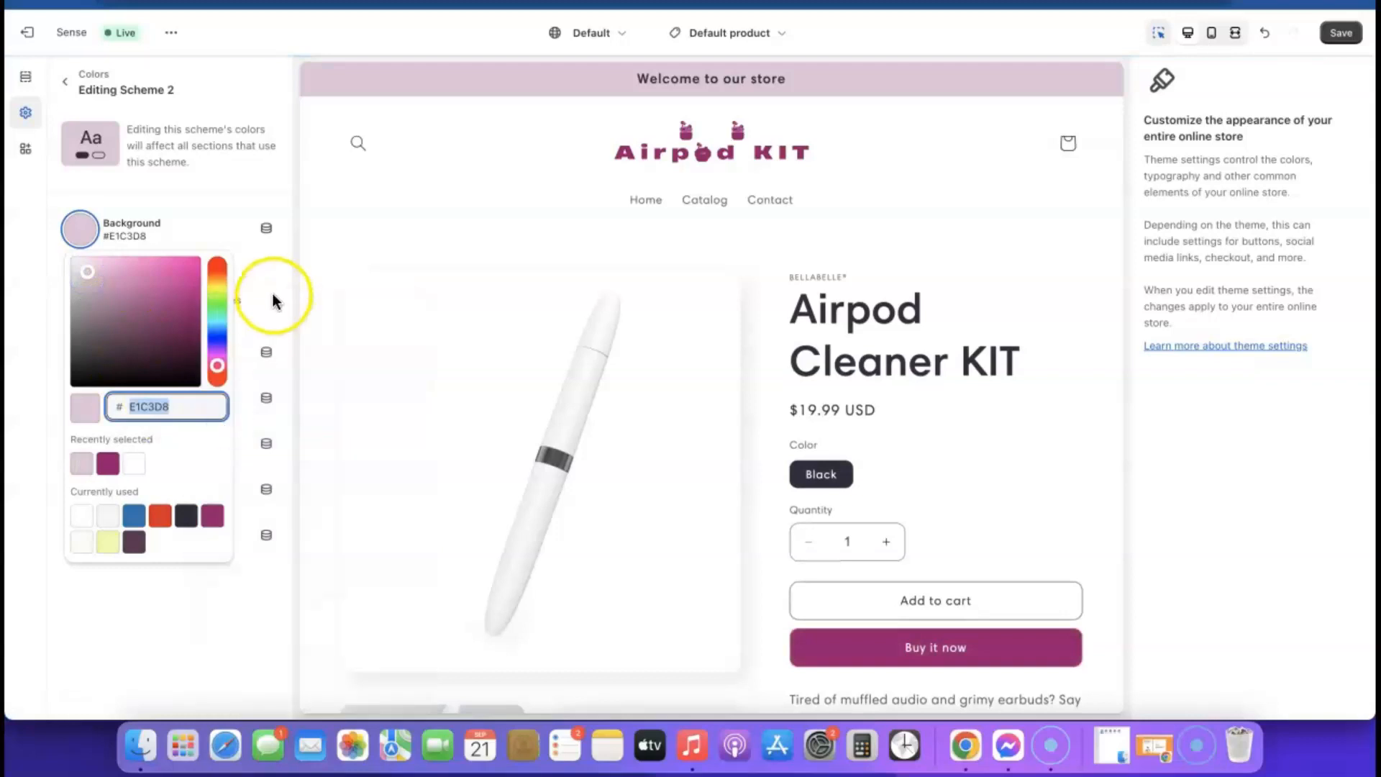
left_click(298, 234)
scroll(604, 473, "down", 15)
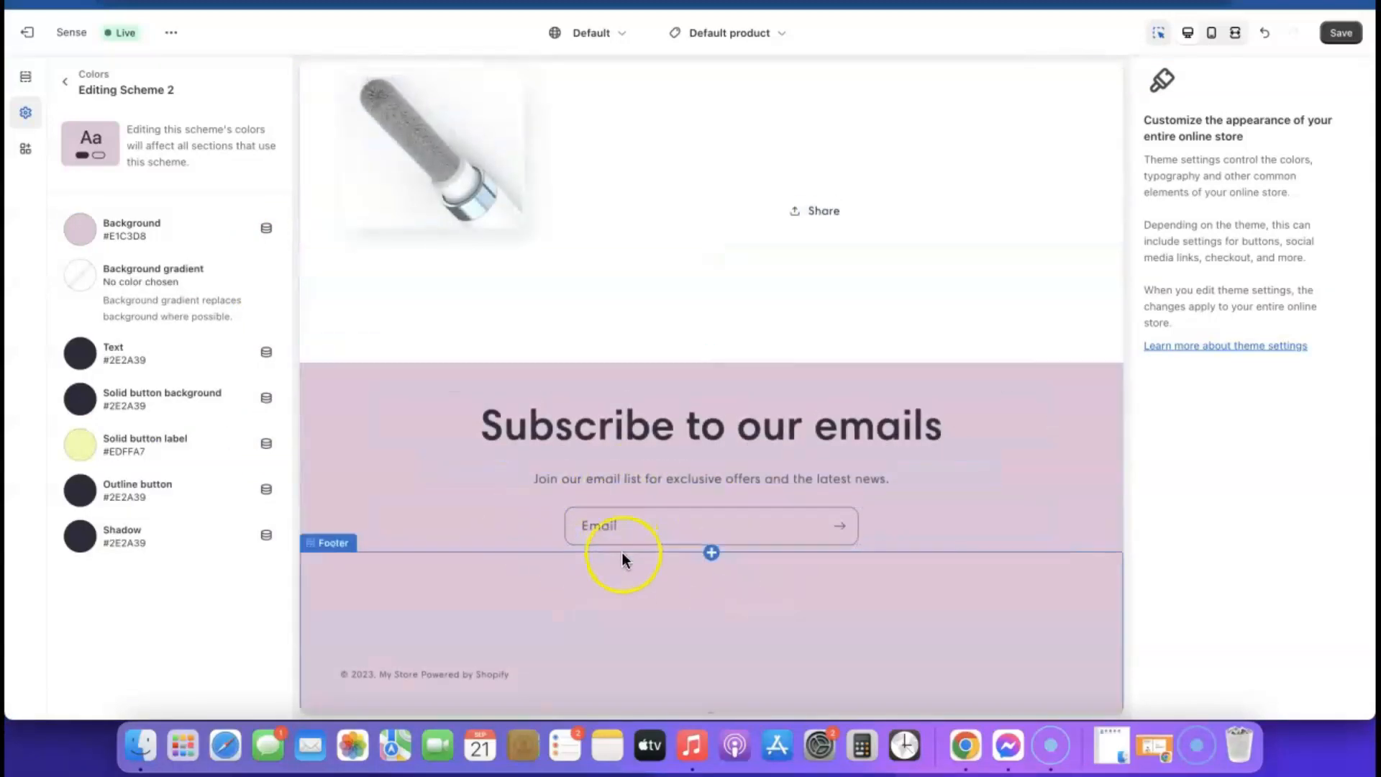
scroll(621, 551, "up", 15)
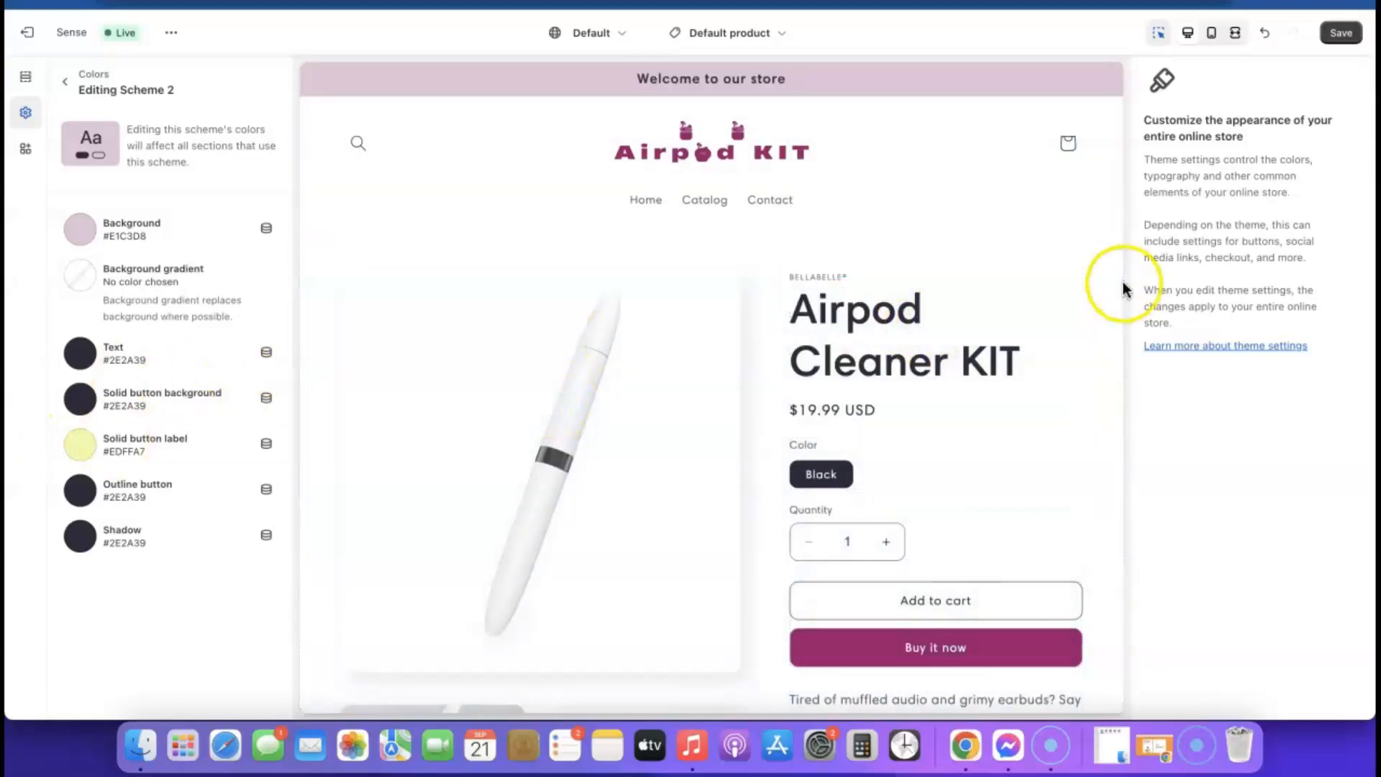
left_click(1342, 33)
scroll(839, 332, "down", 10)
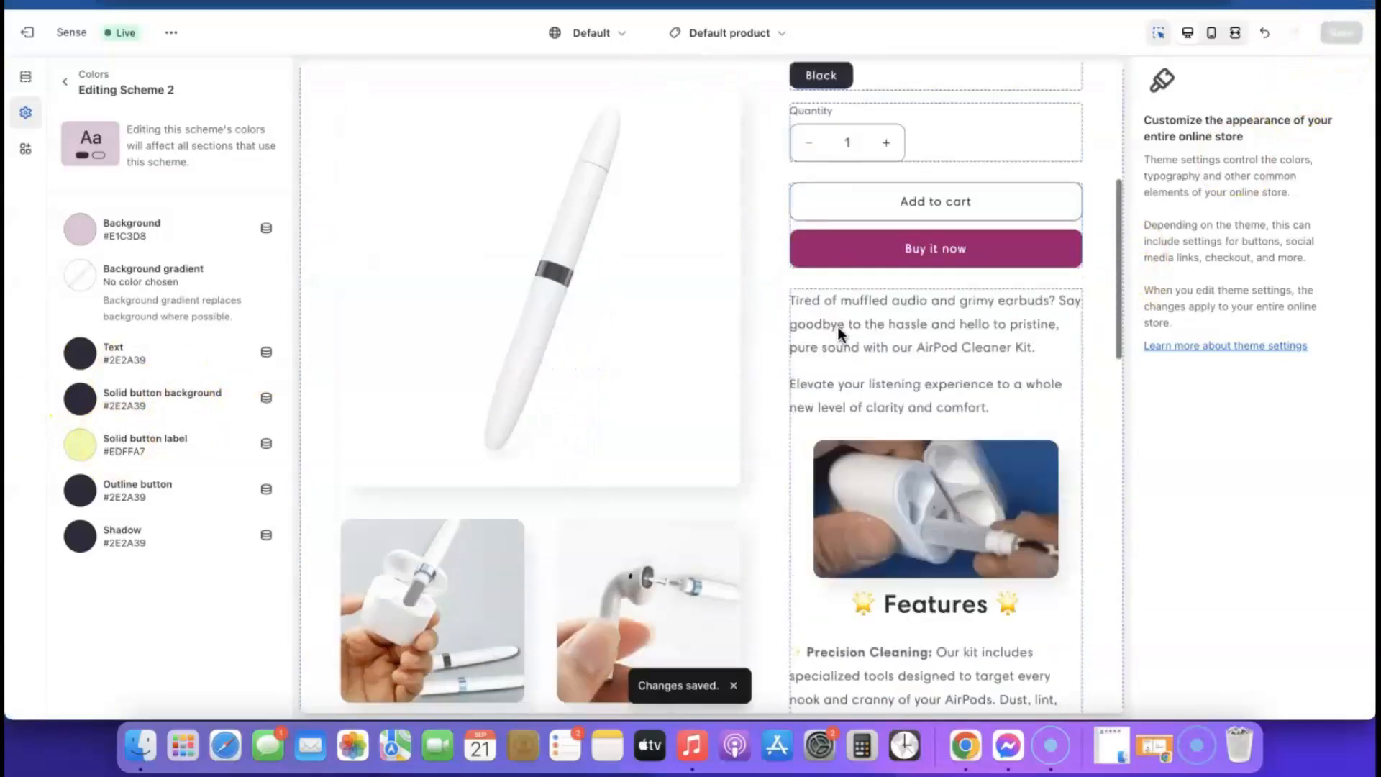
scroll(839, 332, "down", 10)
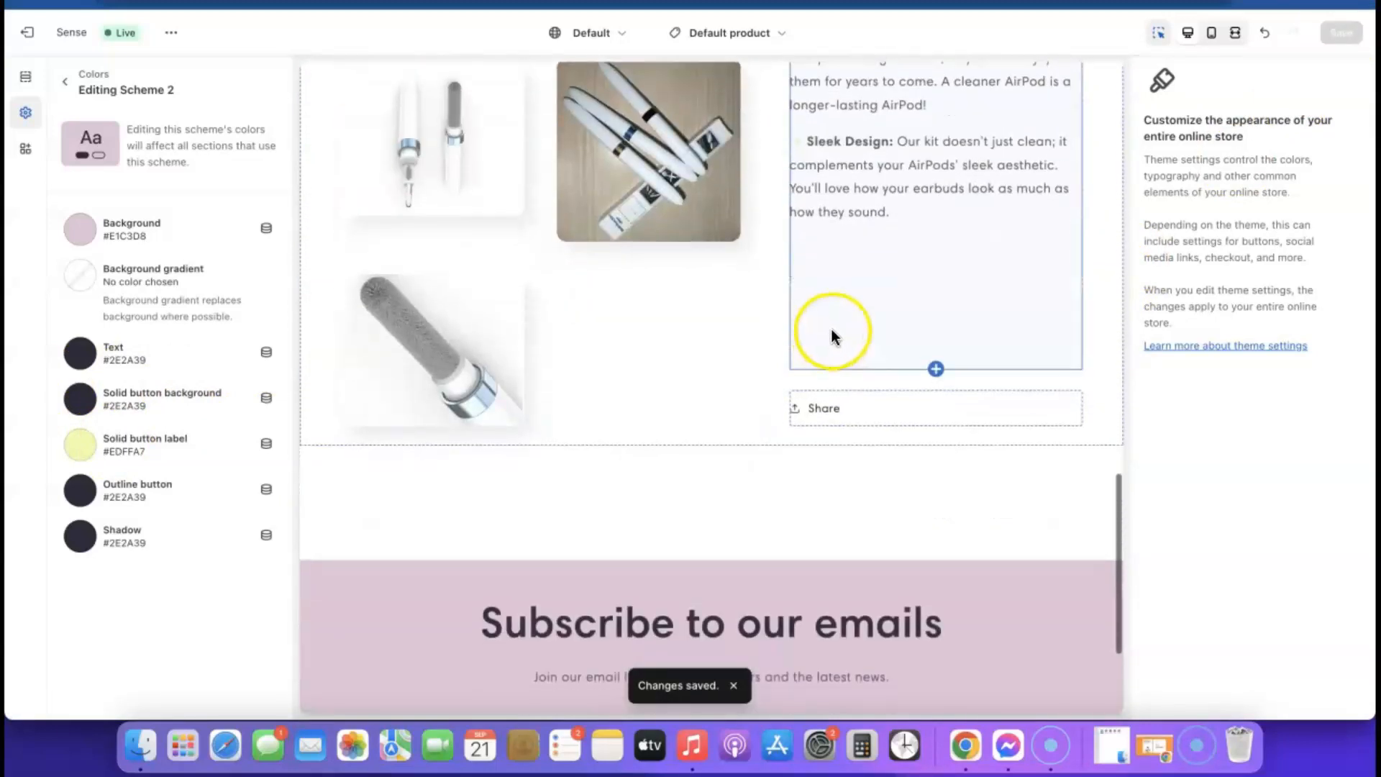
scroll(968, 288, "up", 20)
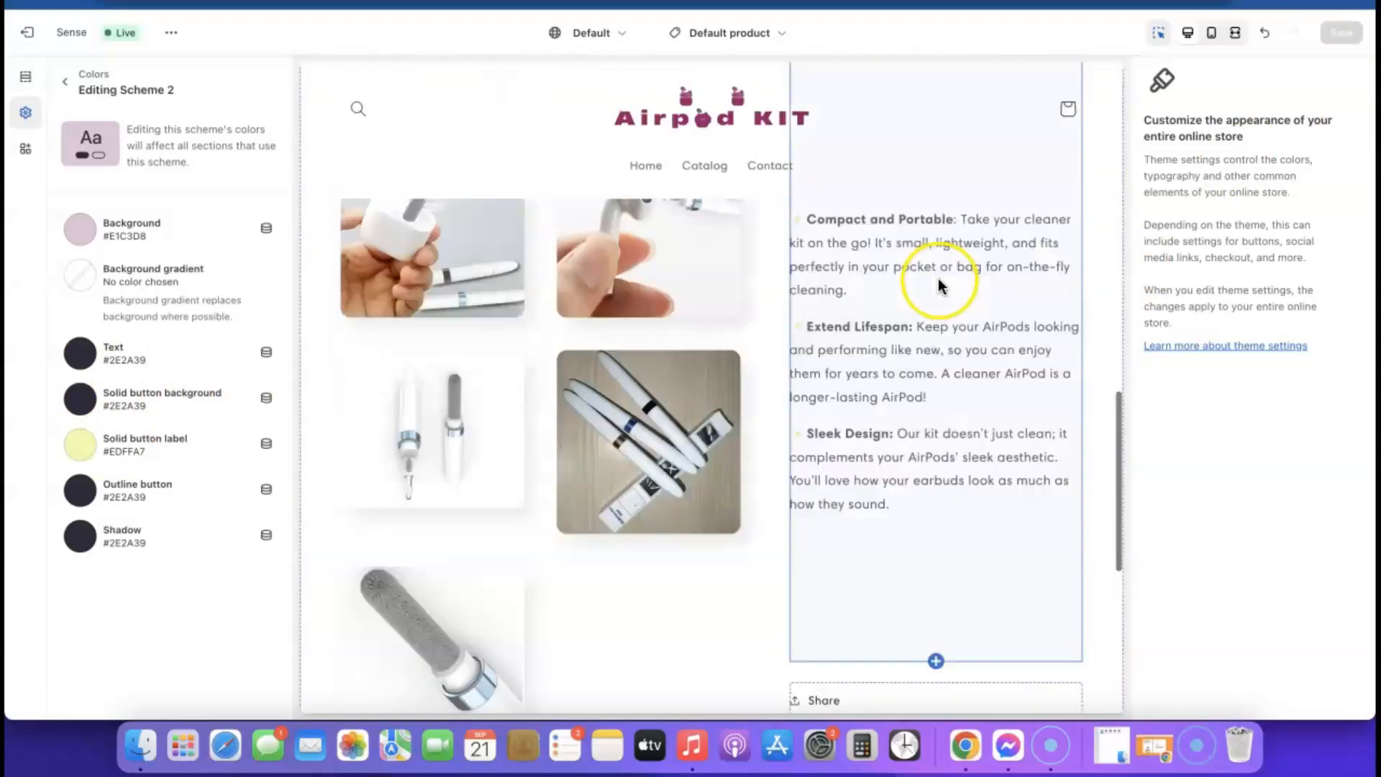
left_click(171, 32)
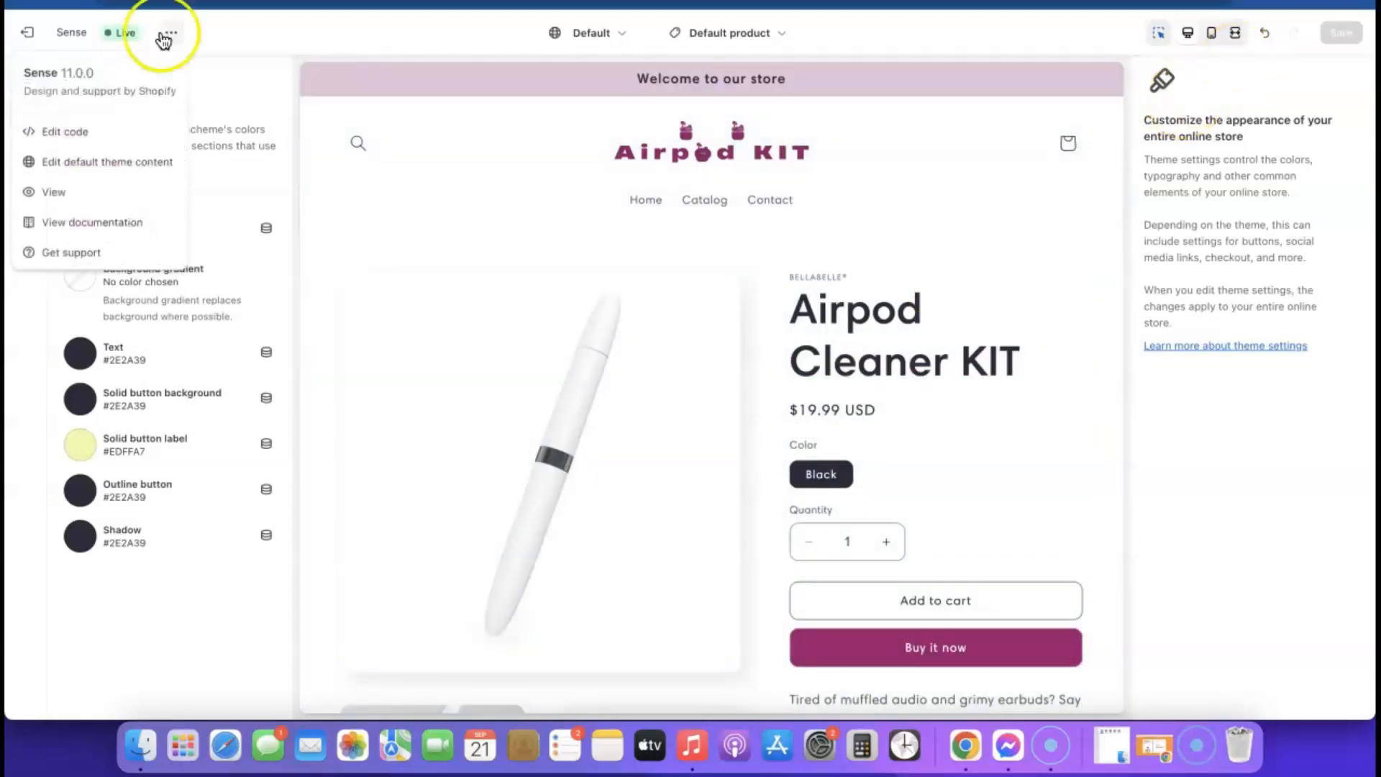
left_click(59, 193)
scroll(805, 230, "down", 10)
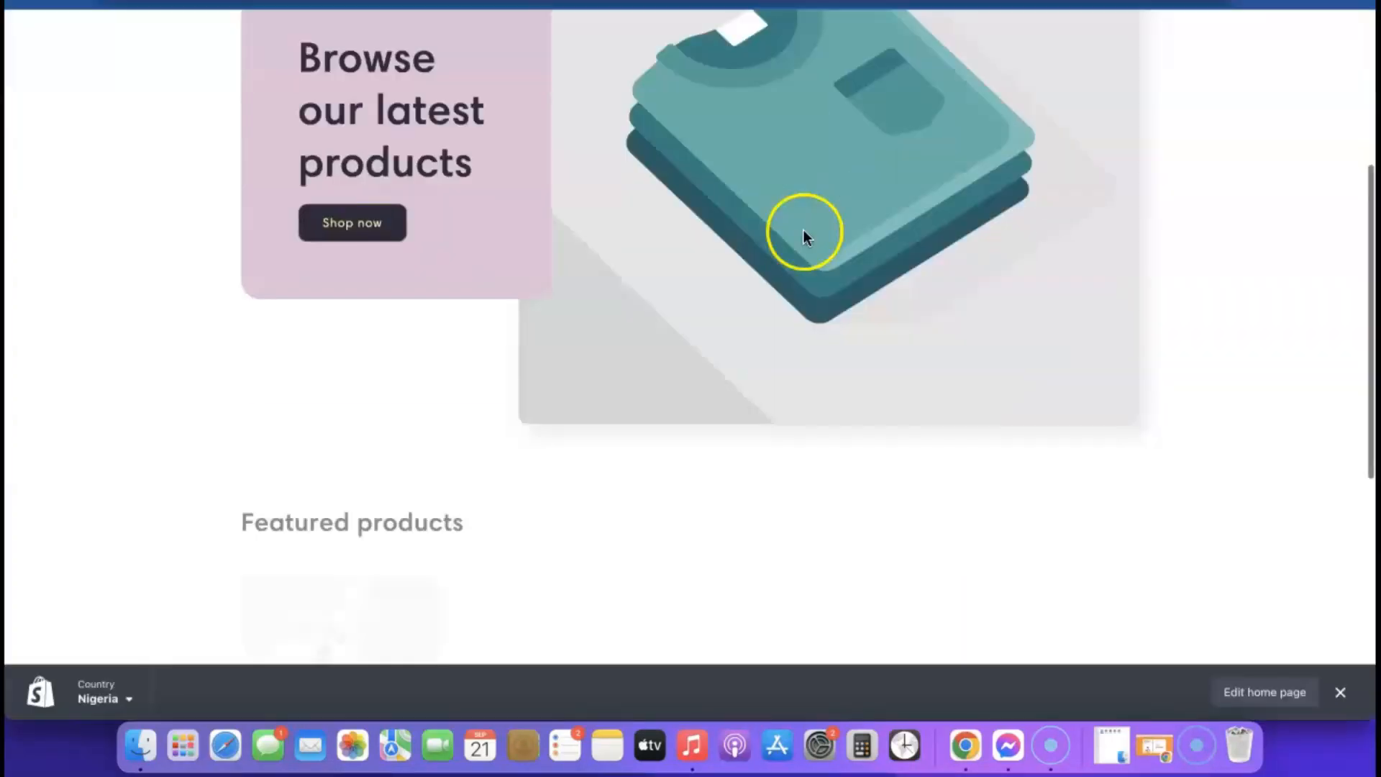
scroll(803, 230, "up", 3)
scroll(803, 231, "up", 5)
scroll(804, 238, "down", 10)
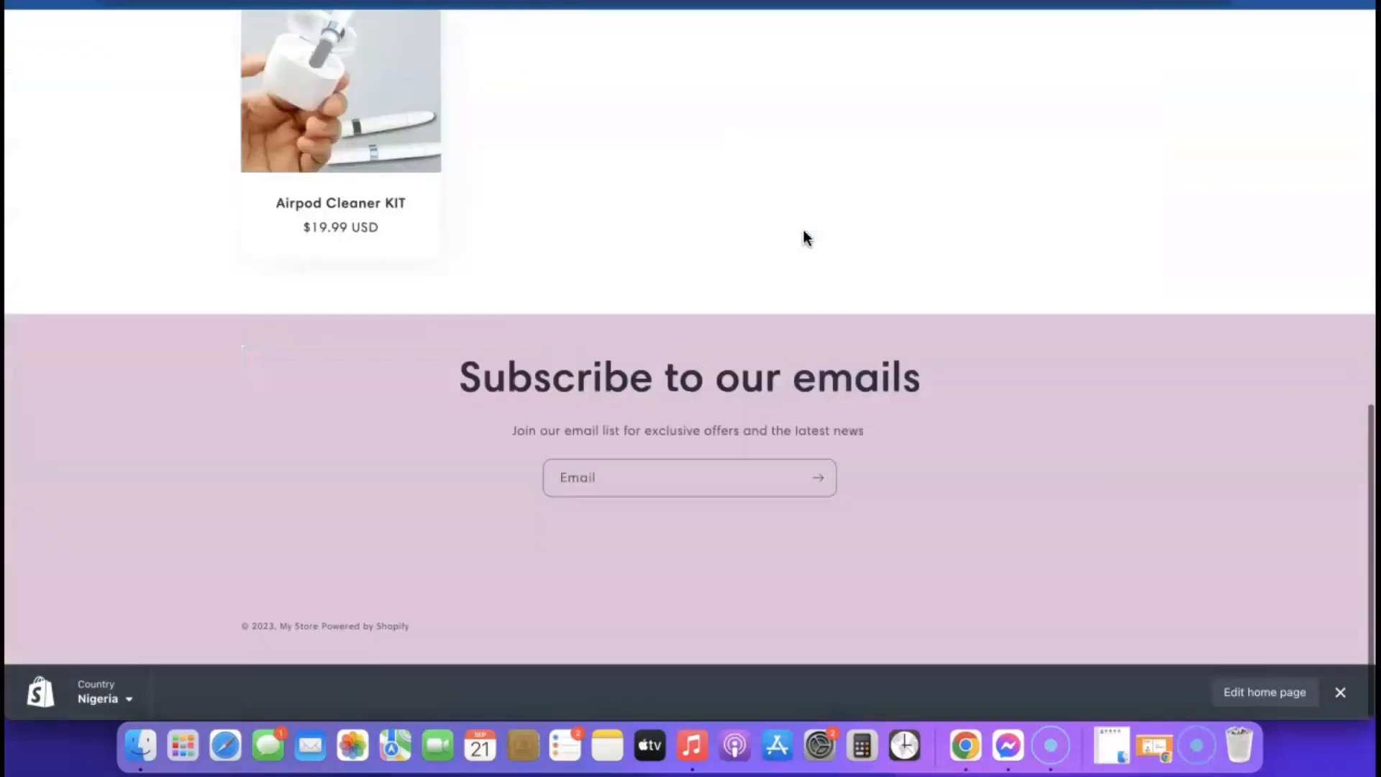
left_click(419, 151)
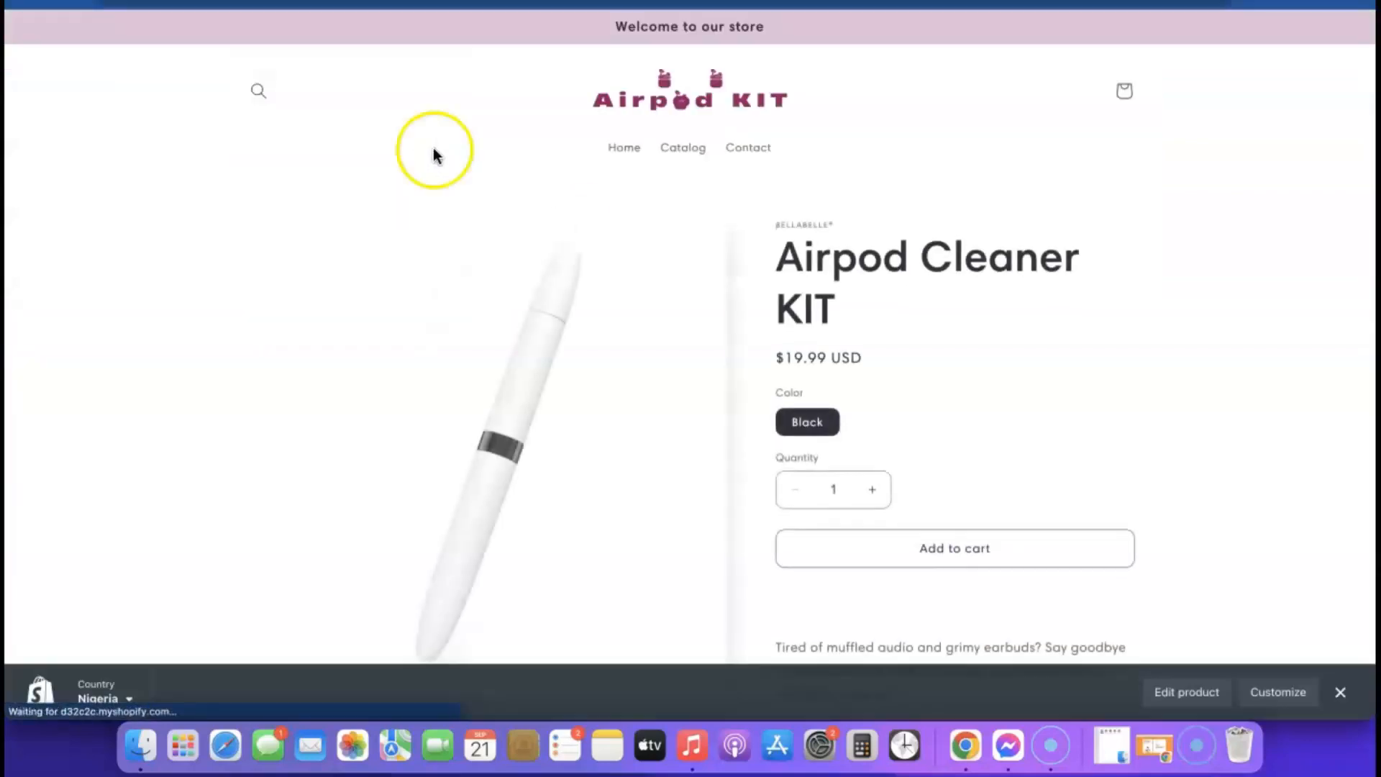
scroll(899, 232, "down", 1)
scroll(902, 231, "down", 3)
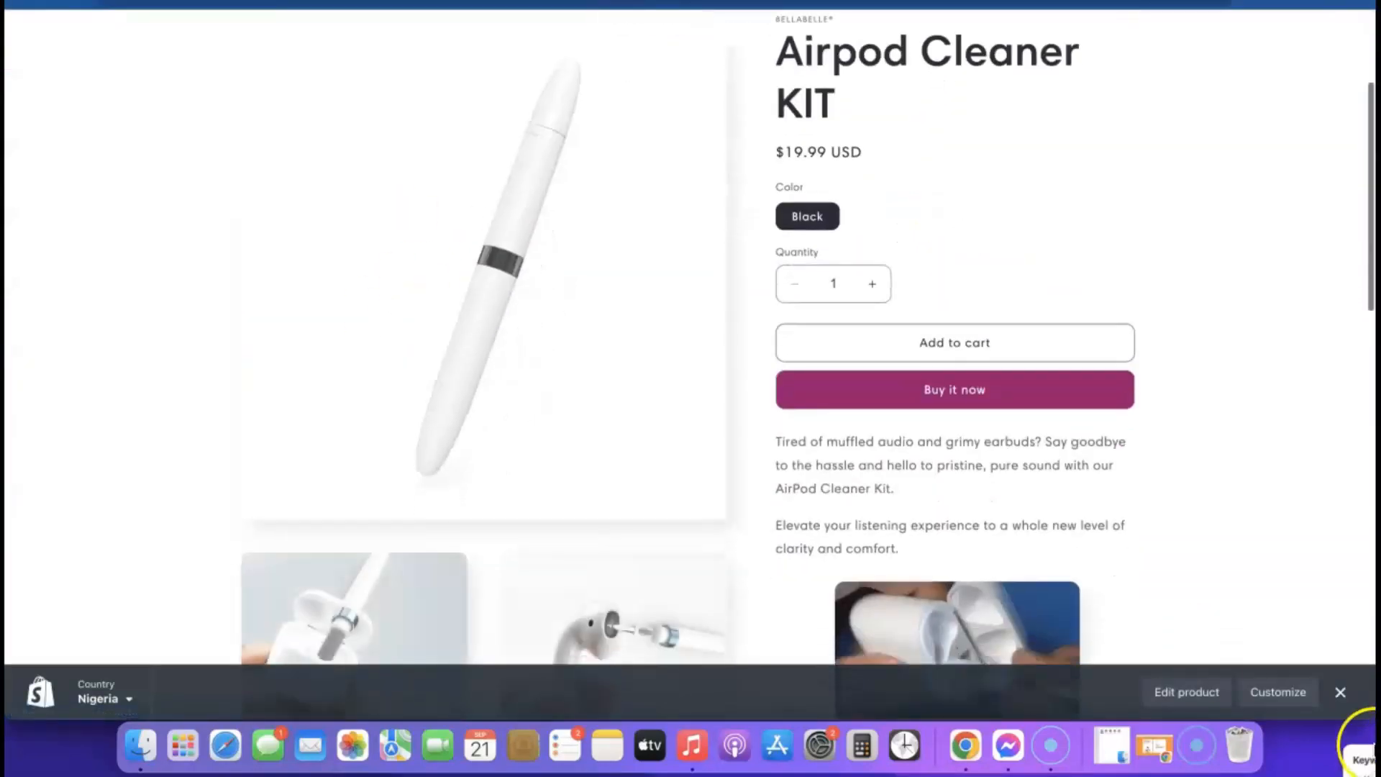
left_click(1340, 692)
scroll(838, 418, "down", 5)
scroll(840, 429, "down", 10)
scroll(841, 430, "up", 15)
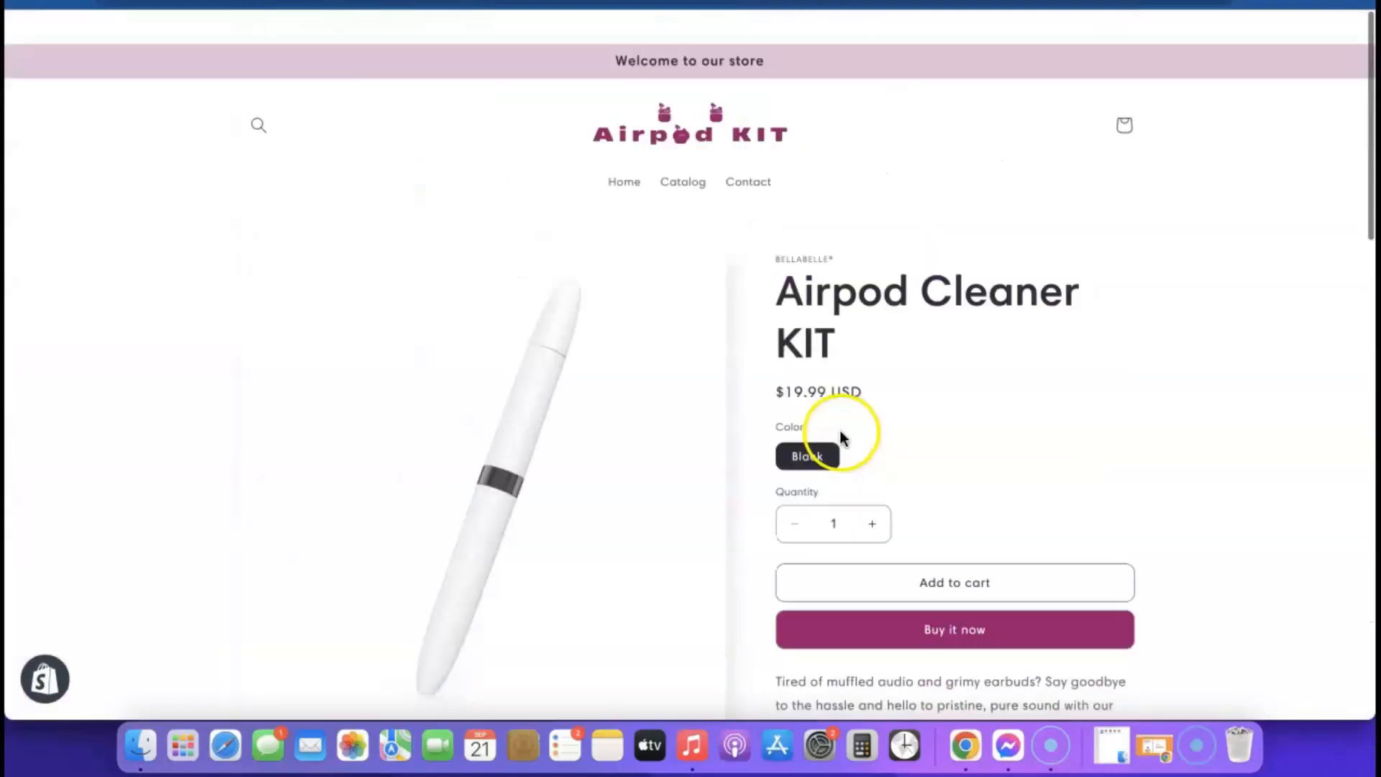
scroll(878, 439, "down", 1)
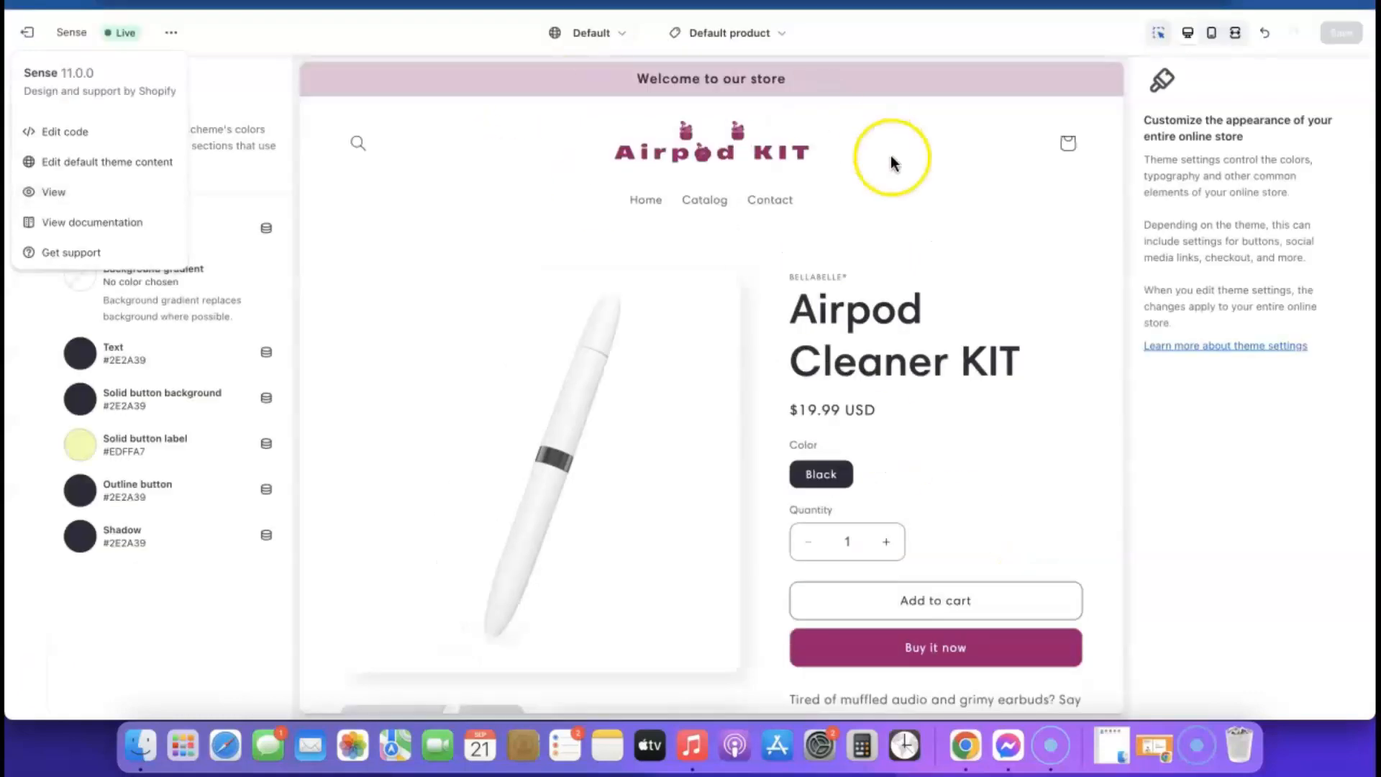
scroll(895, 216, "down", 3)
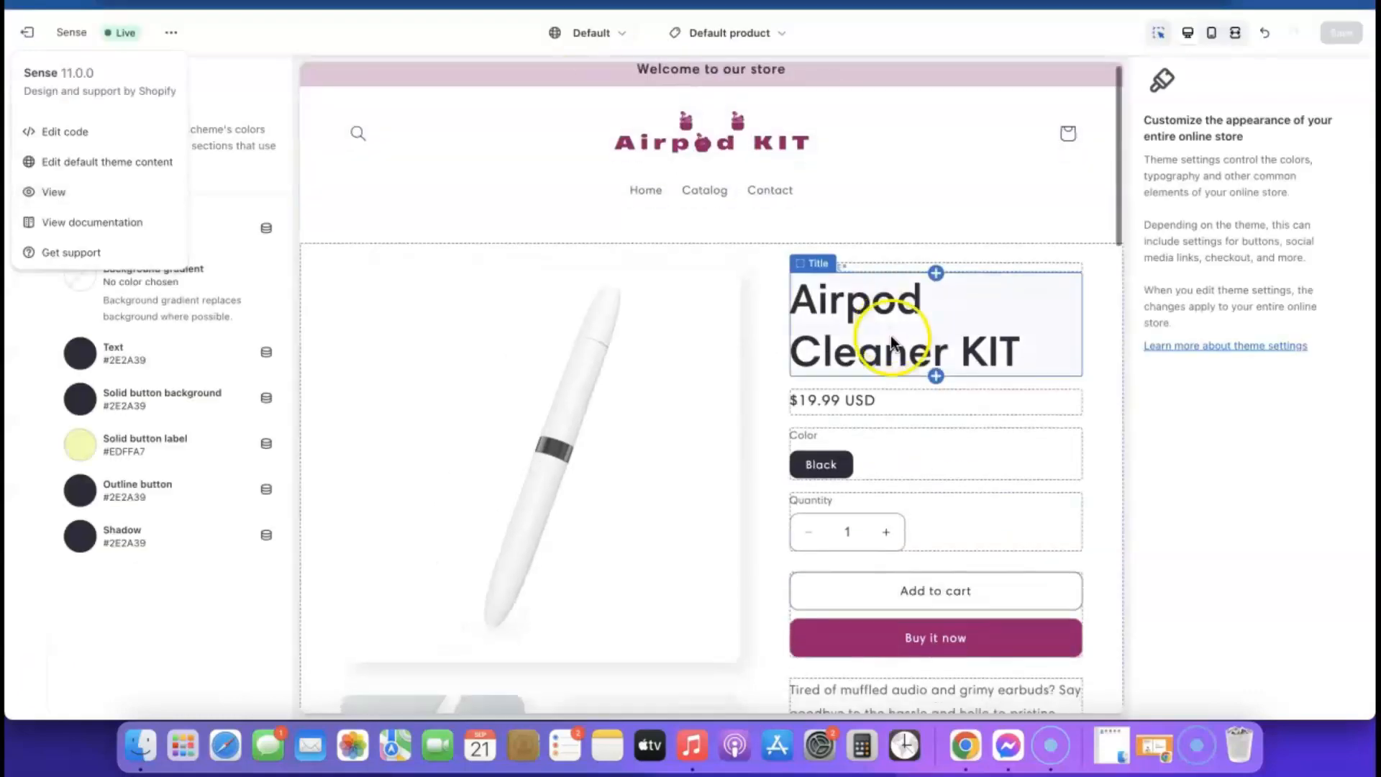
- Uncheck 'Show dynamic checkout buttons' in the product page's Buy buttons block and save
scroll(913, 403, "down", 3)
left_click(840, 464)
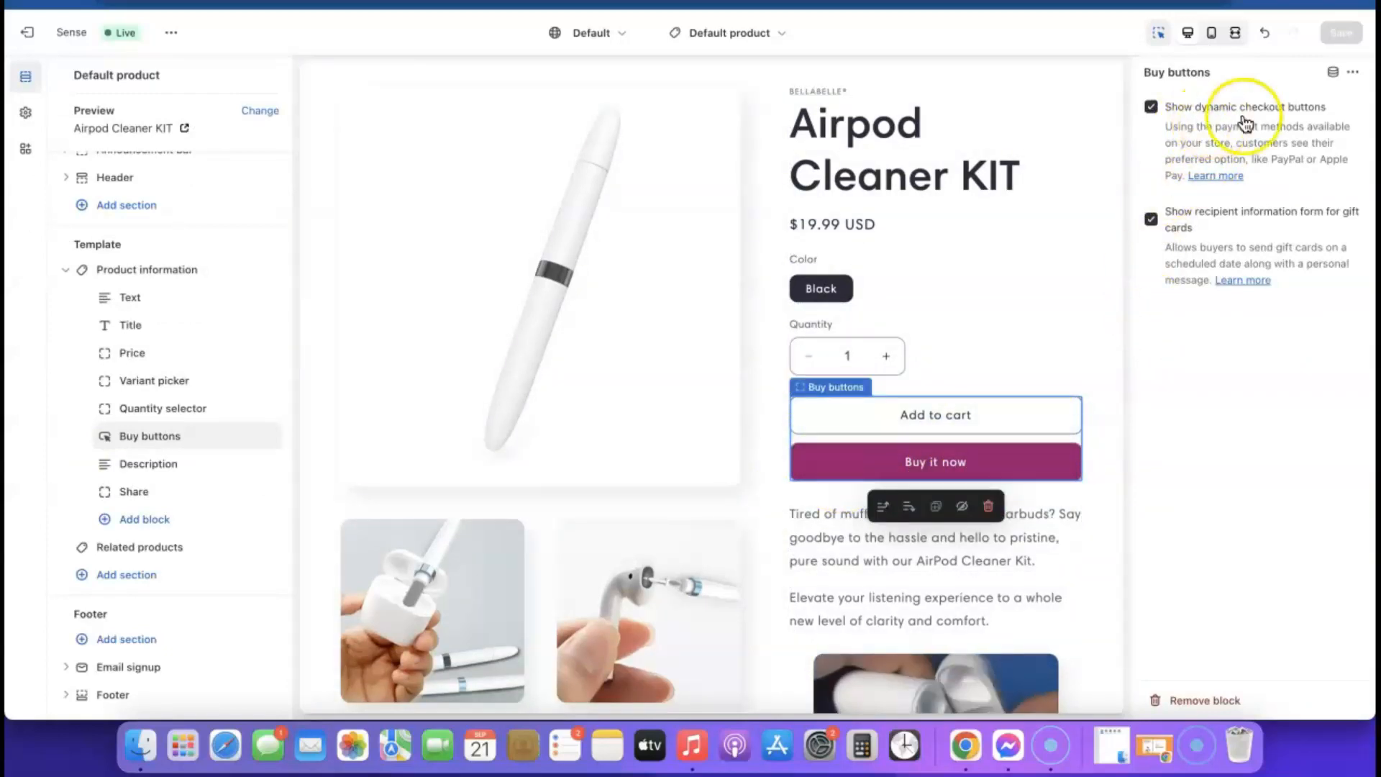
left_click(1150, 107)
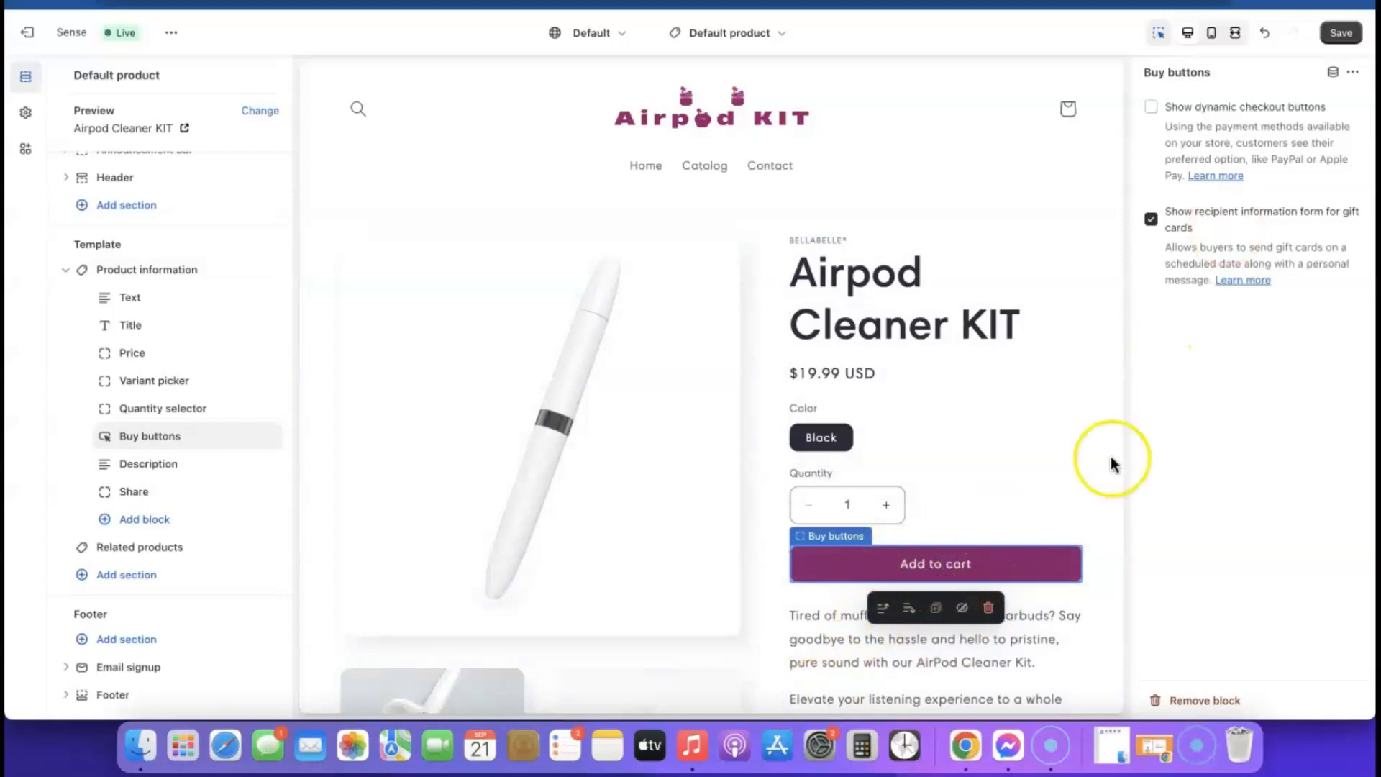
left_click(1342, 34)
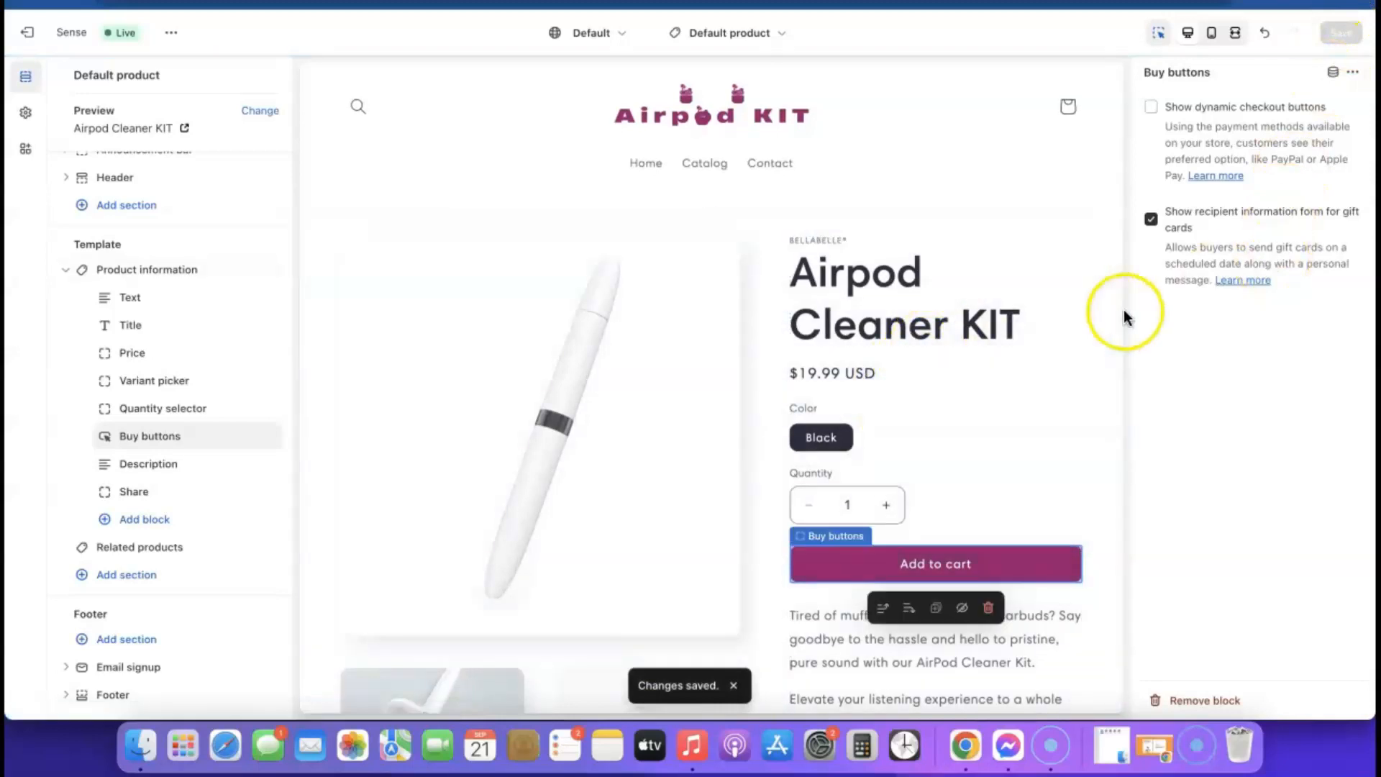
scroll(595, 317, "down", 10)
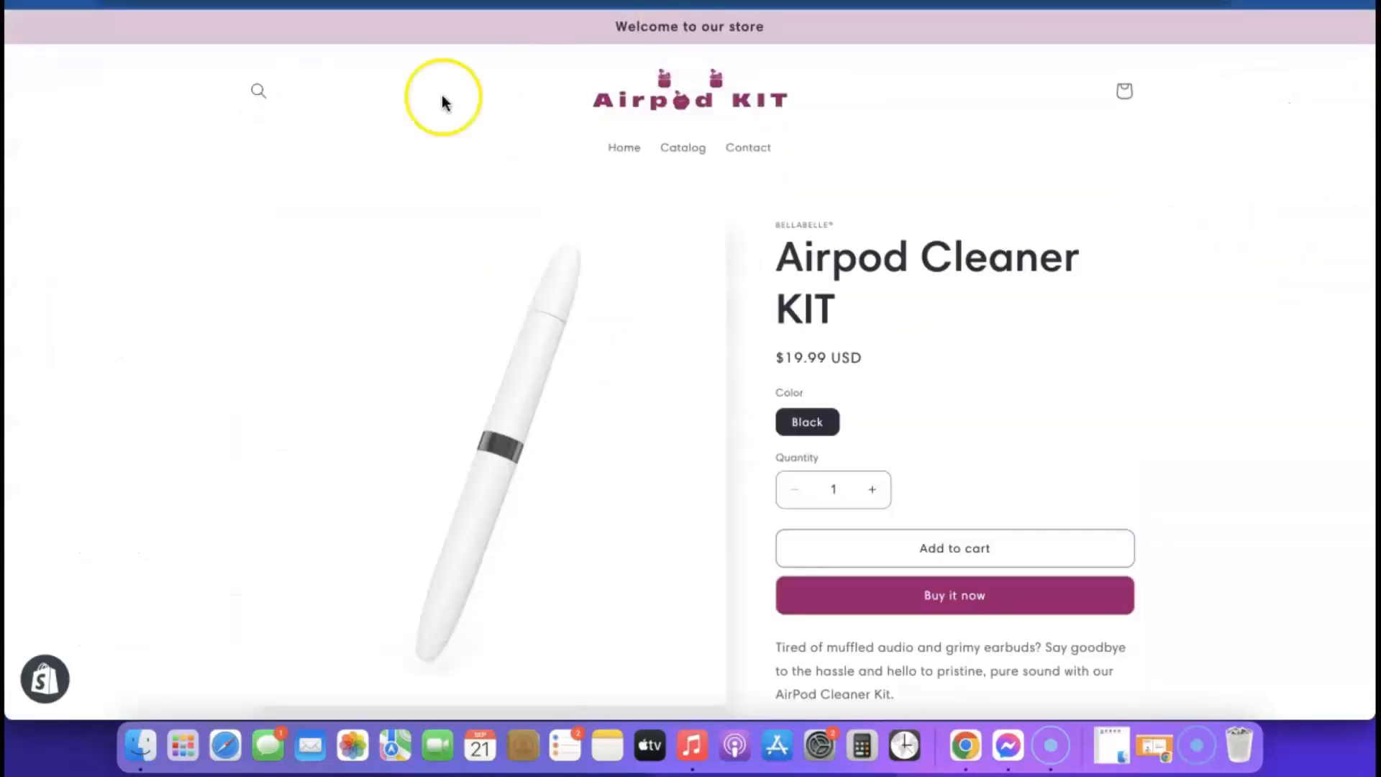
scroll(897, 148, "down", 5)
scroll(881, 338, "up", 1)
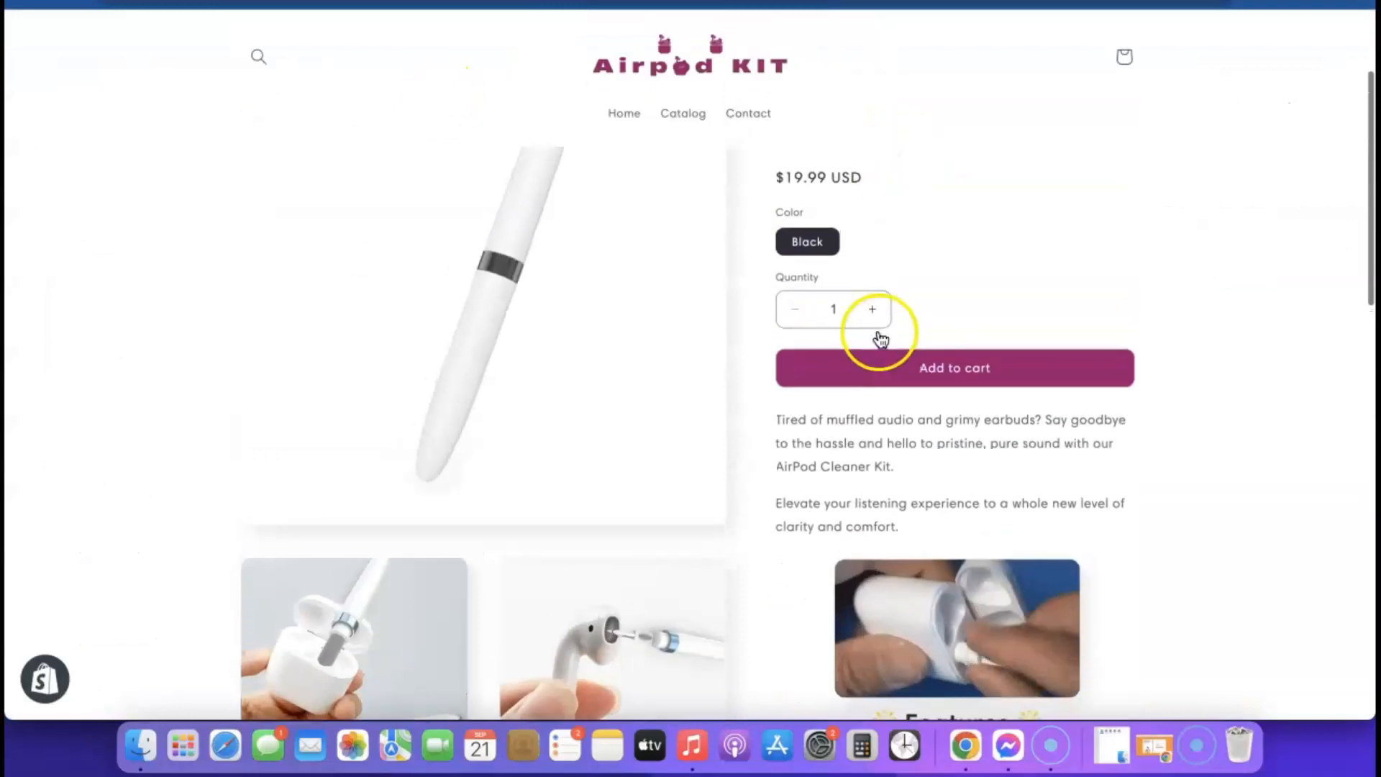
scroll(881, 338, "up", 3)
scroll(863, 333, "down", 8)
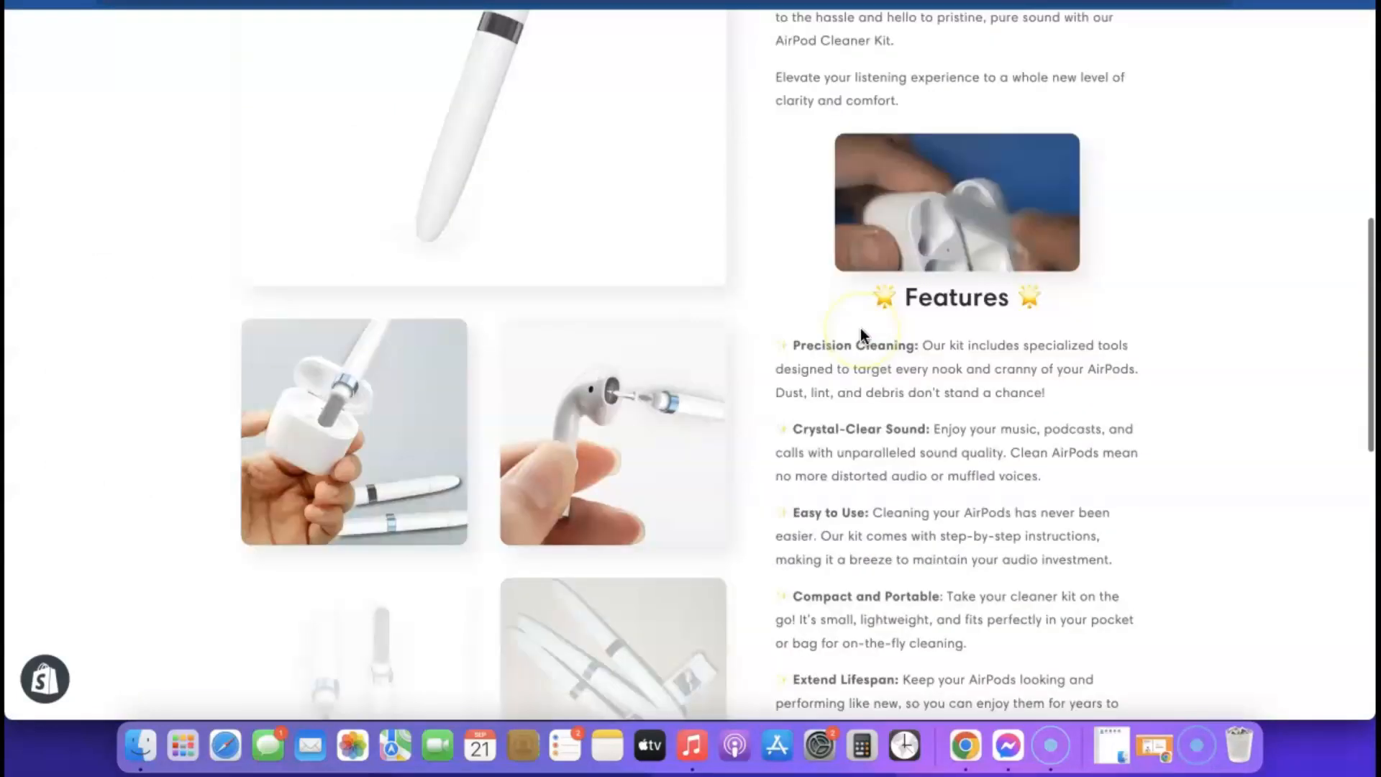
scroll(860, 333, "down", 10)
scroll(860, 333, "up", 15)
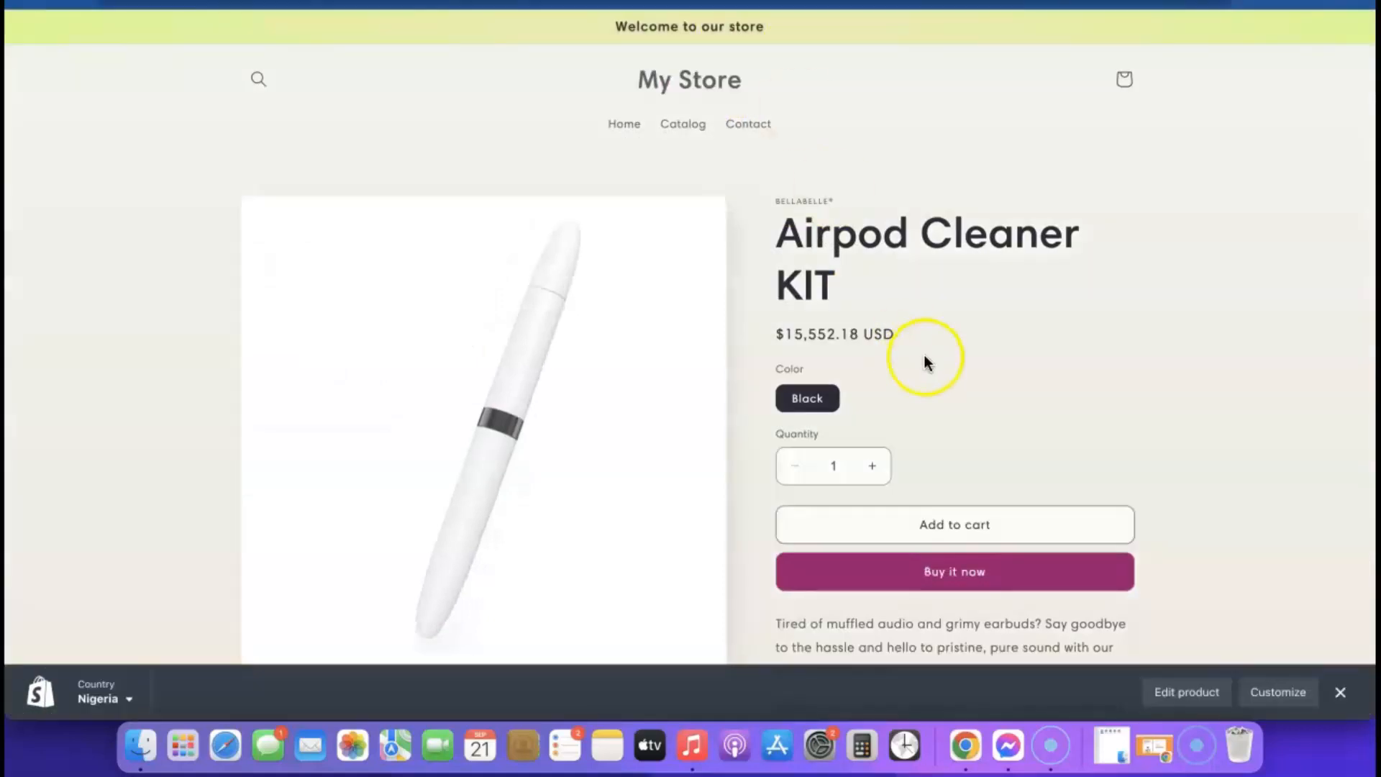
scroll(924, 357, "down", 1)
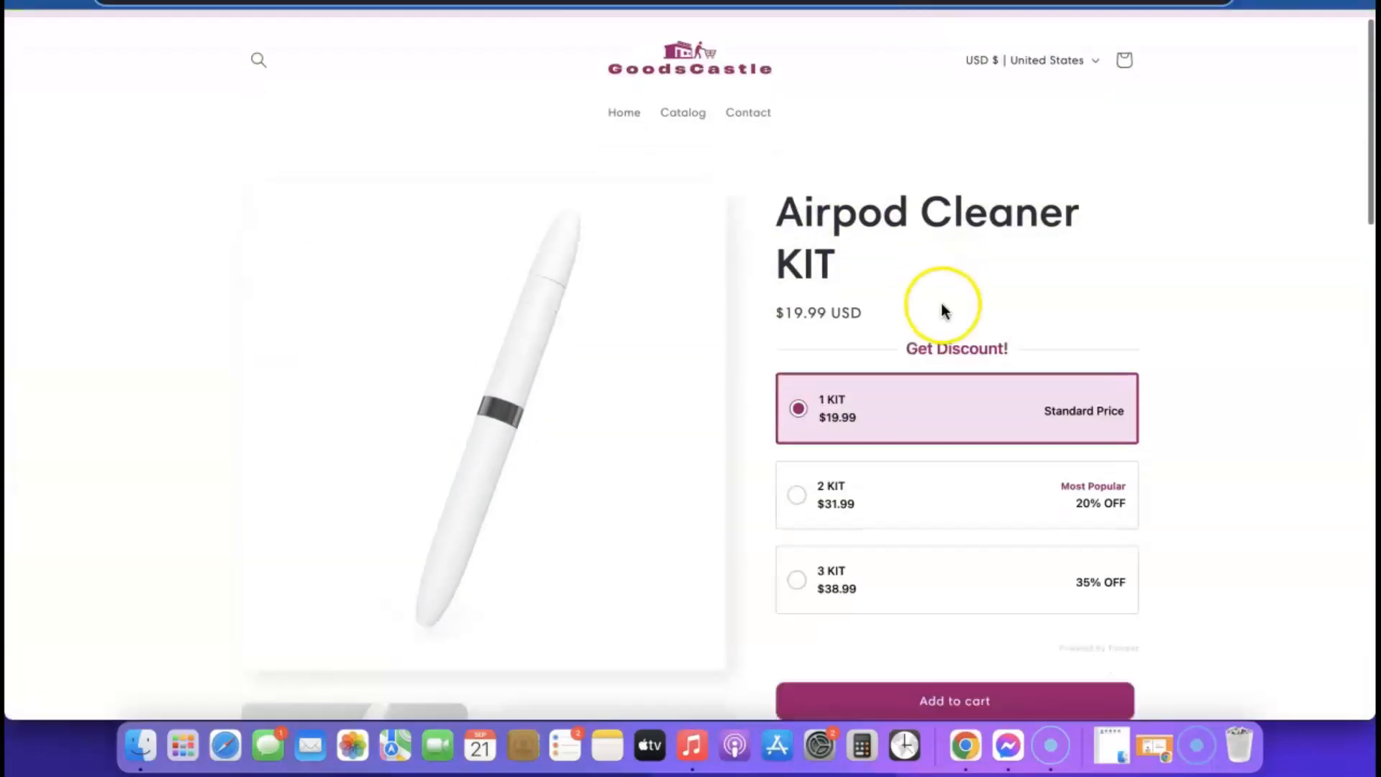
scroll(944, 306, "down", 1)
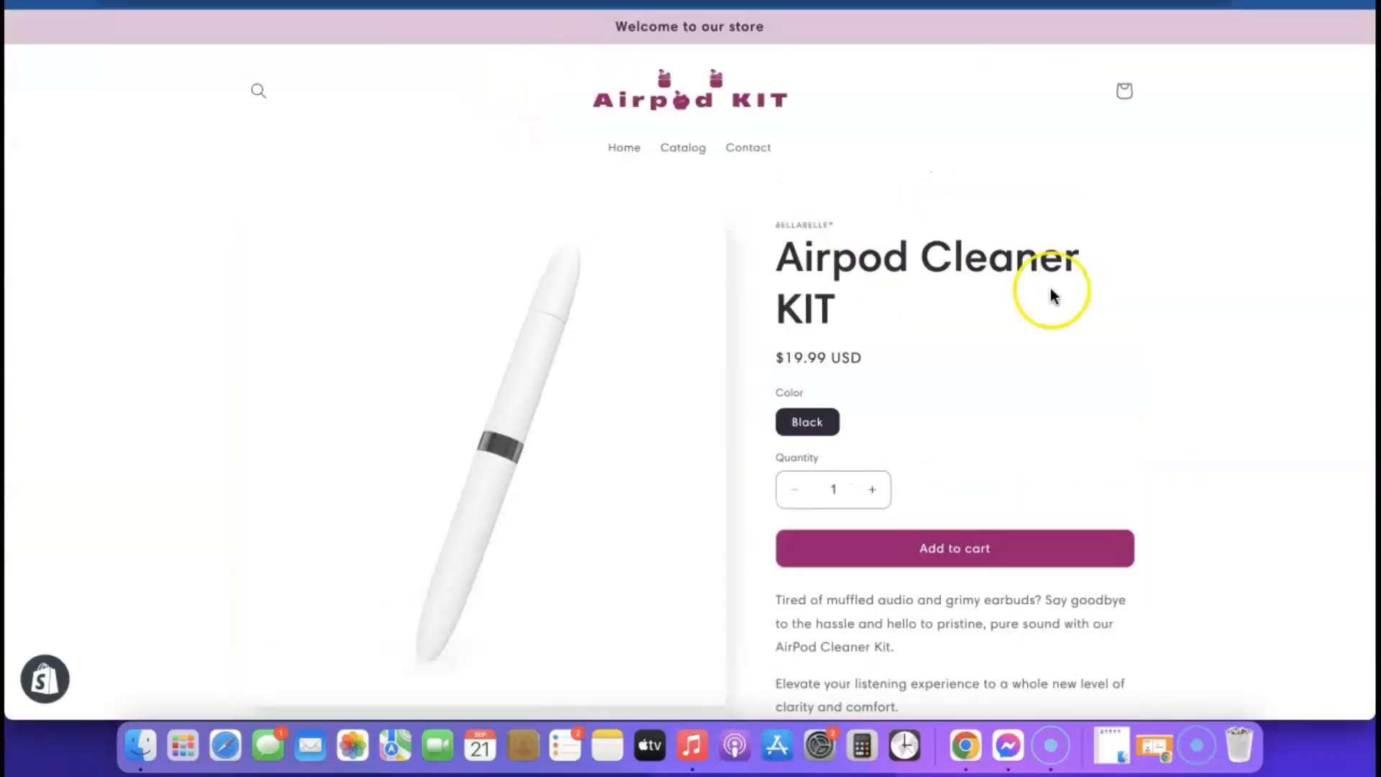
scroll(1050, 291, "down", 5)
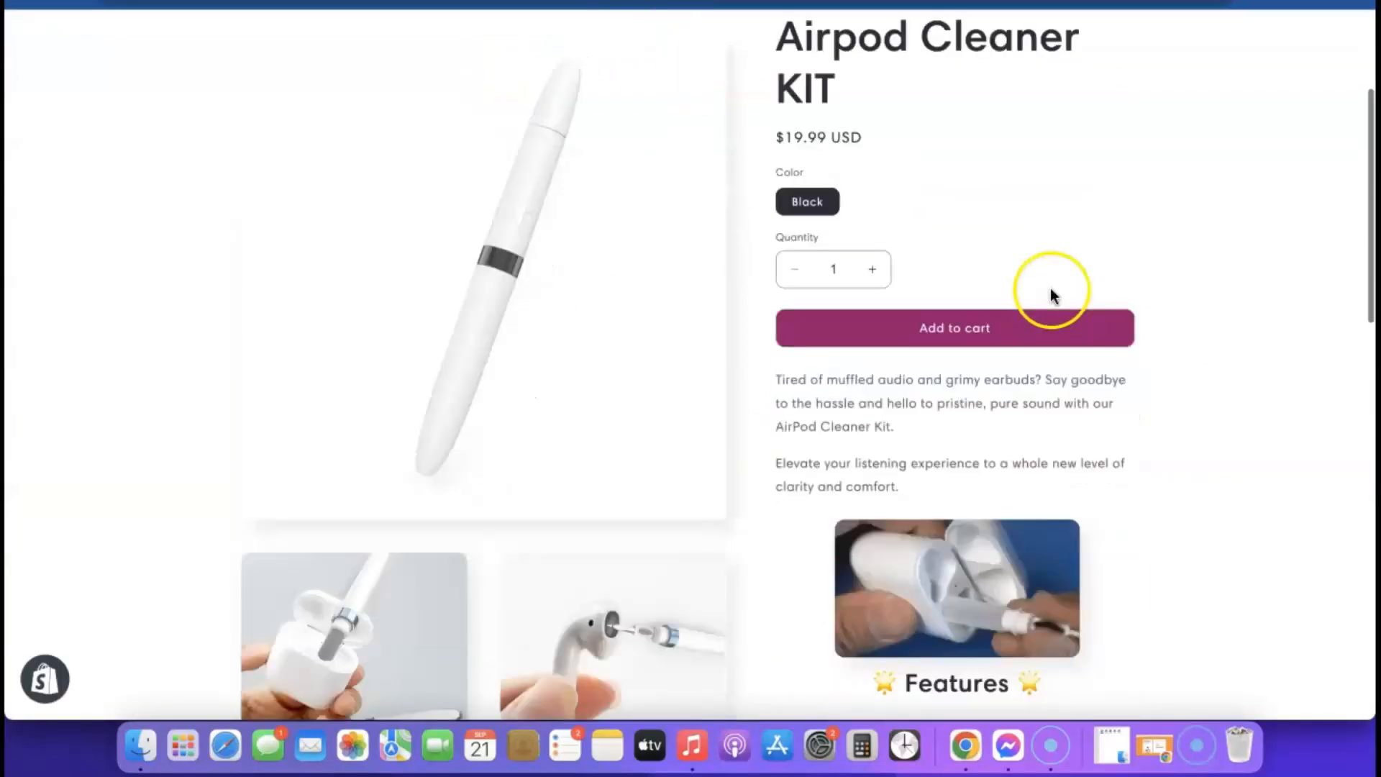
scroll(903, 479, "up", 5)
scroll(904, 483, "down", 1)
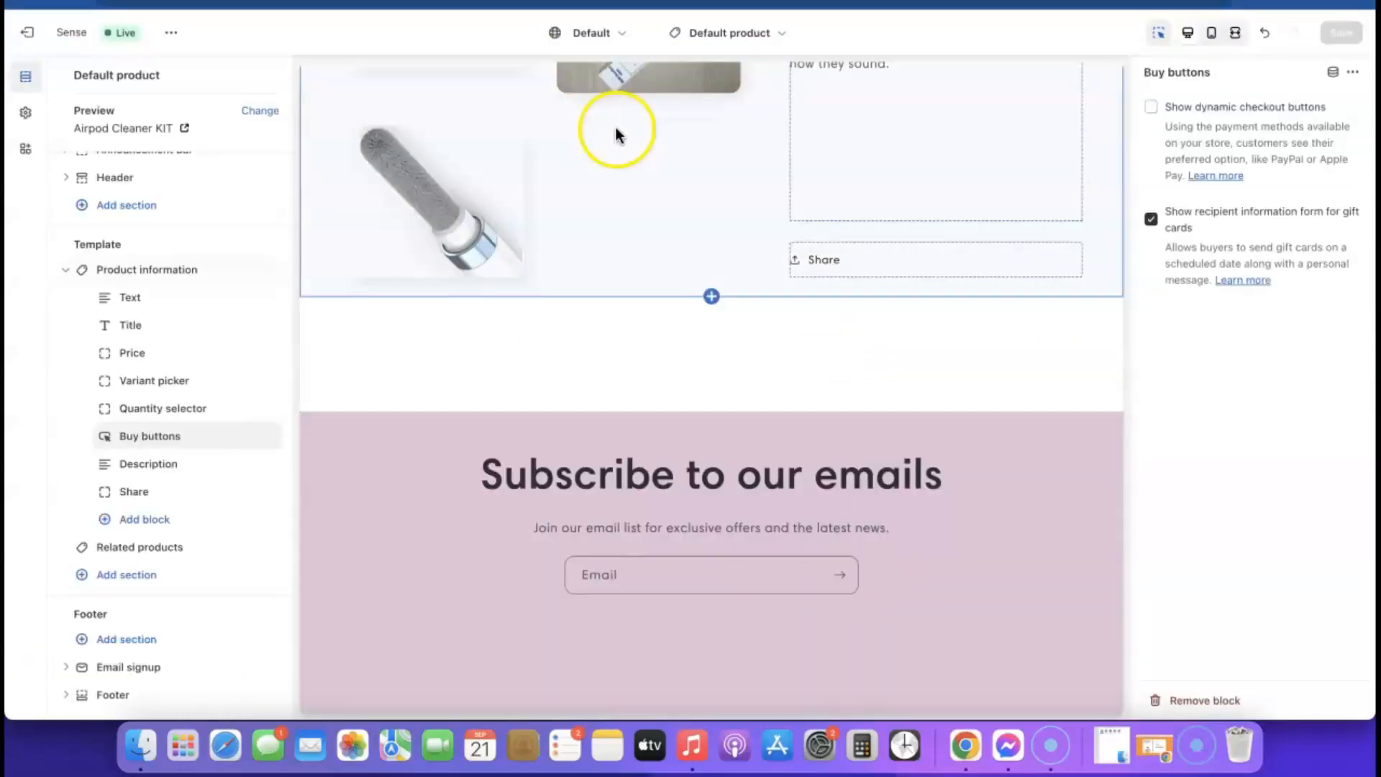
scroll(825, 283, "up", 15)
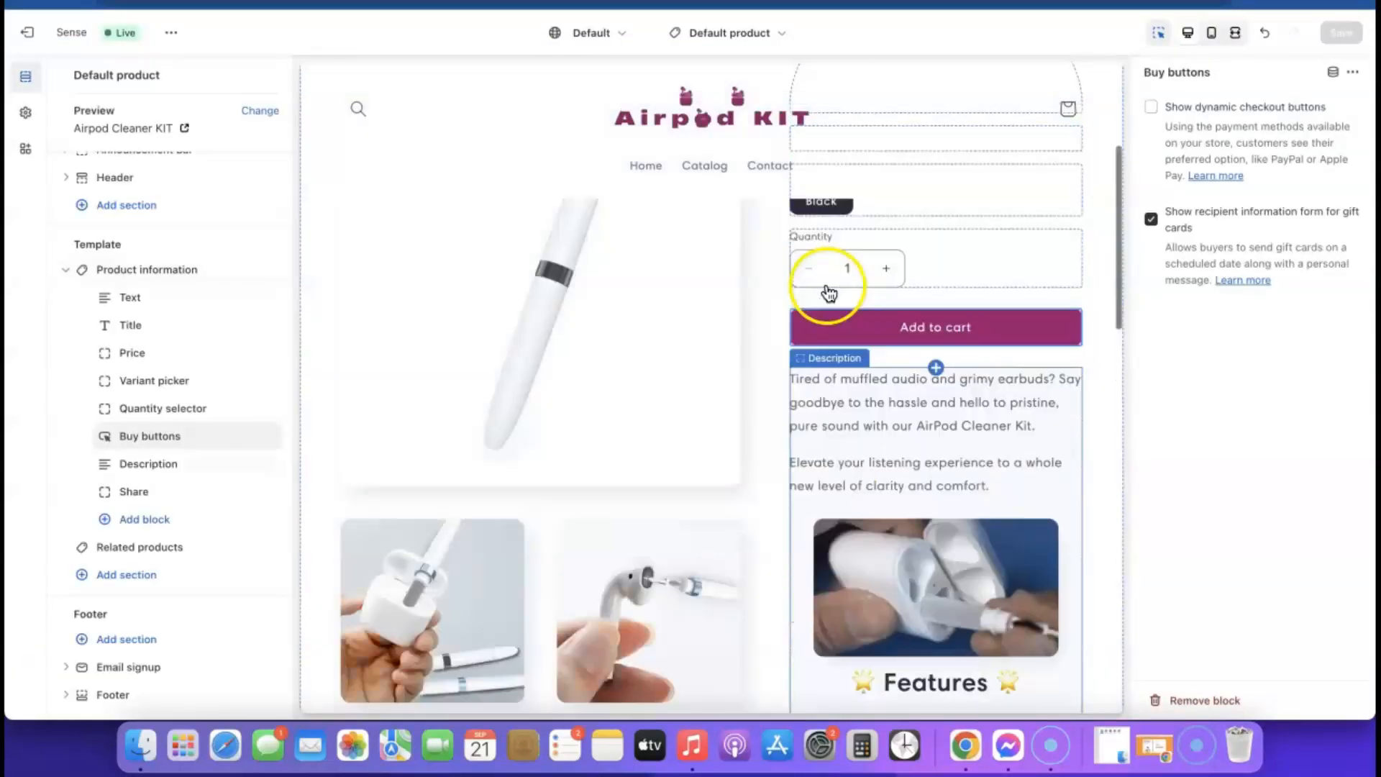
- Switch the theme editor to the Home page template and select its Image with text section
left_click(779, 35)
left_click(662, 111)
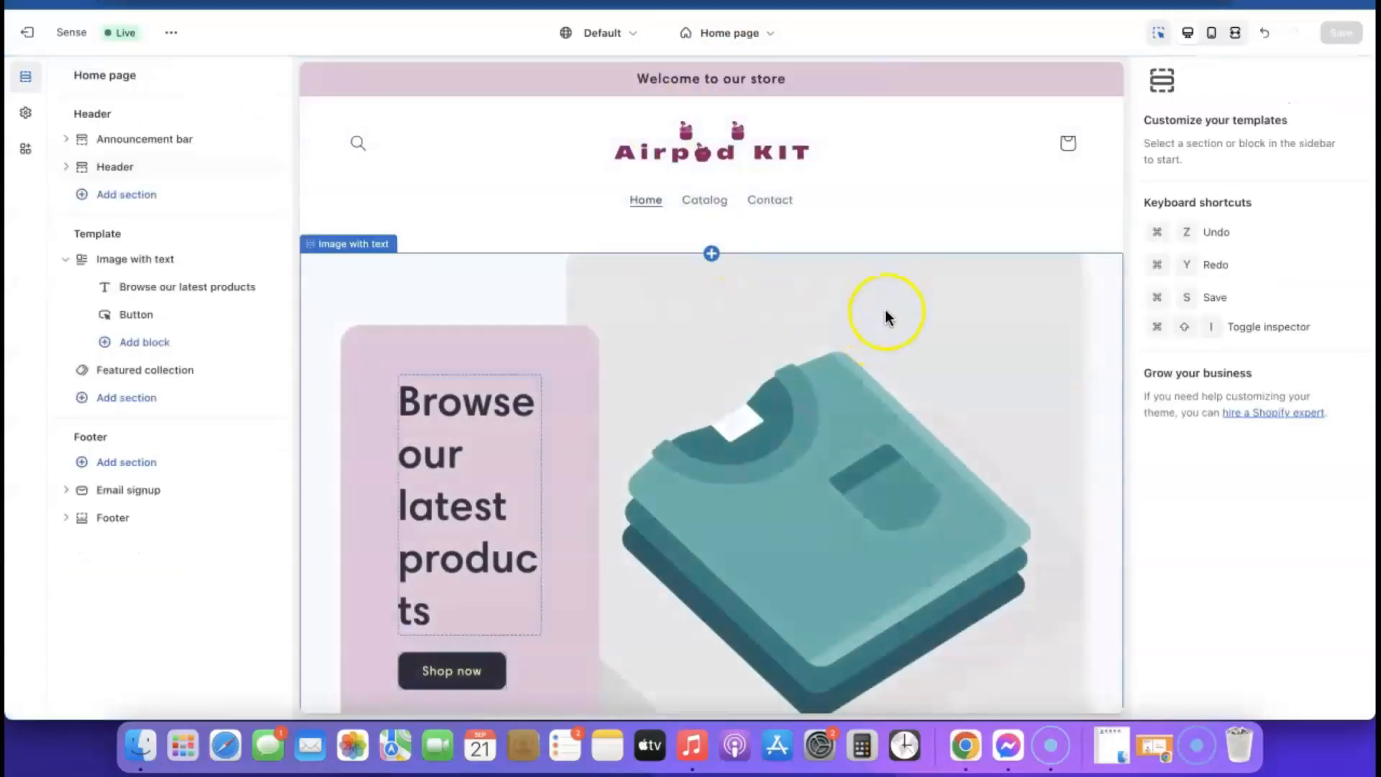
scroll(883, 311, "down", 5)
scroll(879, 304, "down", 6)
scroll(879, 305, "up", 12)
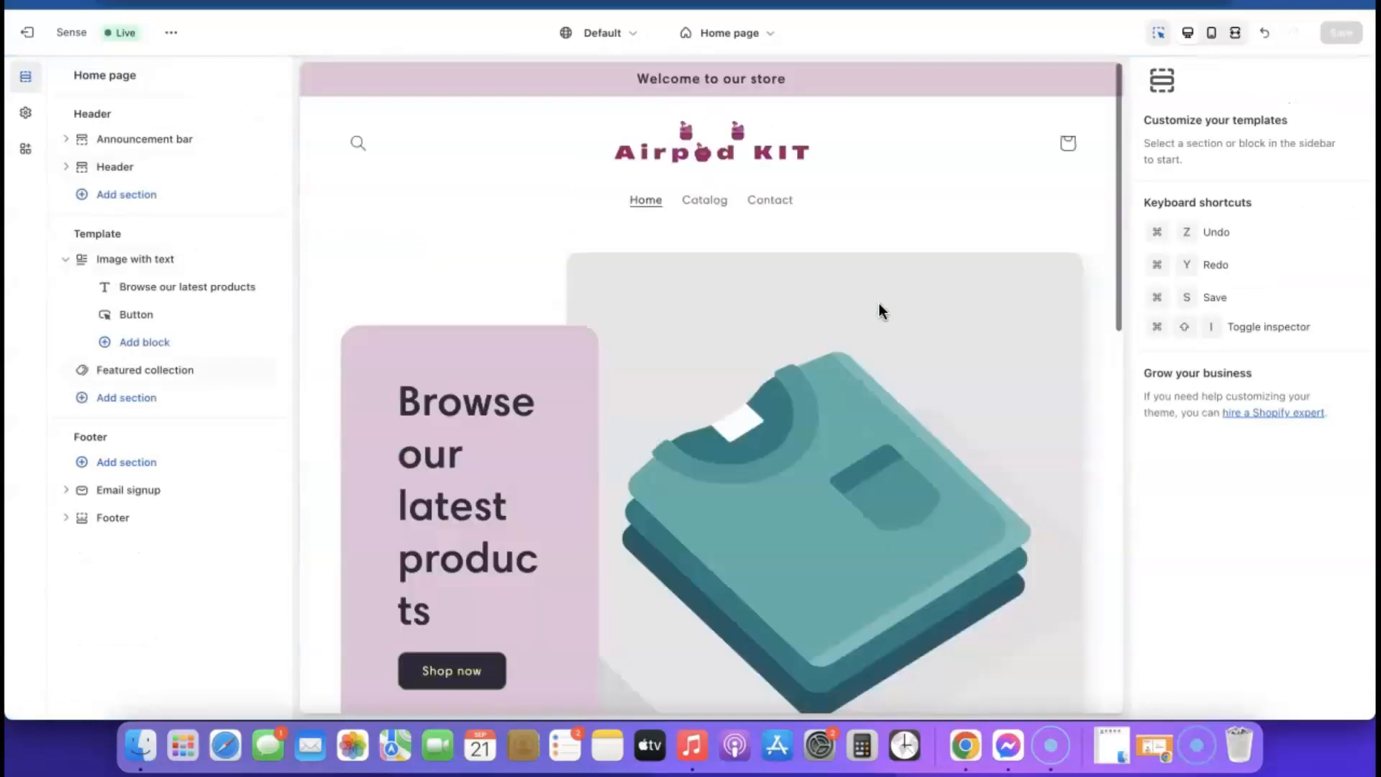
scroll(893, 410, "down", 4)
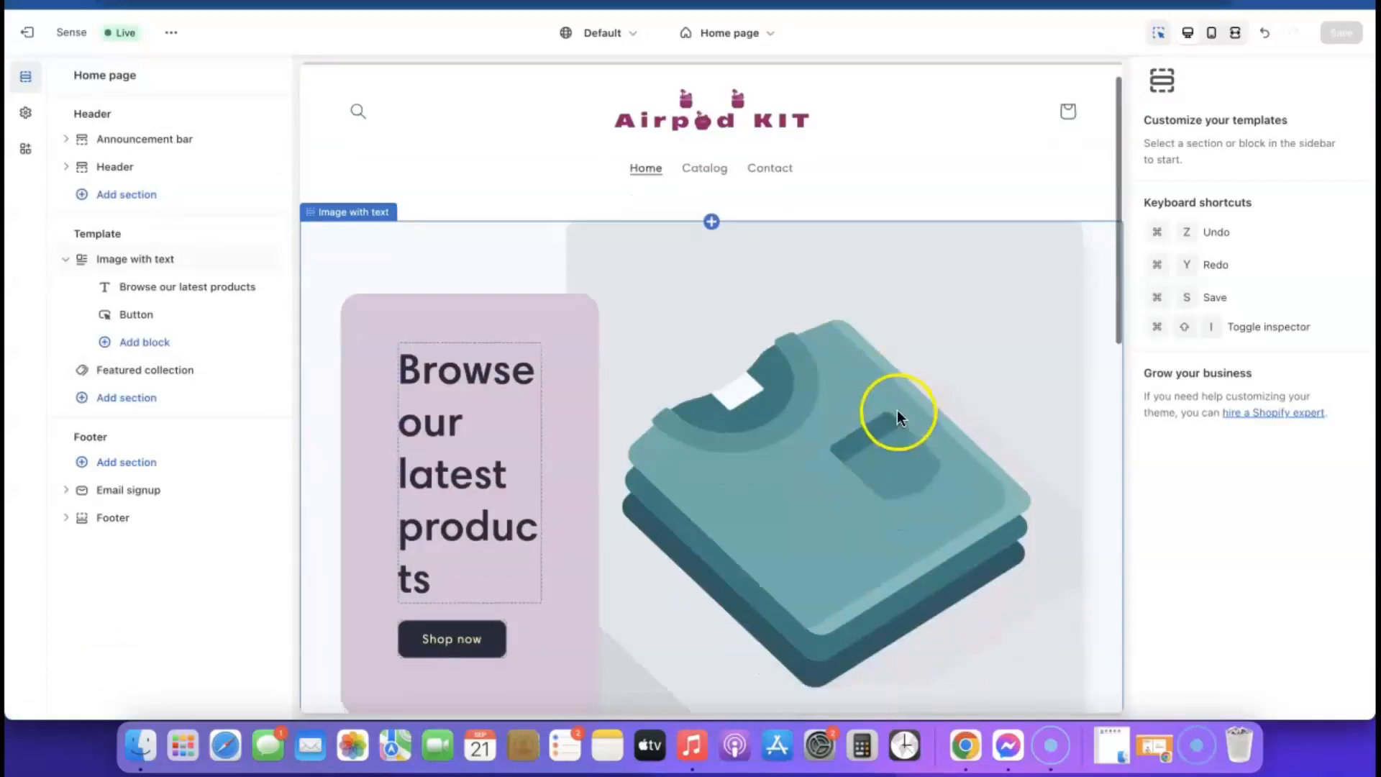
left_click(820, 317)
- Replace the section's image with the free Phones & Cases photo of a woman checking her phone
left_click(853, 327)
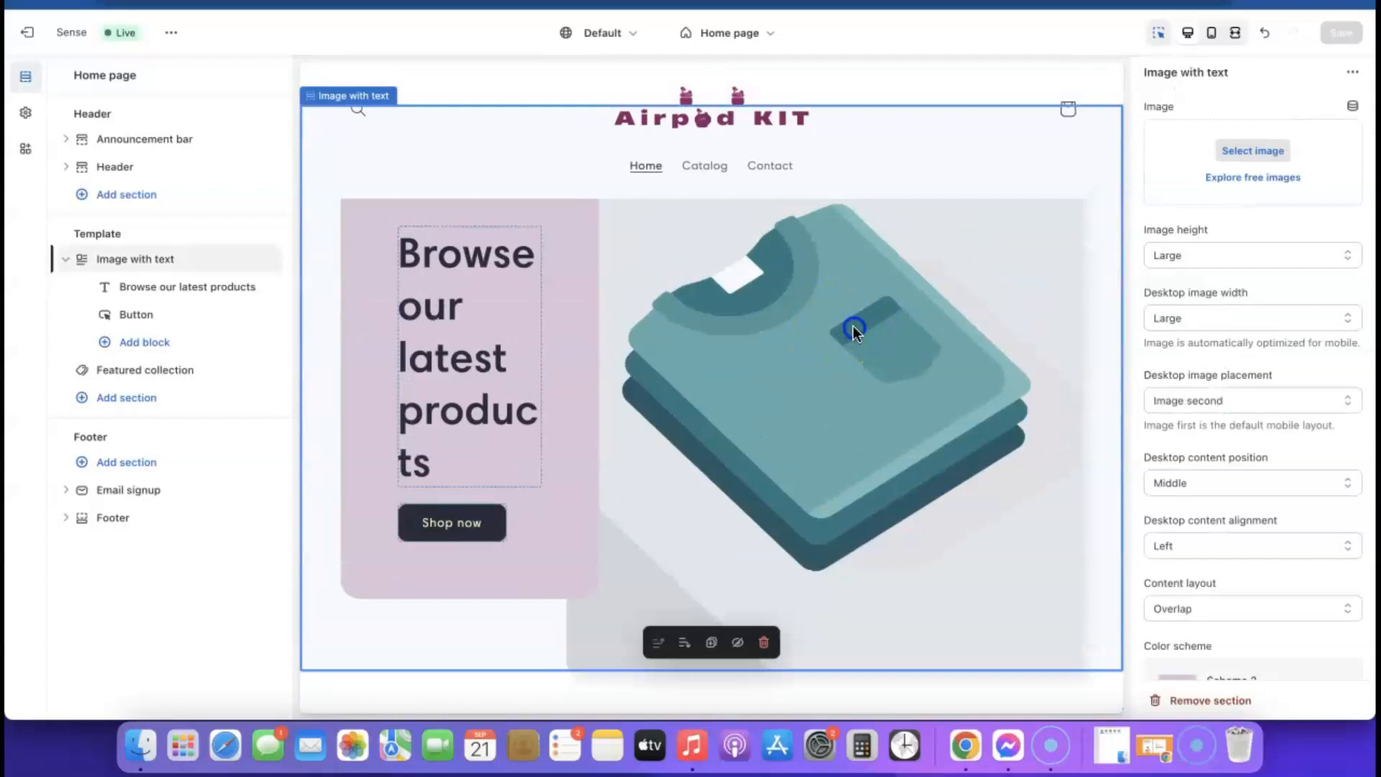
left_click(1255, 178)
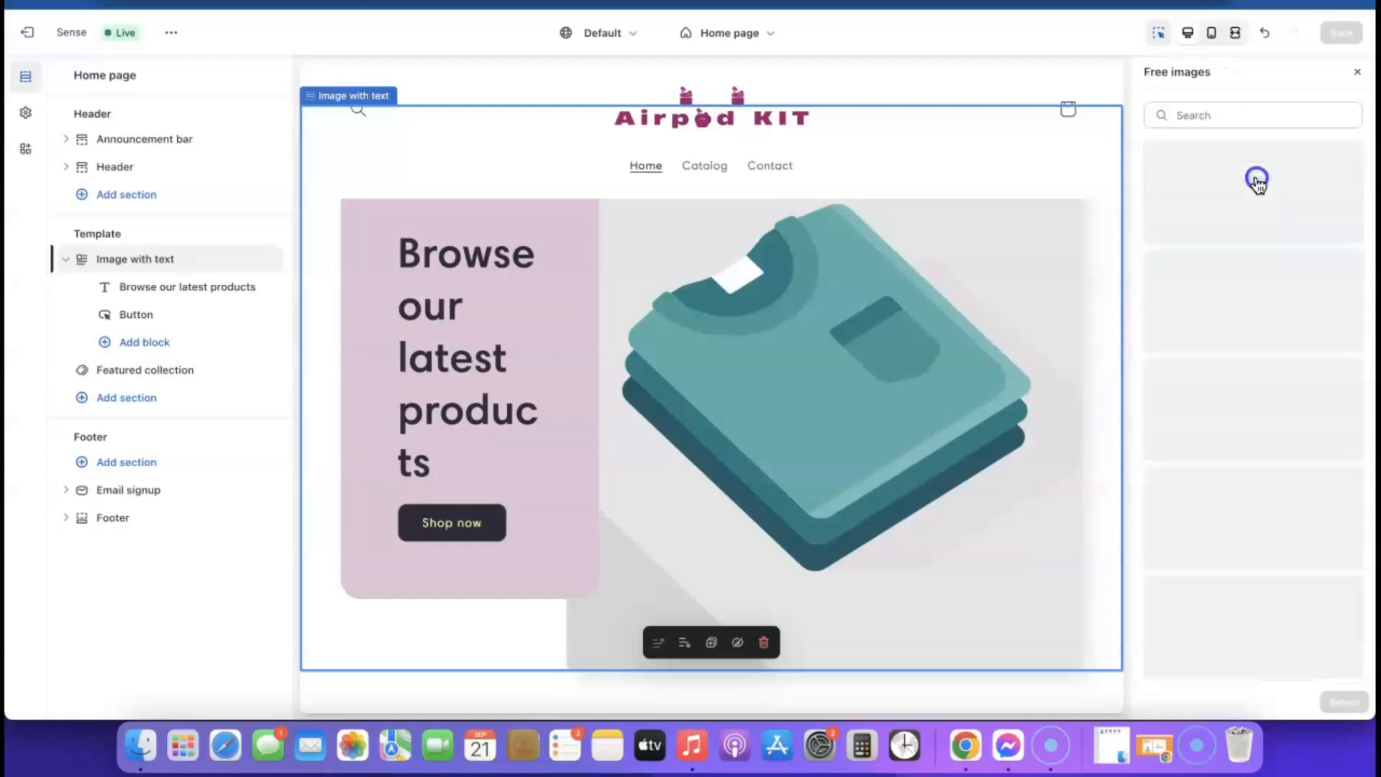
scroll(1274, 283, "down", 15)
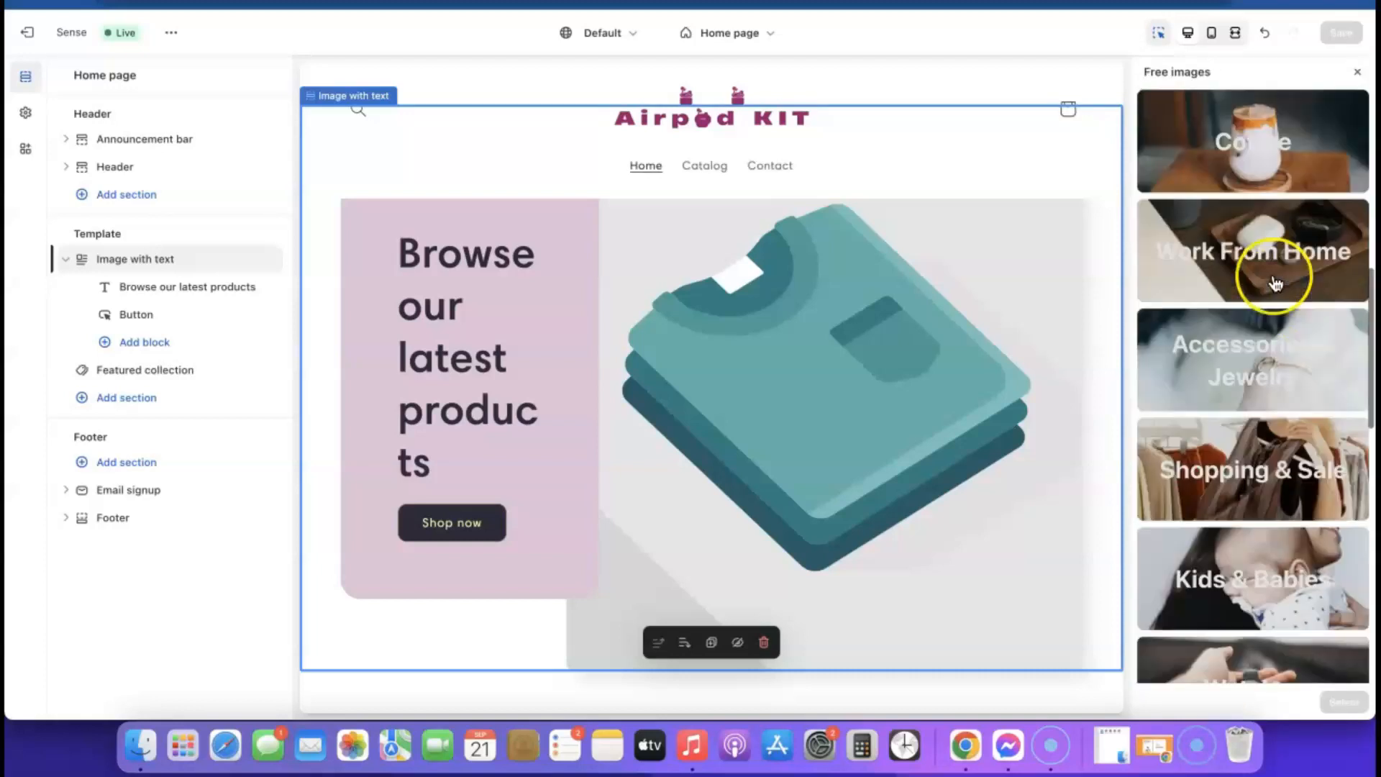
scroll(1275, 283, "down", 3)
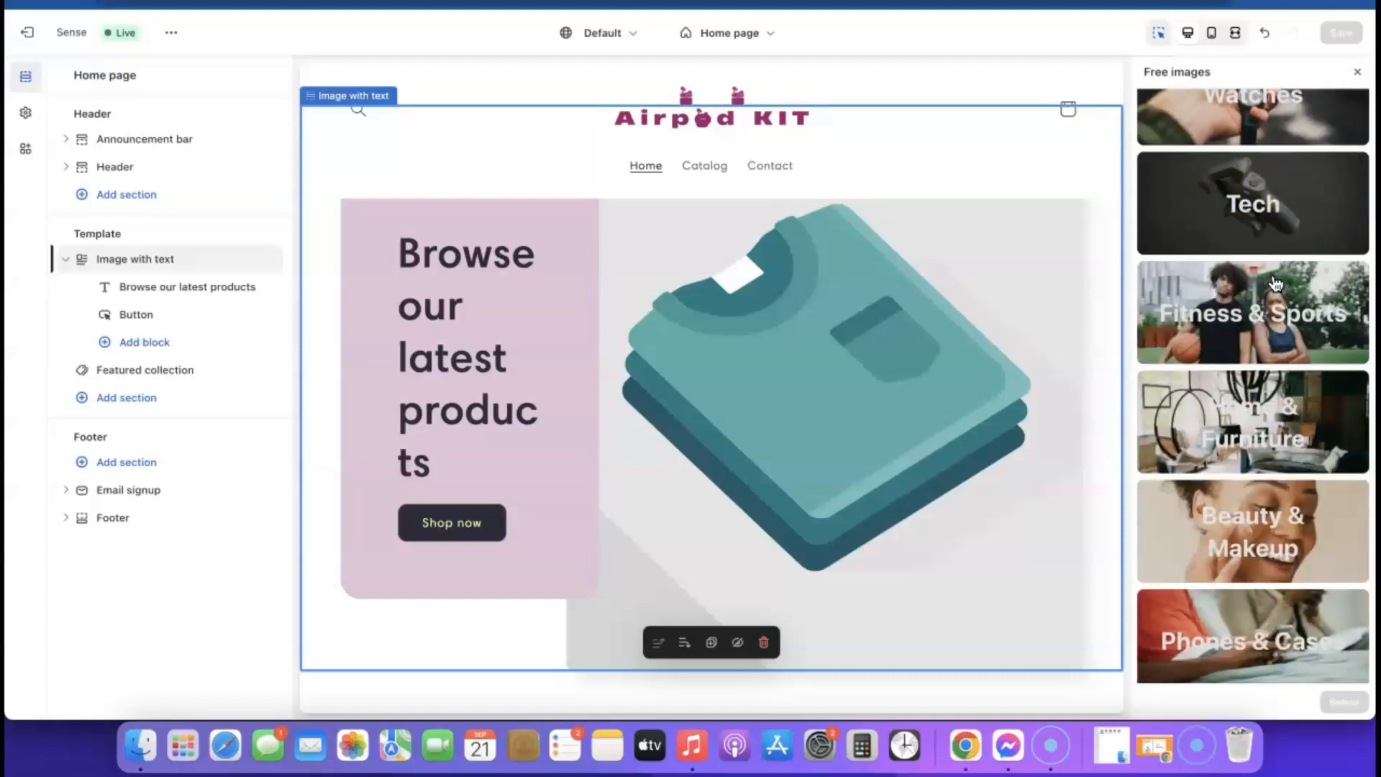
scroll(1263, 308, "down", 6)
left_click(1222, 324)
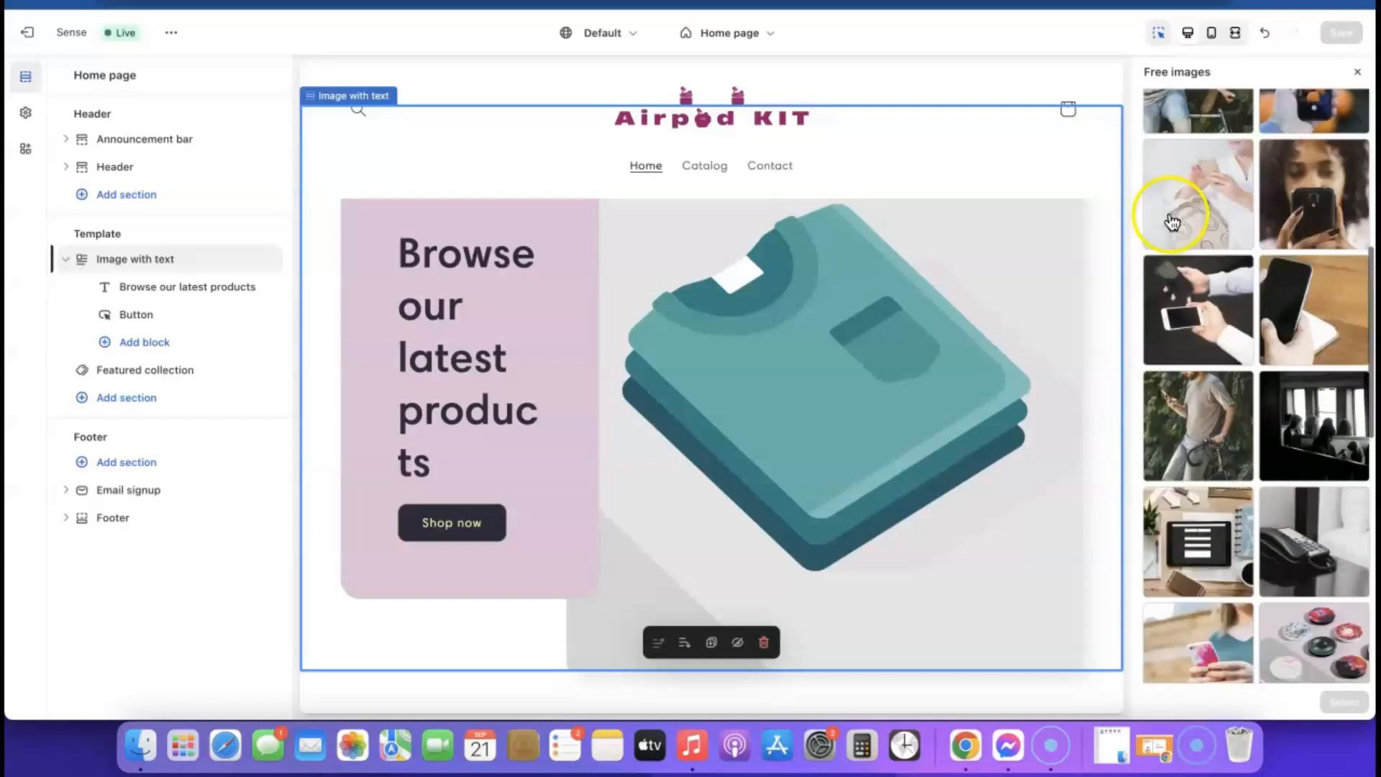
left_click(1180, 170)
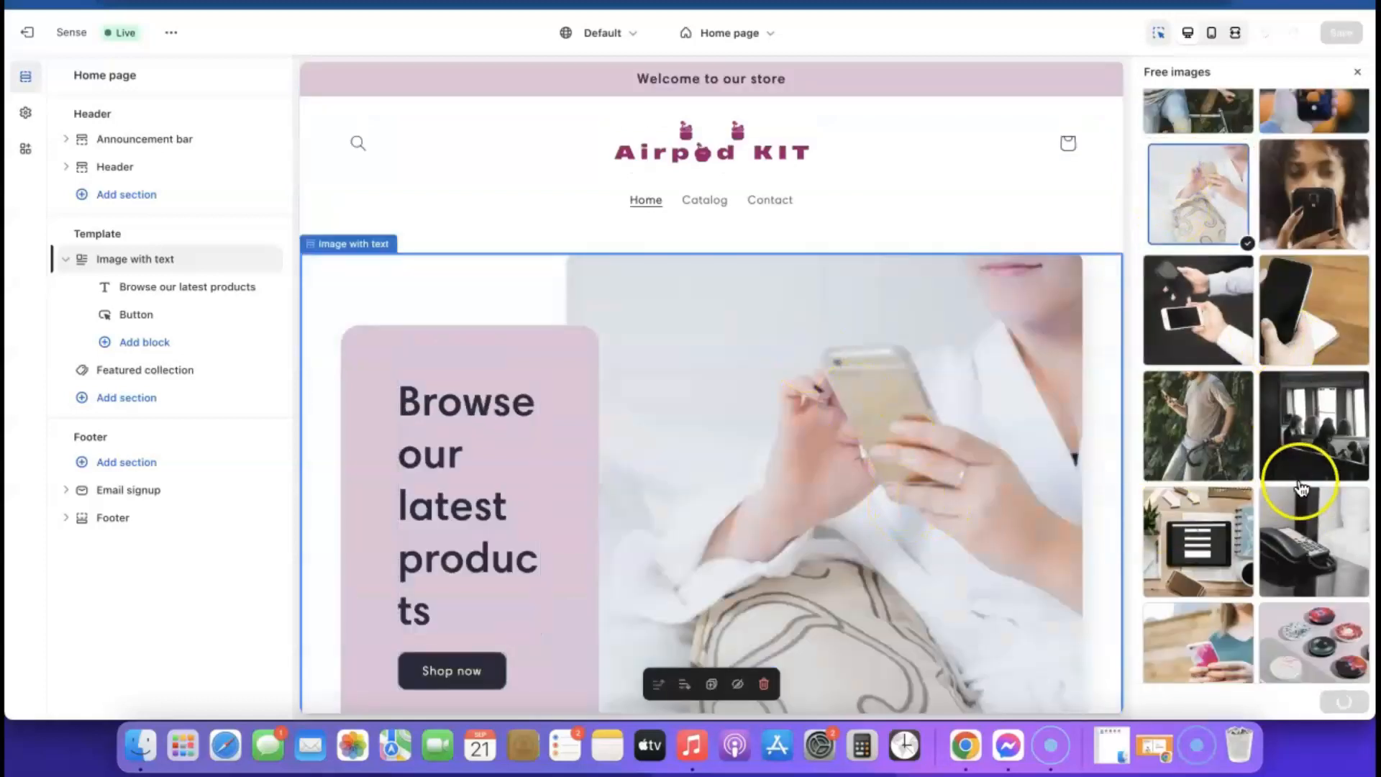
left_click(1343, 701)
scroll(820, 457, "down", 3)
scroll(821, 456, "up", 5)
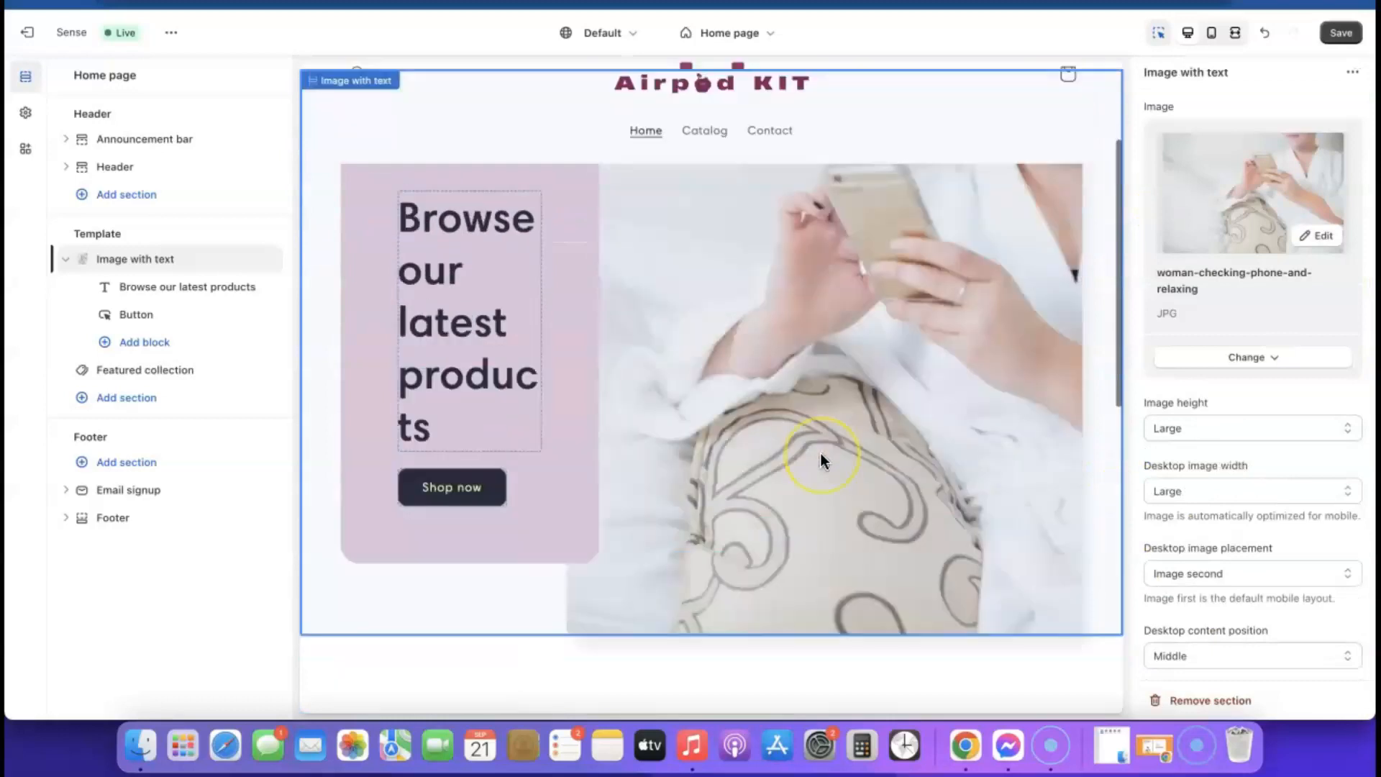
- Save the home page and check it in the mobile preview
left_click(1341, 34)
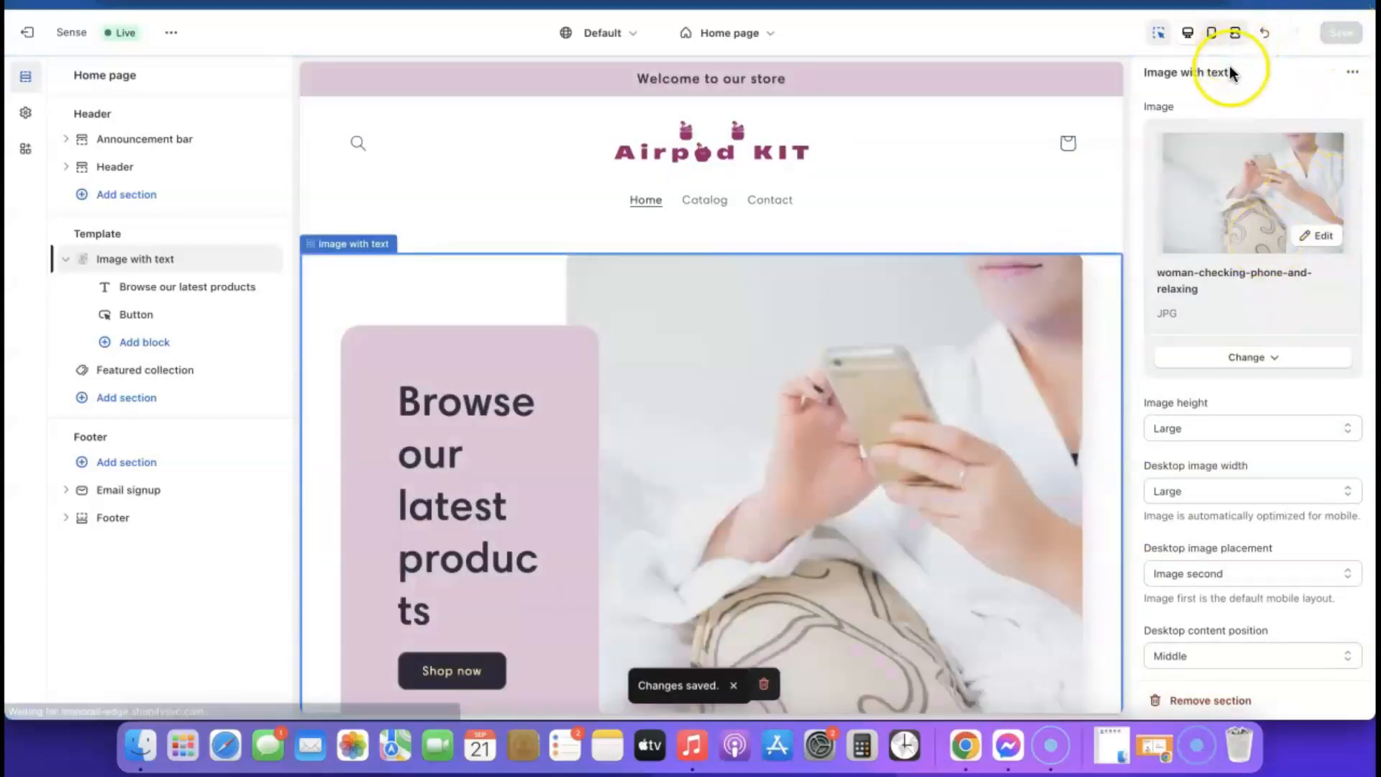
left_click(1211, 34)
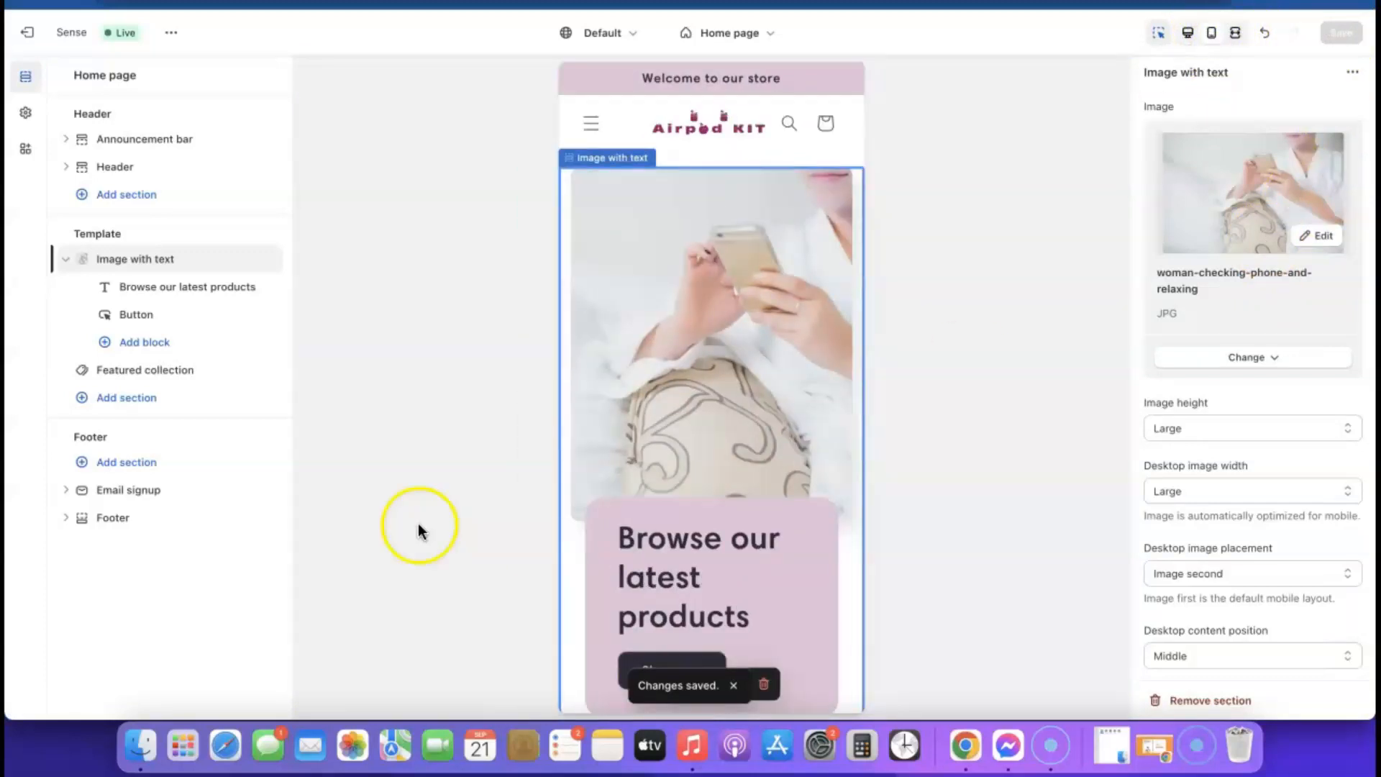
scroll(710, 313, "down", 4)
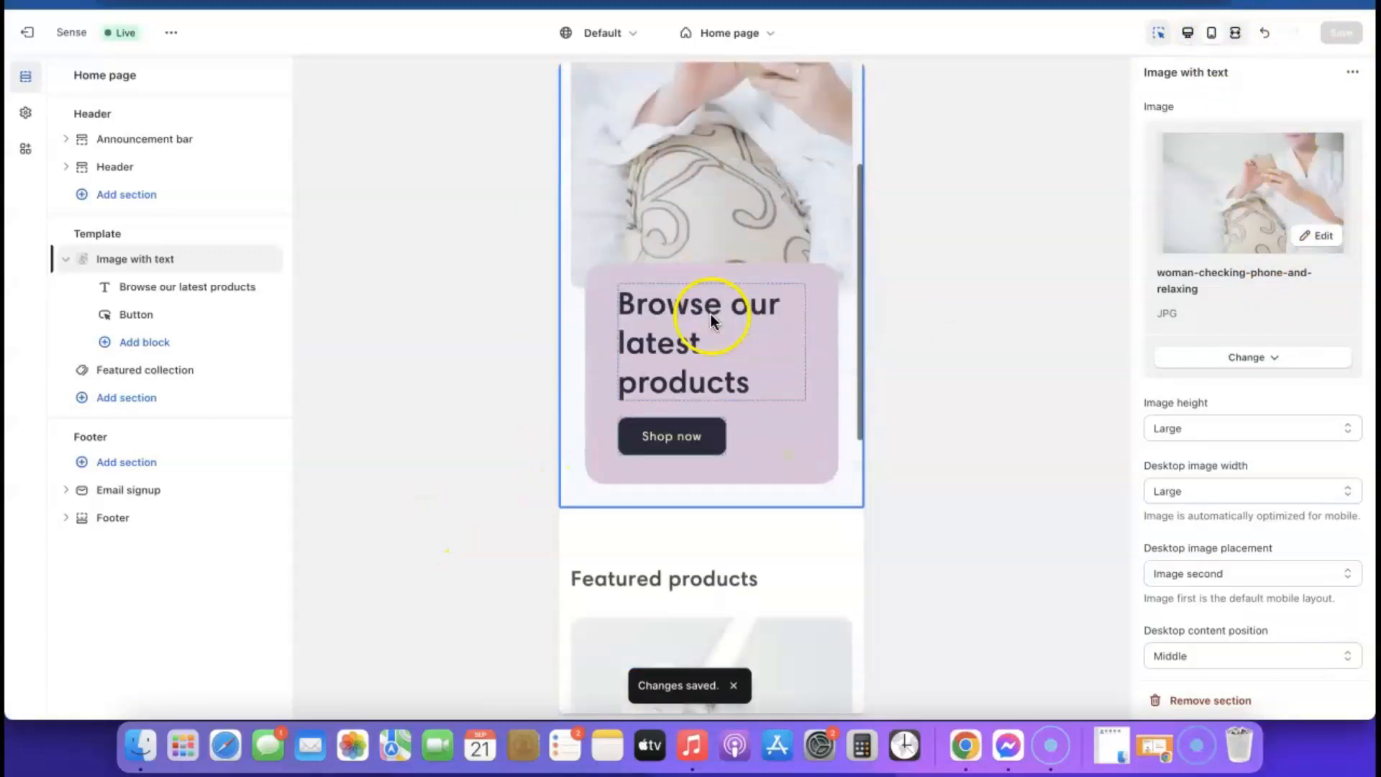
scroll(670, 432, "up", 4)
scroll(704, 332, "down", 4)
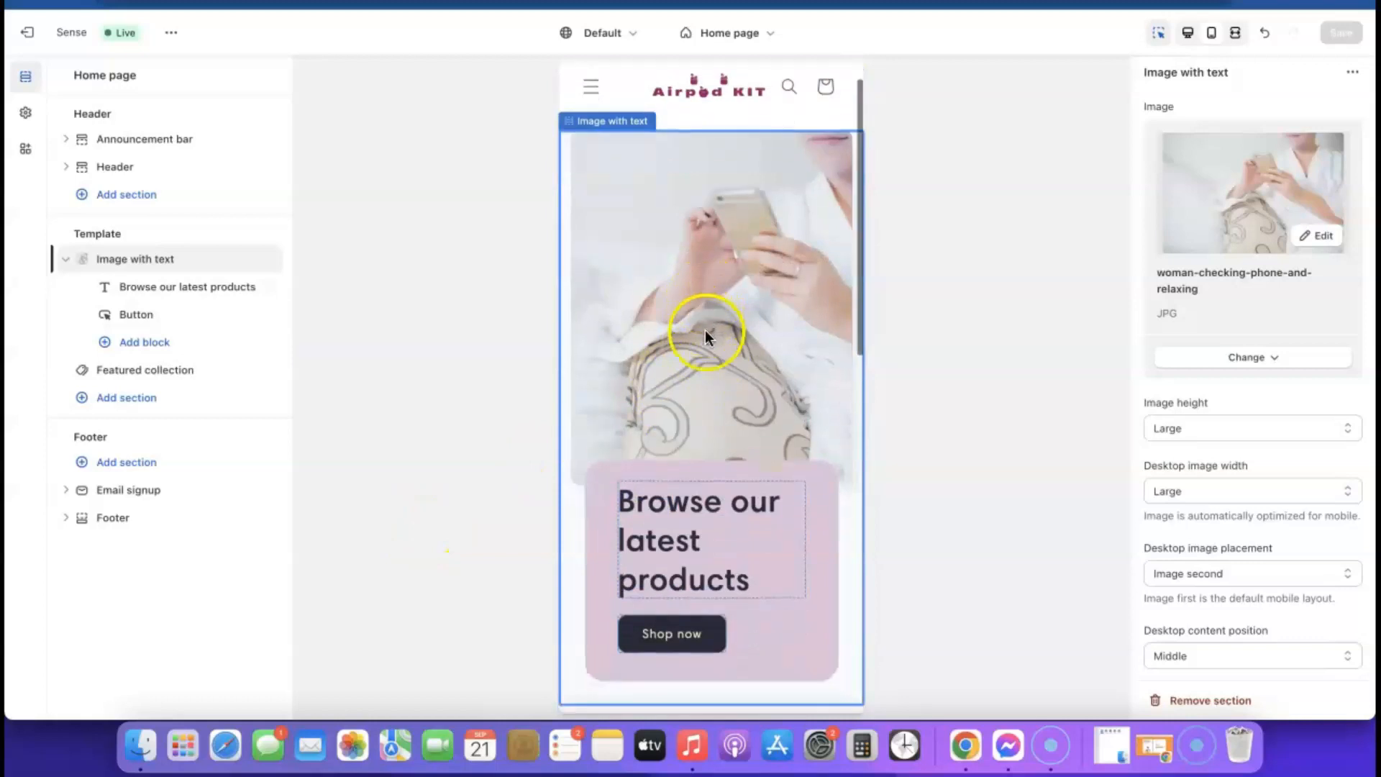
scroll(705, 331, "down", 8)
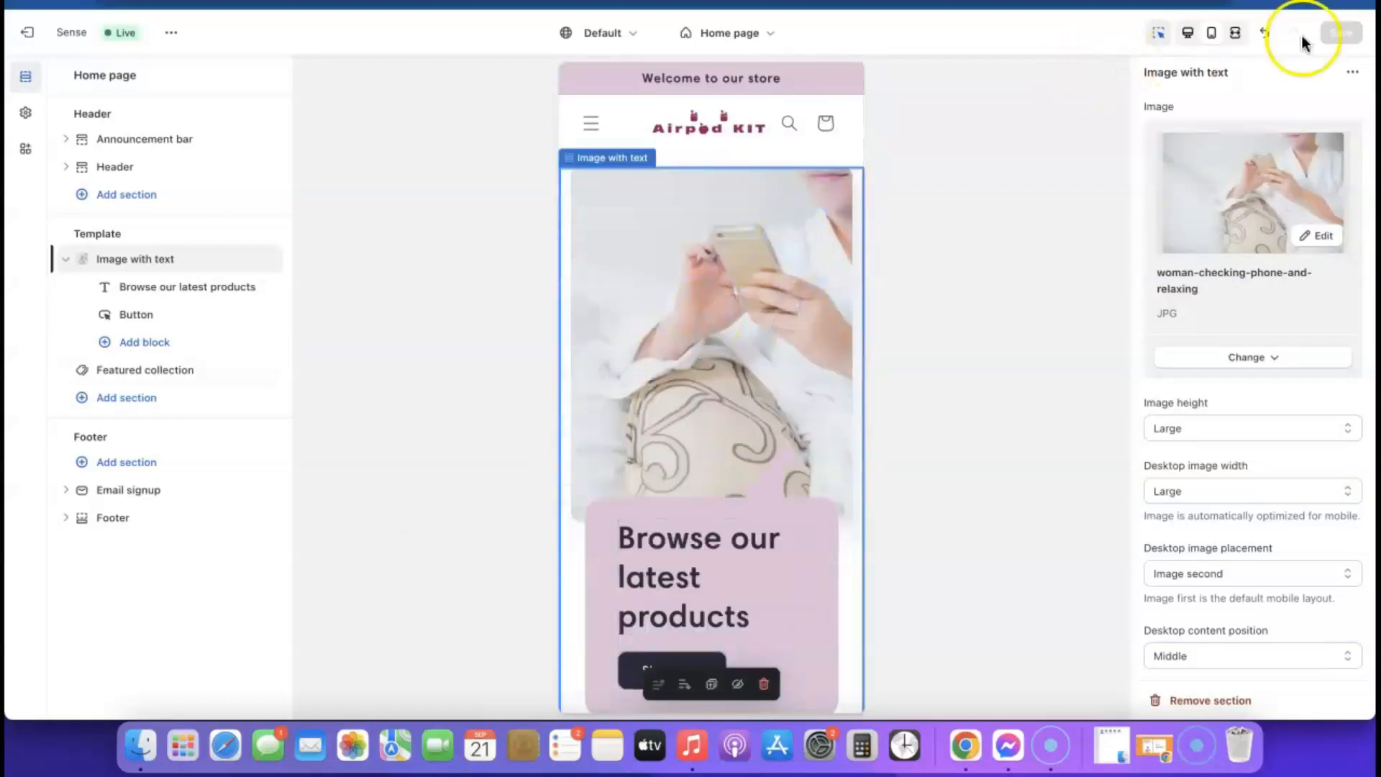
- Return to the desktop preview and select the Featured collection section
left_click(1192, 36)
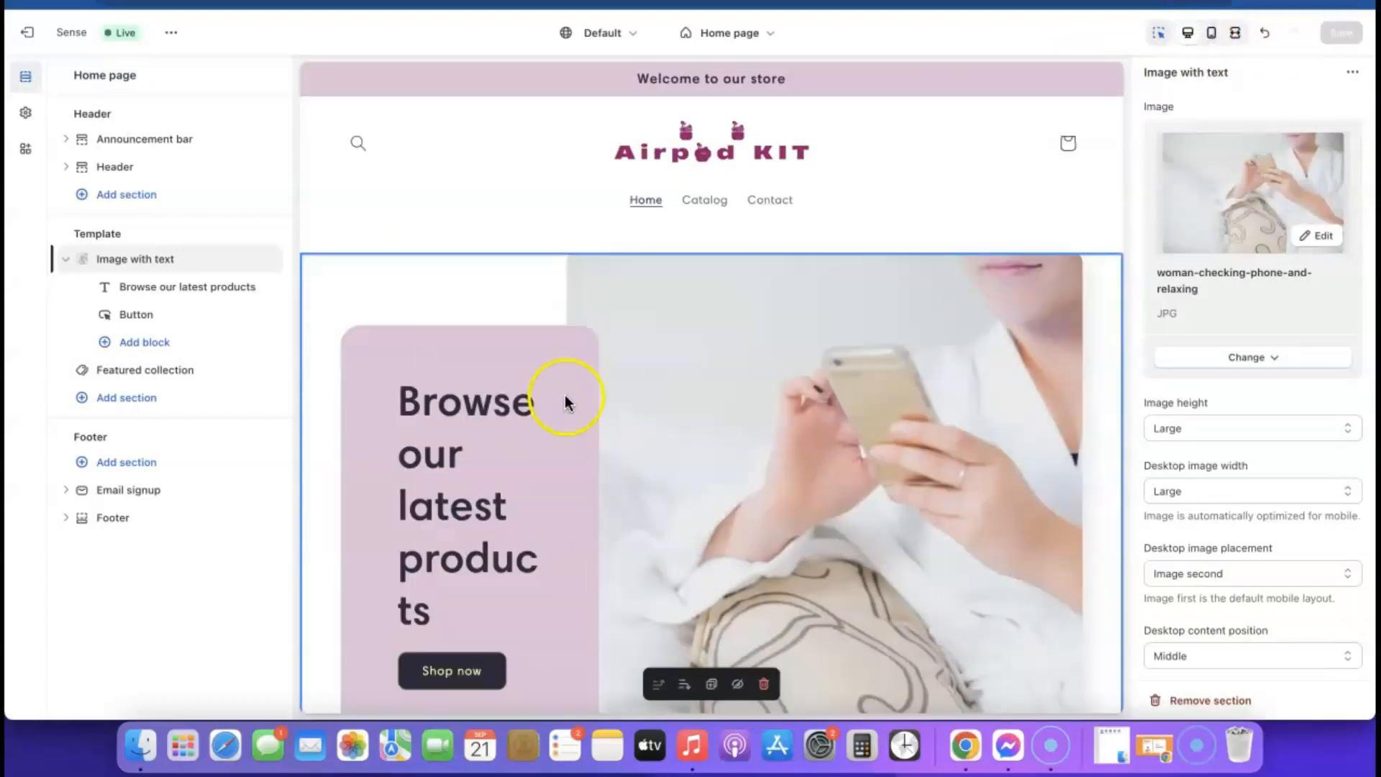
scroll(568, 359, "down", 5)
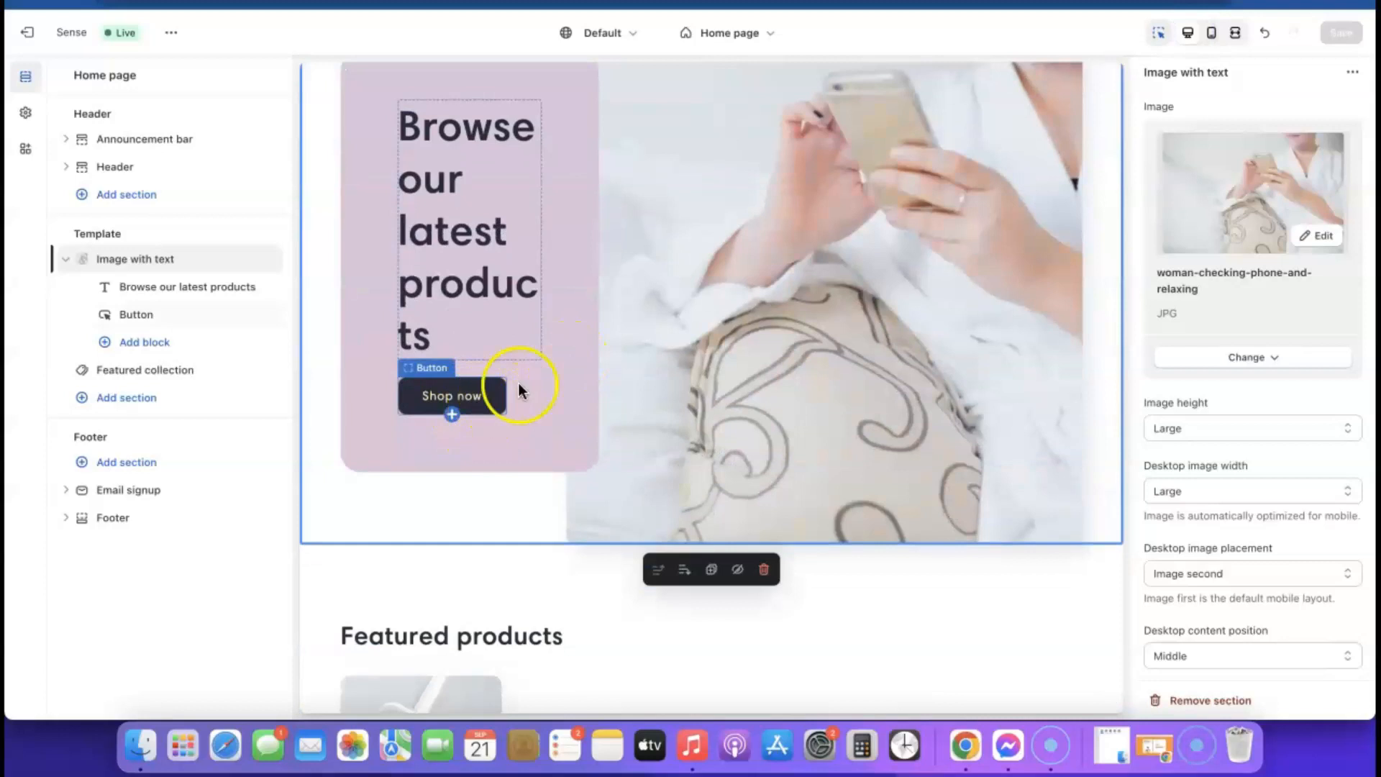
scroll(623, 415, "down", 5)
scroll(621, 408, "down", 5)
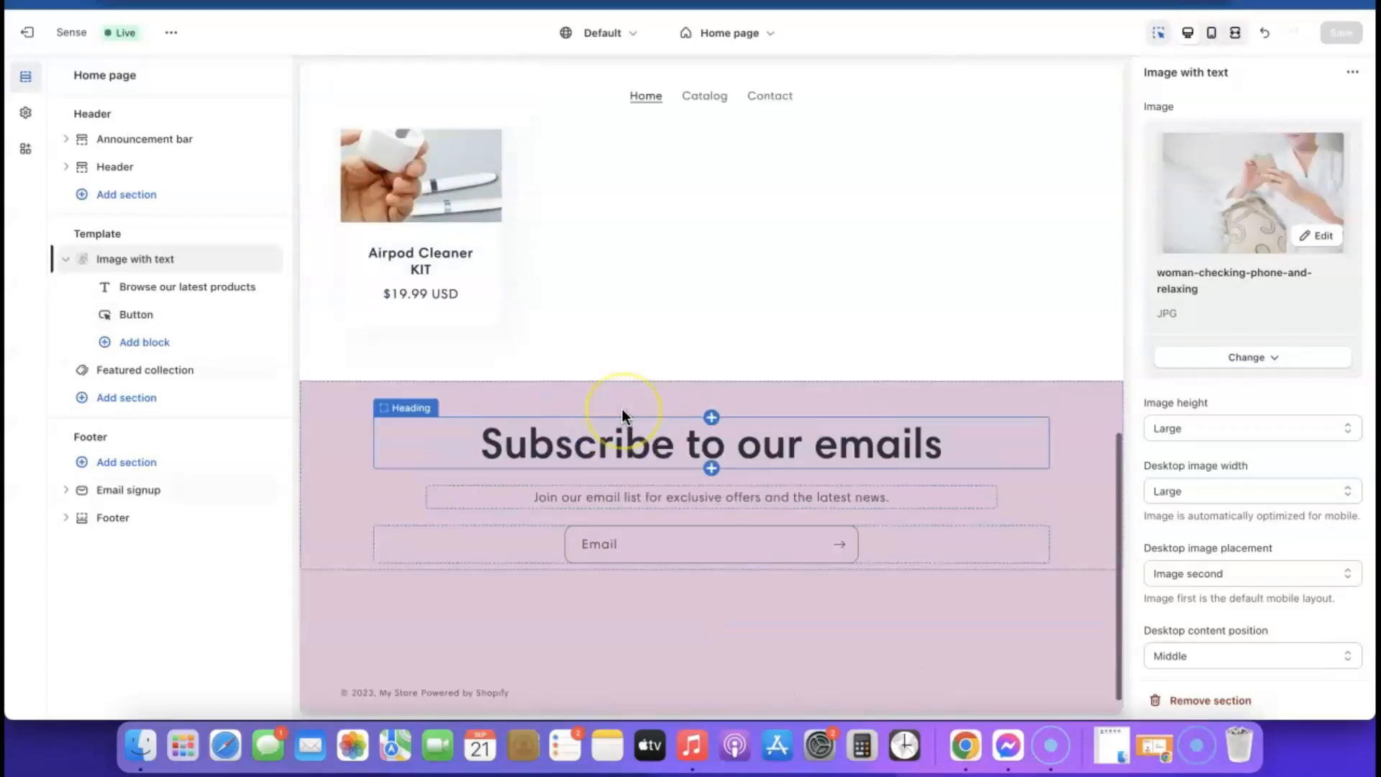
scroll(621, 408, "up", 7)
scroll(618, 408, "down", 4)
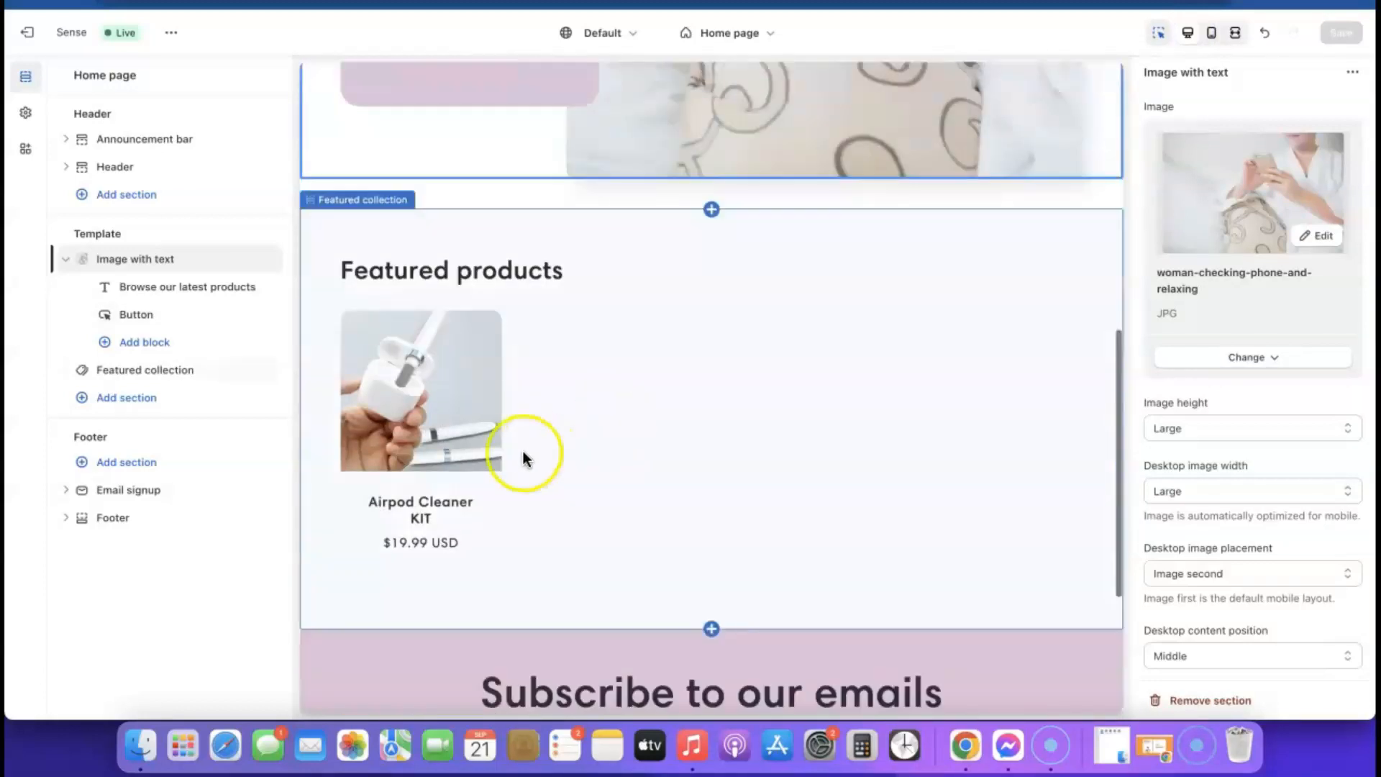
left_click(465, 377)
- Reopen the Home page template, showing the header and the pink Shop now box
left_click(444, 384)
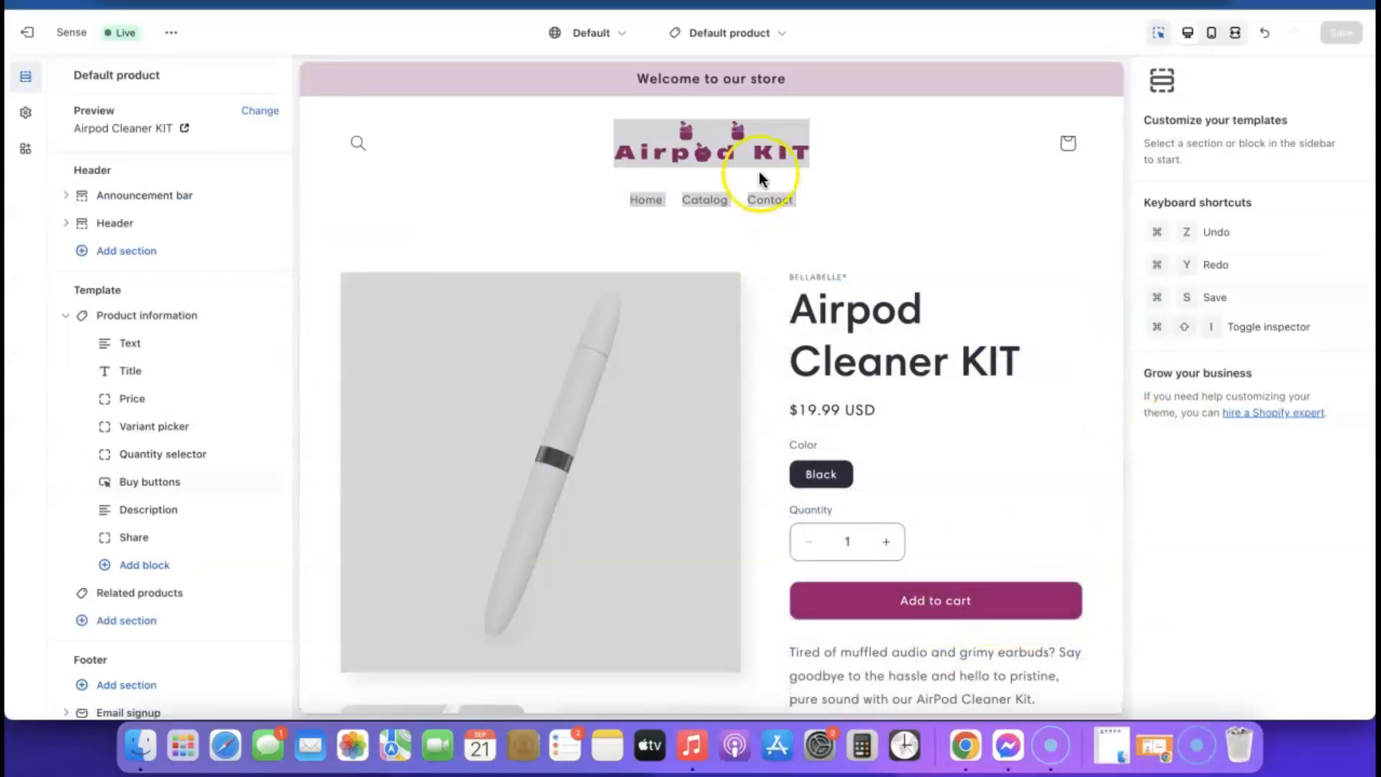
left_click(753, 53)
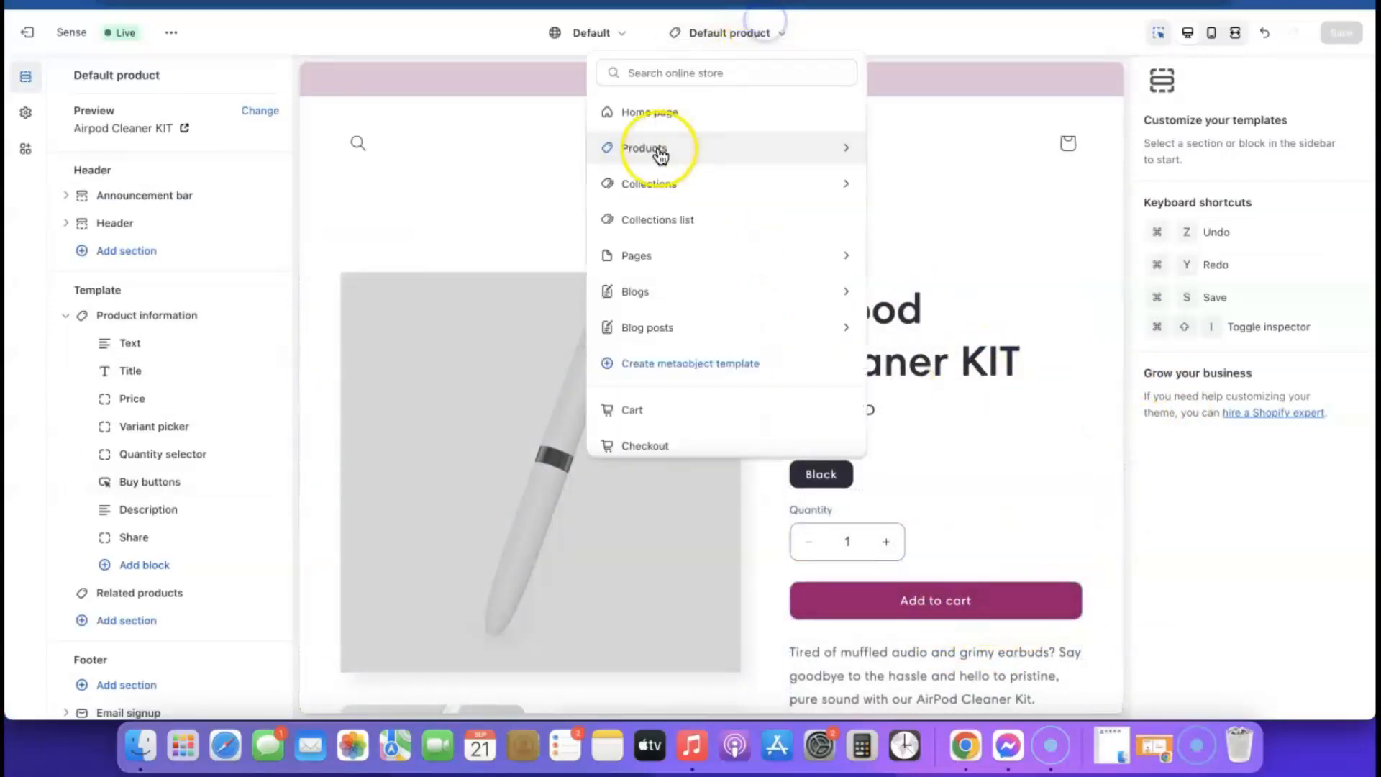
left_click(636, 112)
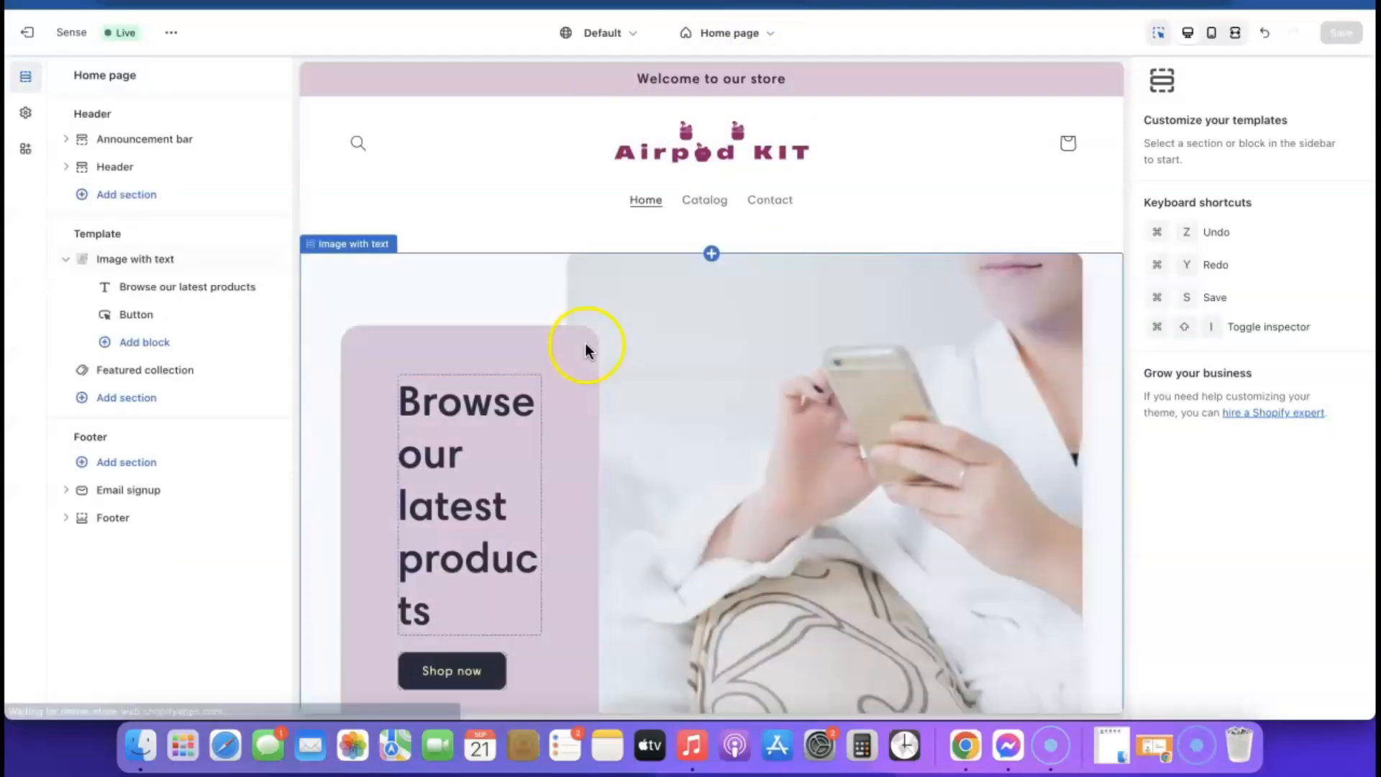
scroll(585, 343, "down", 5)
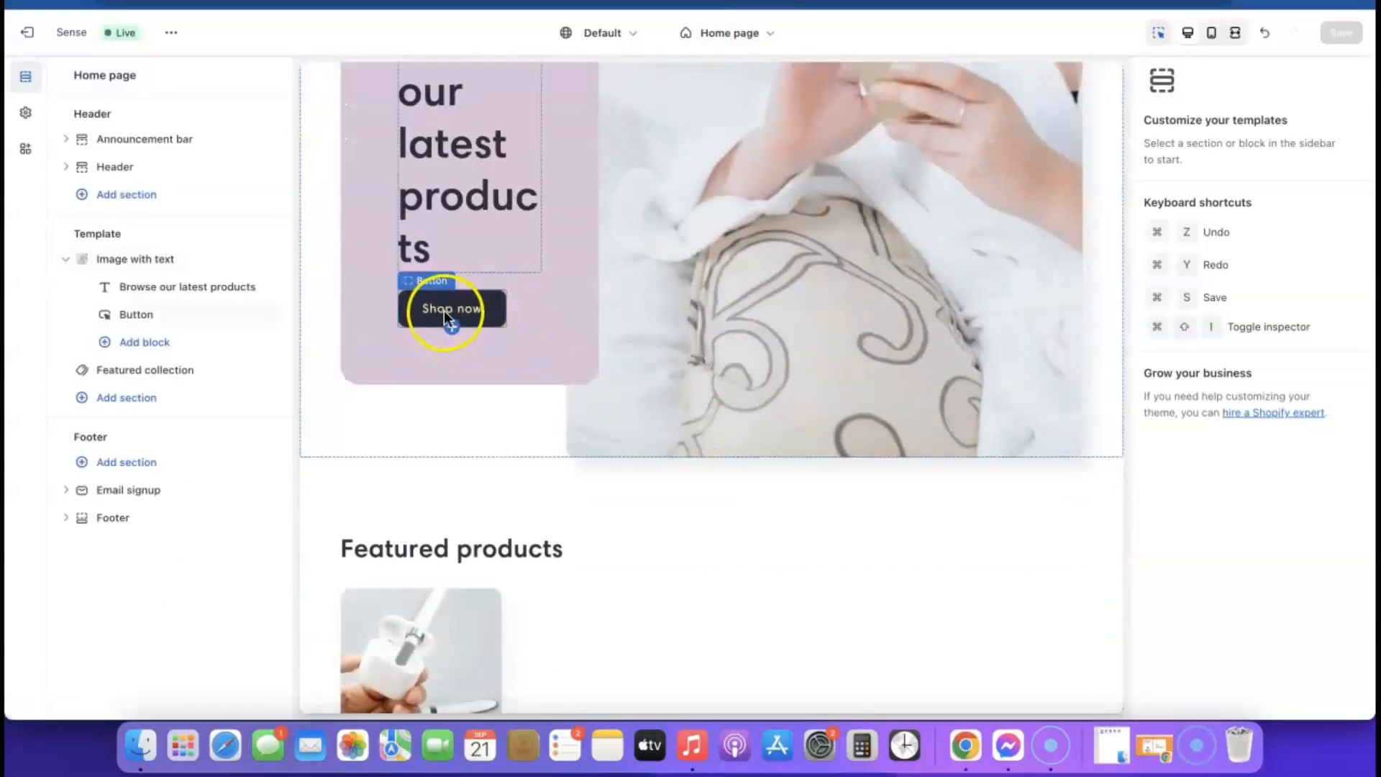
scroll(449, 328, "up", 2)
scroll(453, 316, "up", 5)
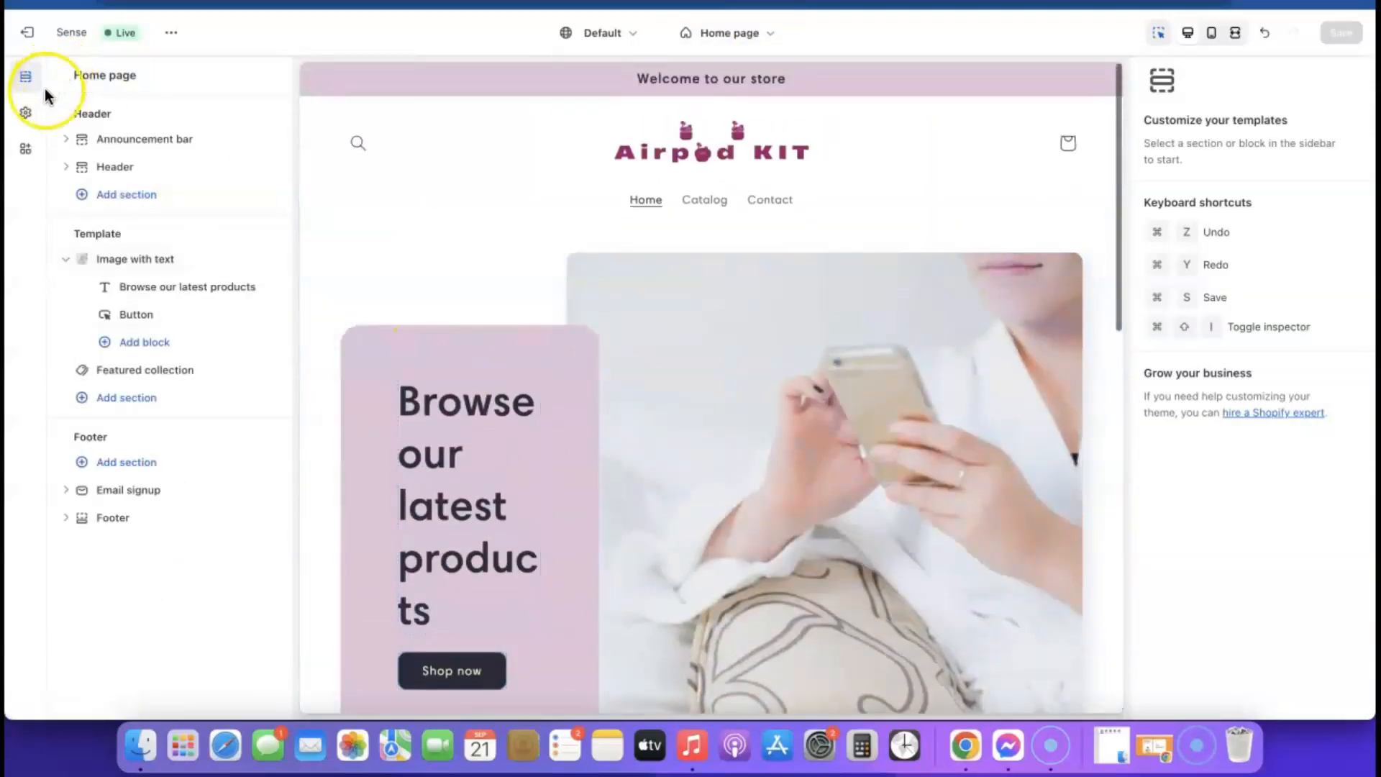
- Set colour Scheme 2's solid button background to purple #9B046F and save the theme
left_click(24, 116)
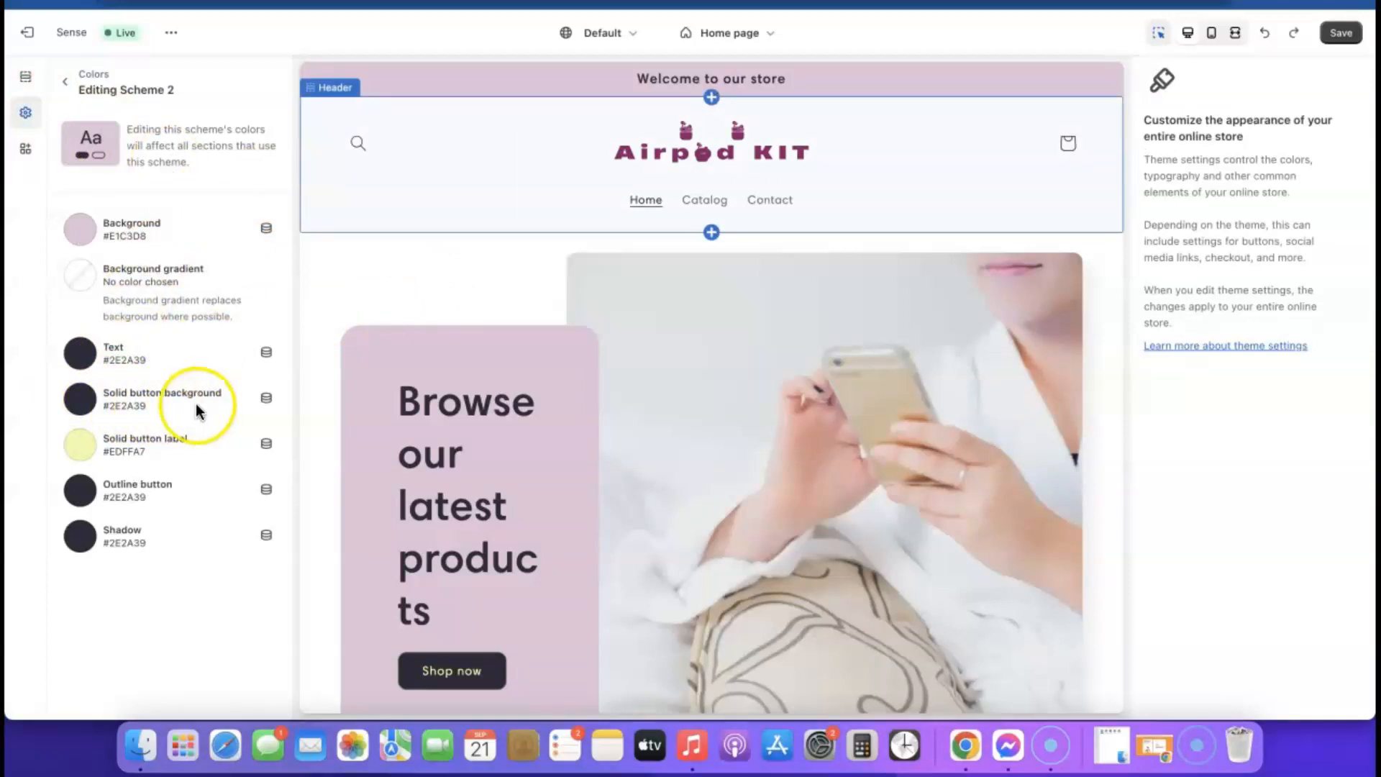
left_click(85, 407)
left_click(86, 408)
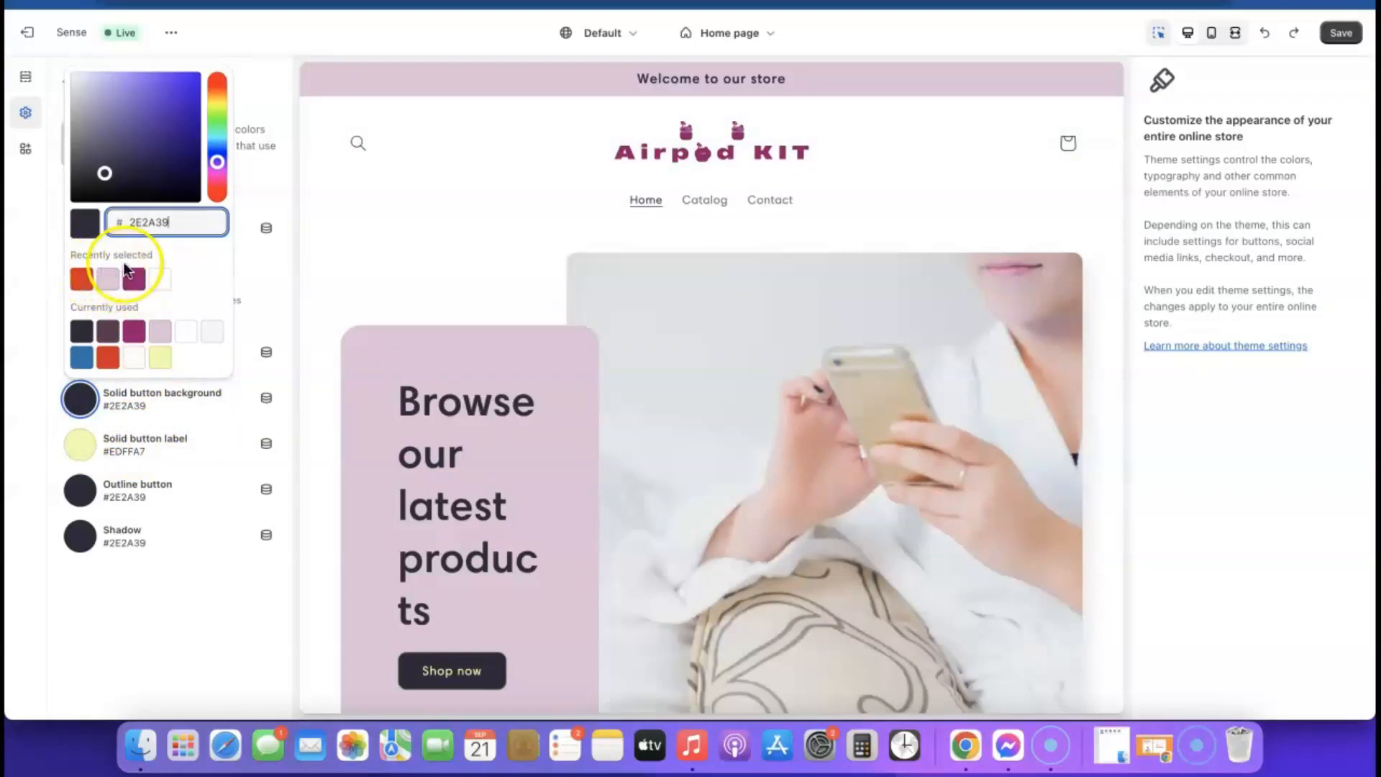
left_click(135, 280)
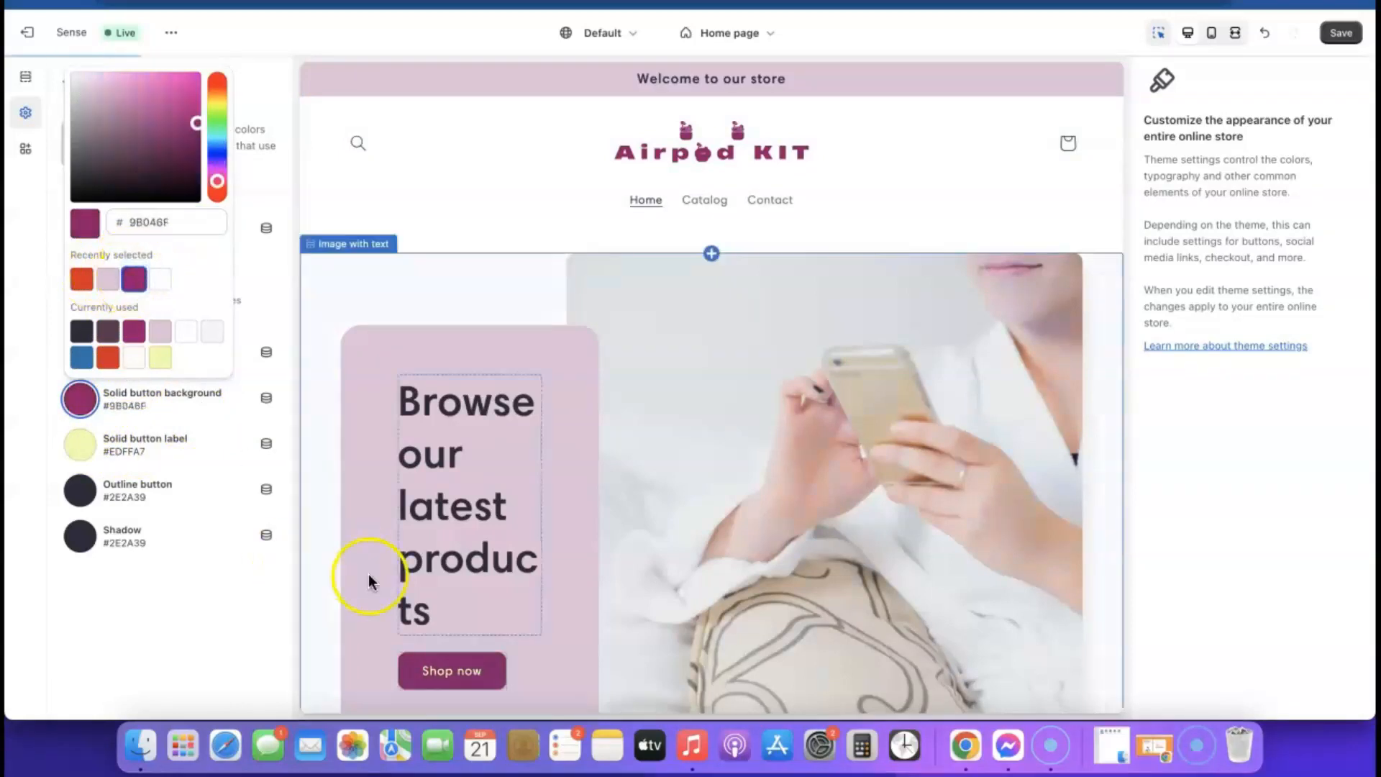
scroll(629, 512, "down", 2)
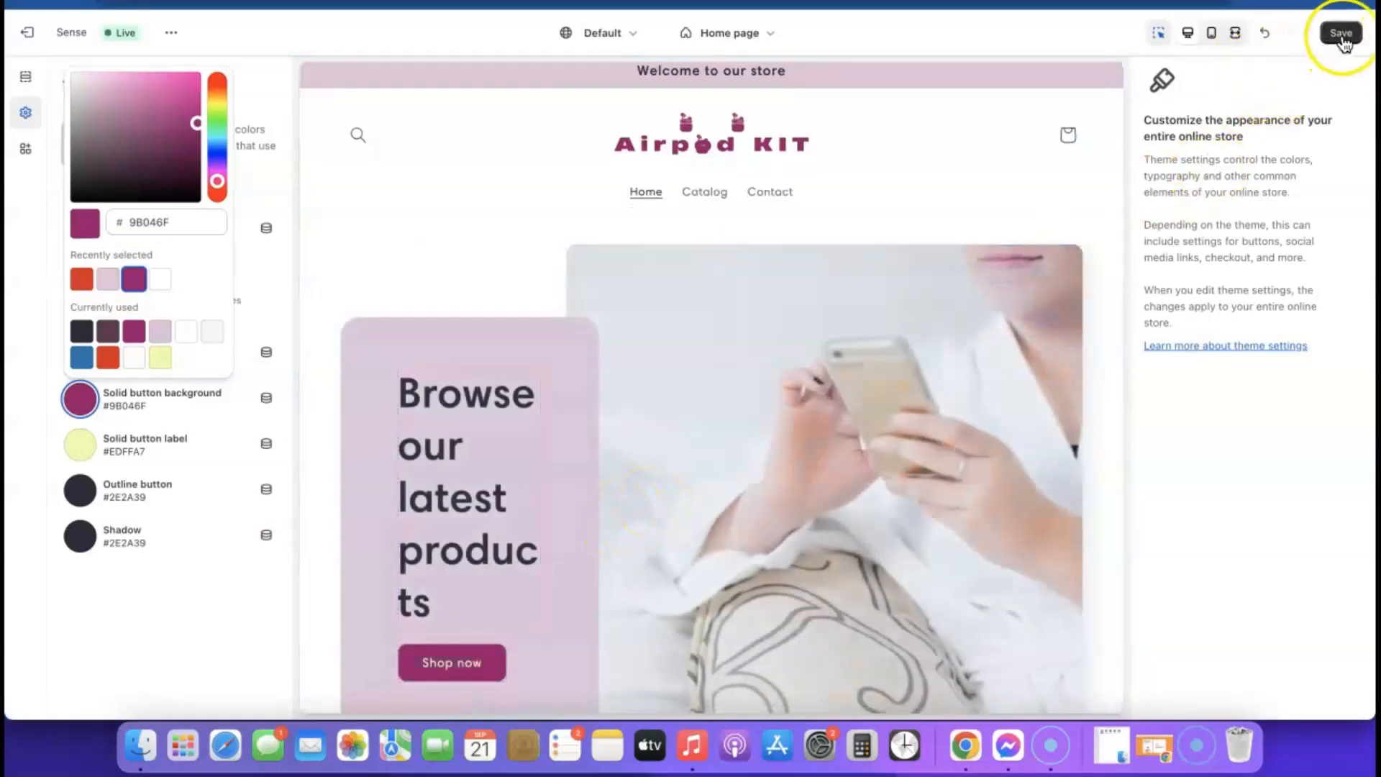
left_click(1342, 36)
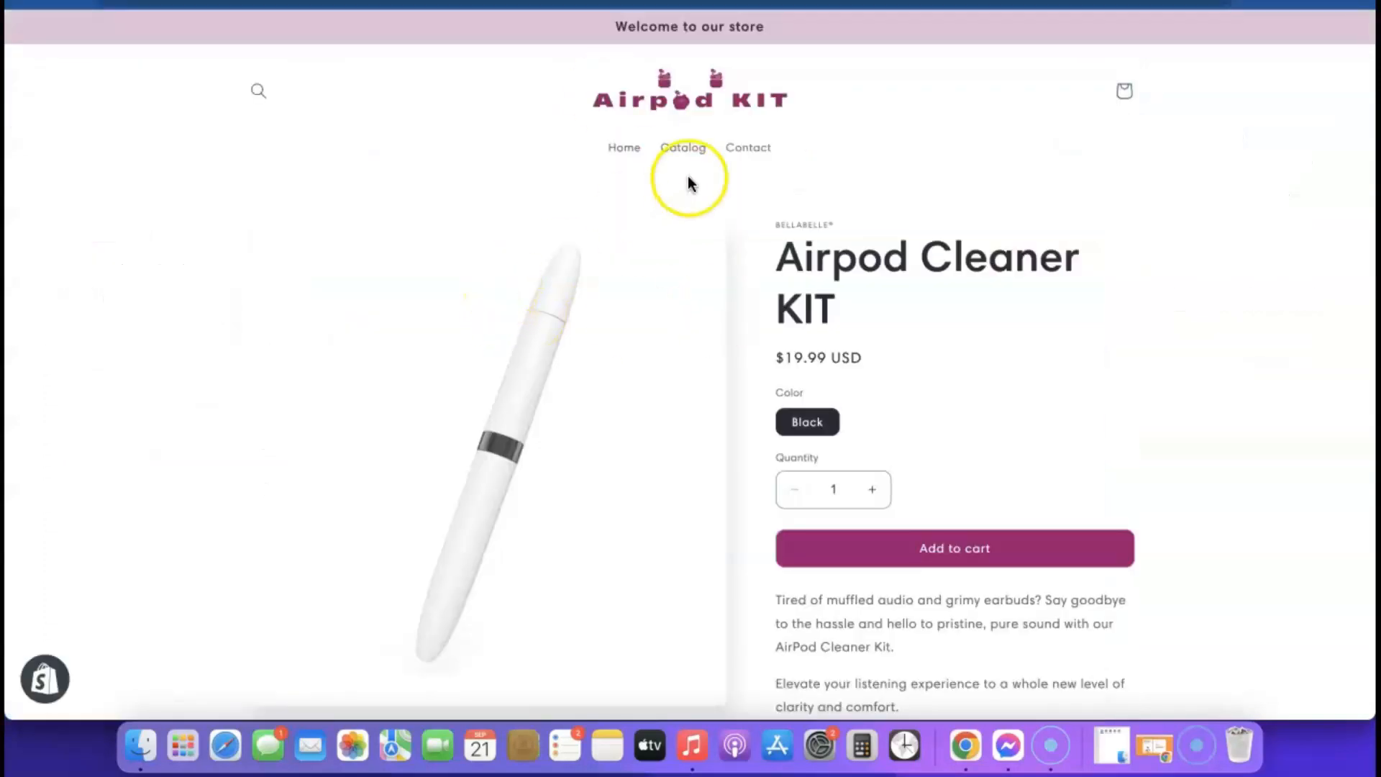
- Scroll through the storefront home page's purple buttons, then exit the theme editor to the admin
left_click(670, 107)
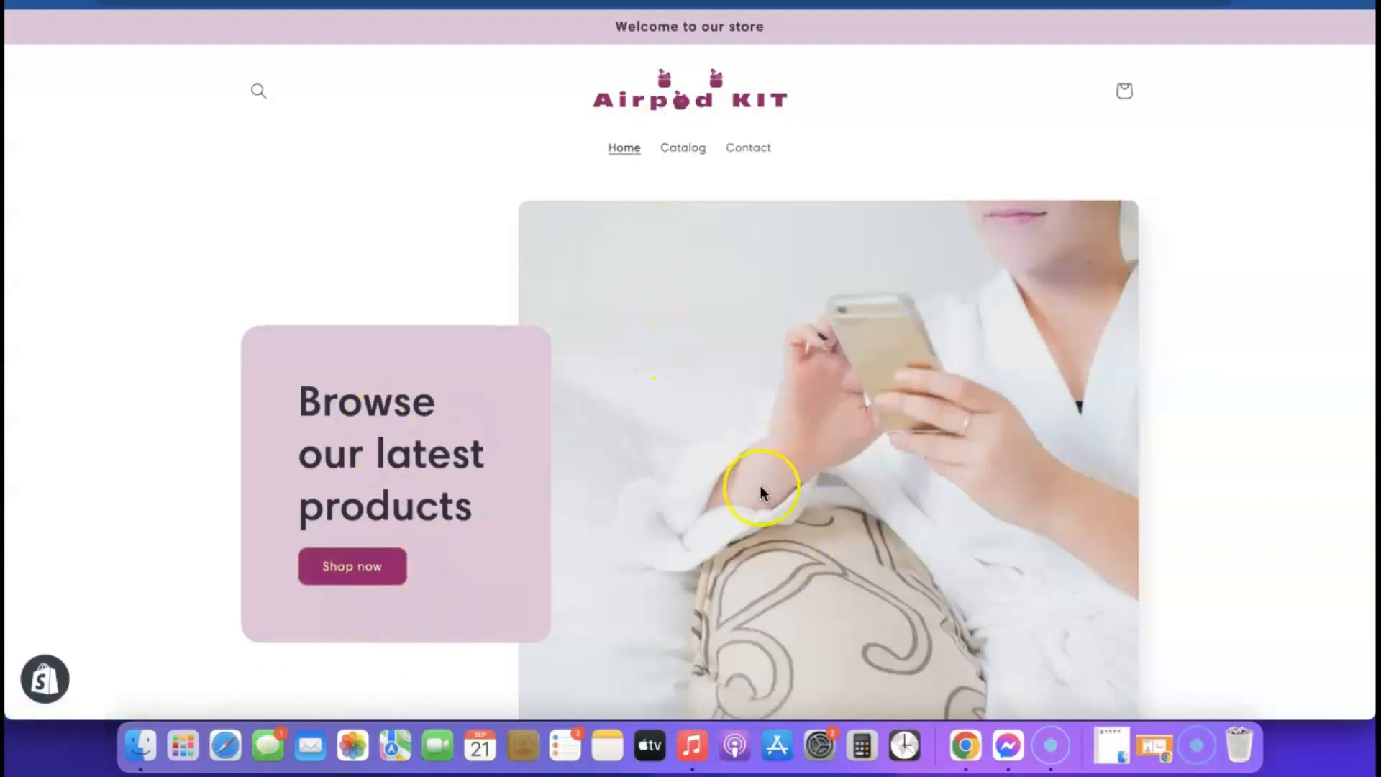
scroll(761, 489, "down", 1)
scroll(840, 464, "down", 8)
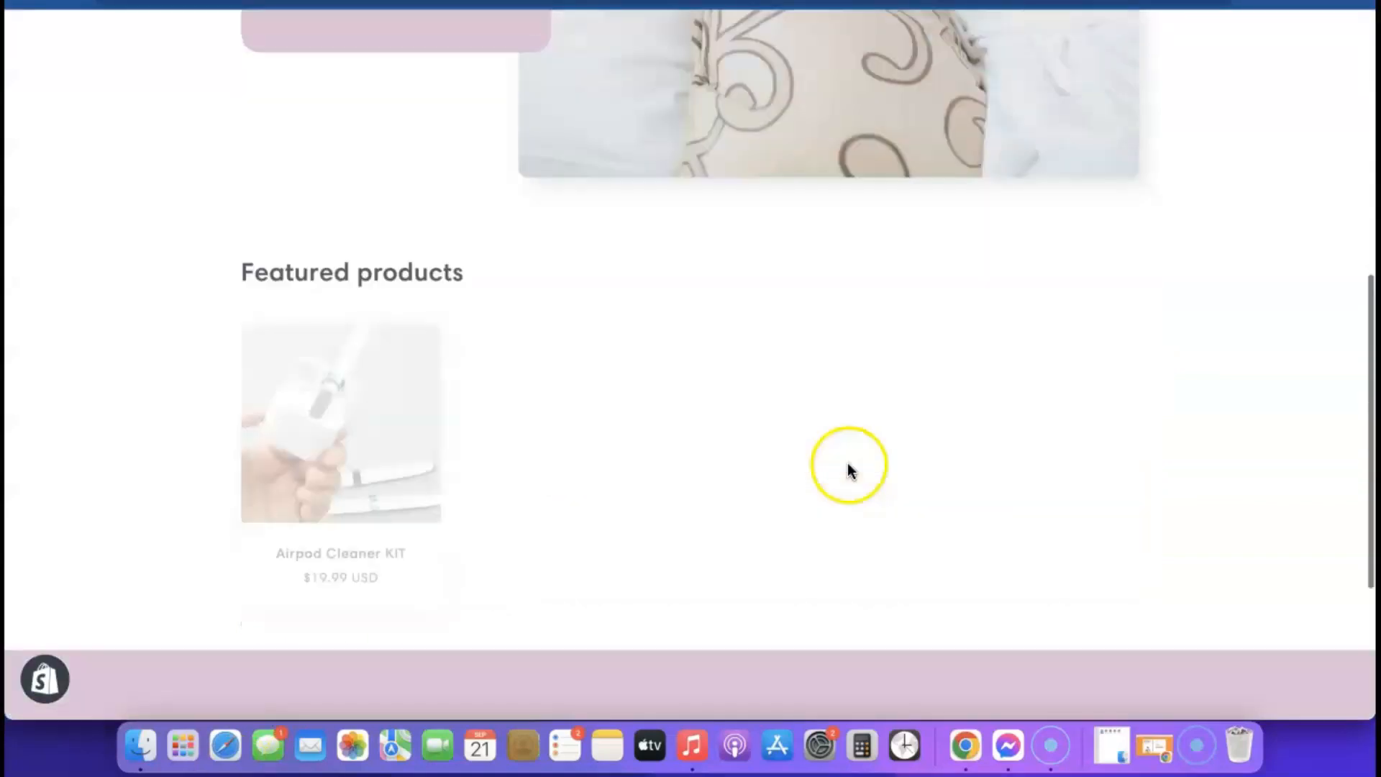
scroll(848, 469, "down", 5)
scroll(852, 506, "up", 10)
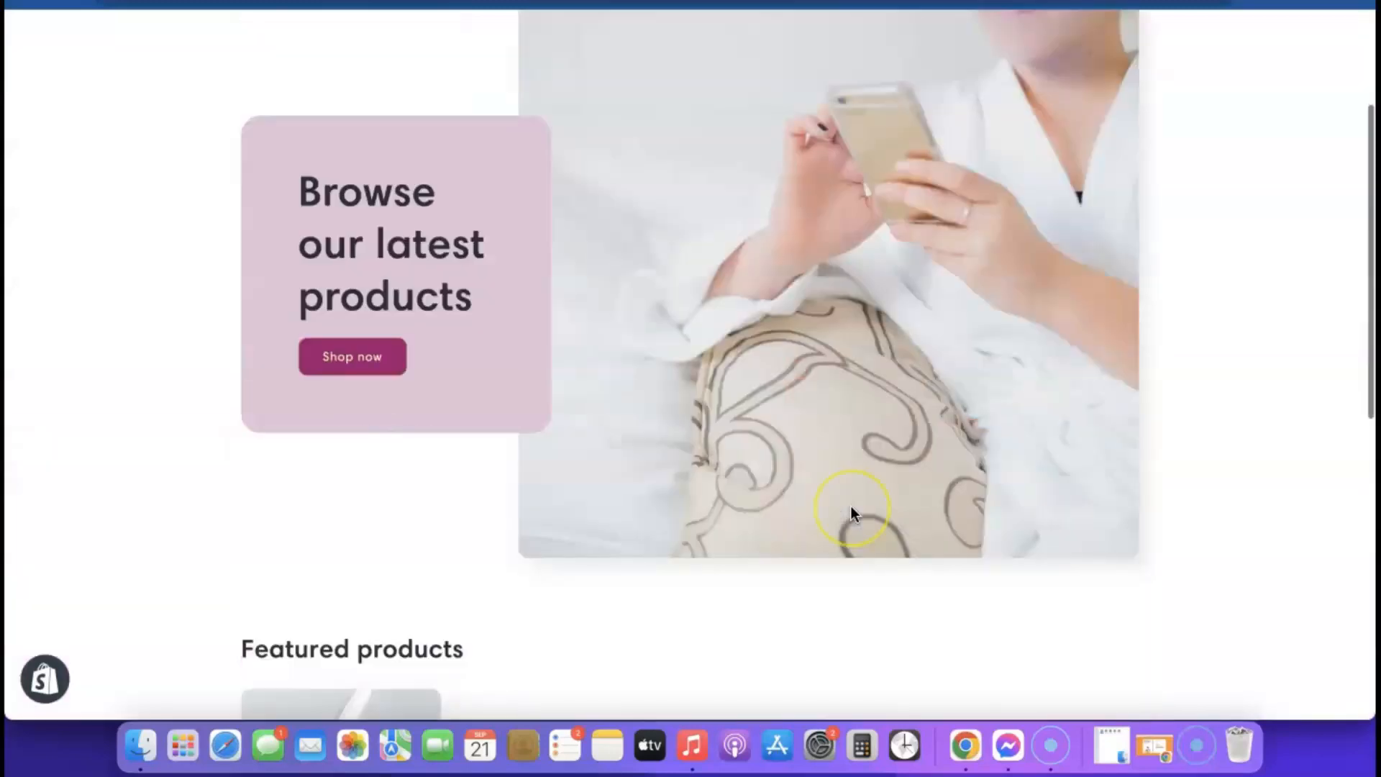
scroll(852, 506, "down", 10)
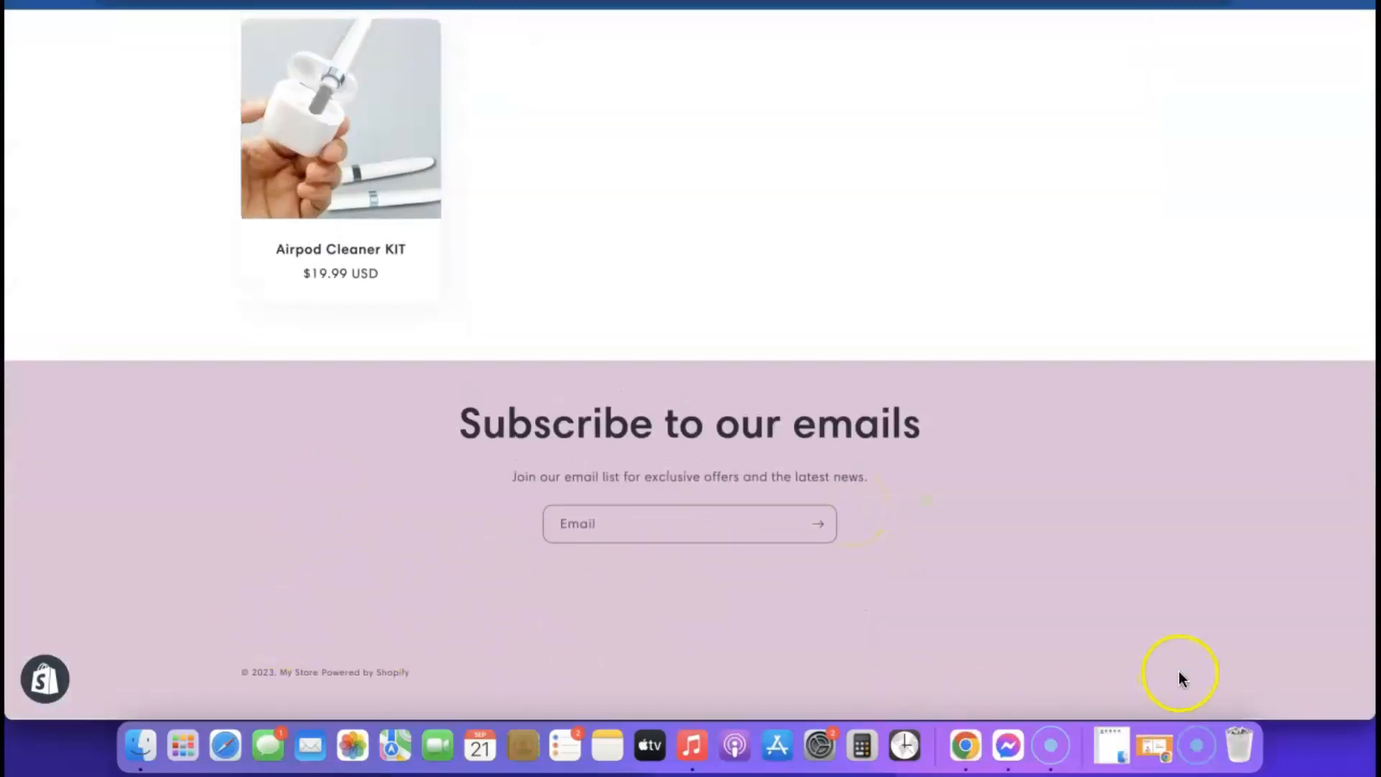
scroll(342, 515, "up", 10)
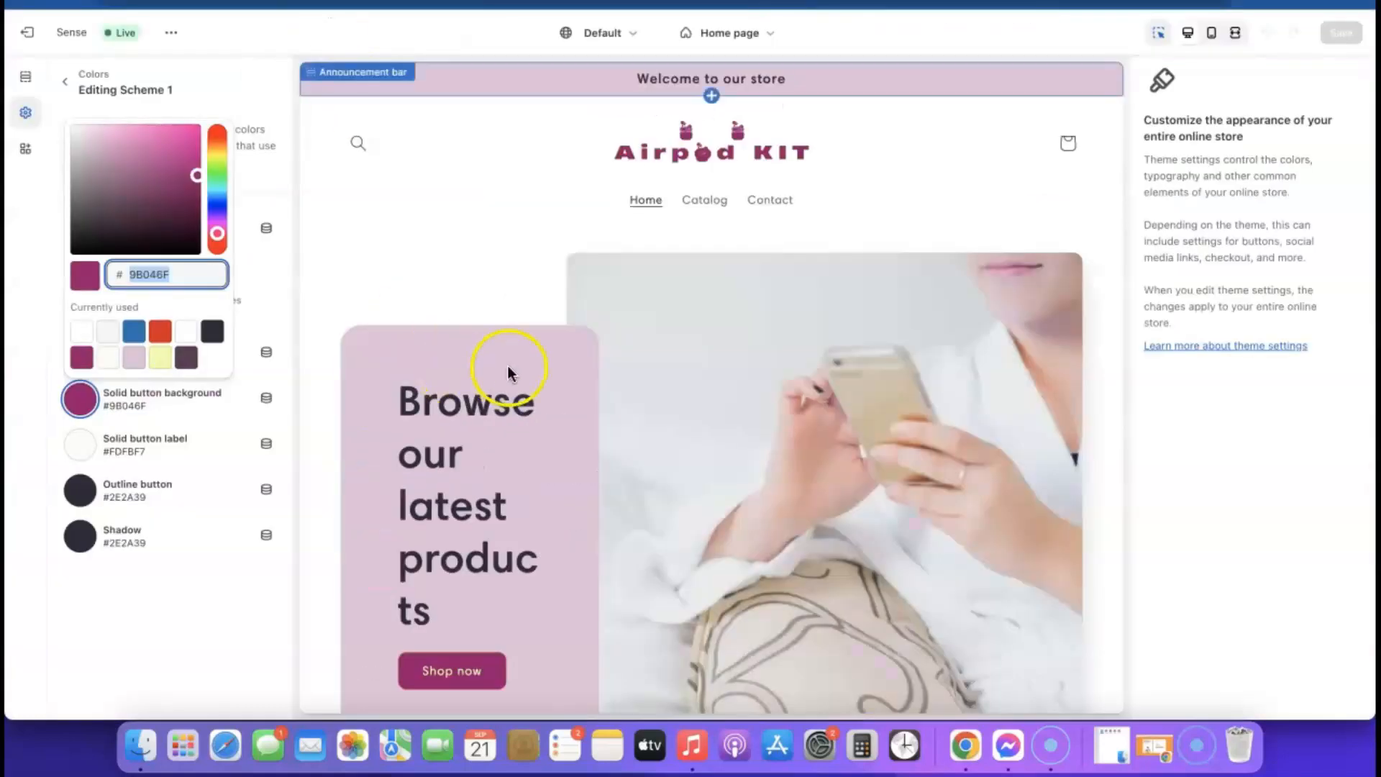
left_click(42, 43)
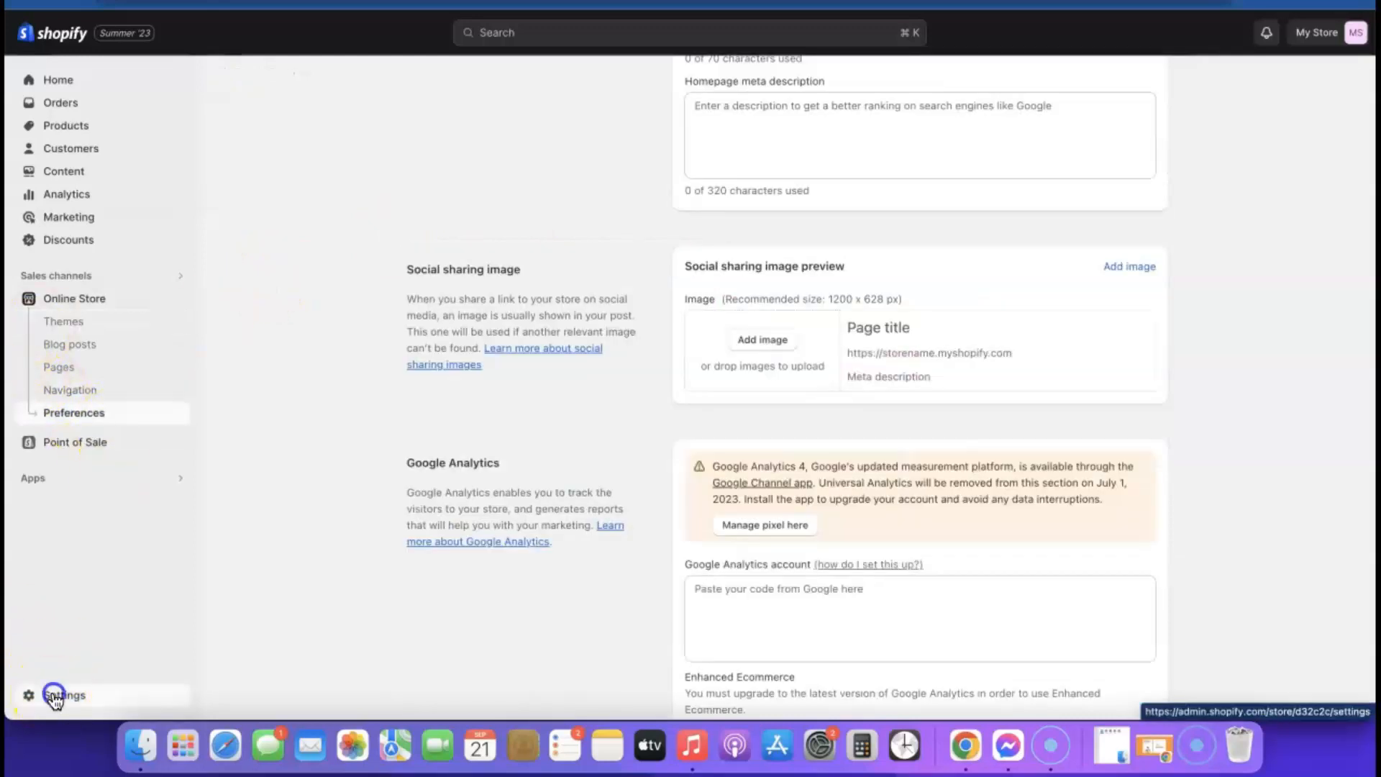
- Go to Settings > Policies and scroll to the empty return and refund policy
left_click(54, 694)
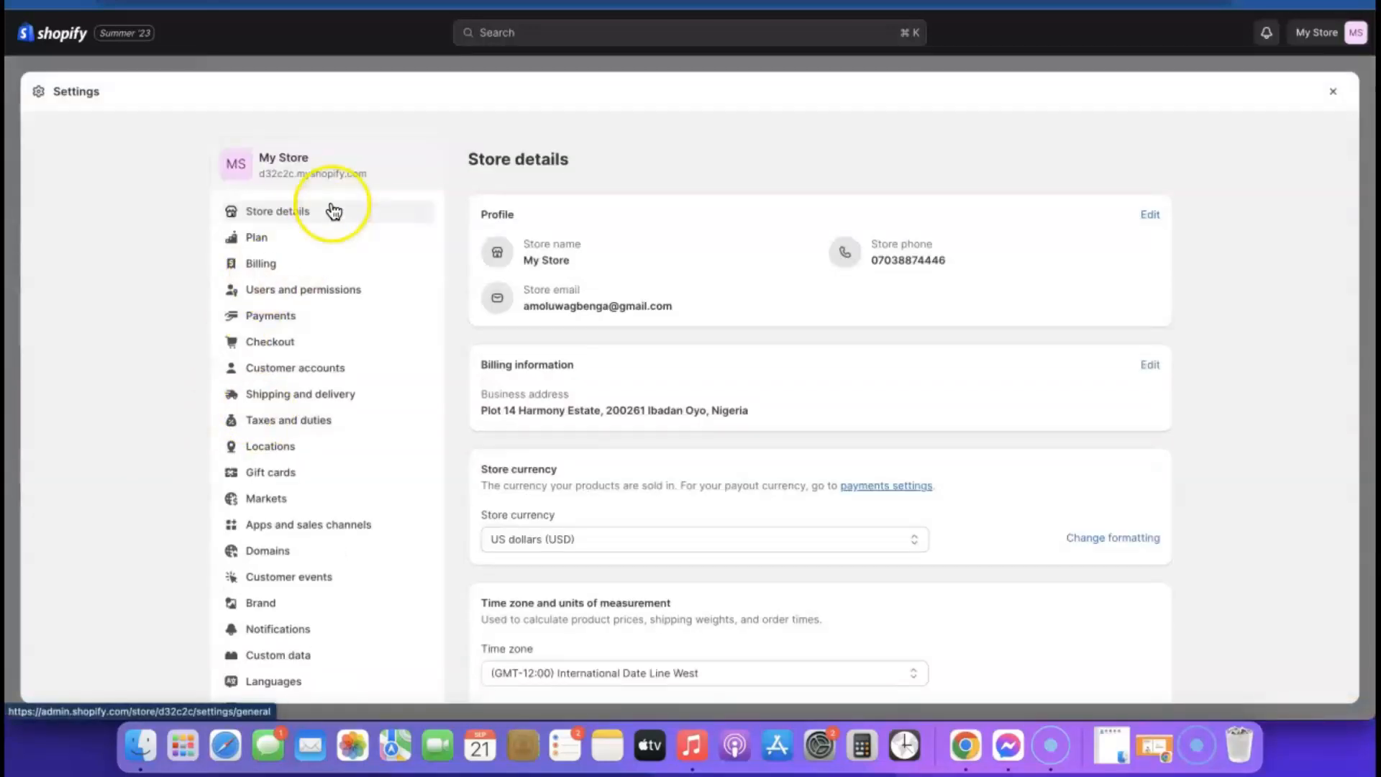
scroll(330, 223, "down", 1)
scroll(330, 293, "down", 2)
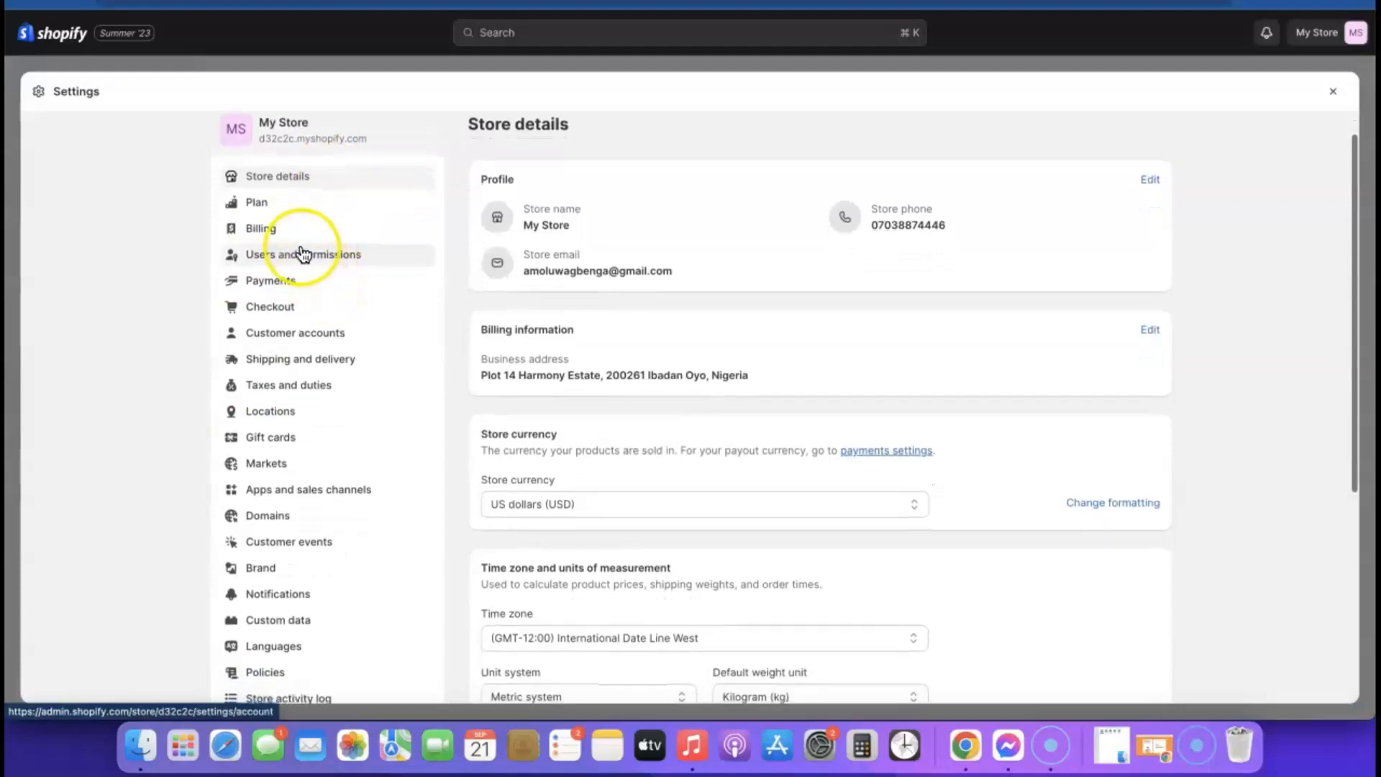
scroll(306, 256, "down", 4)
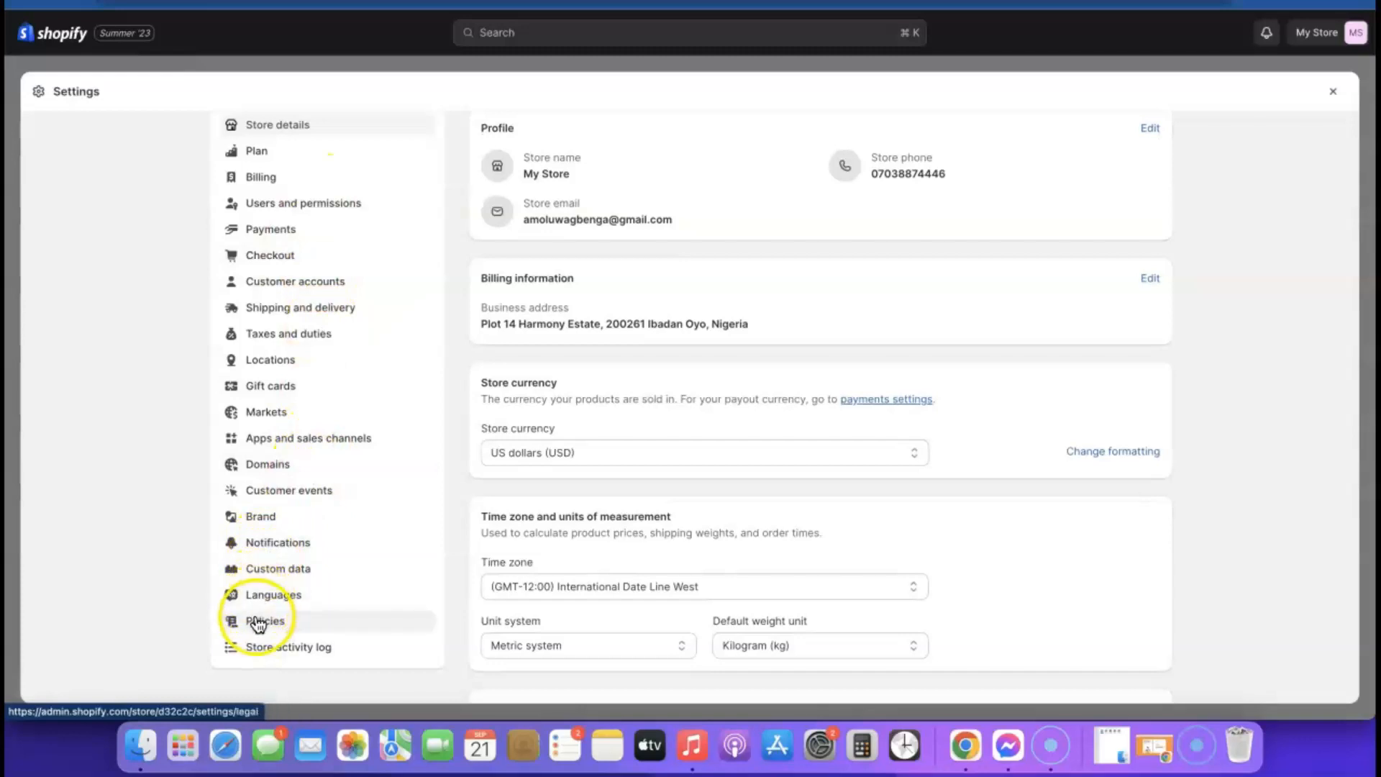
left_click(258, 622)
scroll(618, 233, "down", 3)
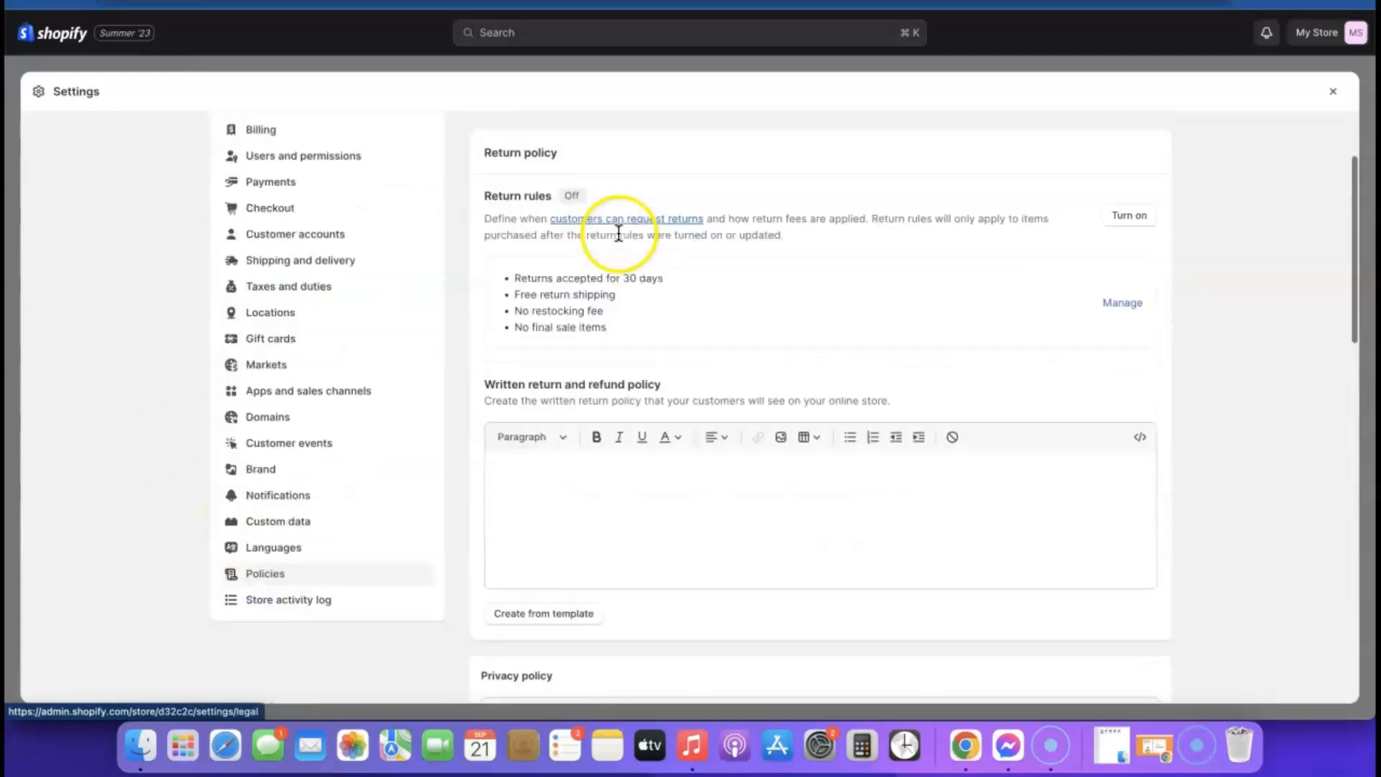
scroll(619, 292, "up", 5)
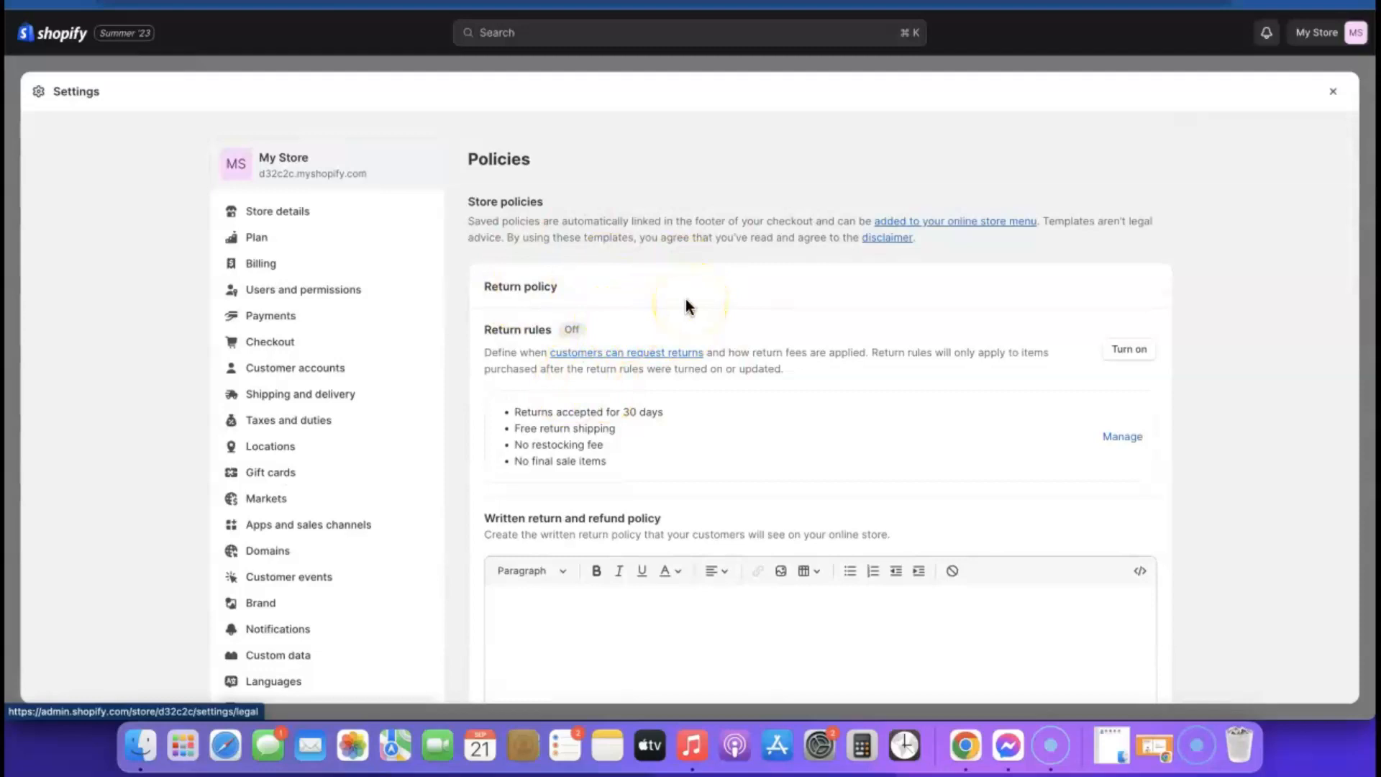
scroll(684, 288, "down", 3)
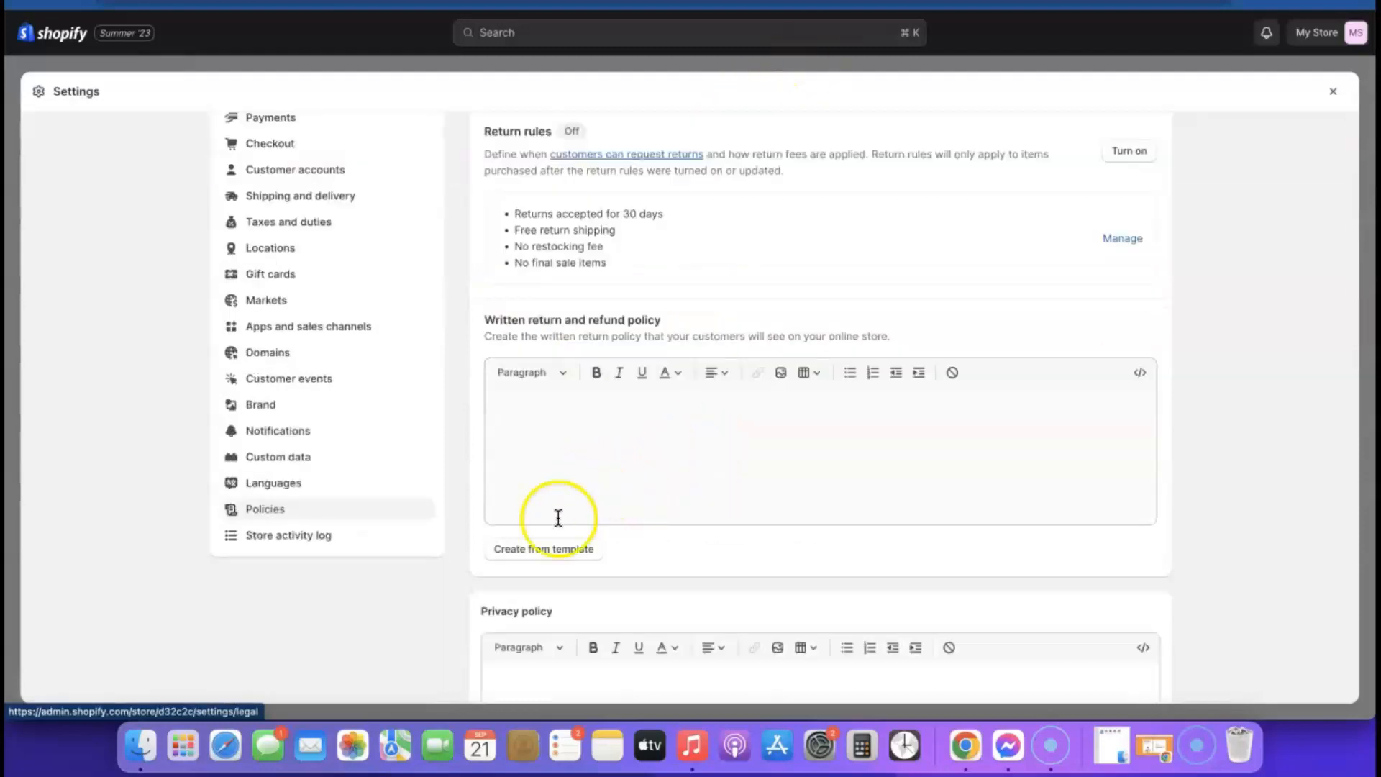
- Generate the return and refund policy from the template, with its 30-day return window
left_click(536, 549)
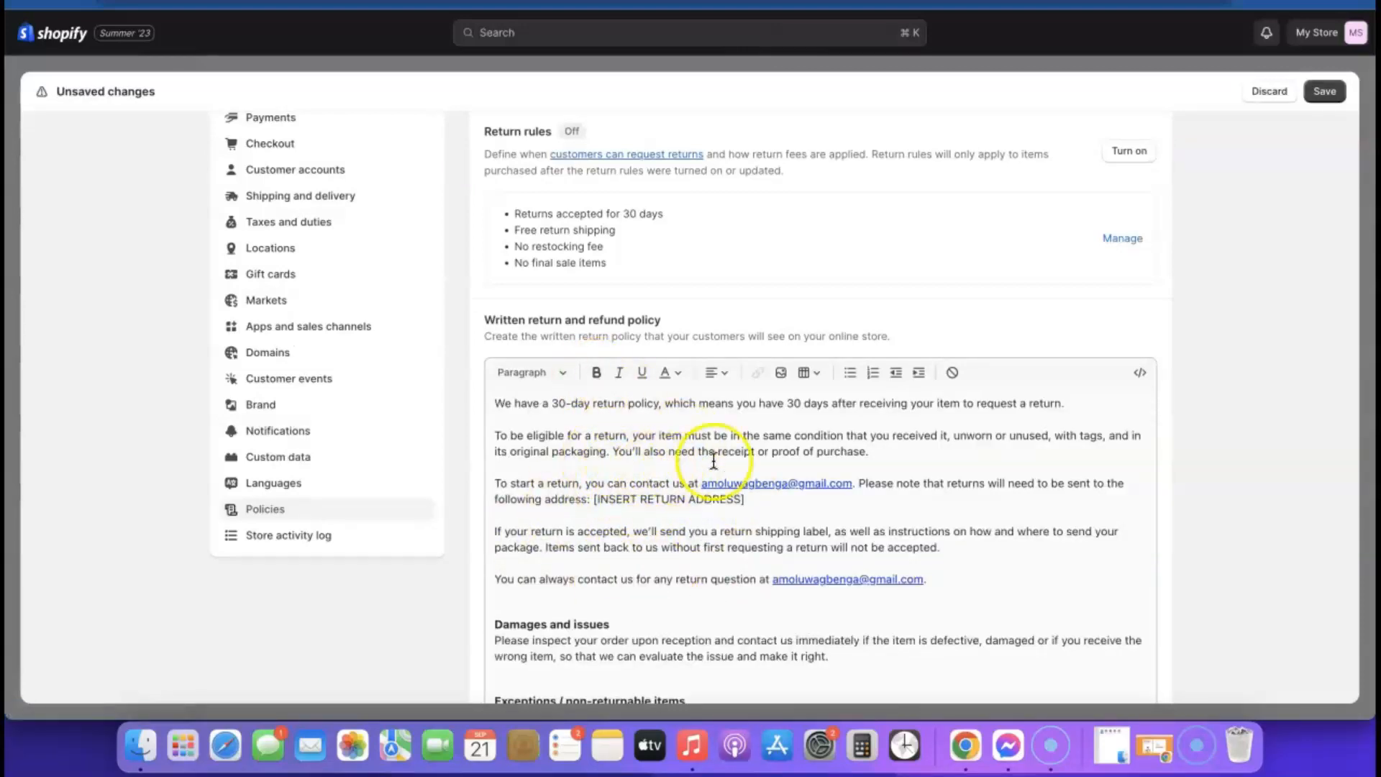
scroll(697, 463, "down", 10)
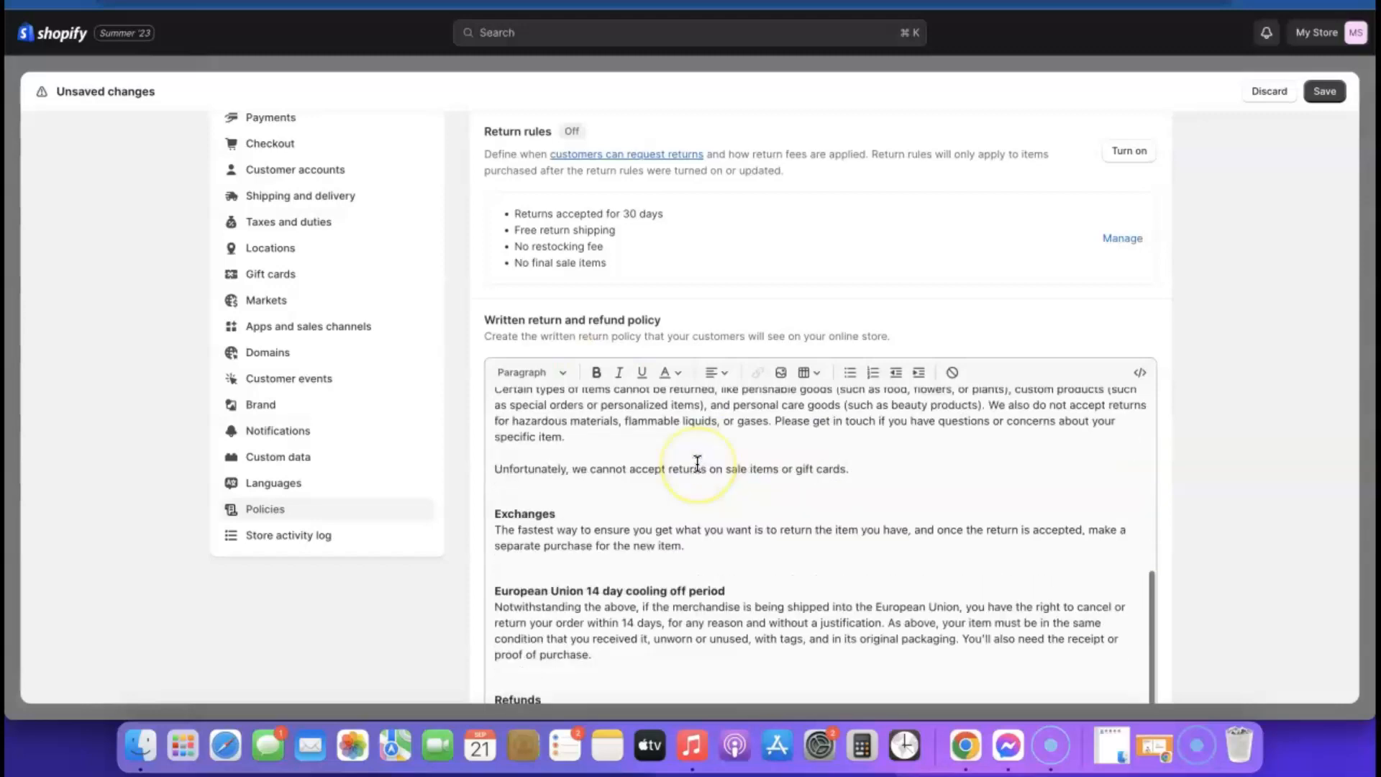
scroll(706, 303, "up", 10)
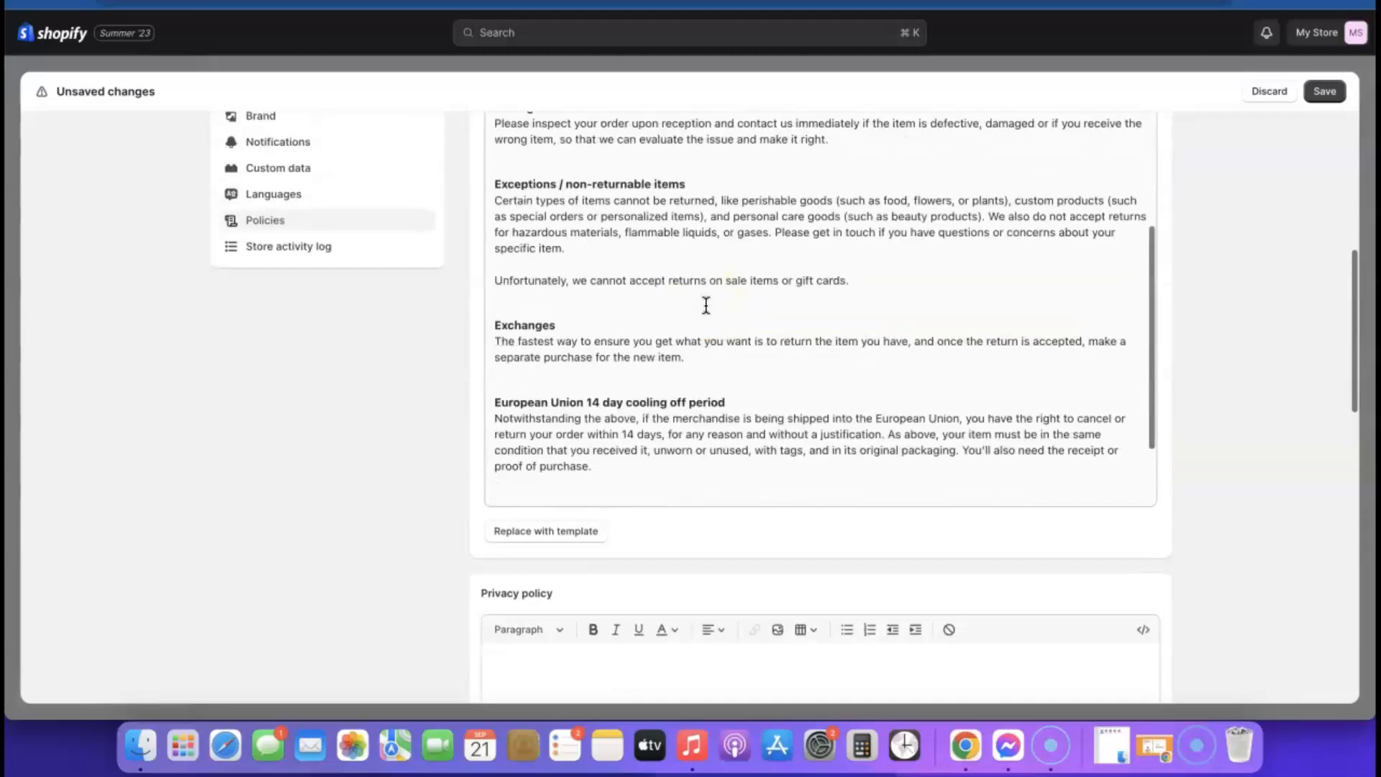
left_click(620, 334)
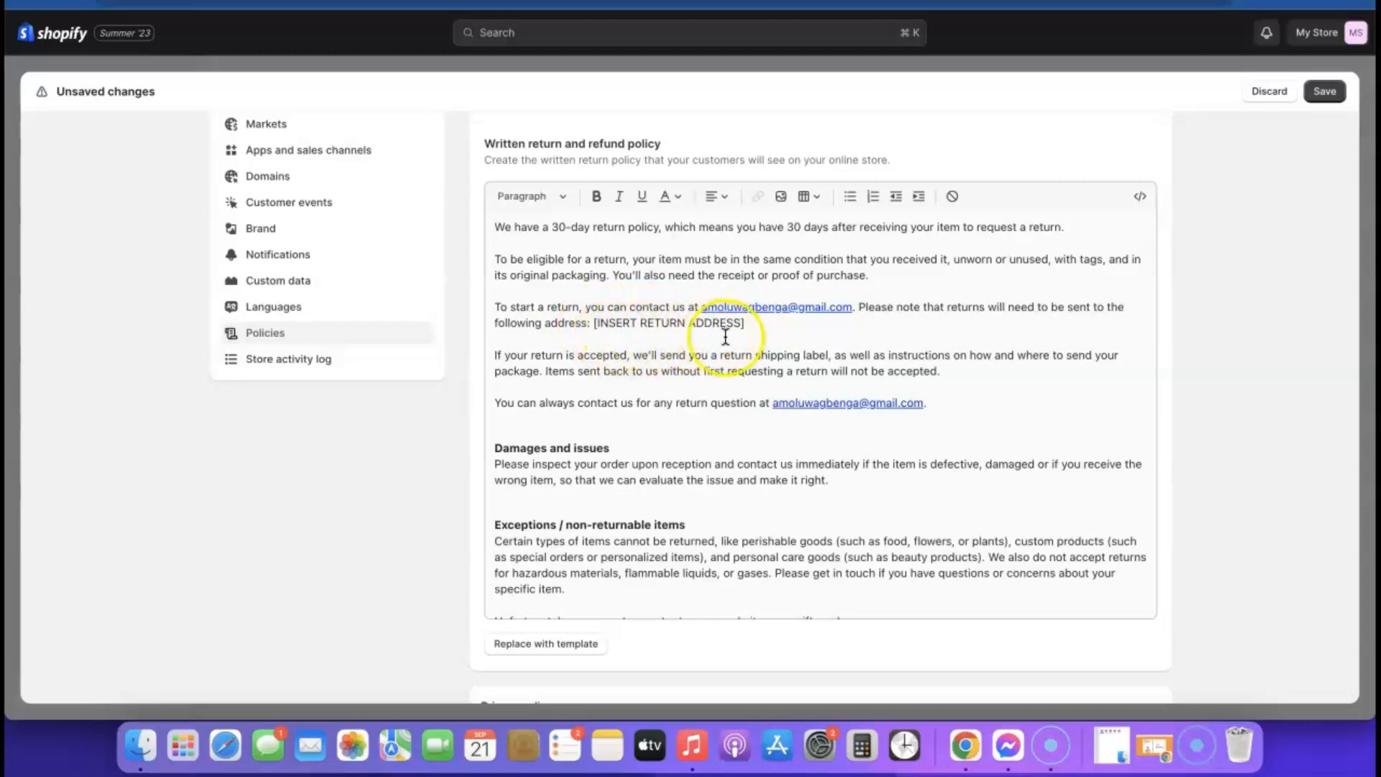
scroll(728, 338, "down", 5)
- Generate the Privacy policy from the standard template and review its sections
scroll(1063, 379, "down", 5)
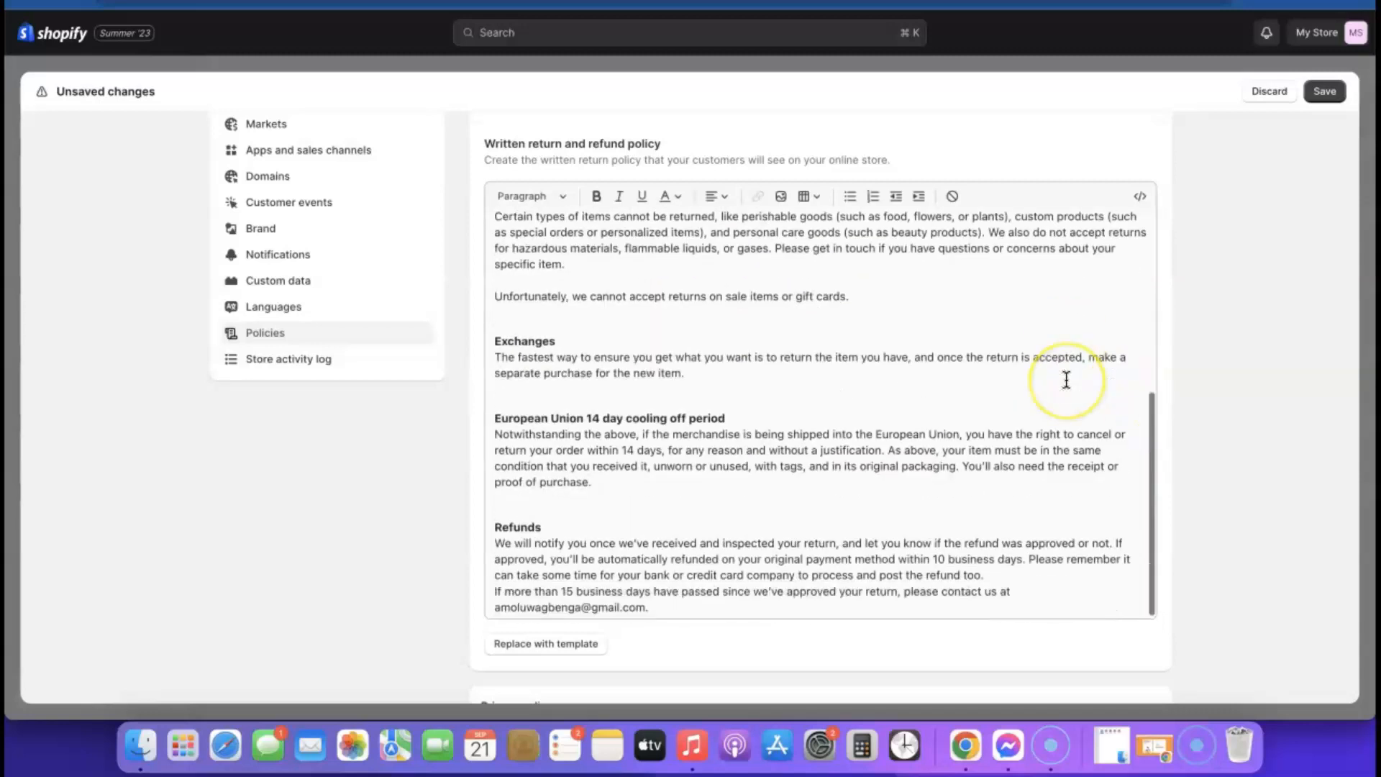
scroll(1066, 379, "down", 10)
scroll(705, 272, "up", 2)
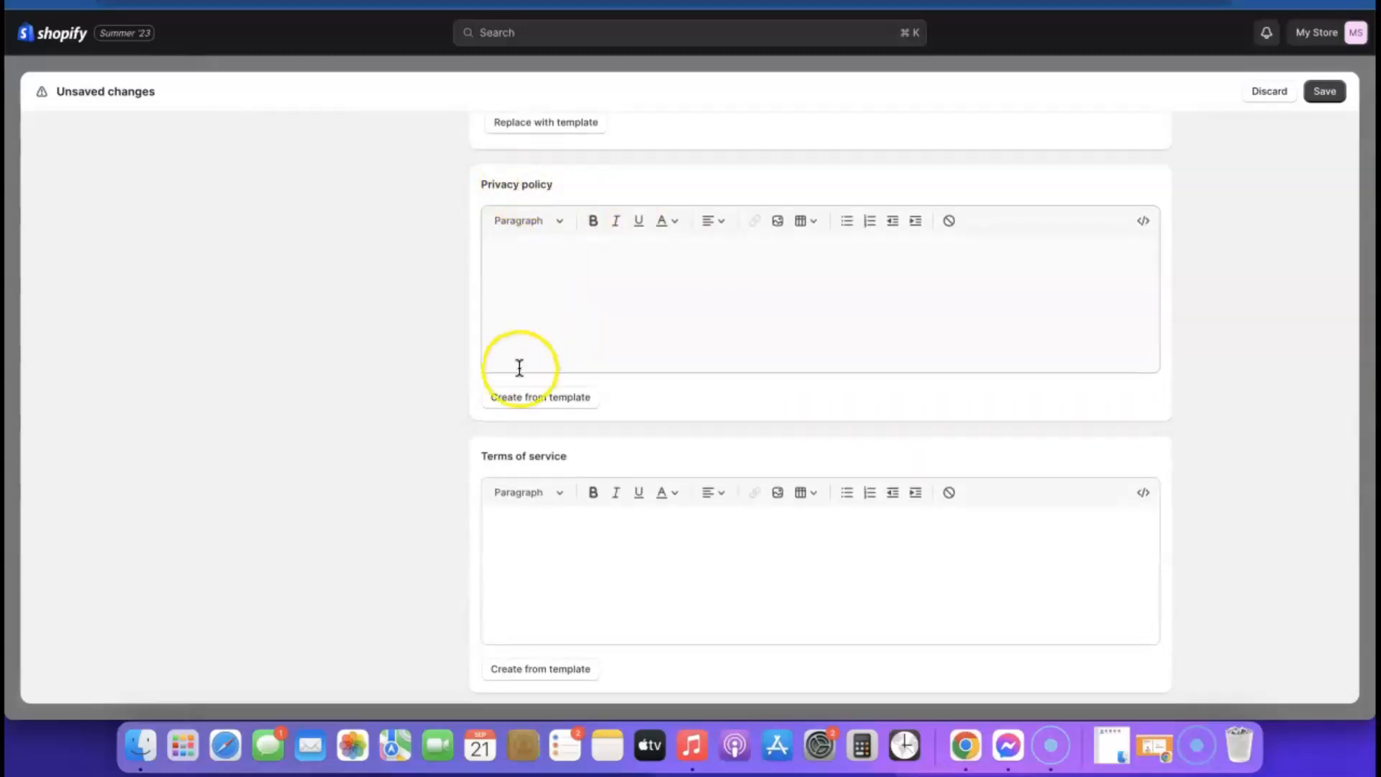
left_click(533, 398)
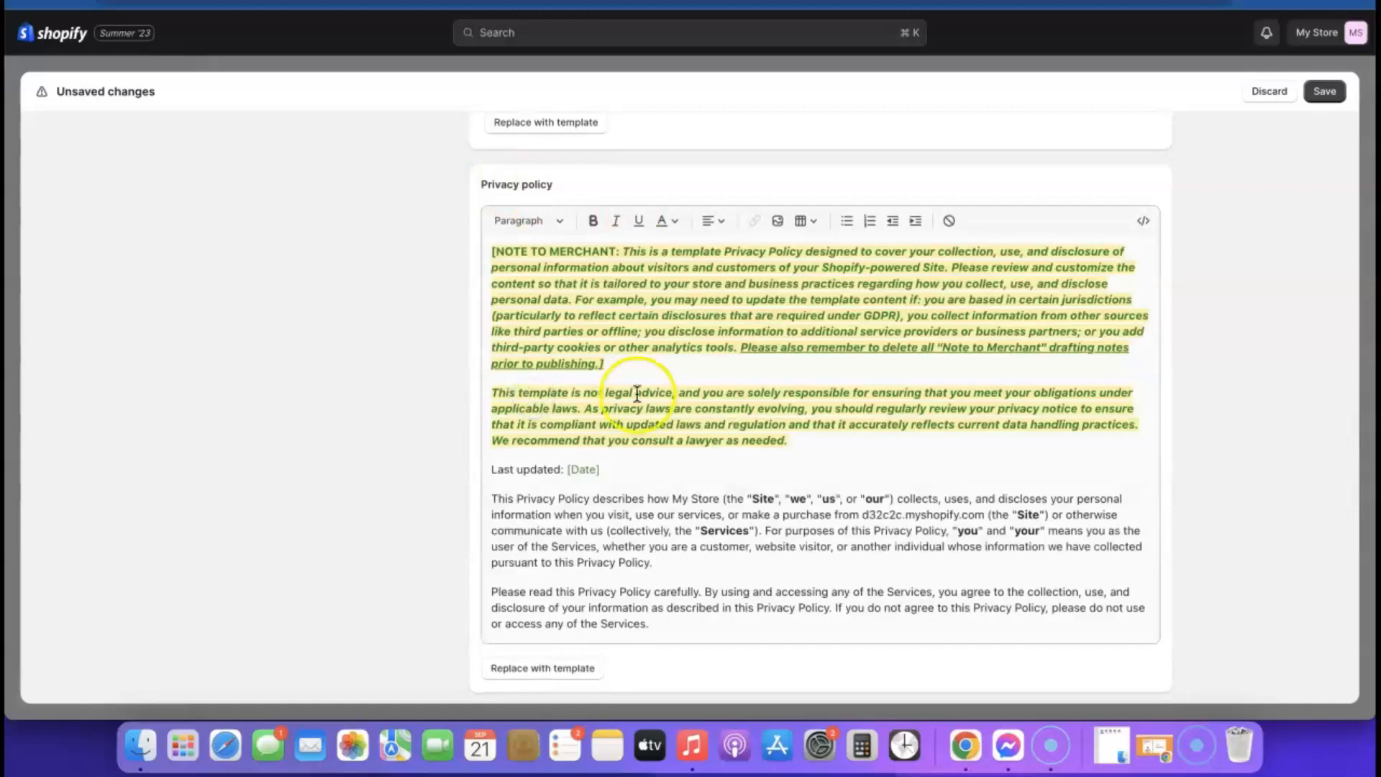
scroll(895, 333, "up", 2)
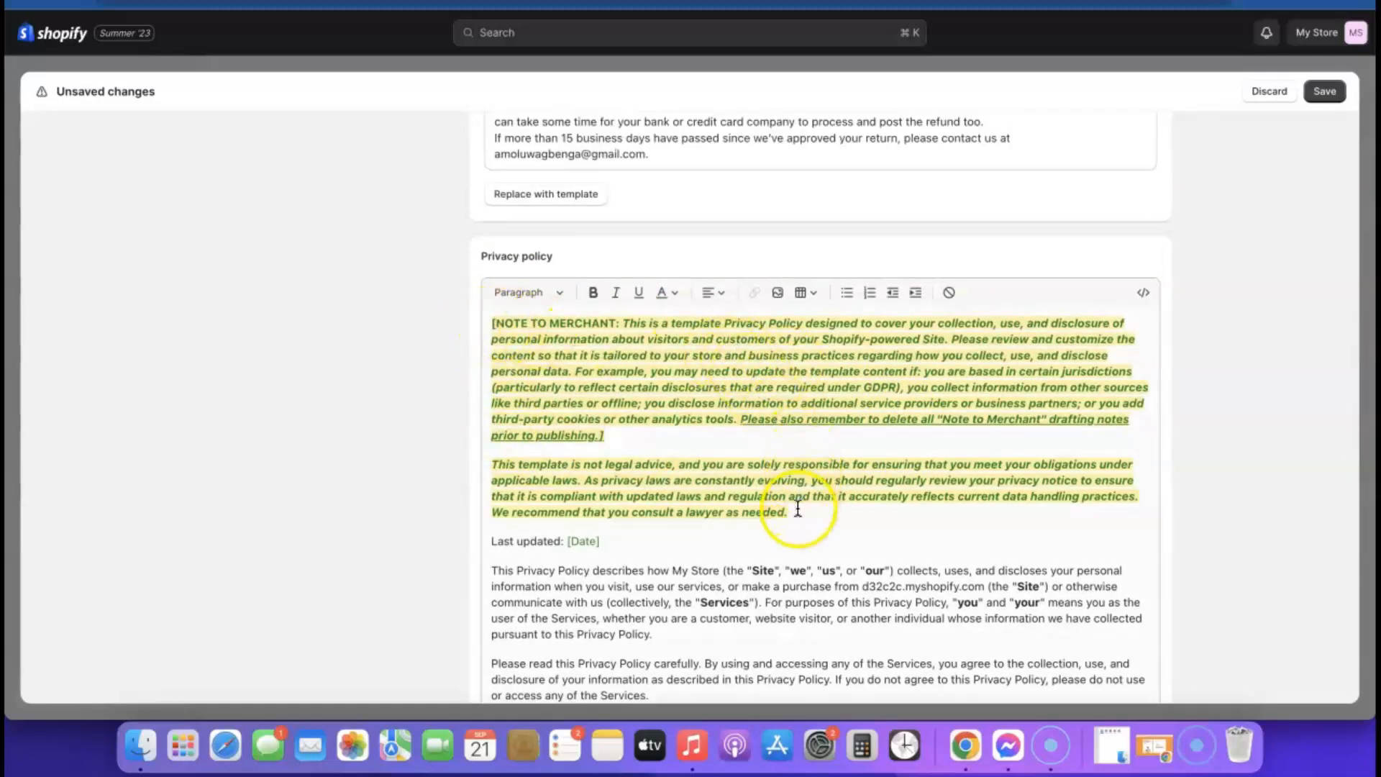
scroll(636, 401, "down", 15)
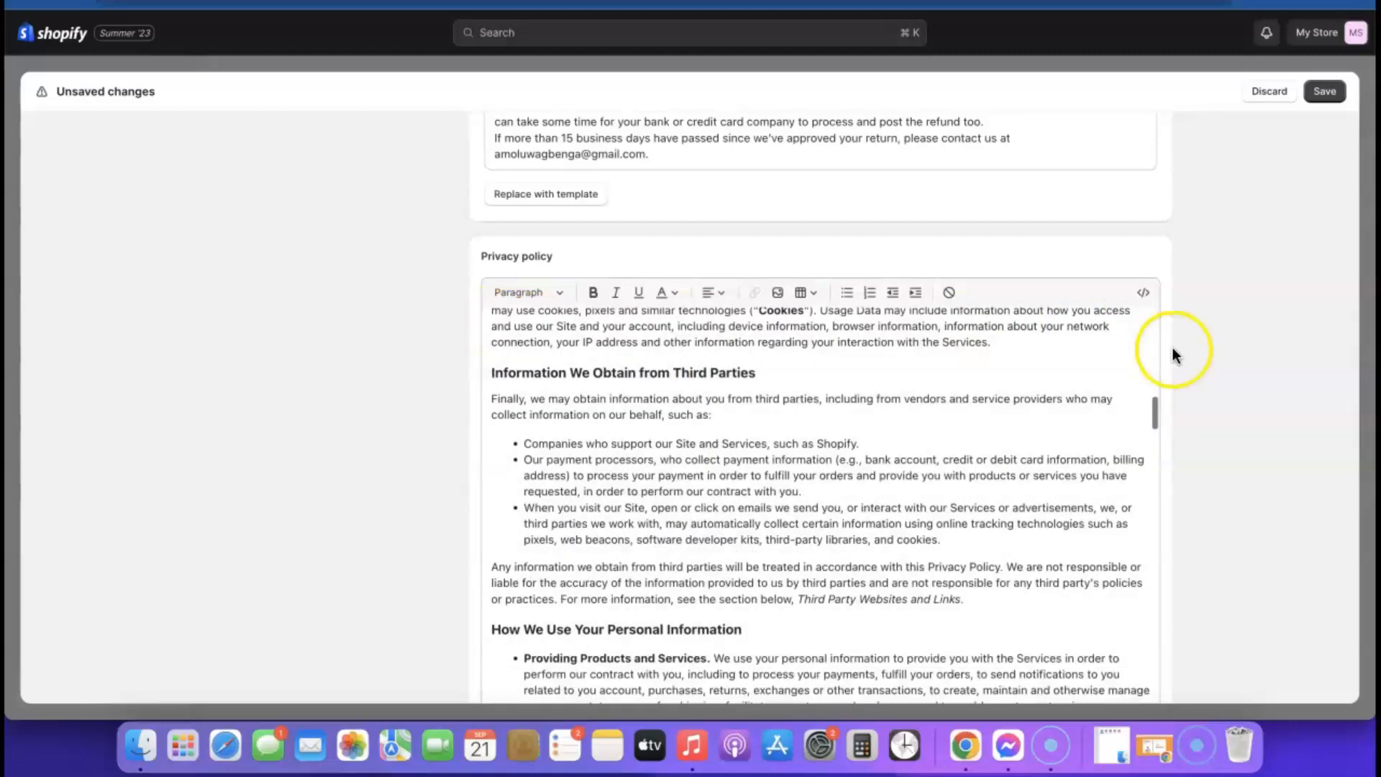
scroll(1175, 352, "down", 5)
scroll(1175, 347, "down", 2)
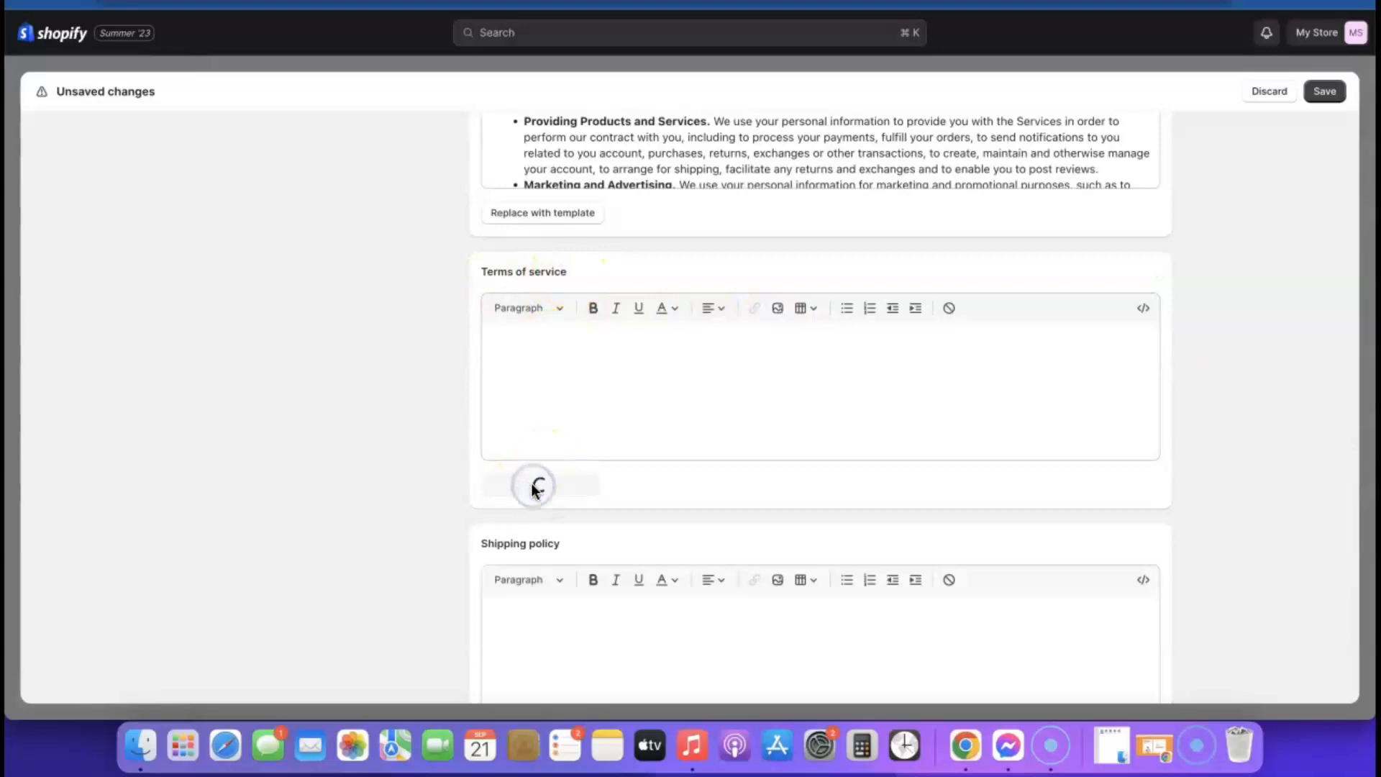
- Scroll past the Terms of Service template text to the shipping policy box
scroll(819, 463, "down", 15)
scroll(819, 463, "down", 10)
scroll(1198, 459, "down", 5)
scroll(1026, 355, "down", 12)
scroll(1026, 354, "up", 4)
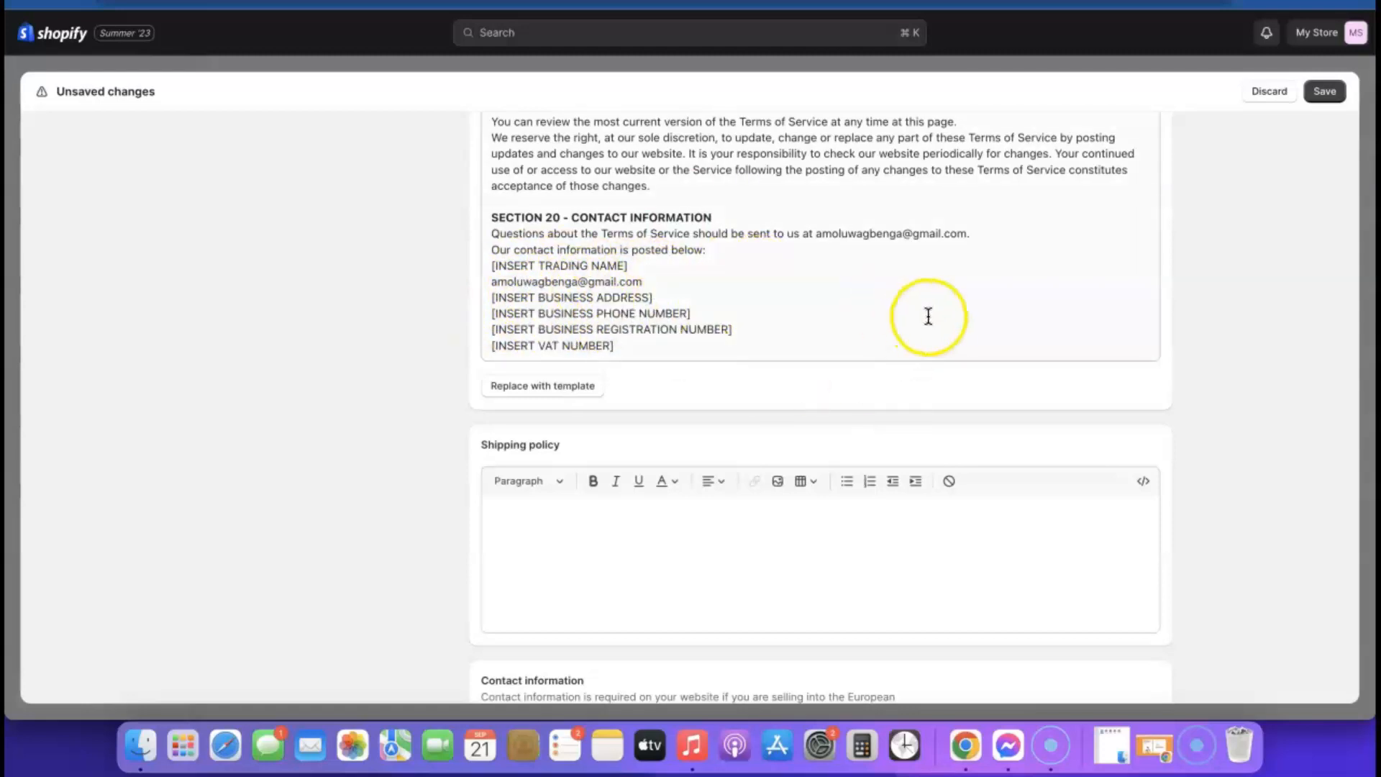
scroll(927, 312, "down", 2)
left_click(625, 469)
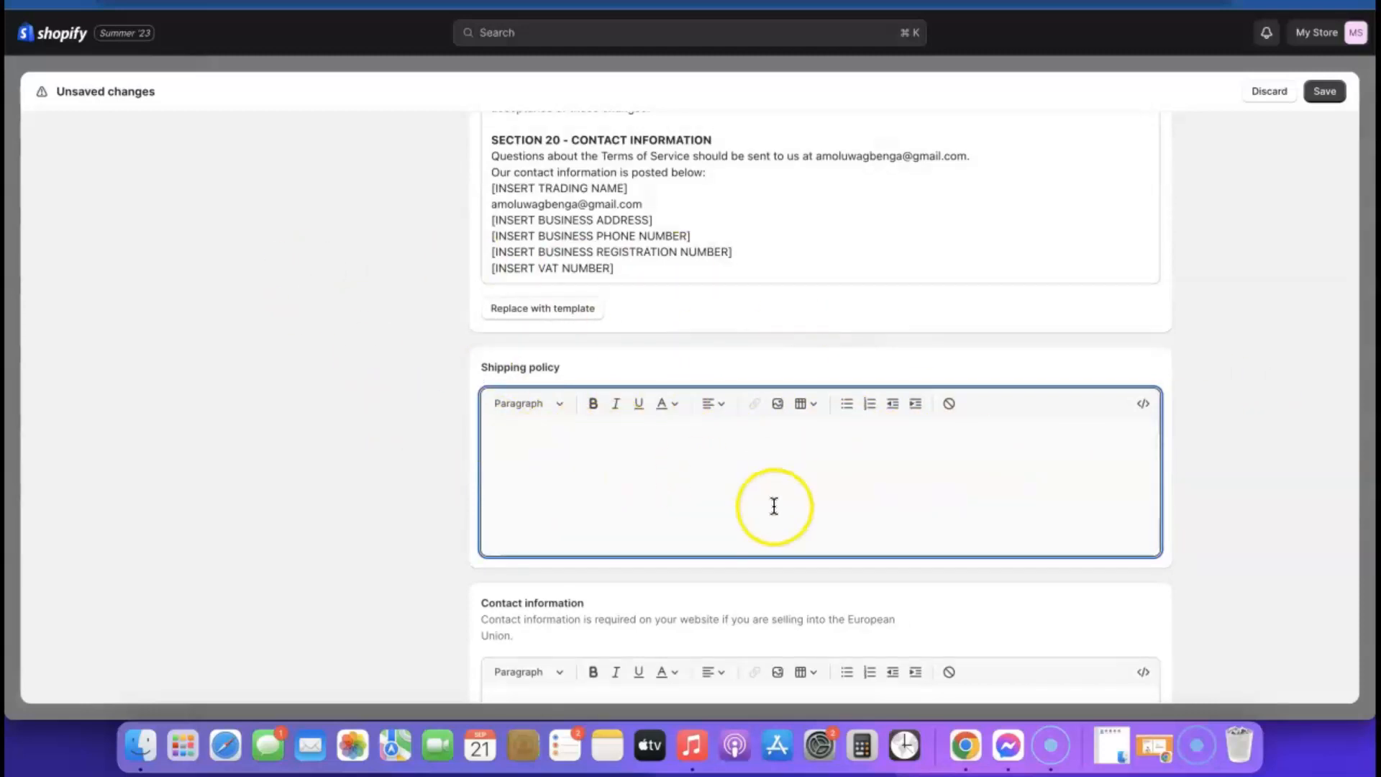
- Save the policies and close Settings, returning to Online Store Preferences
scroll(1043, 453, "down", 3)
scroll(1049, 452, "down", 3)
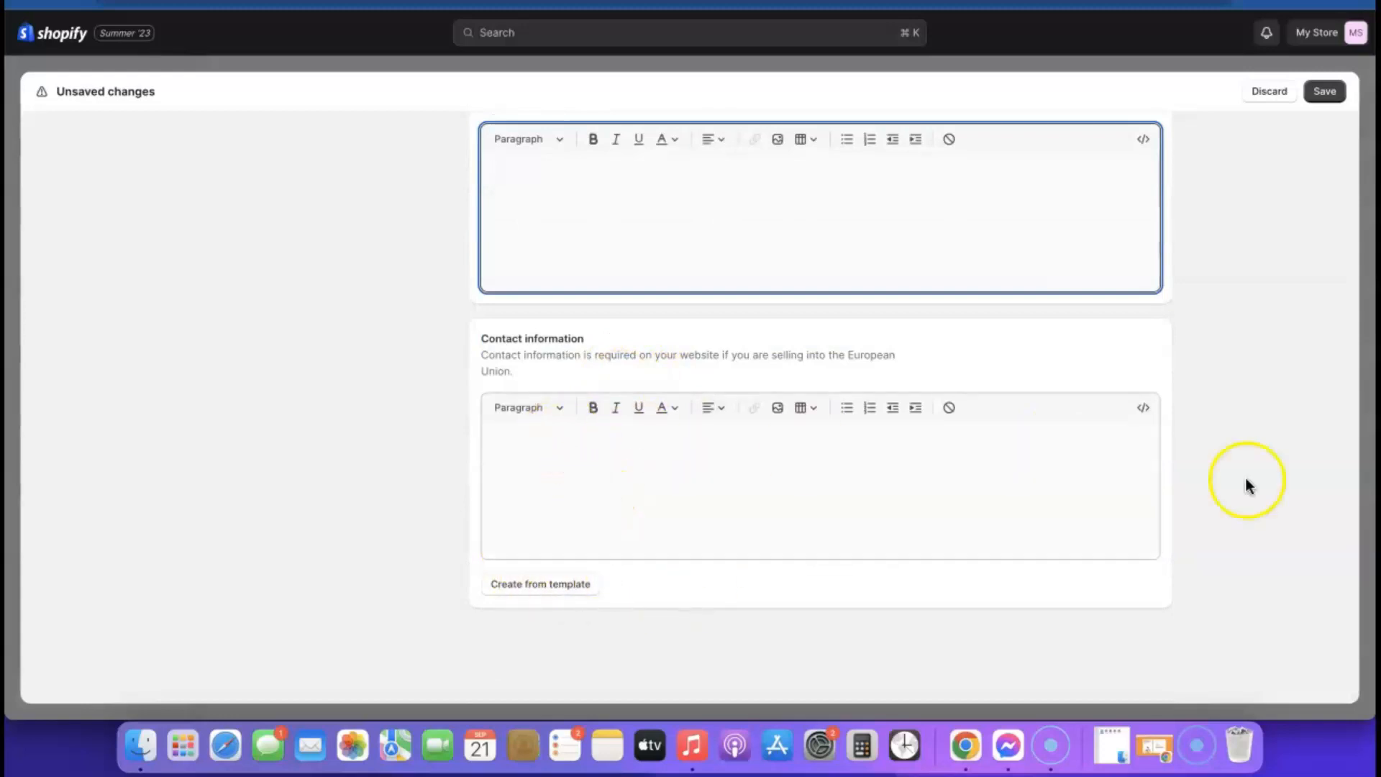
scroll(1156, 515, "up", 1)
scroll(1155, 515, "down", 1)
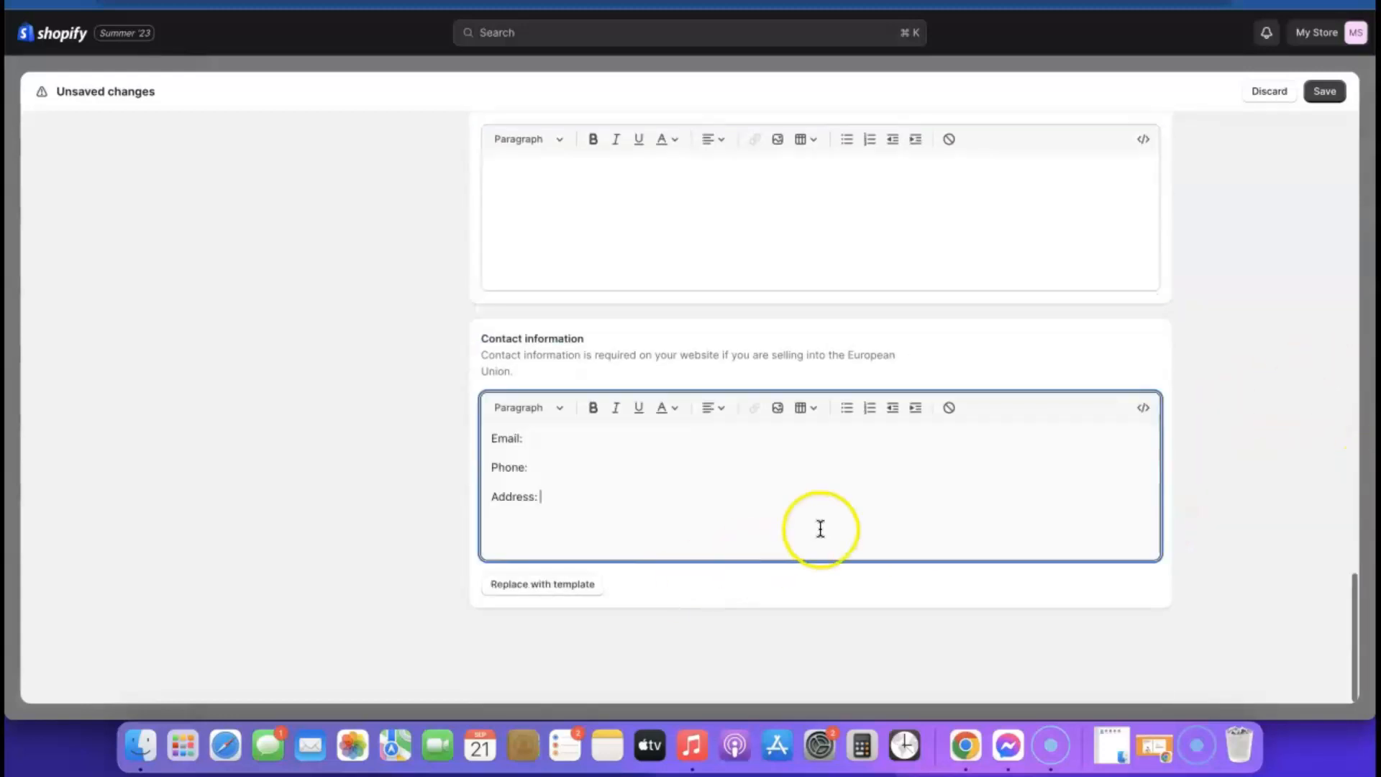
scroll(822, 528, "up", 15)
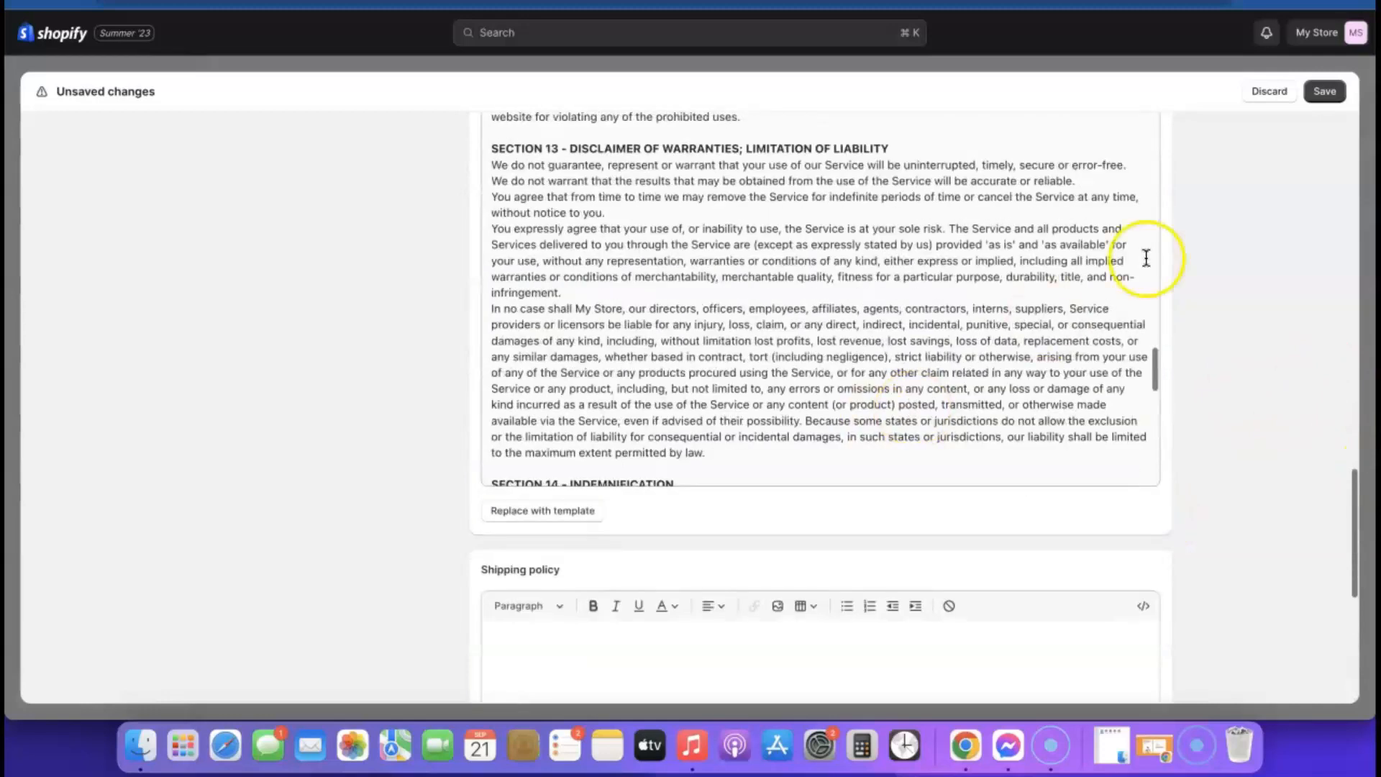
left_click(1332, 94)
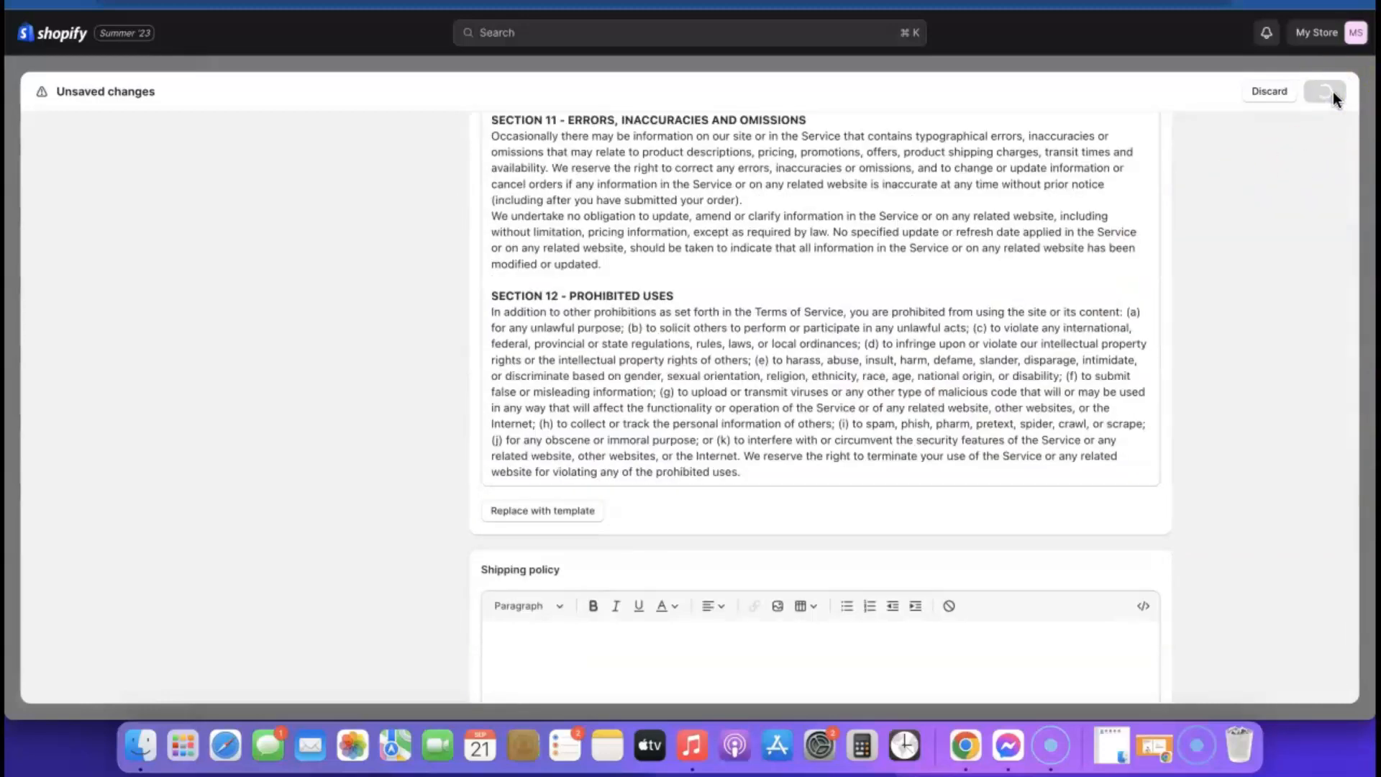
left_click(1332, 93)
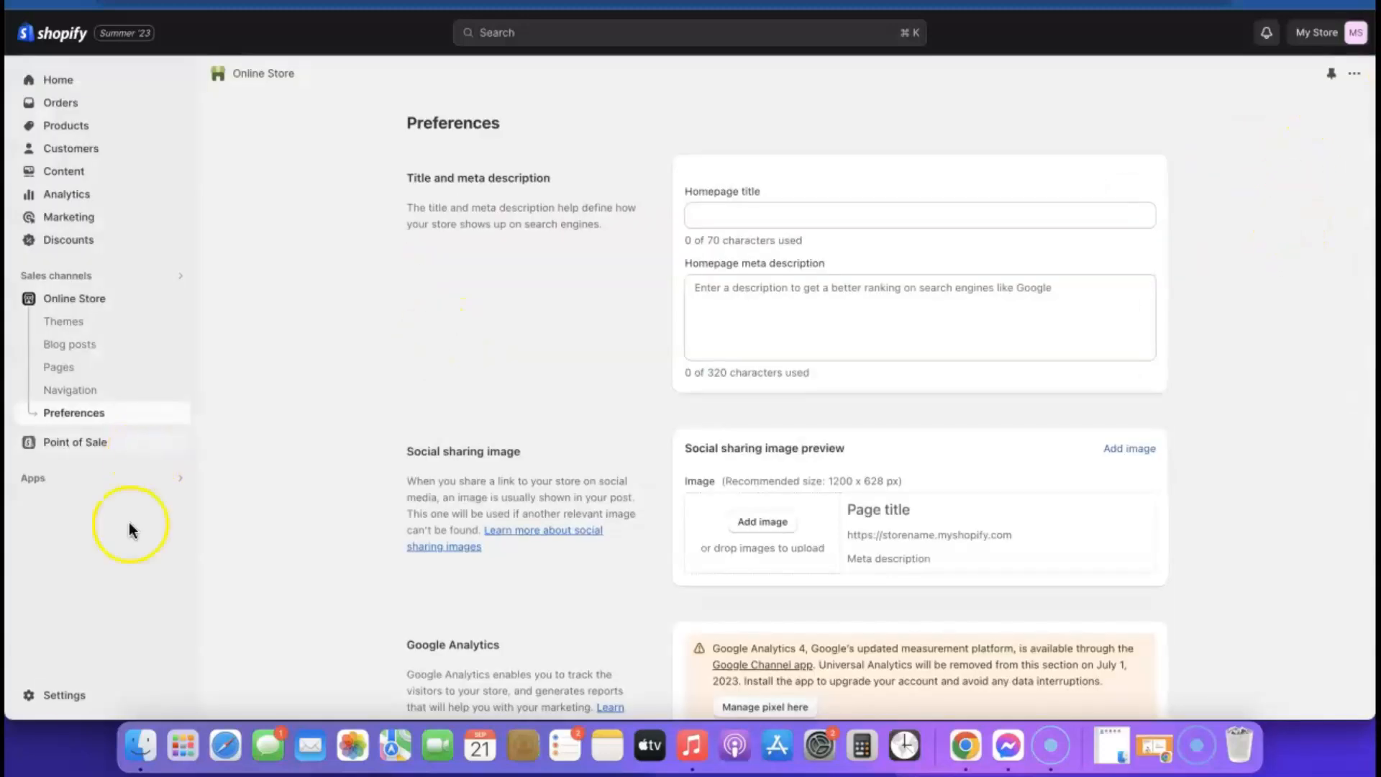
- Open the Footer menu from the Online Store navigation menus list
left_click(72, 391)
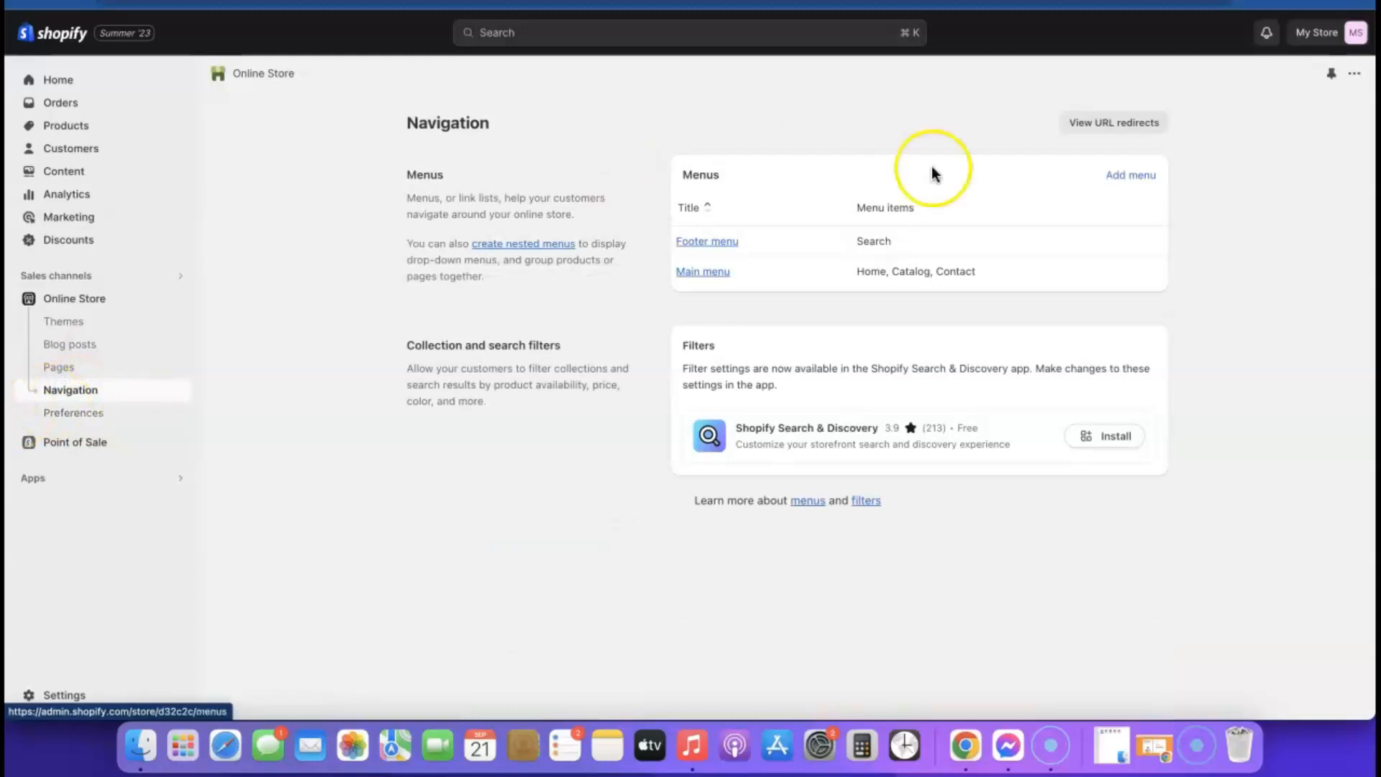
left_click(722, 243)
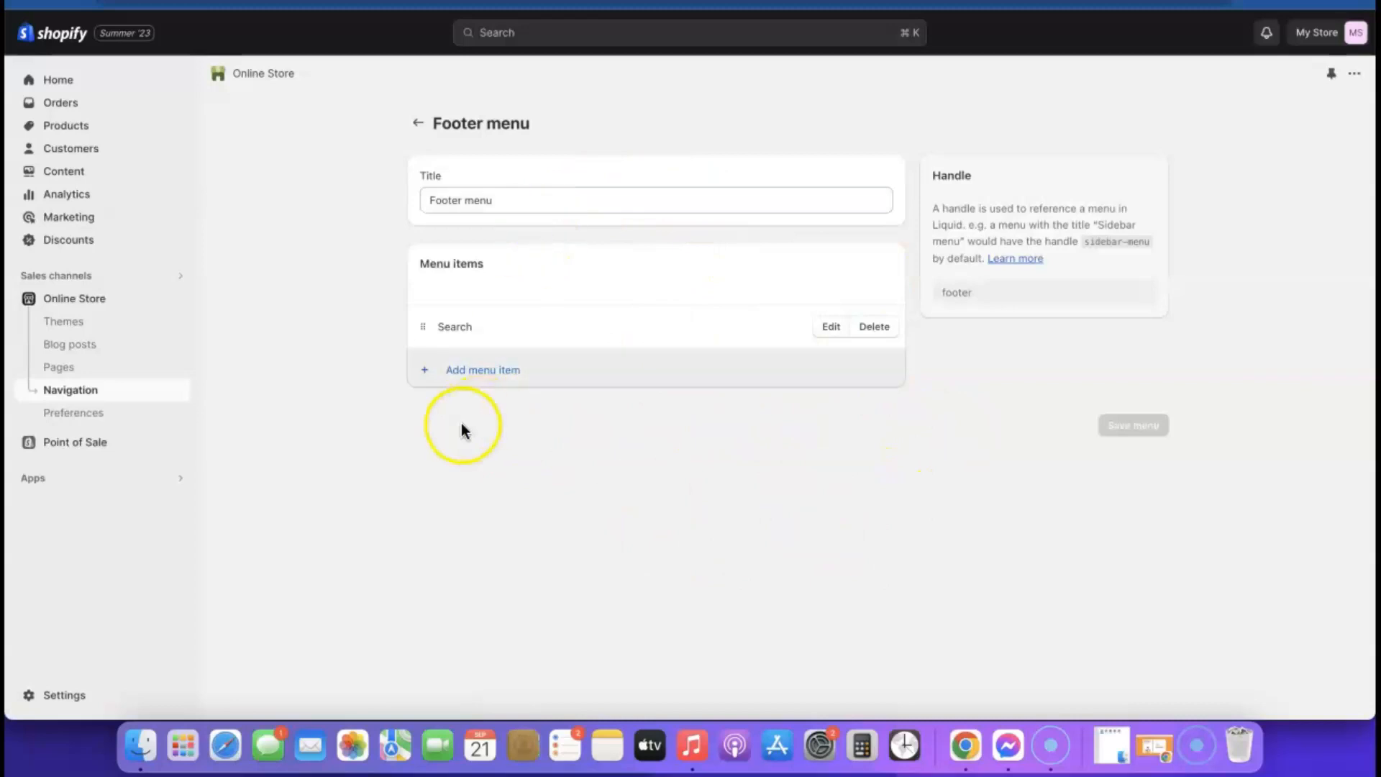
- Add Privacy Policy and Refund Policy links to the Footer menu
left_click(471, 380)
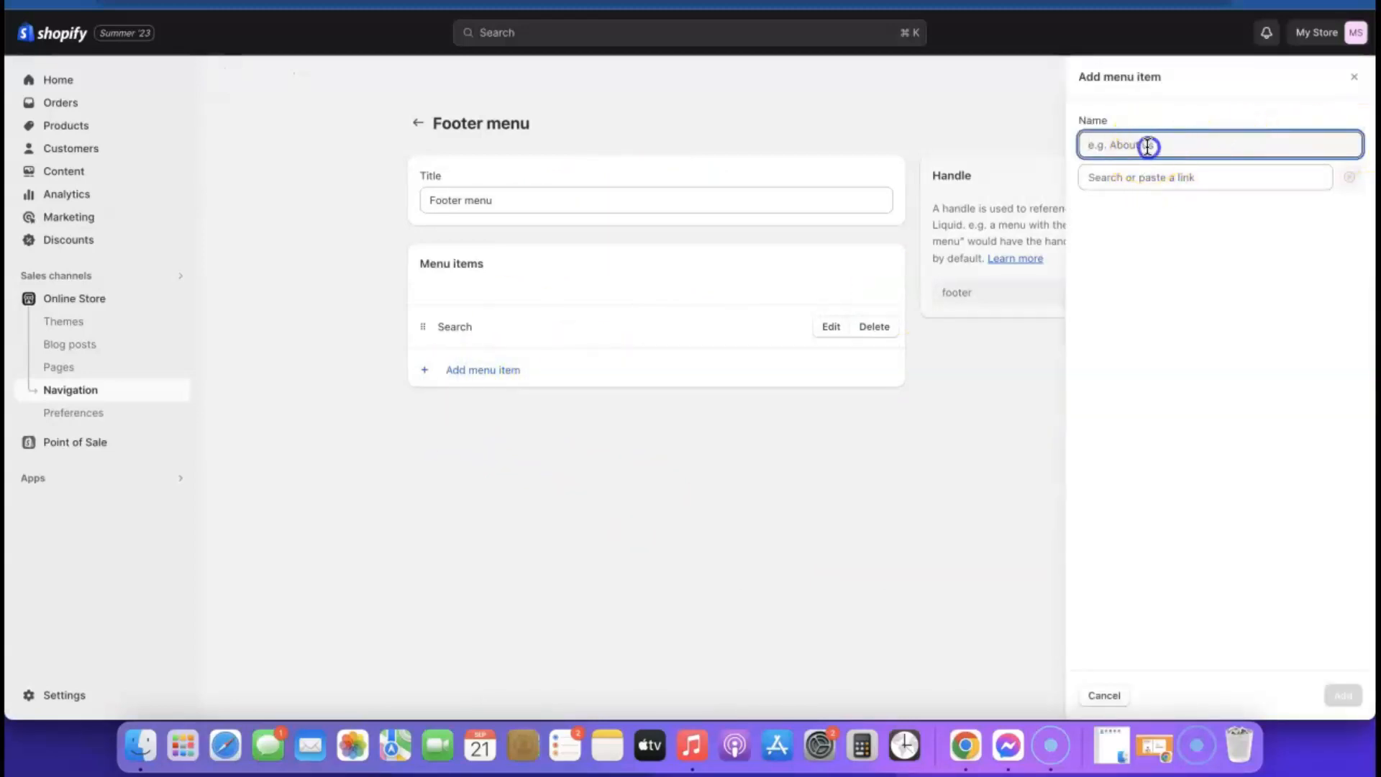
left_click(1156, 177)
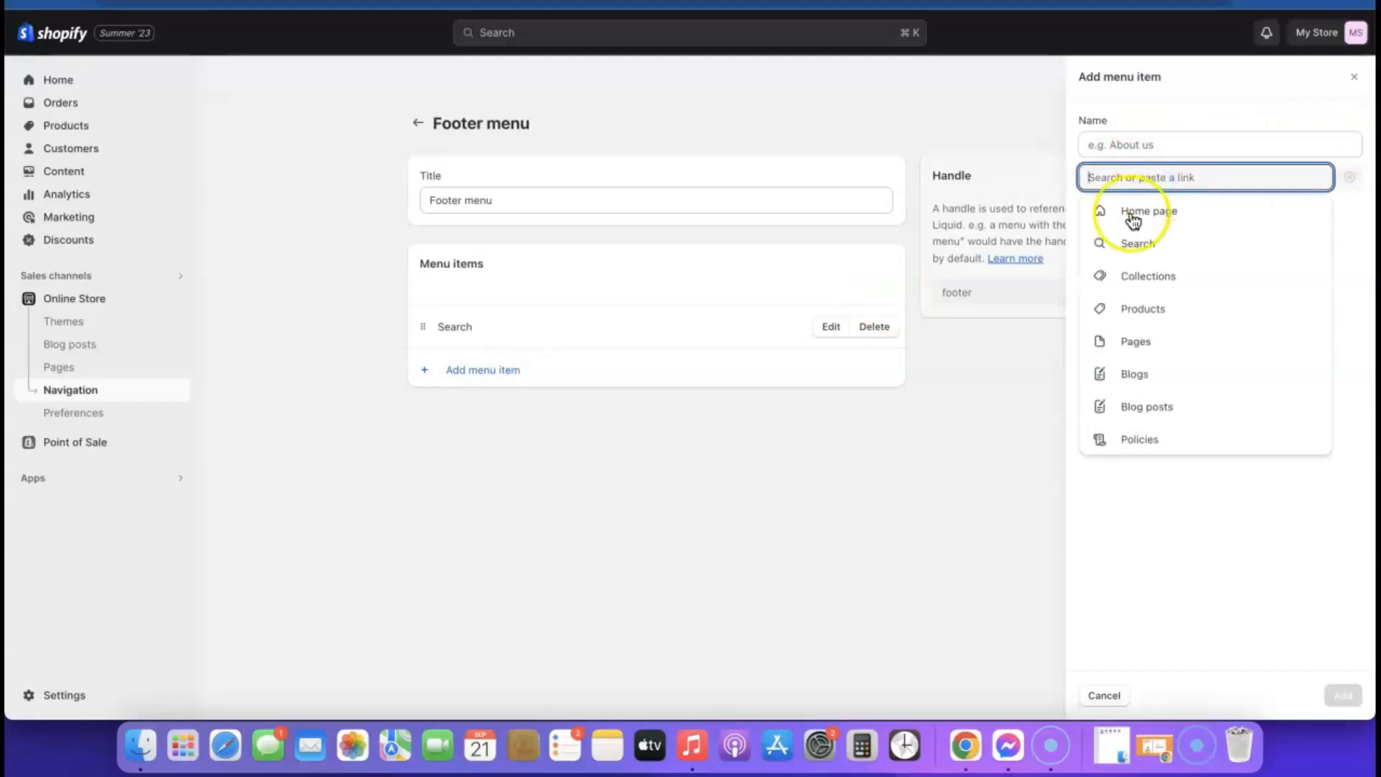
left_click(1140, 439)
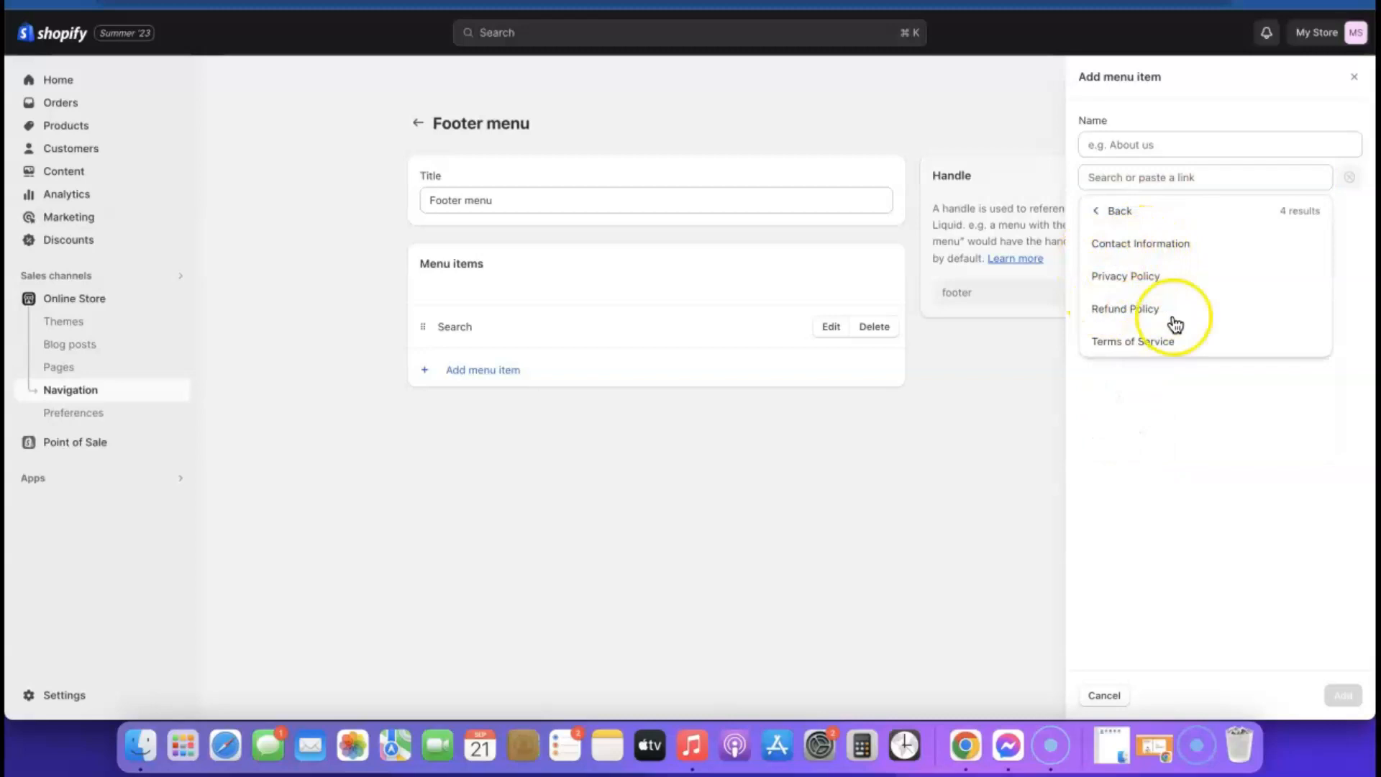
left_click(1120, 276)
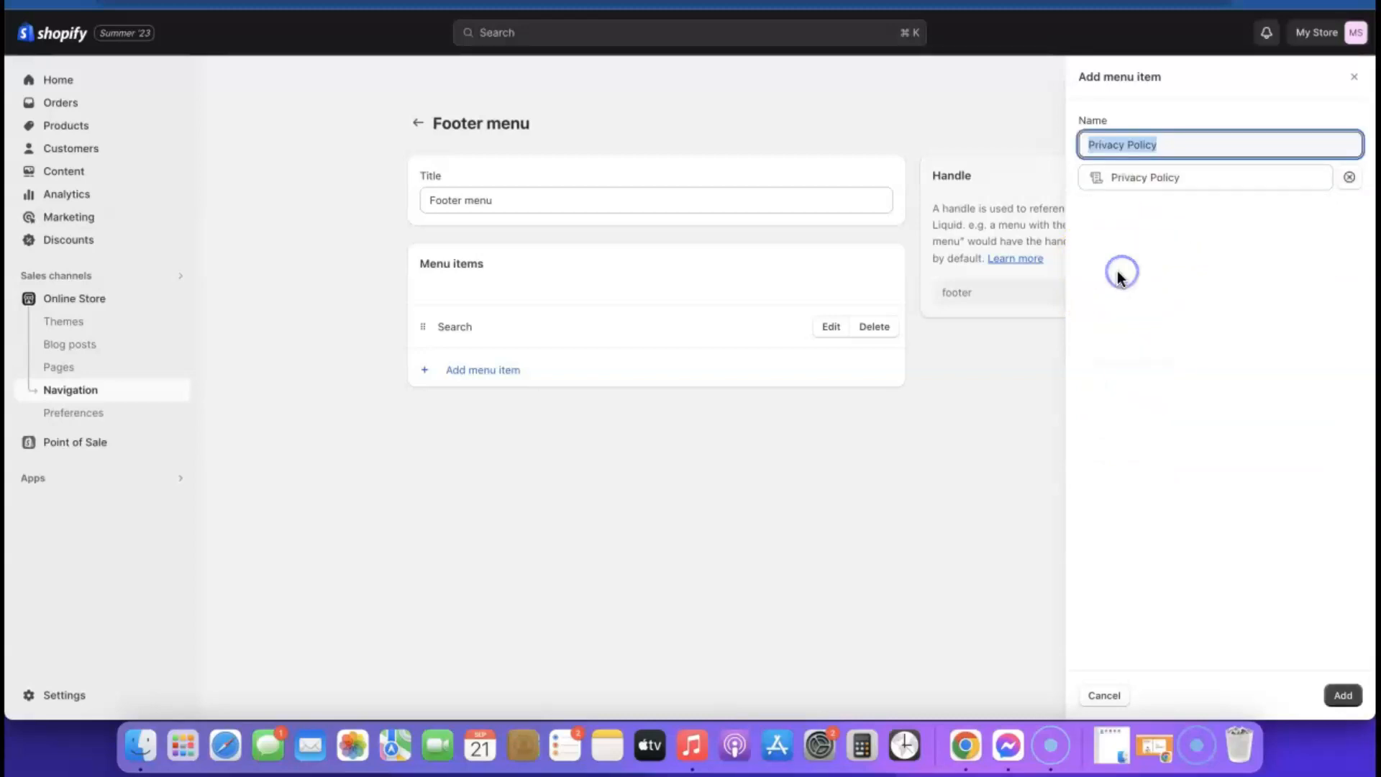
left_click(1342, 696)
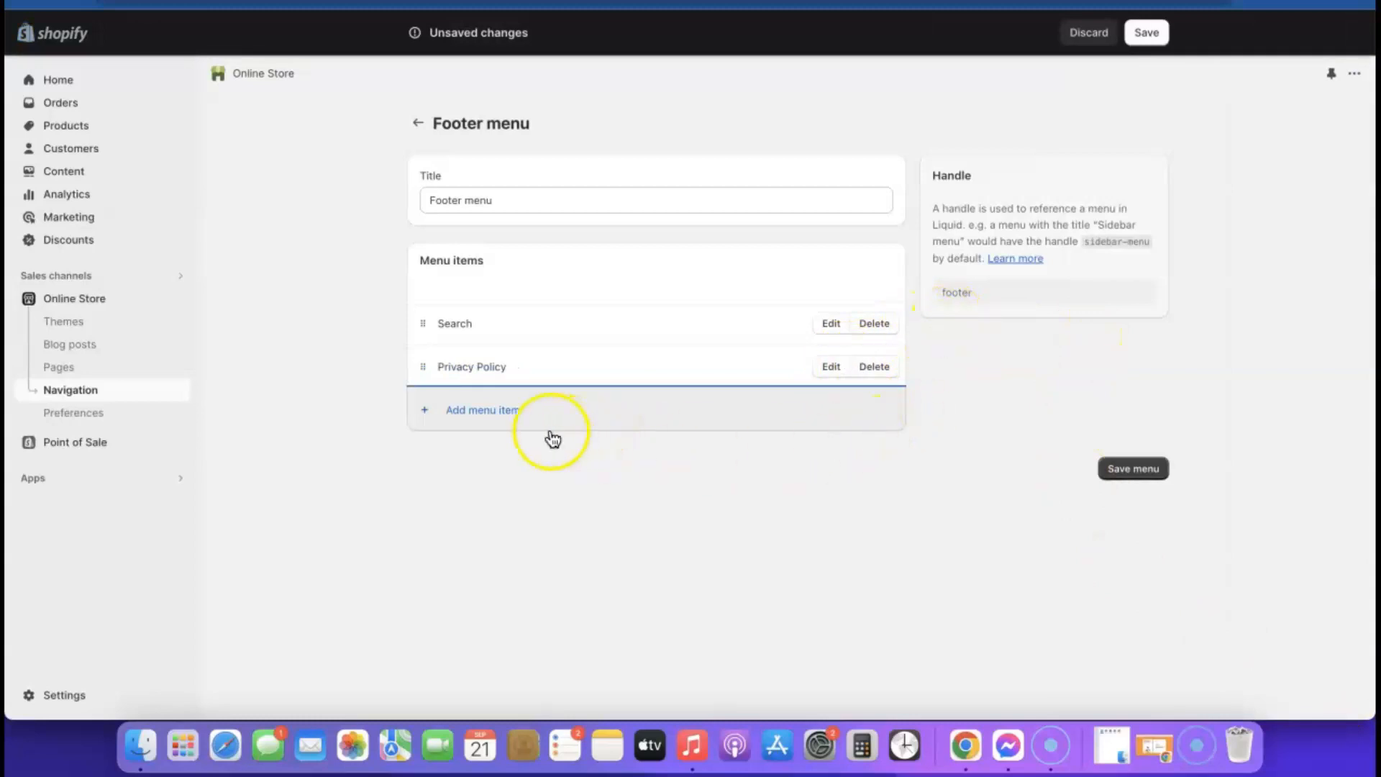
left_click(466, 411)
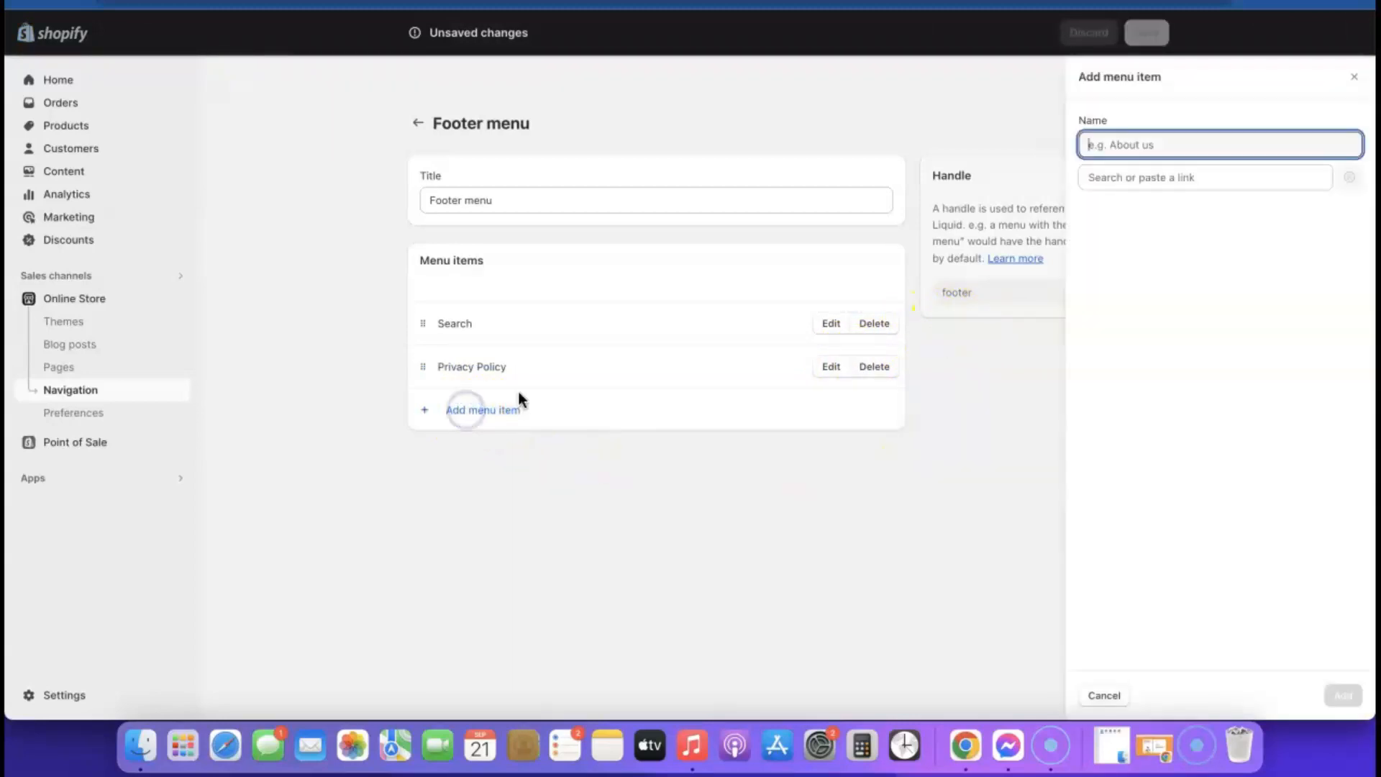
left_click(1132, 176)
left_click(1133, 441)
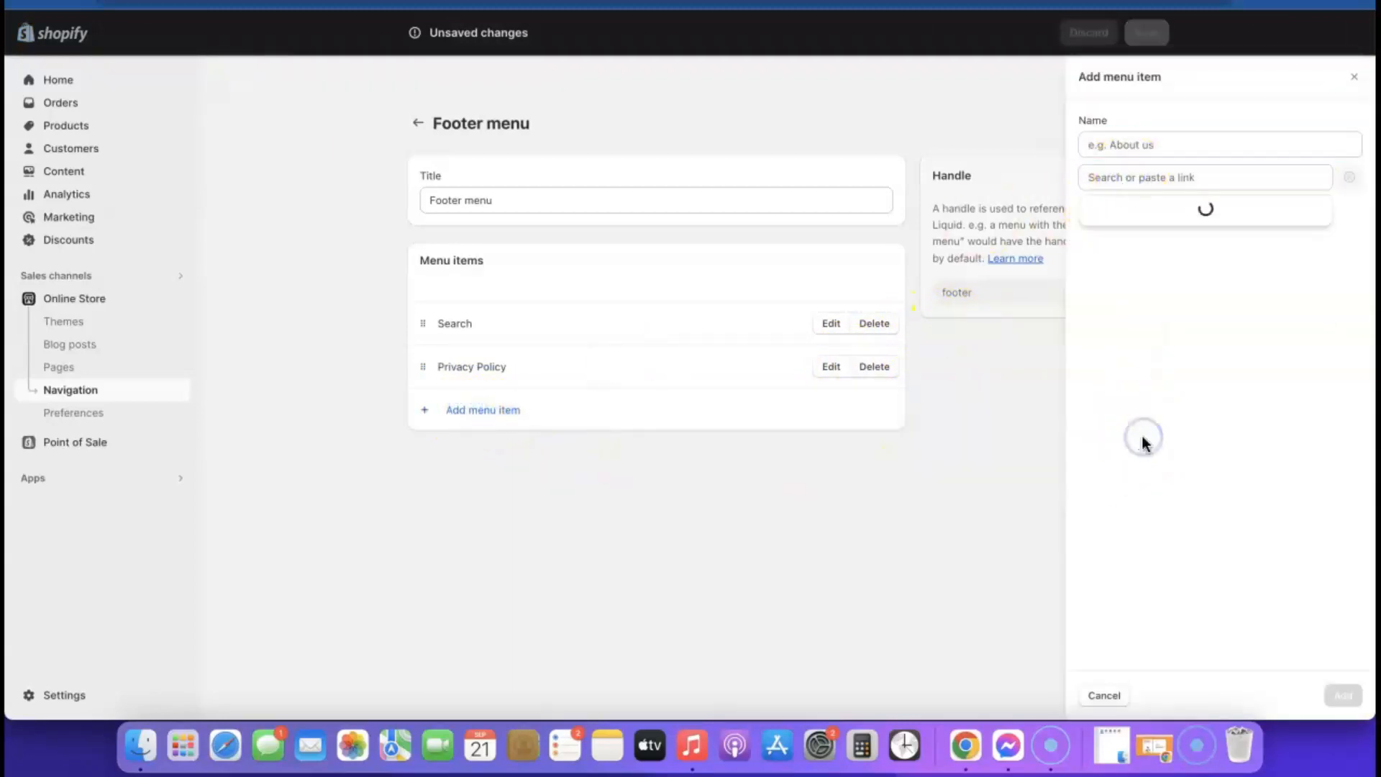
left_click(1125, 309)
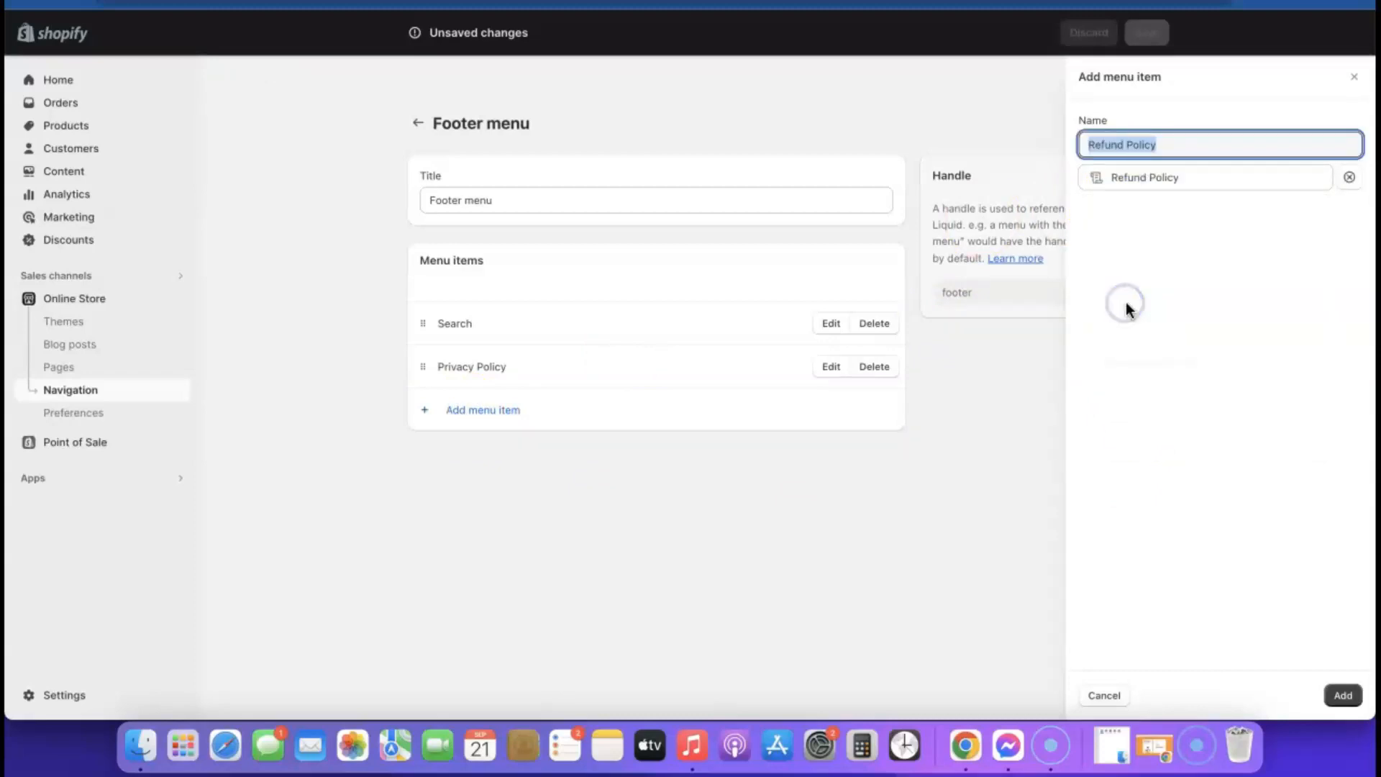
left_click(1342, 695)
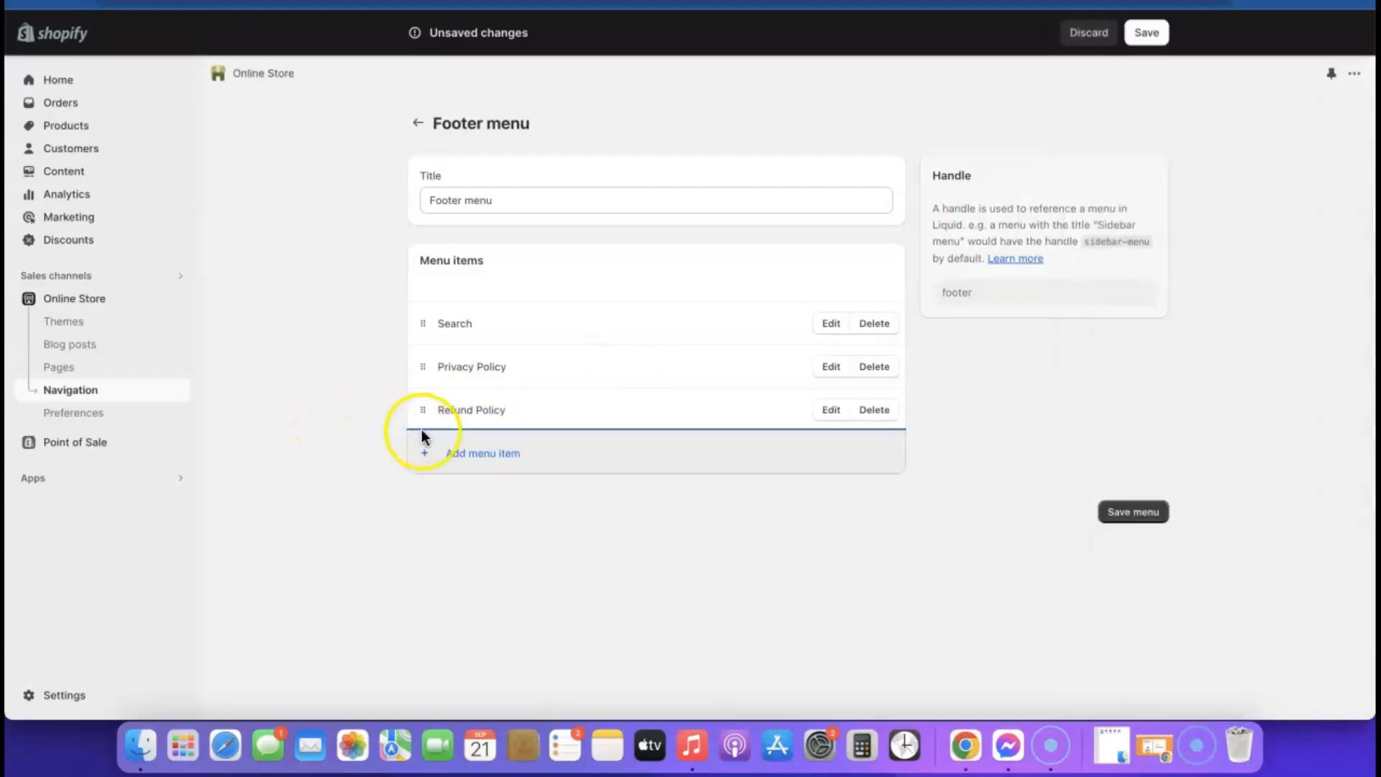
- Add Terms of Service and Contact Information links, then save the Footer menu
left_click(456, 453)
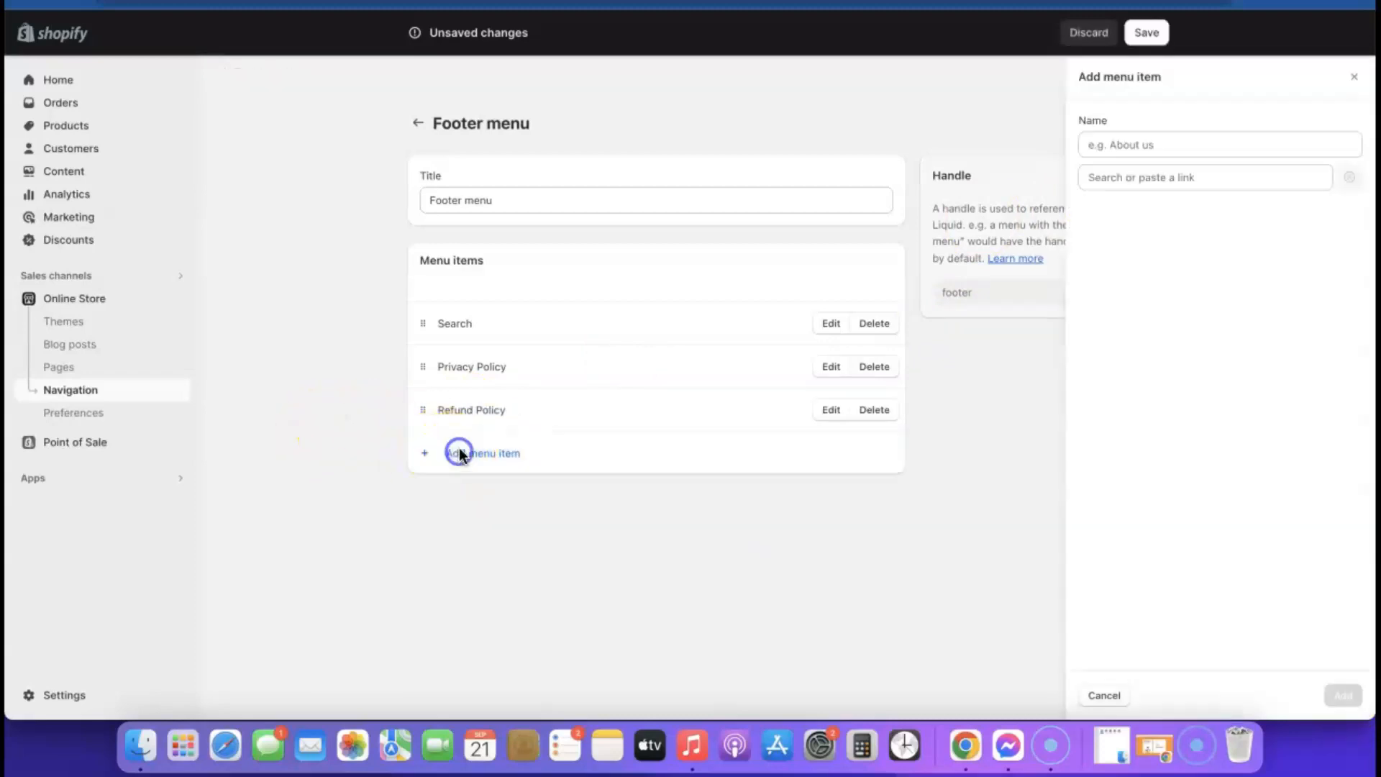
left_click(1094, 178)
left_click(1150, 444)
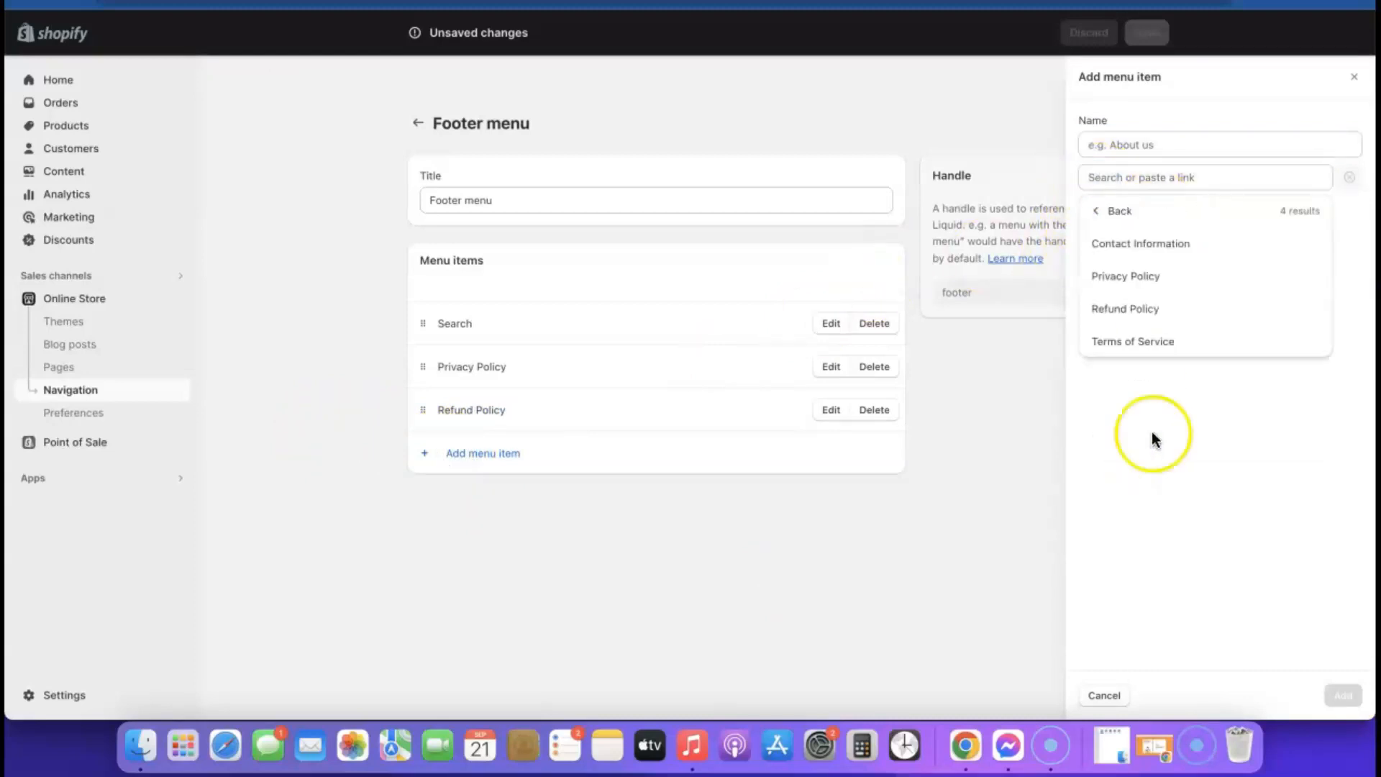
left_click(1139, 344)
left_click(1342, 694)
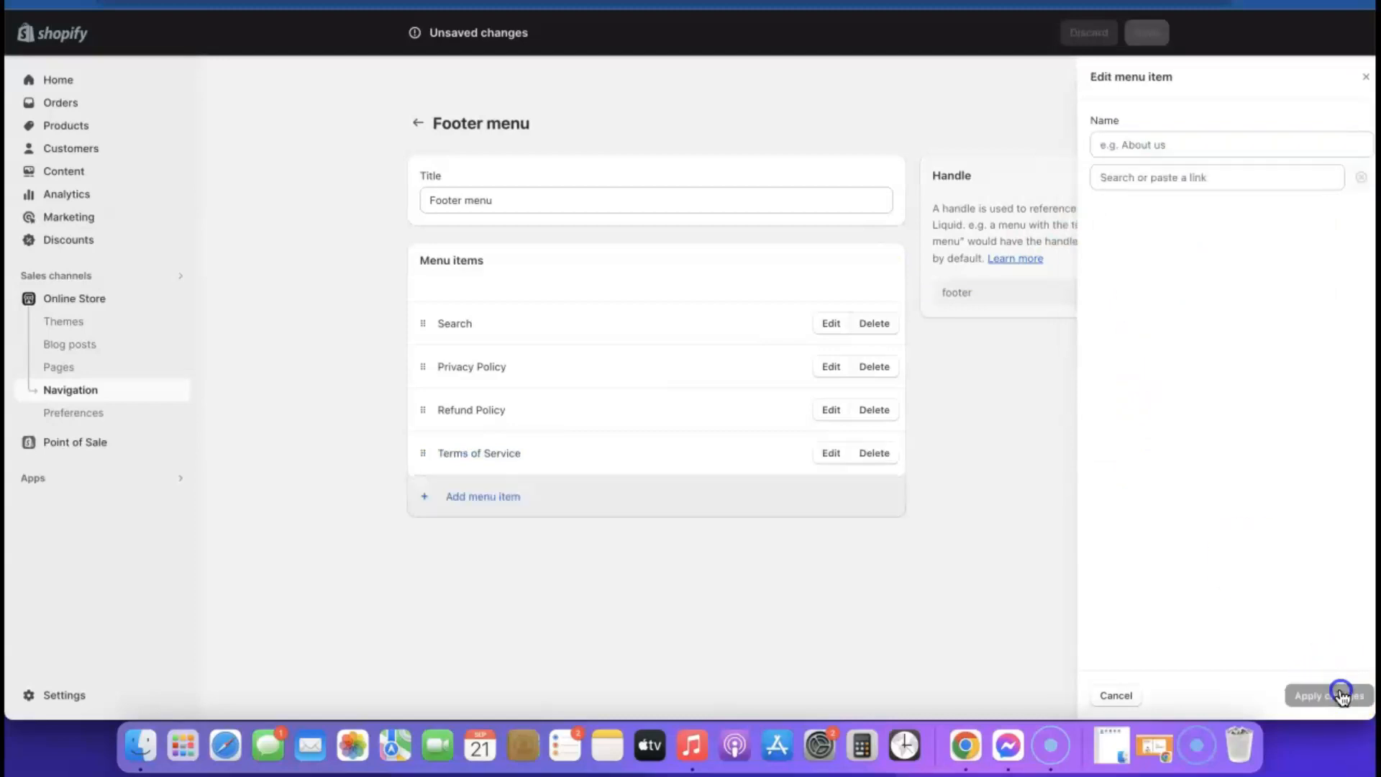
left_click(503, 510)
left_click(1133, 178)
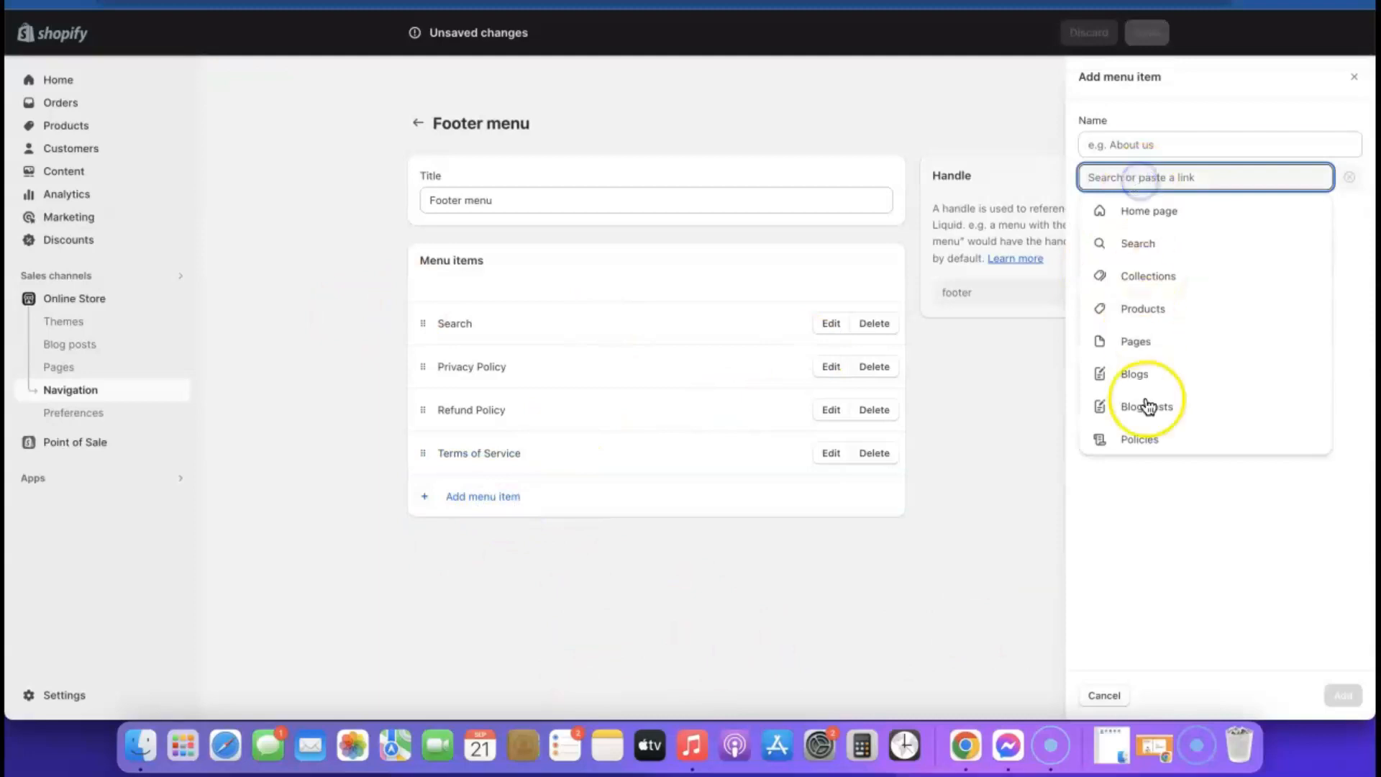
left_click(1143, 440)
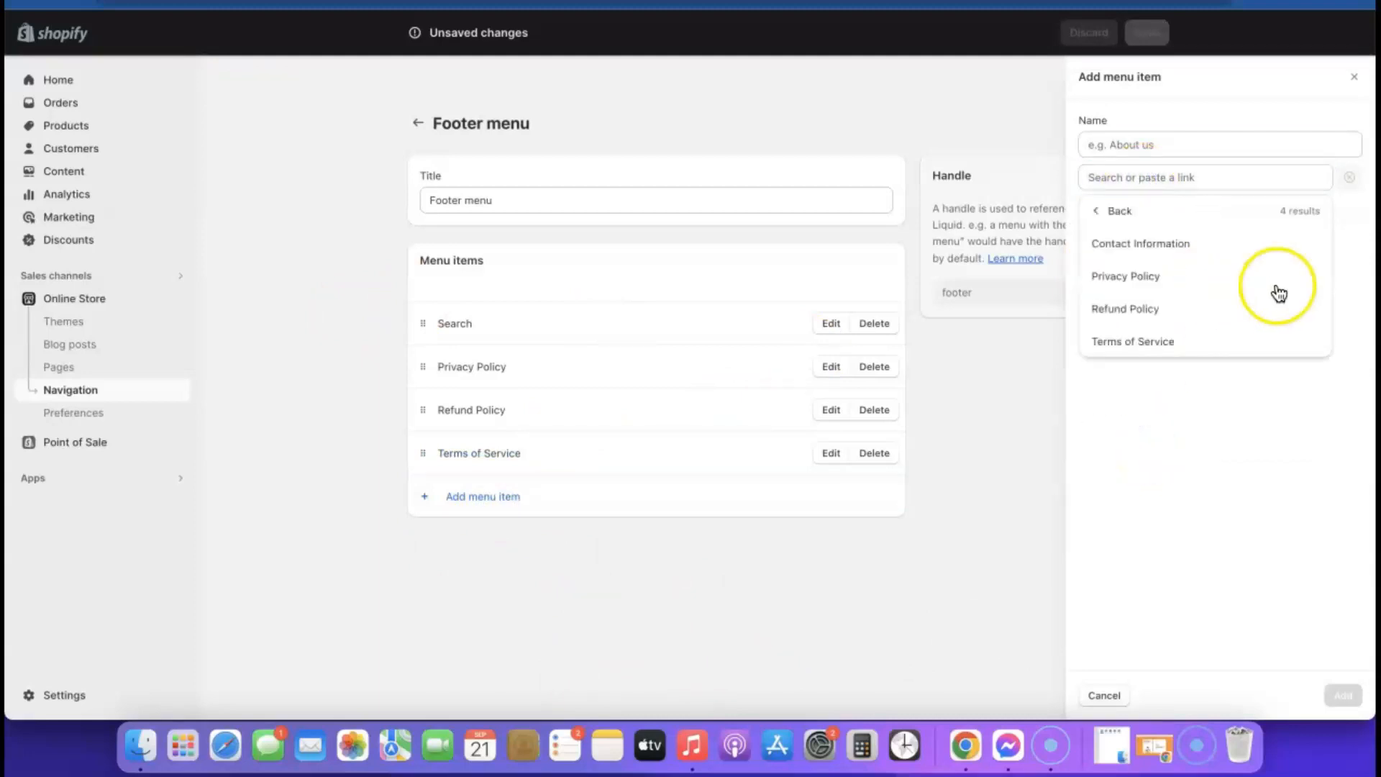
left_click(1154, 244)
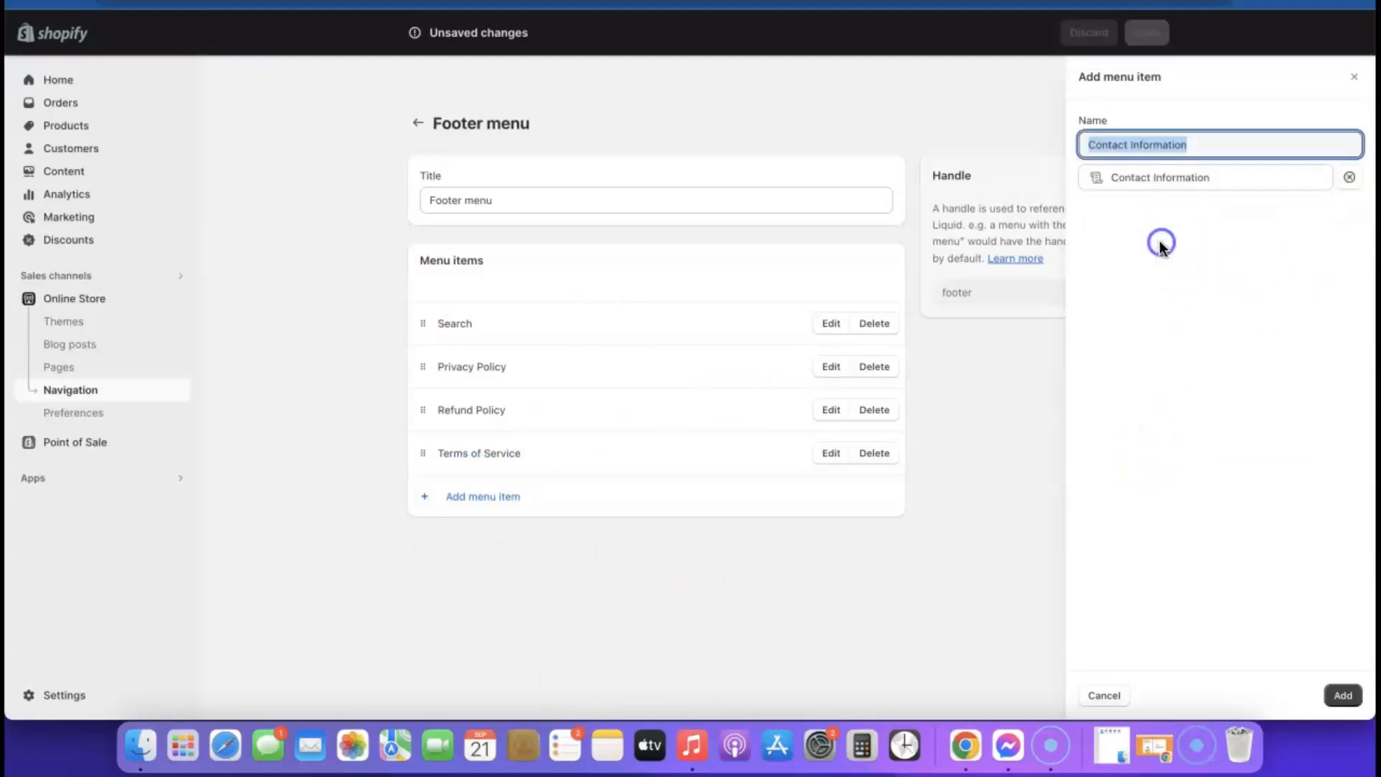
left_click(1345, 696)
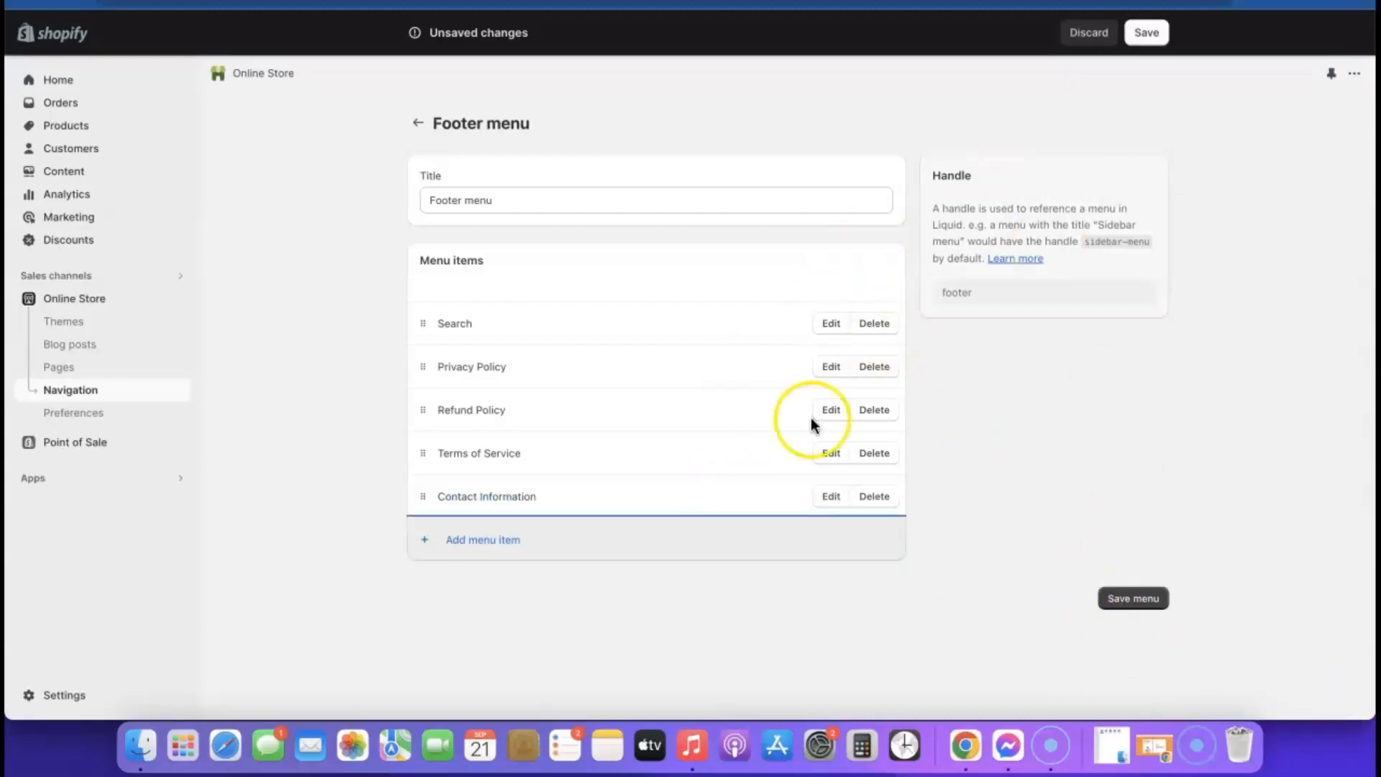
left_click(1131, 606)
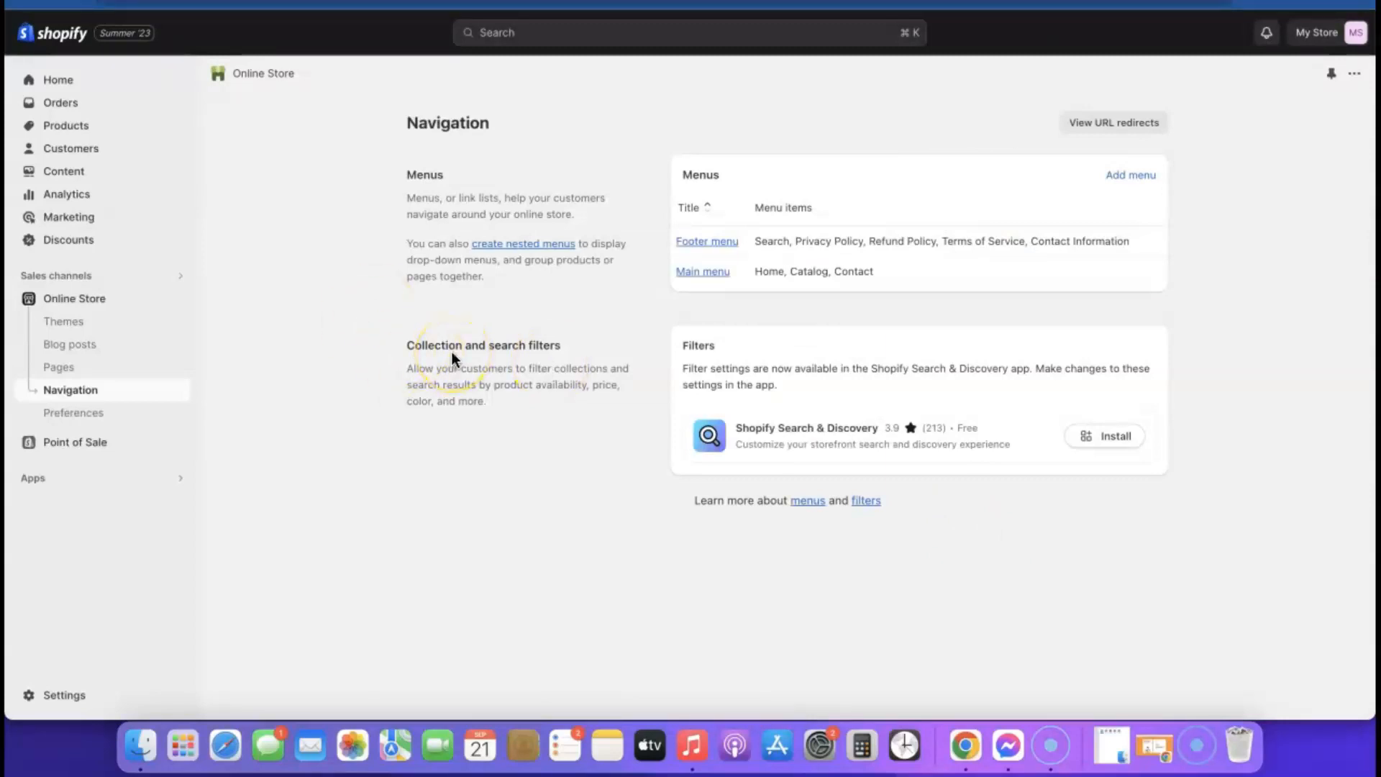
- Customize the Sense theme and add a Quick links menu block to its footer
left_click(85, 299)
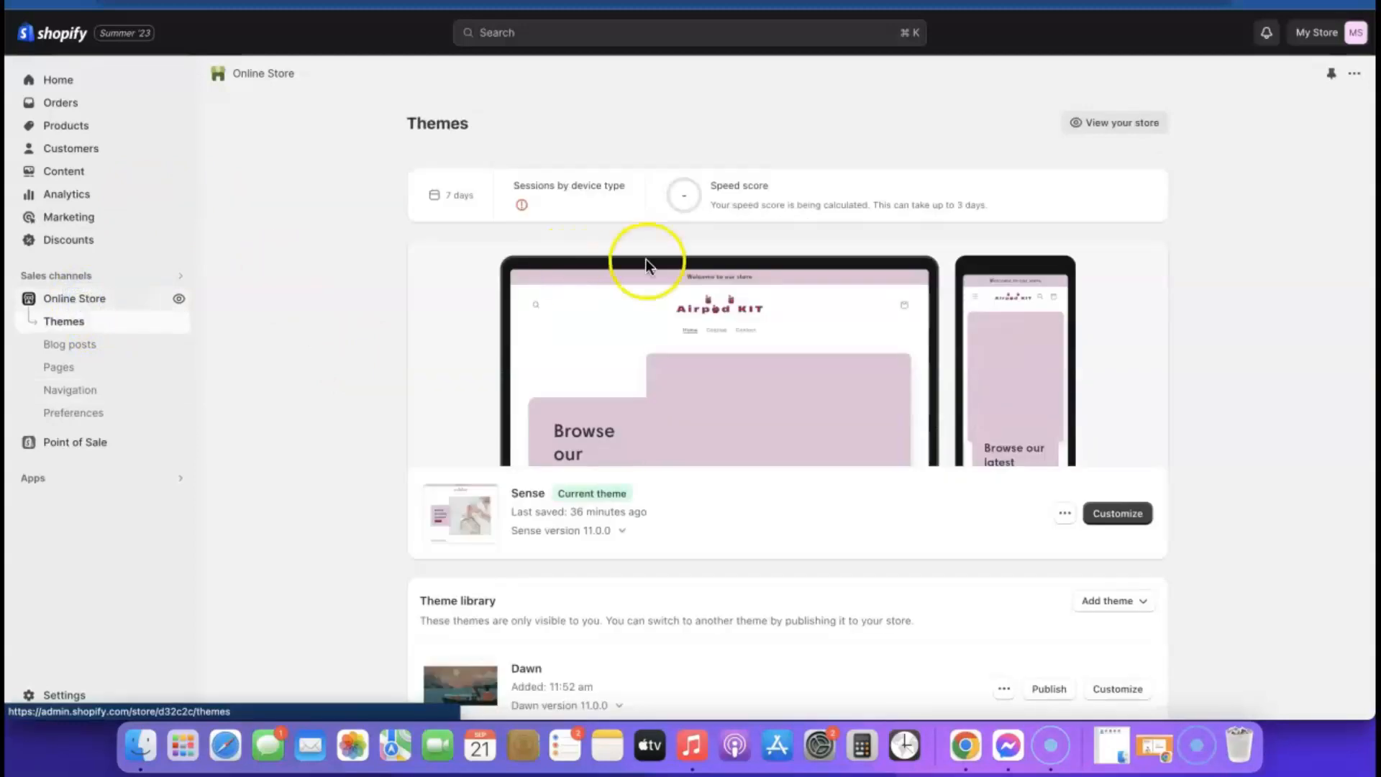
left_click(1129, 514)
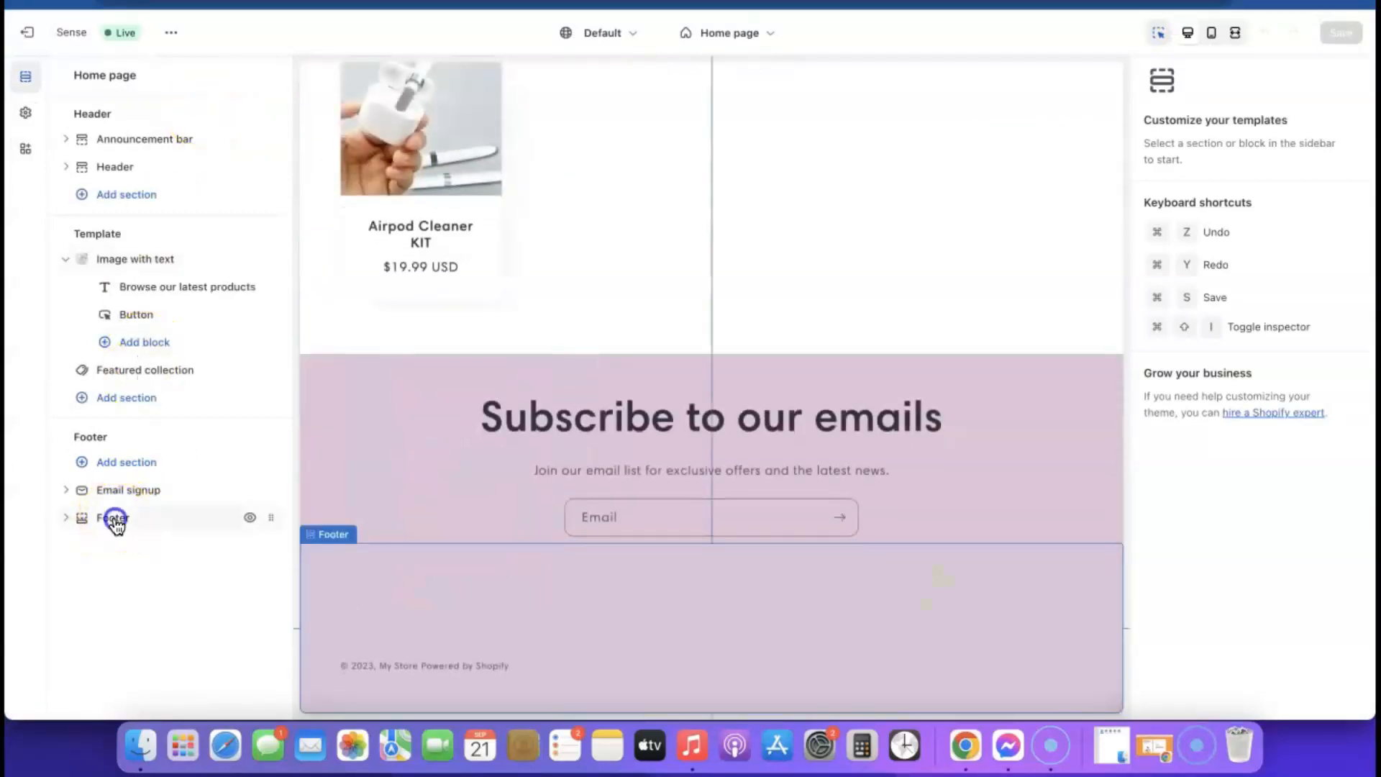
left_click(115, 519)
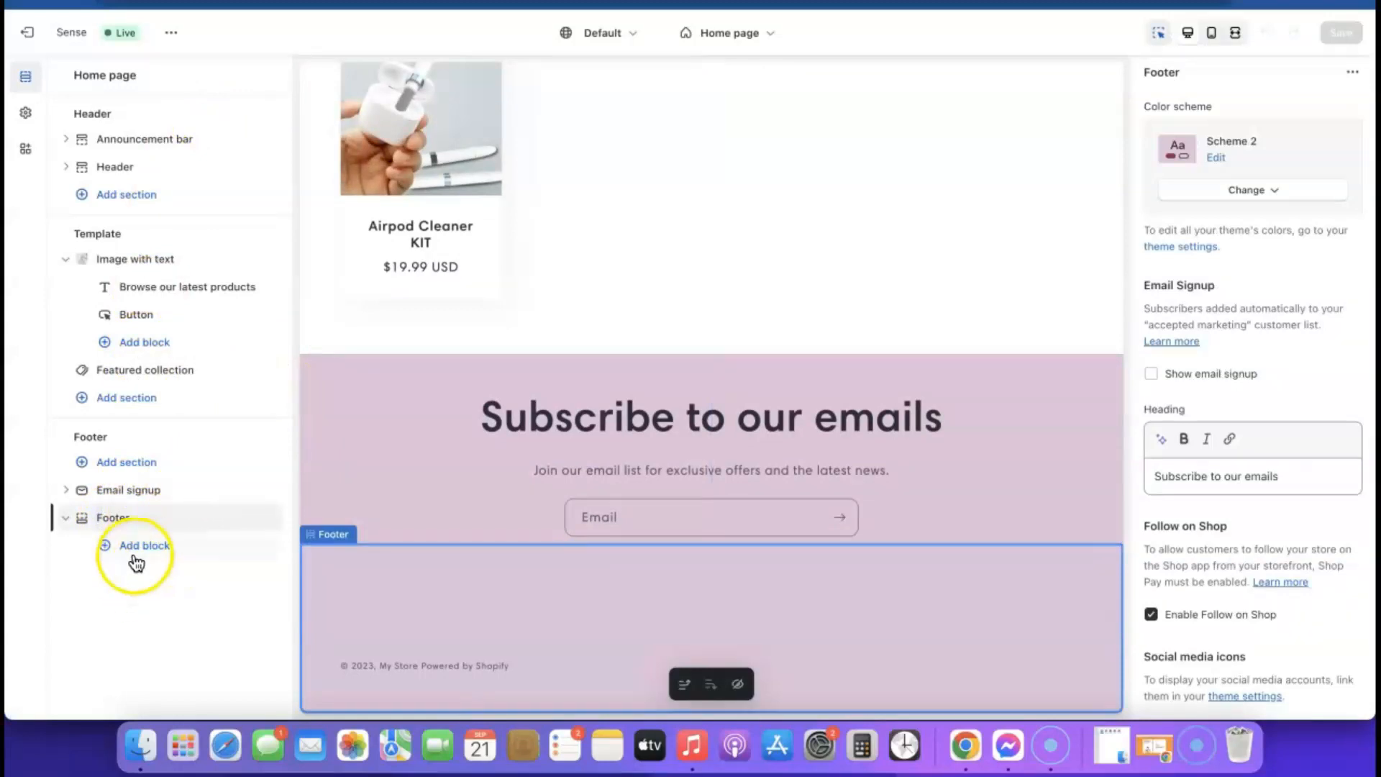
left_click(146, 547)
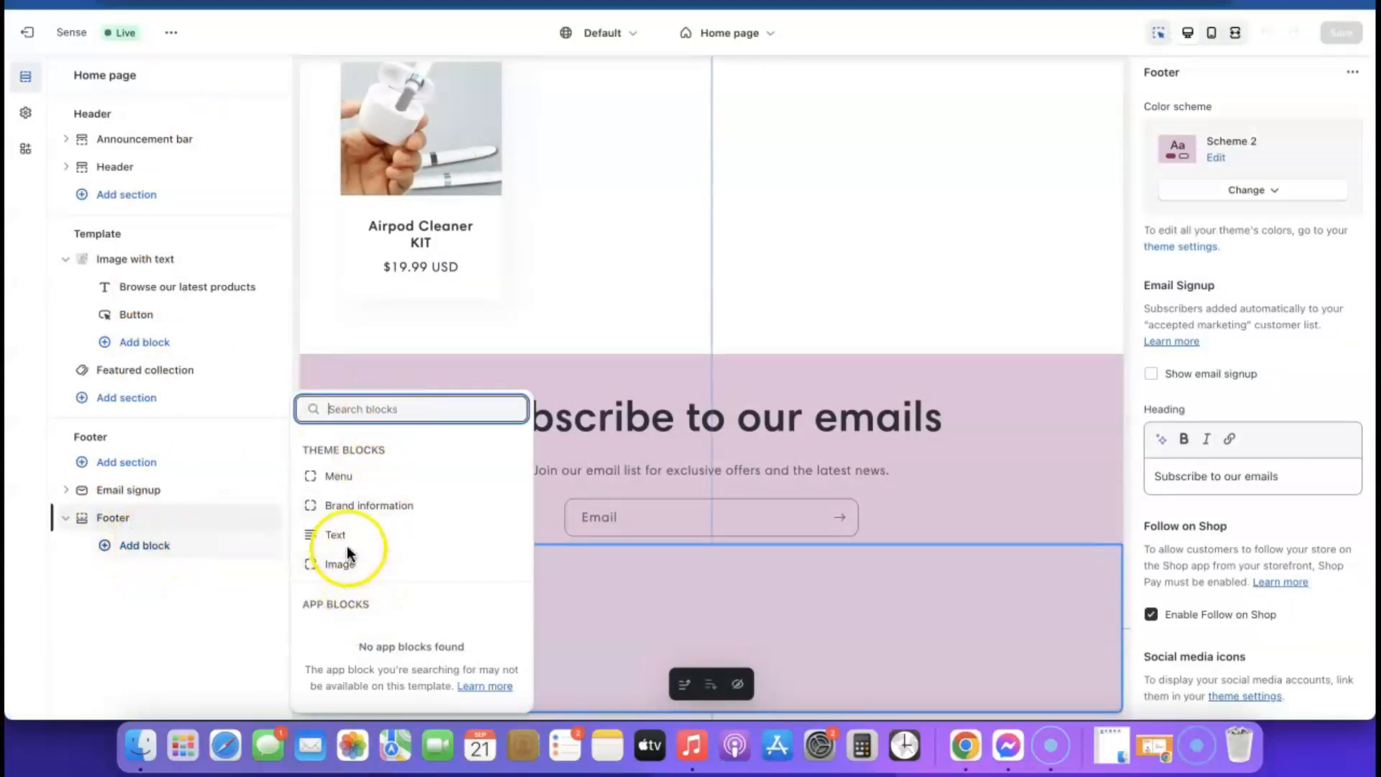
left_click(339, 478)
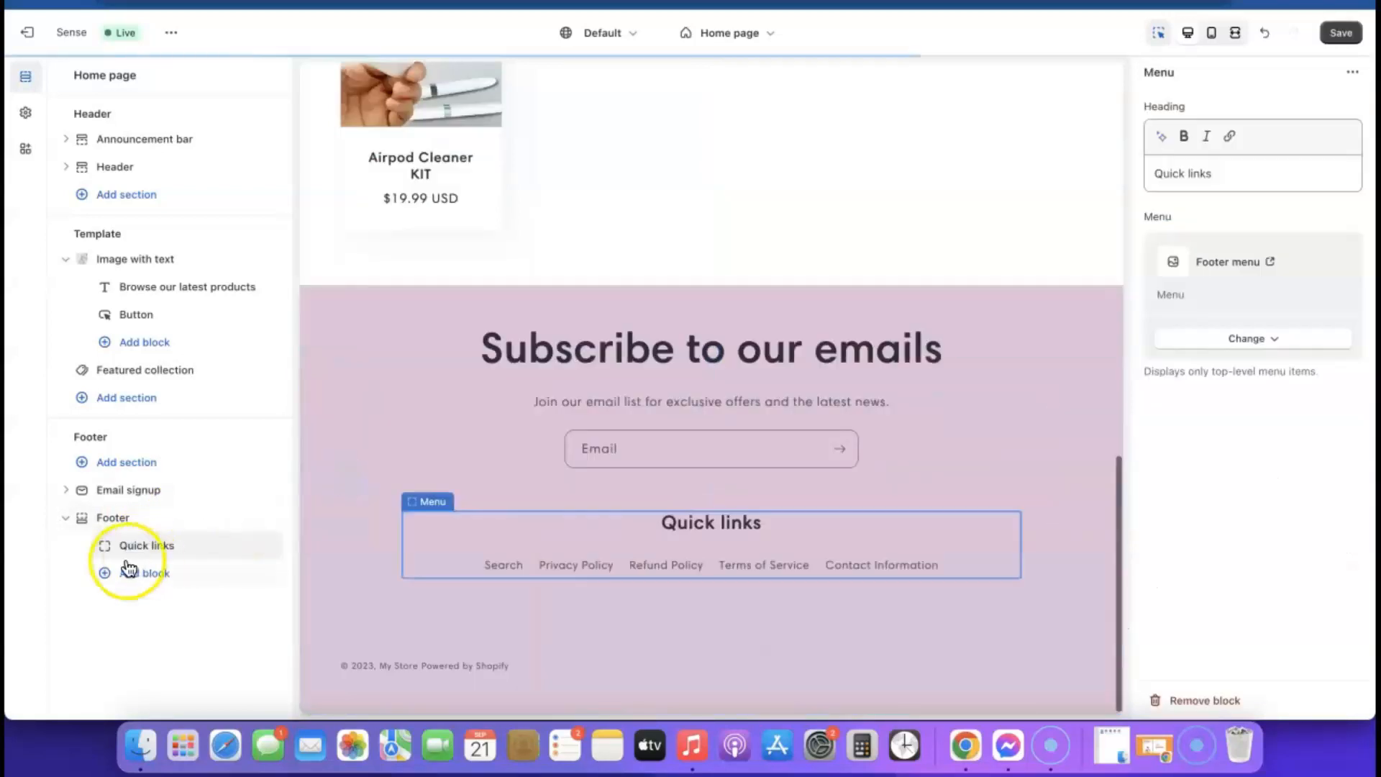